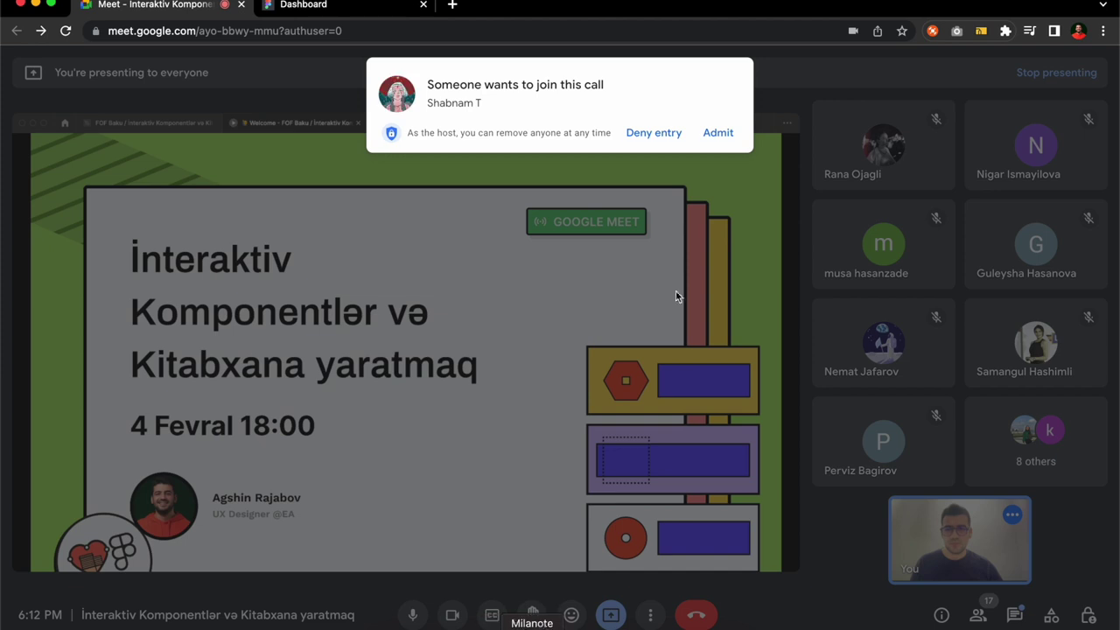
Step: Admit the waiting participant to the Meet call, then bring up and close the Figma prototype
click(725, 137)
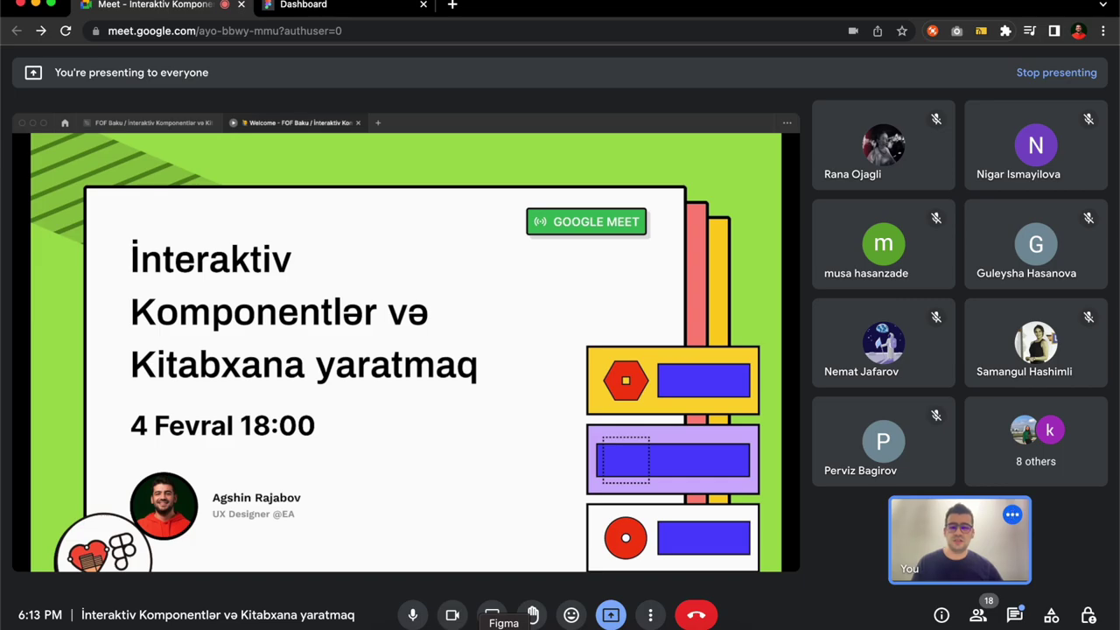
click(504, 627)
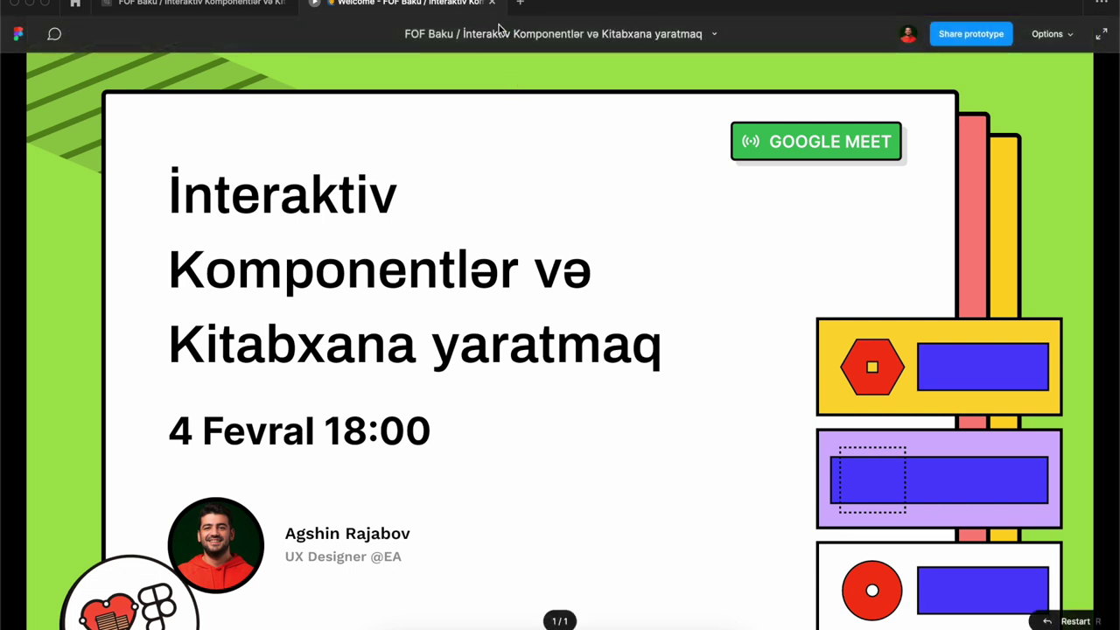
mouse_move(403, 3)
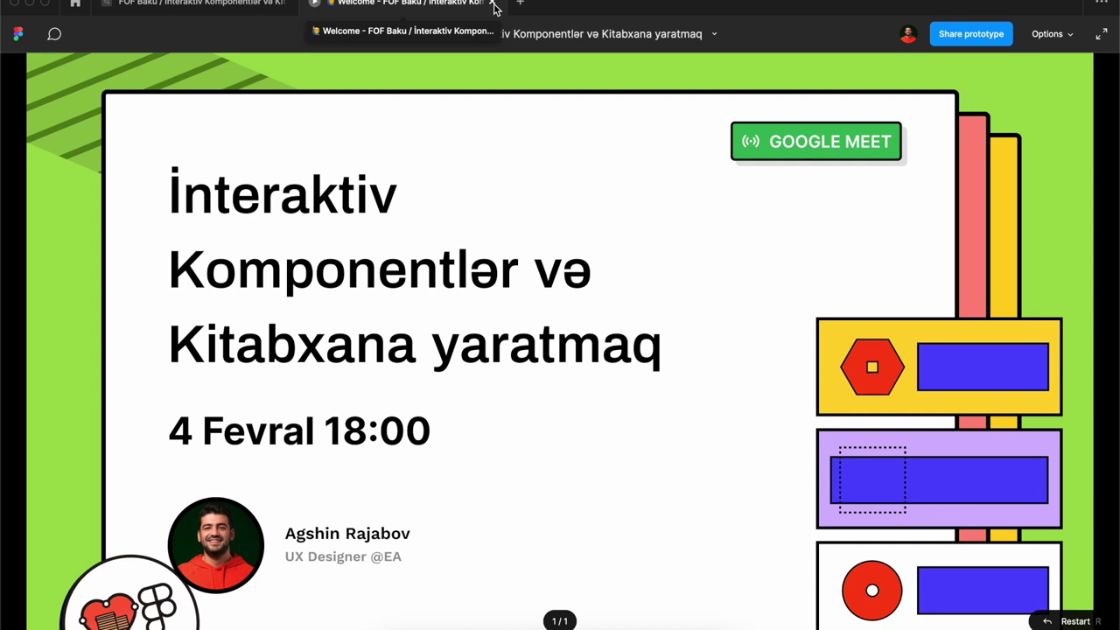
click(493, 5)
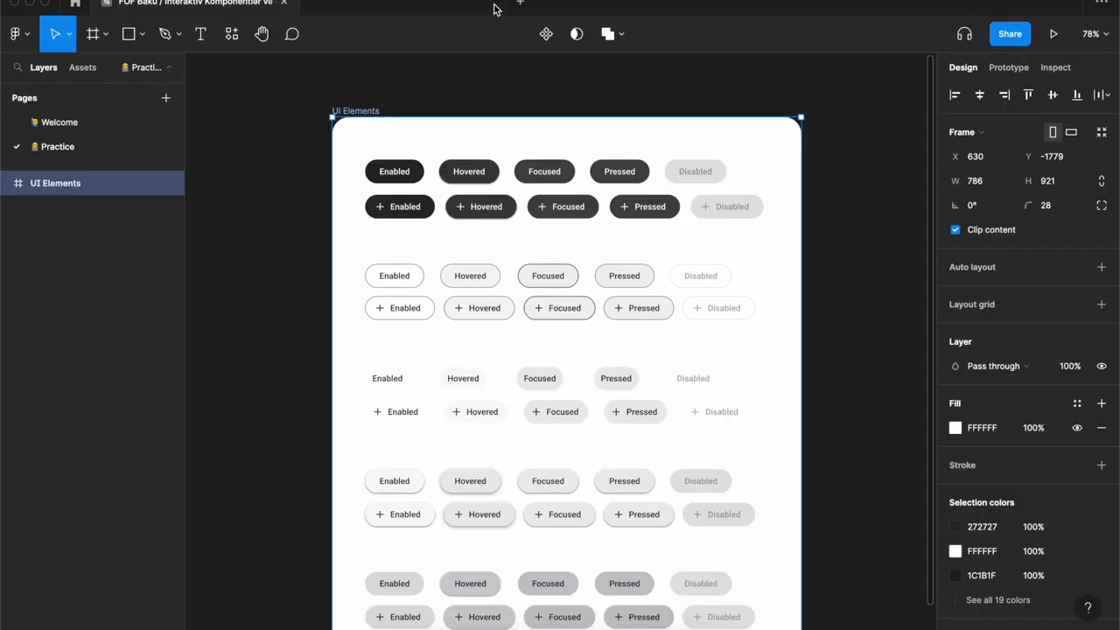
Step: Show the Practice page's UI Elements button-states frame after briefly checking the Welcome page
click(333, 75)
click(102, 124)
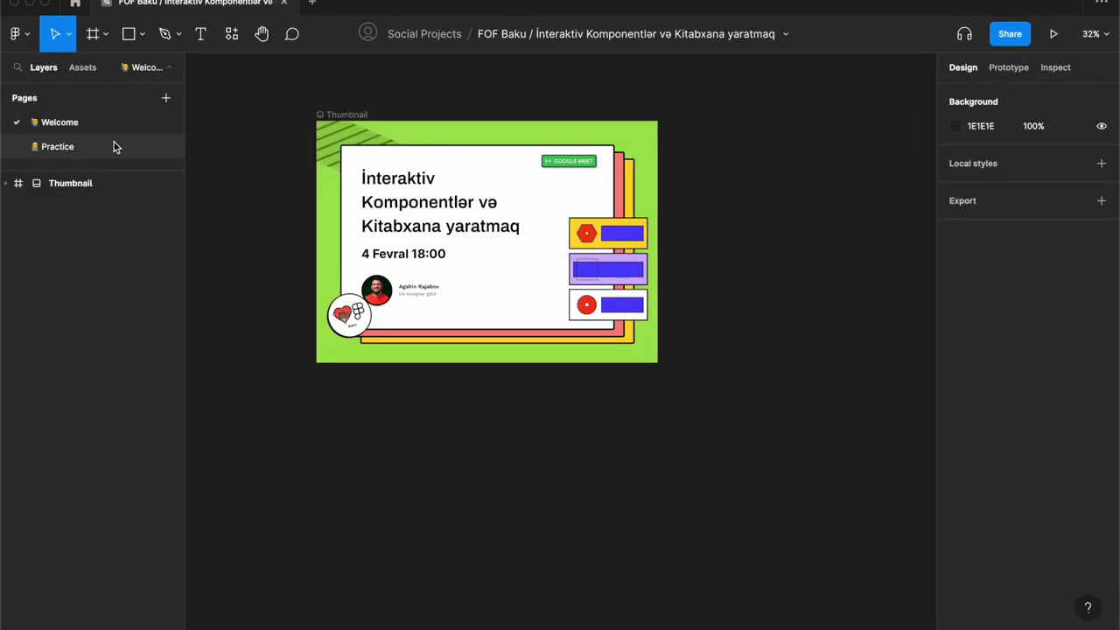
click(114, 144)
click(114, 126)
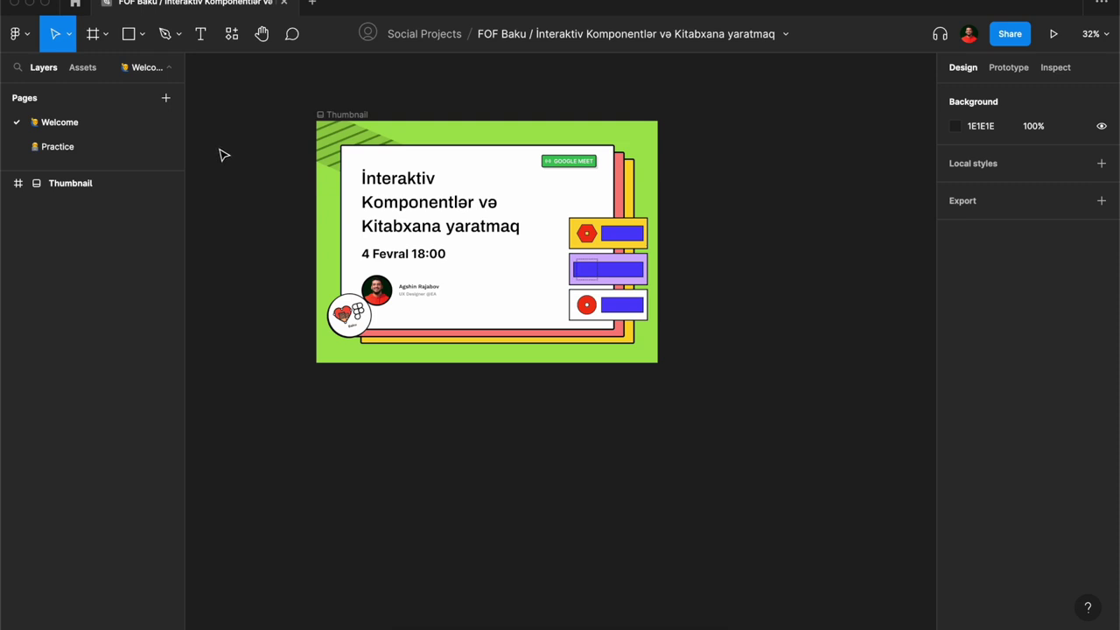
click(127, 148)
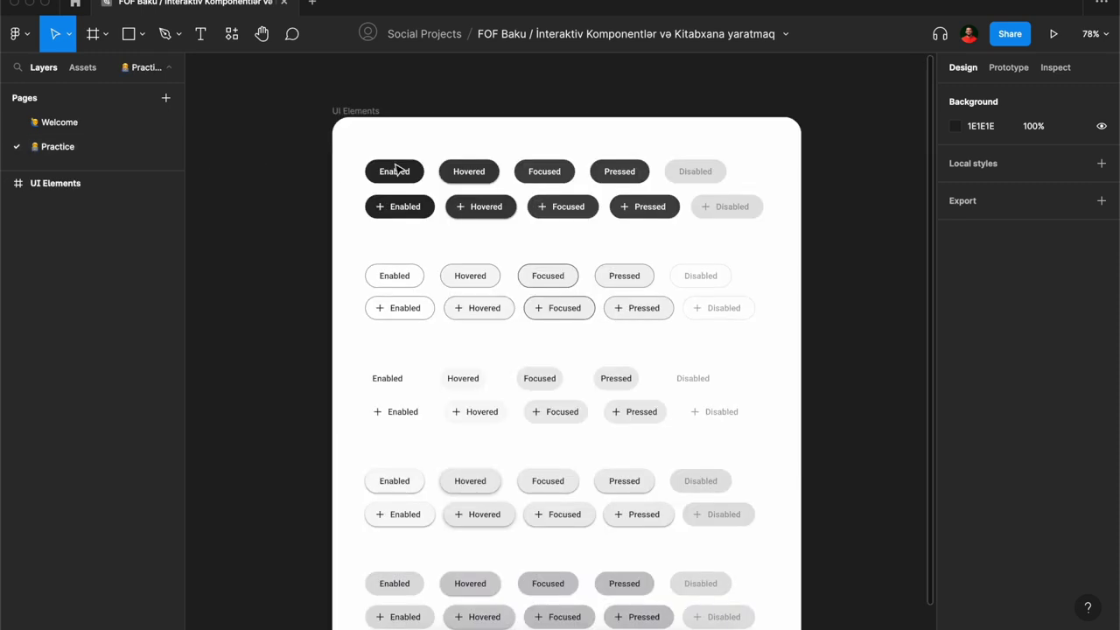
click(365, 111)
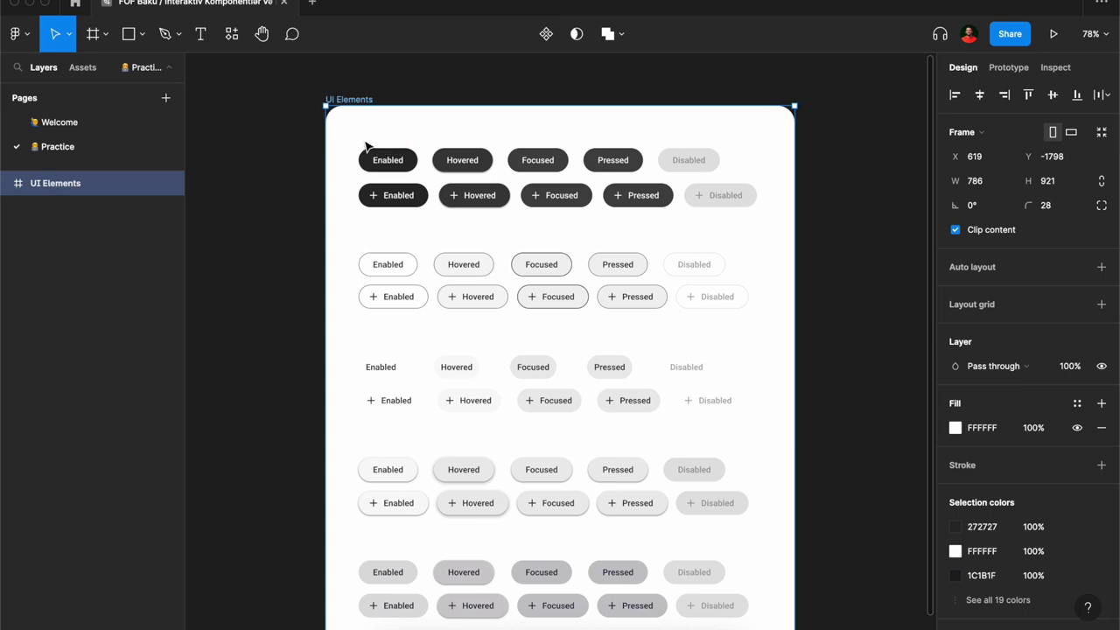
scroll(375, 162, up, 2)
scroll(375, 162, left, 2)
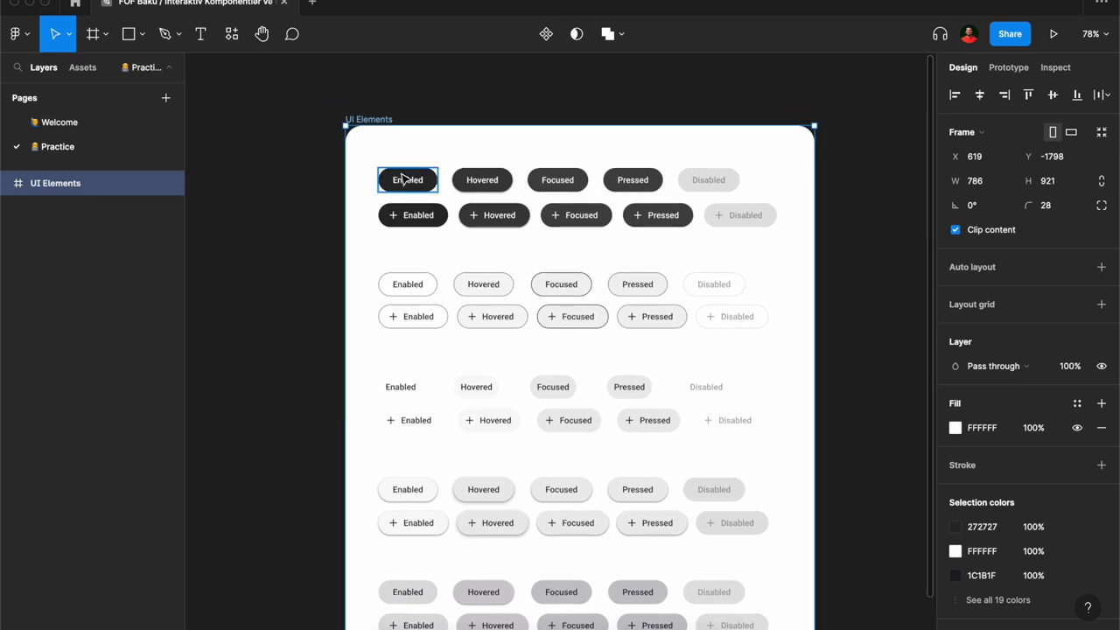
click(405, 179)
click(482, 181)
click(558, 182)
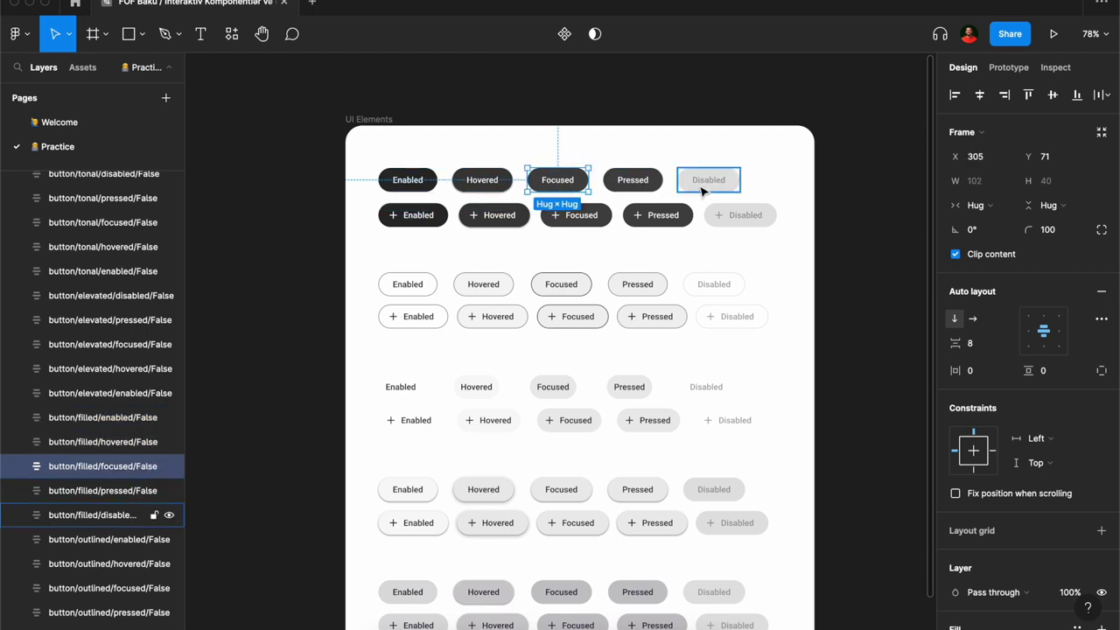
mouse_move(408, 284)
click(421, 289)
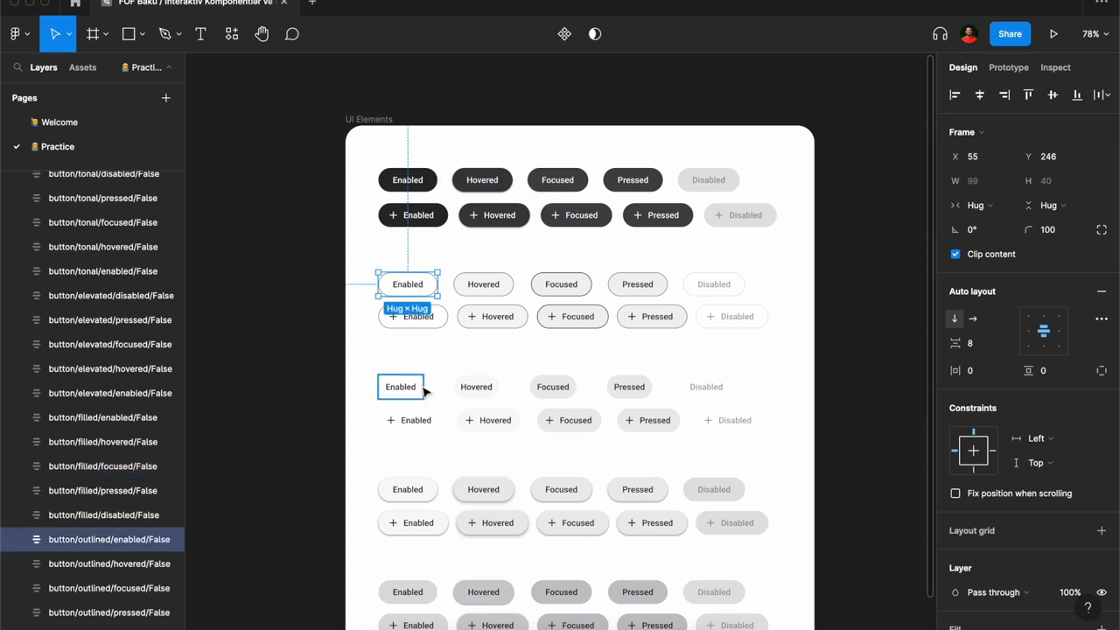
click(427, 490)
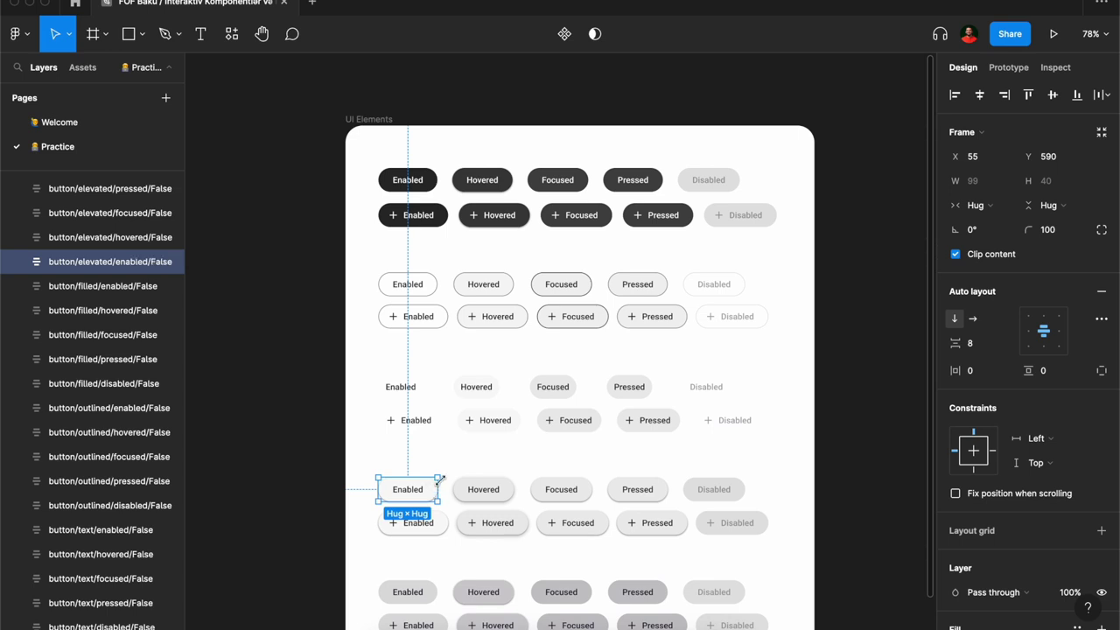
scroll(443, 484, down, 2)
scroll(443, 484, down, 1)
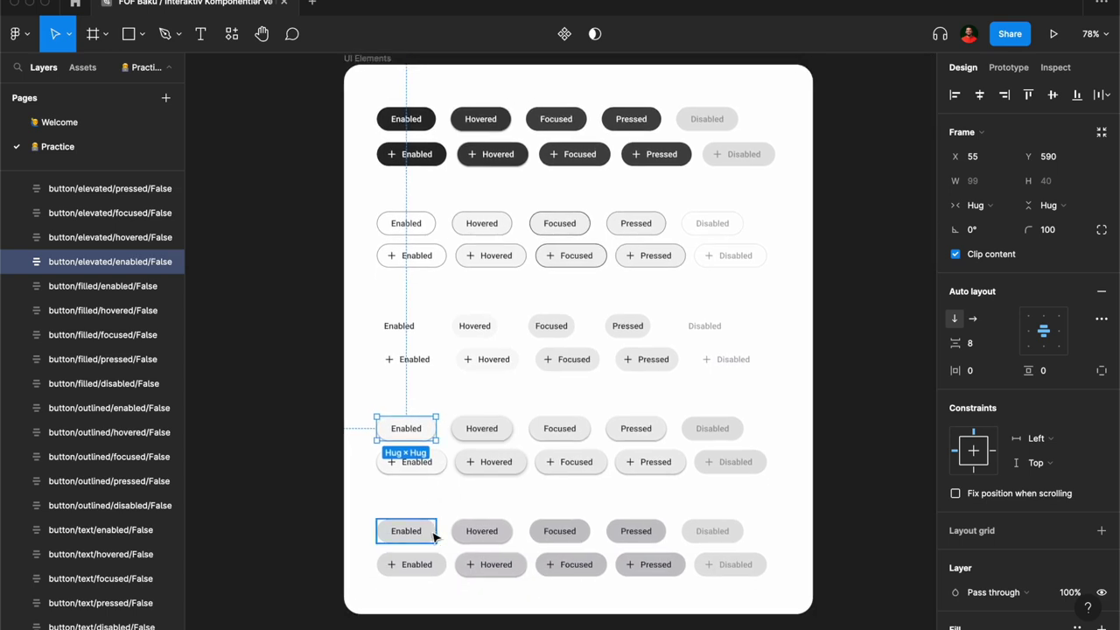
click(435, 537)
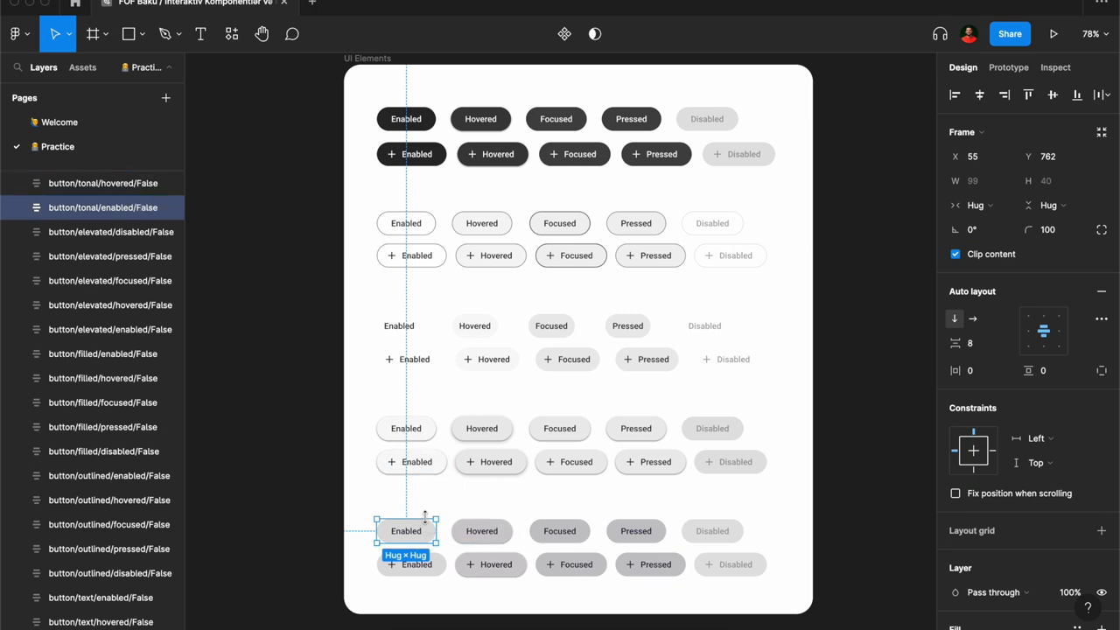
click(589, 617)
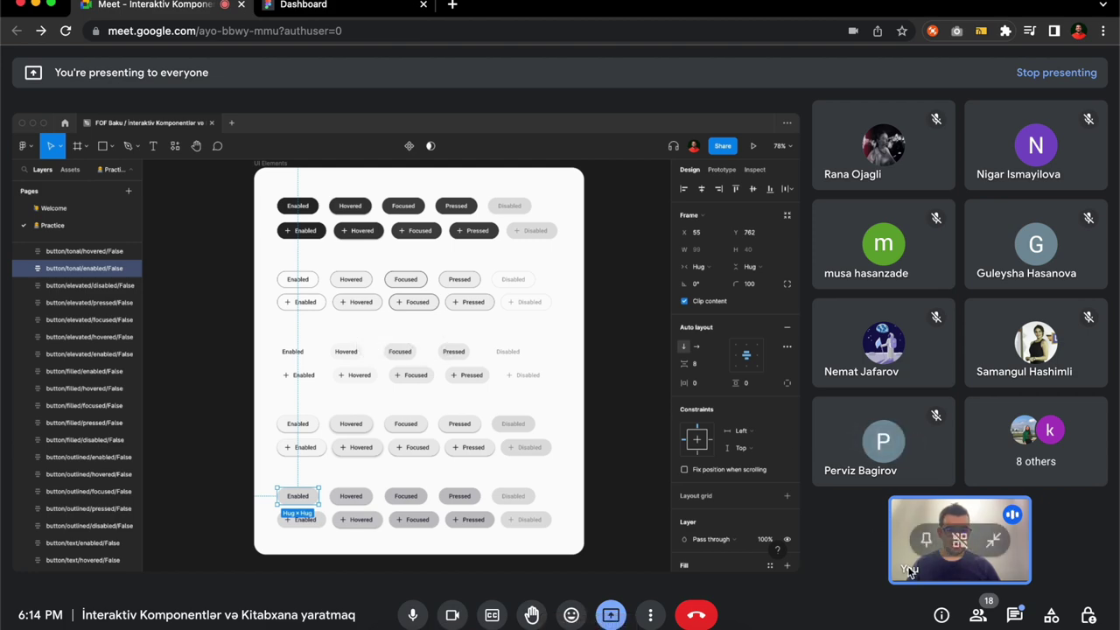
click(1016, 615)
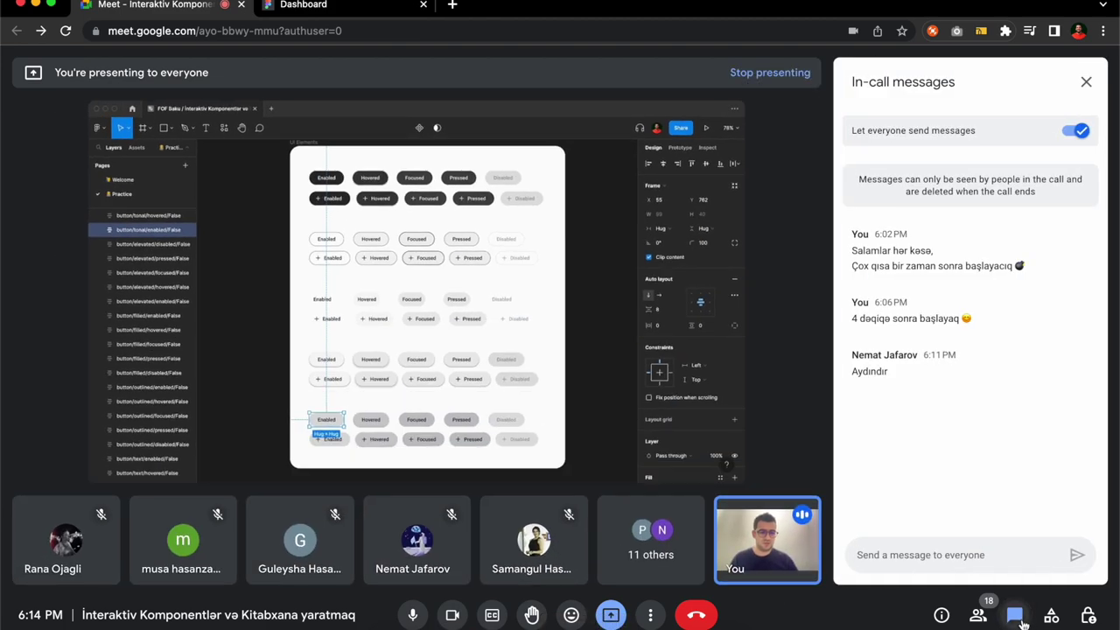
click(1015, 615)
click(505, 617)
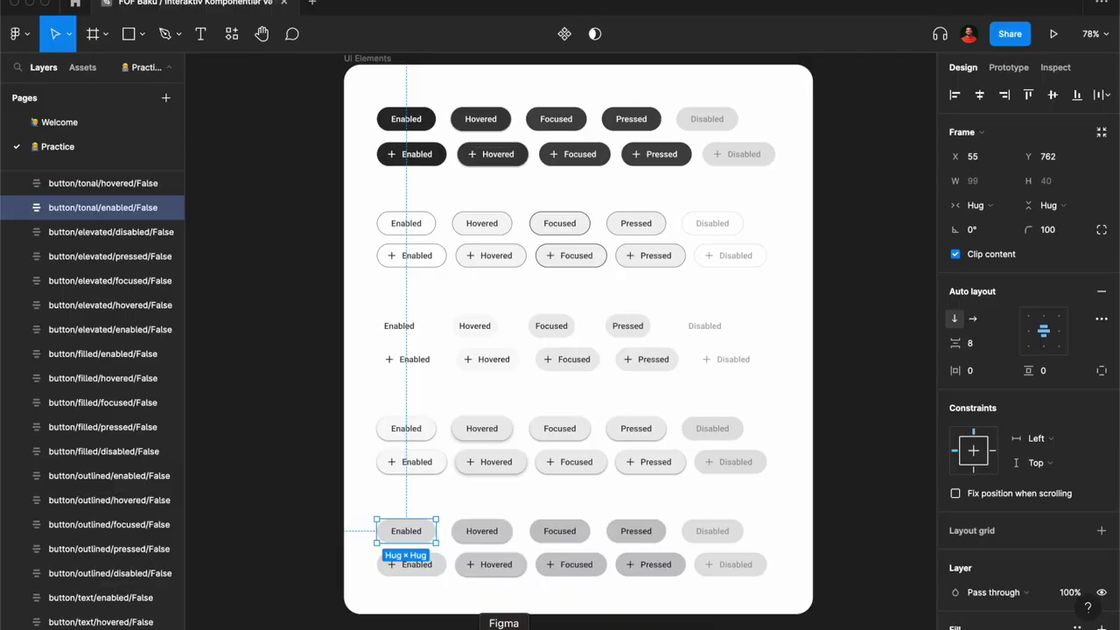
click(292, 204)
scroll(306, 200, up, 3)
scroll(303, 200, right, 1)
click(385, 180)
click(445, 192)
click(600, 195)
click(462, 197)
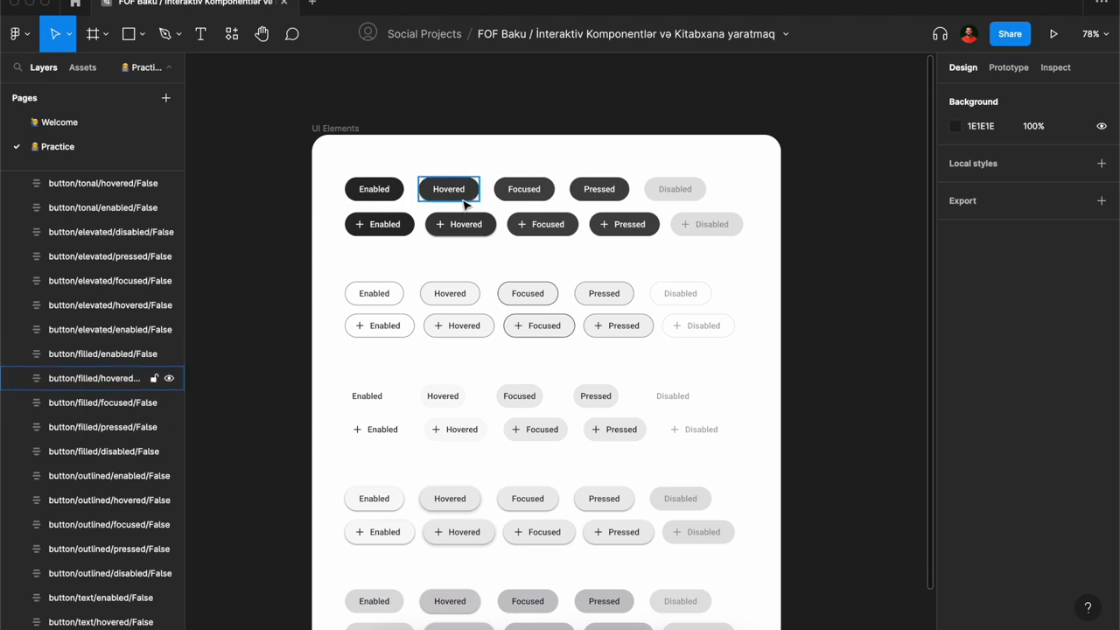
click(376, 196)
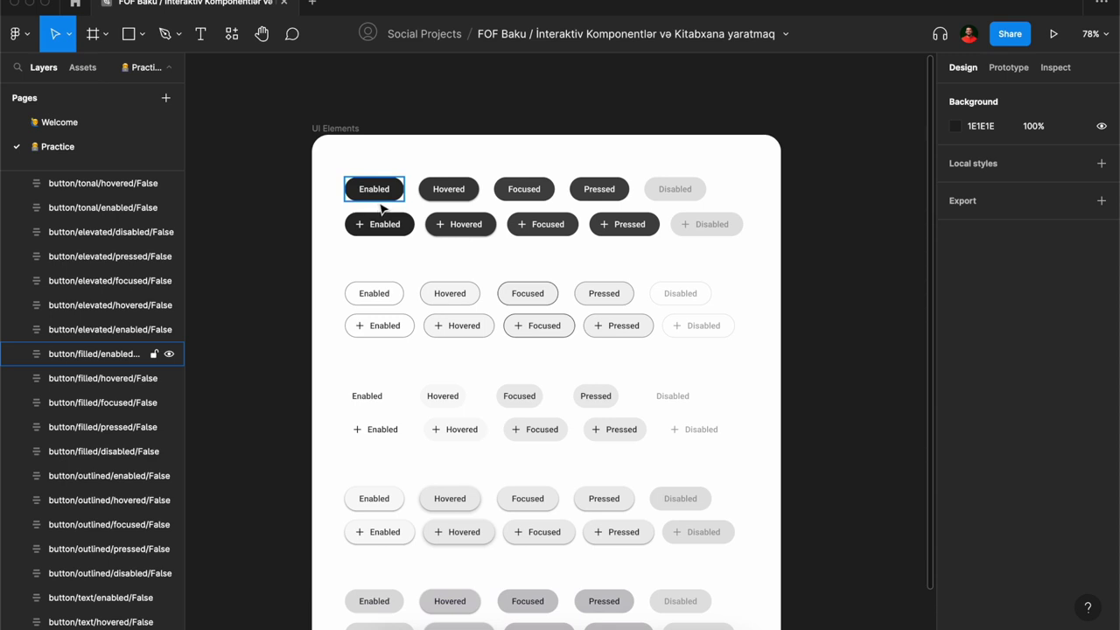
key(Escape)
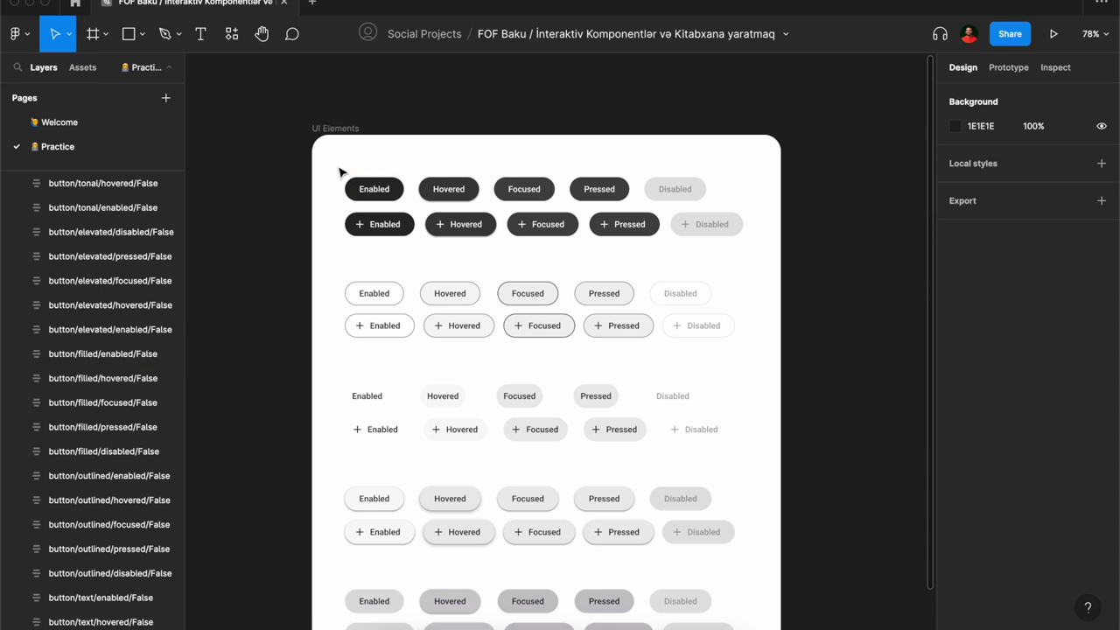
scroll(388, 103, up, 1)
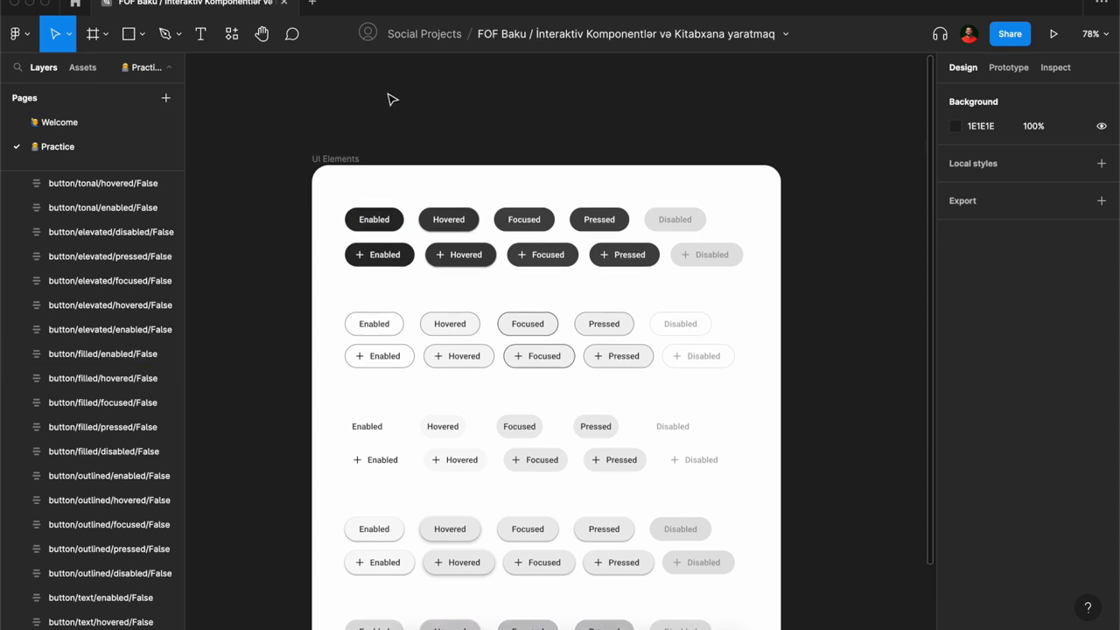
scroll(359, 120, up, 2)
key(f)
drag(319, 130, 426, 162)
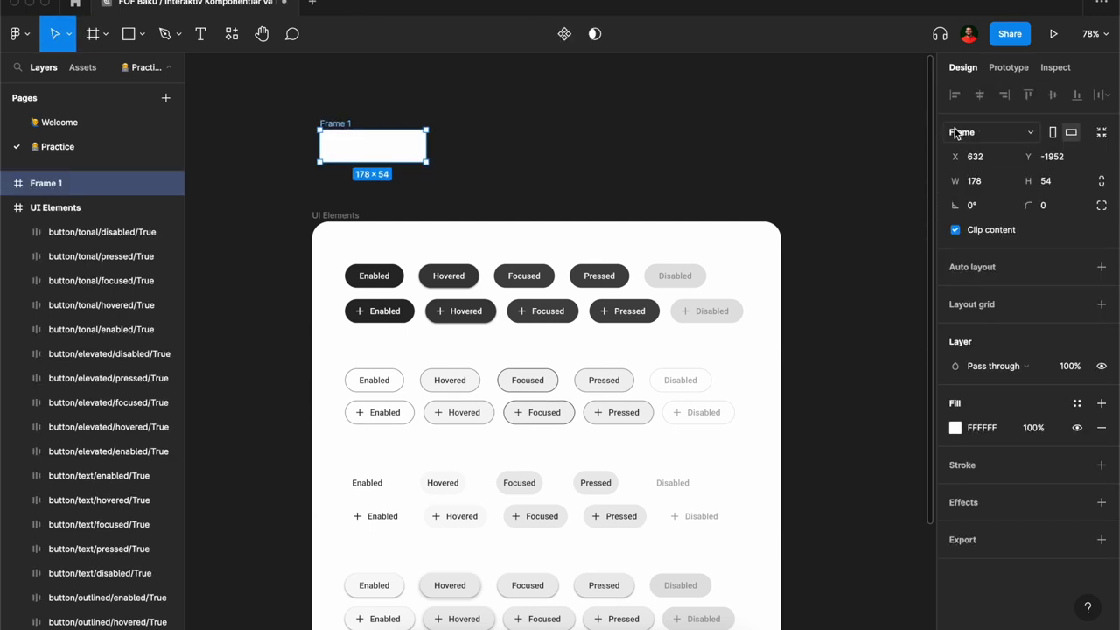
Step: Give the frame corner radius 50 and add bold, centred 'Button' text inside it
click(1055, 205)
text(50)
key(Return)
key(t)
click(348, 149)
text(Button)
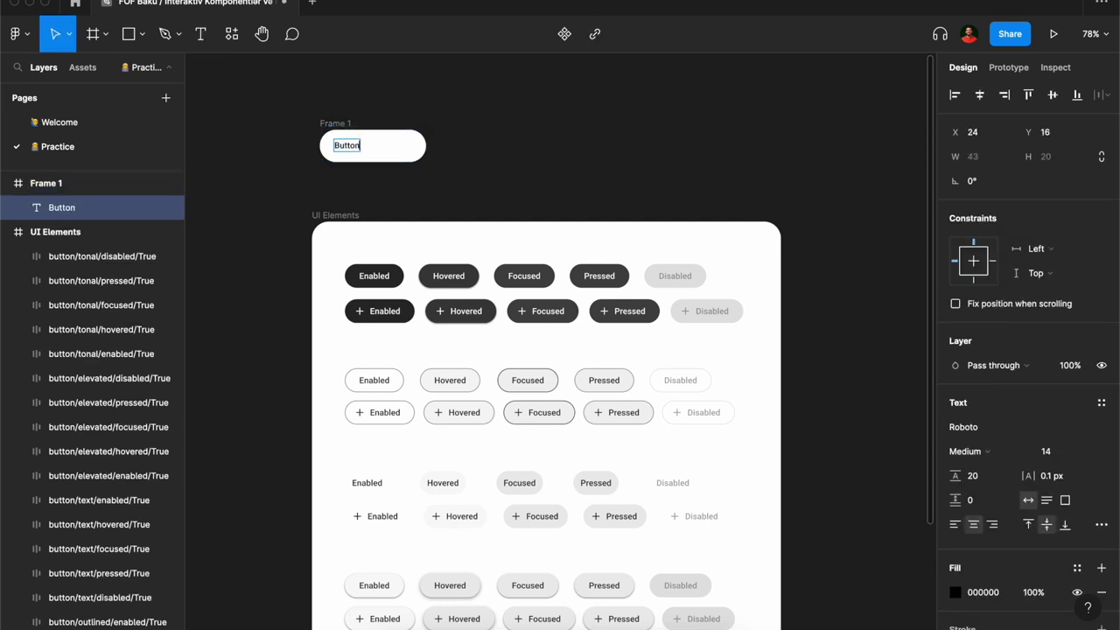
key(Escape)
key(ctrl+b)
click(1005, 95)
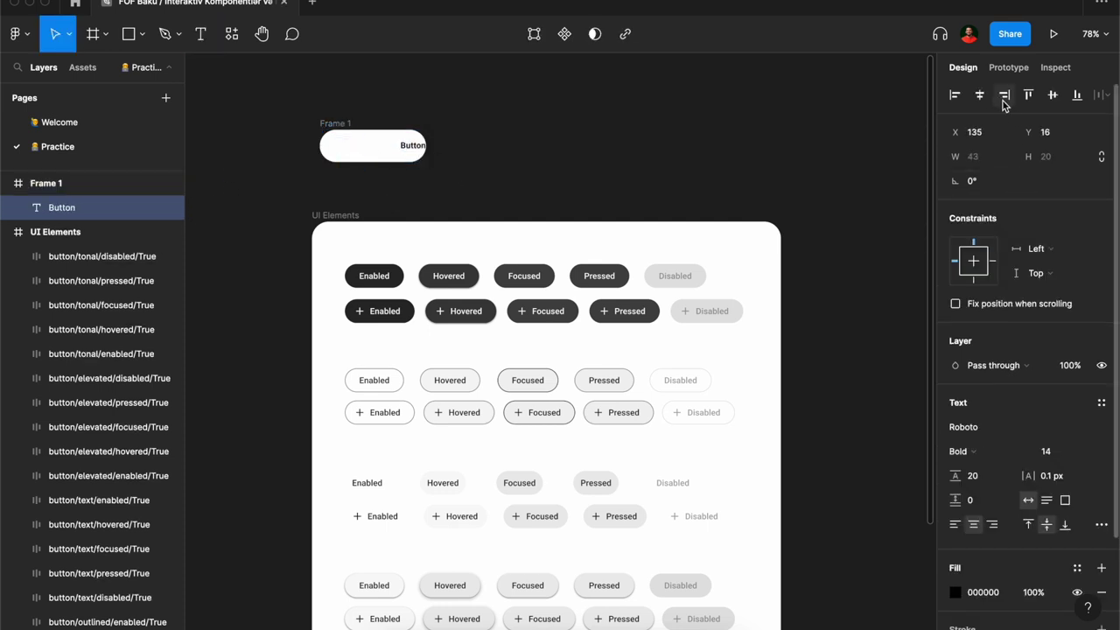
click(979, 95)
click(1055, 96)
Step: Apply auto layout to Frame 1 and rename it BTN
key(shift+a)
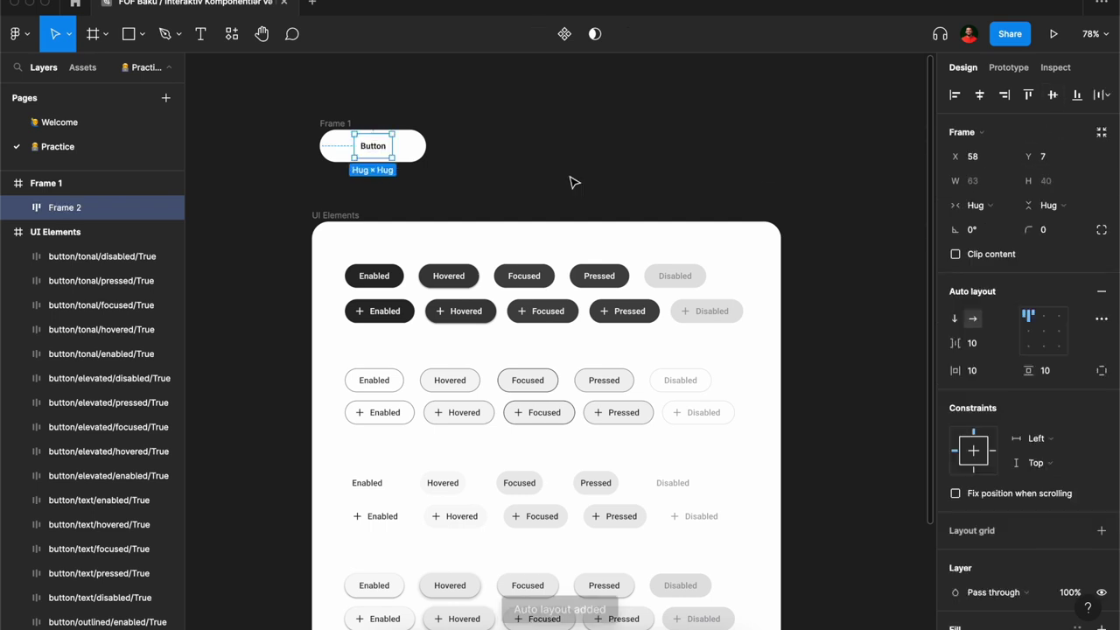
key(ctrl+z)
click(416, 154)
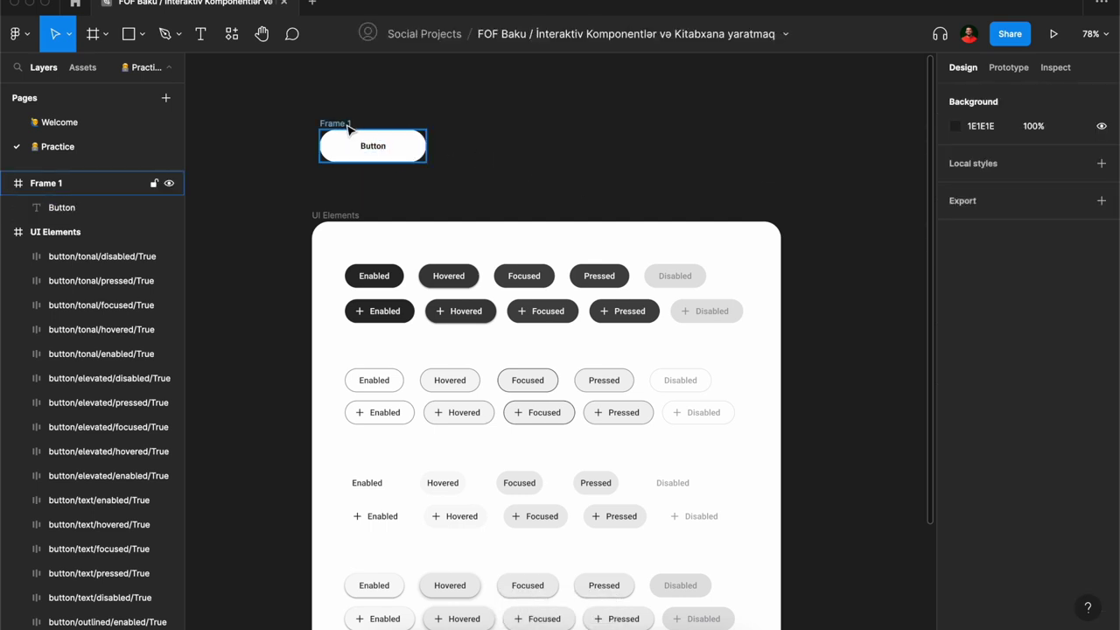
click(346, 123)
key(shift+a)
double_click(351, 123)
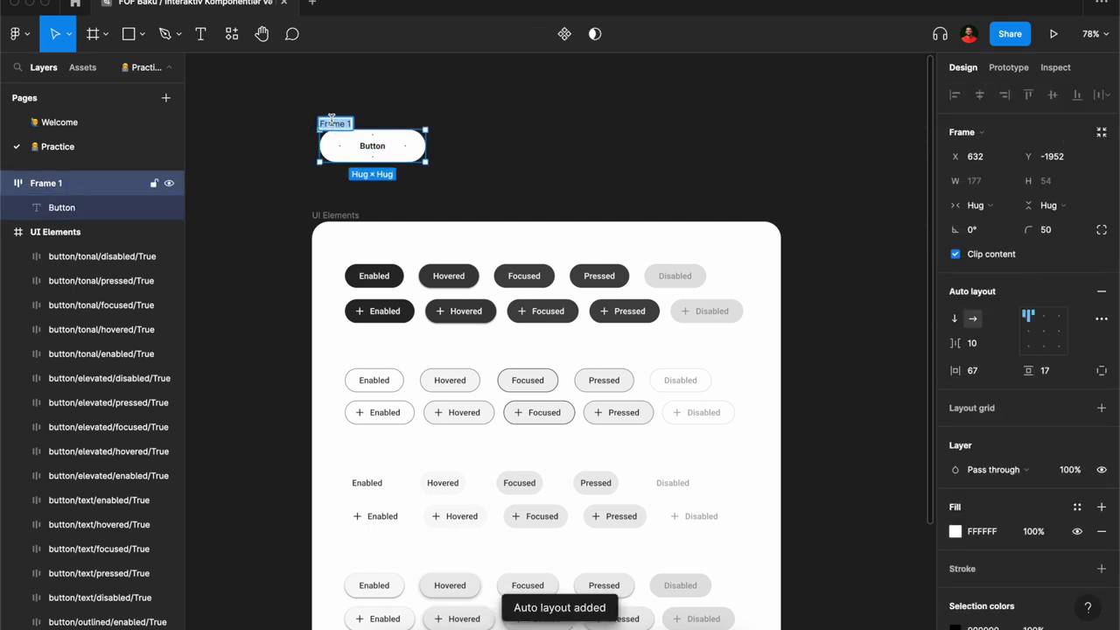
text(Bu)
key(BackSpace)
text(TN)
key(Return)
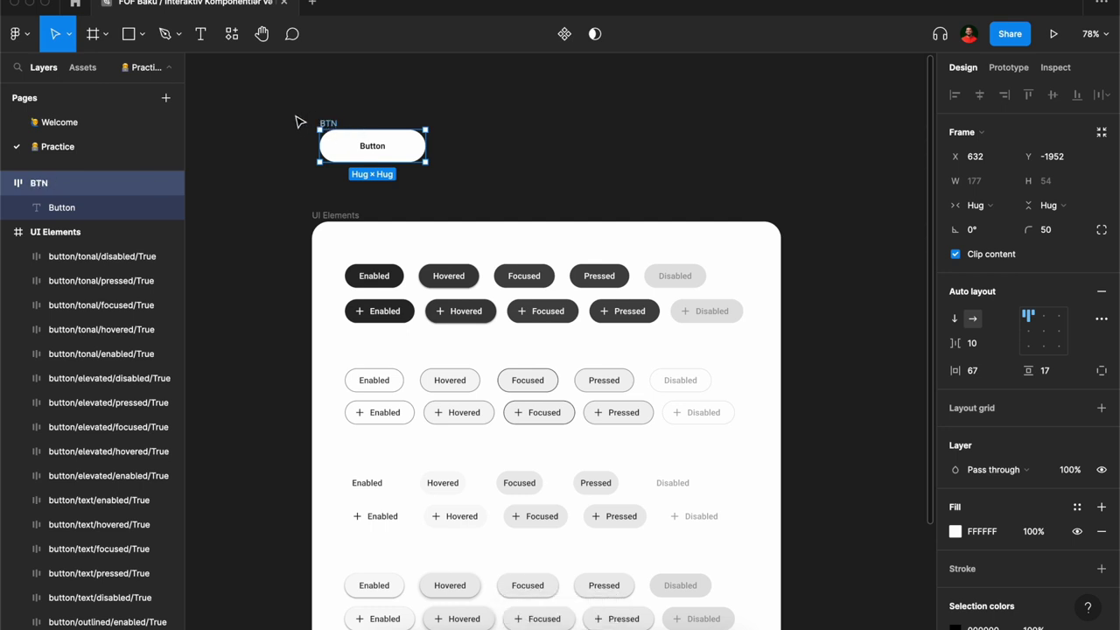
Step: Rename the BTN frame to BTN/primary/hover/false, then delete it from the canvas
double_click(49, 185)
text(/primary/)
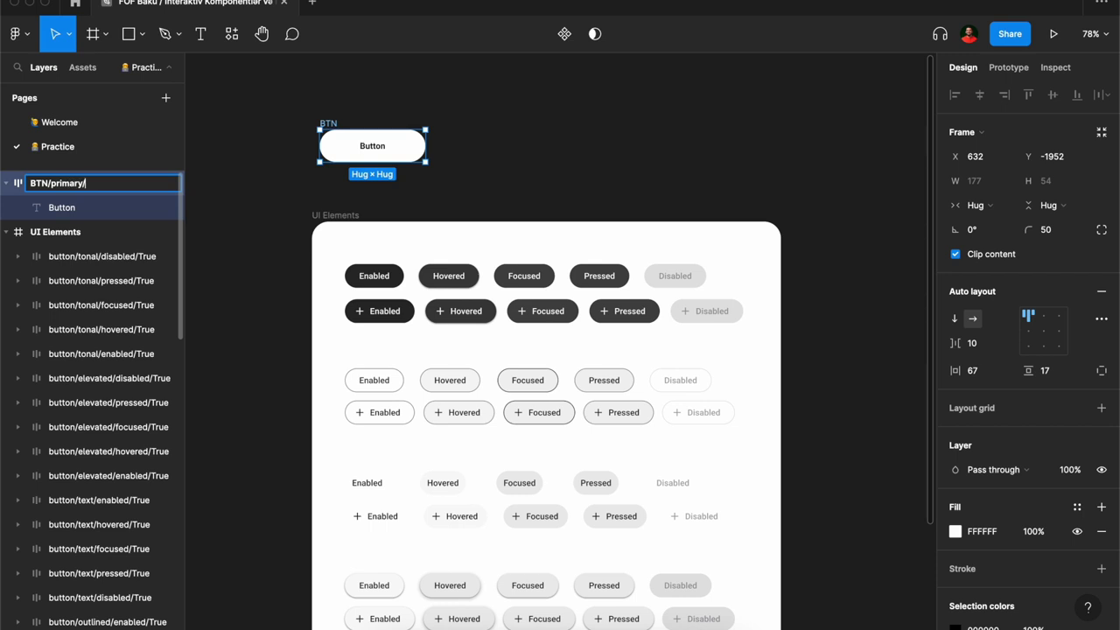
text(hover/fa)
text(lse)
key(Return)
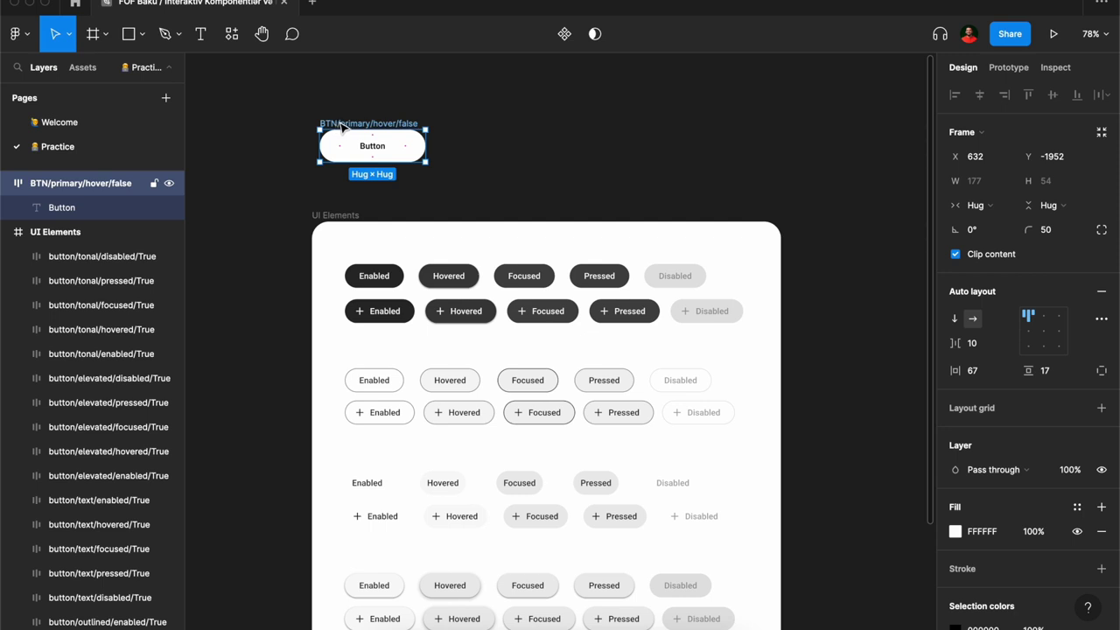
key(Delete)
Step: Widen the layers list and inspect each filled button's layer name, then return to Google Meet
click(368, 278)
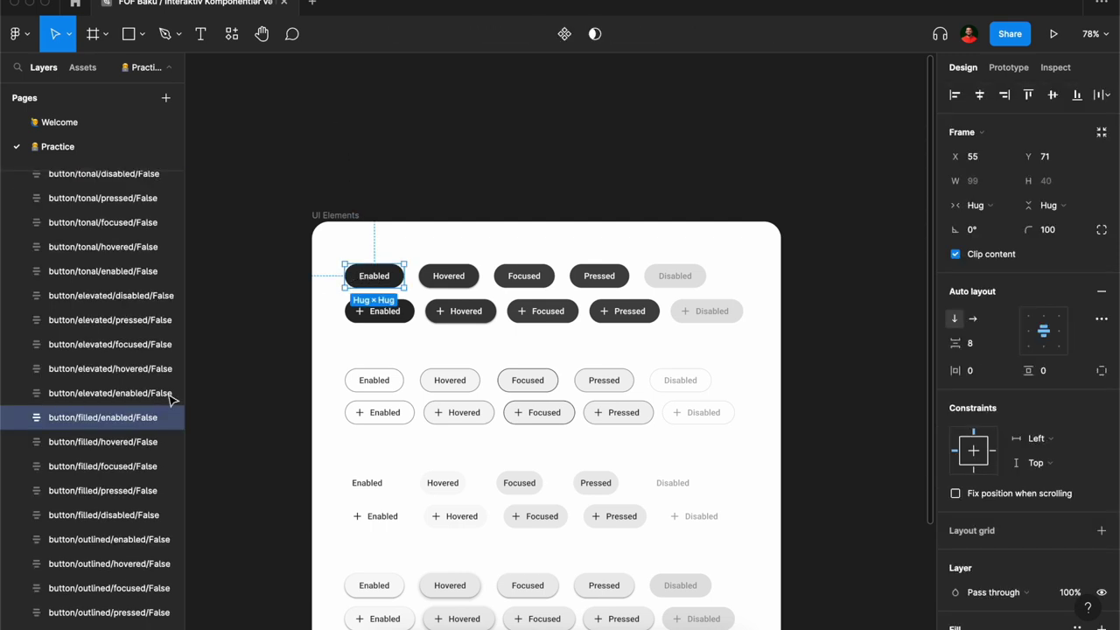
drag(186, 402, 212, 402)
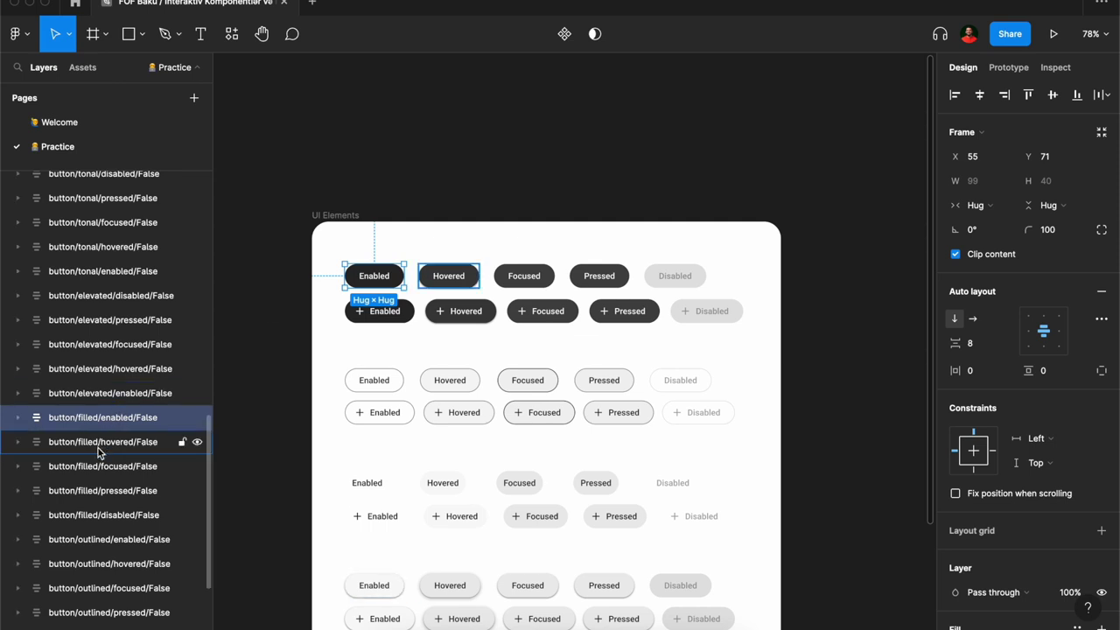
mouse_move(103, 466)
click(525, 277)
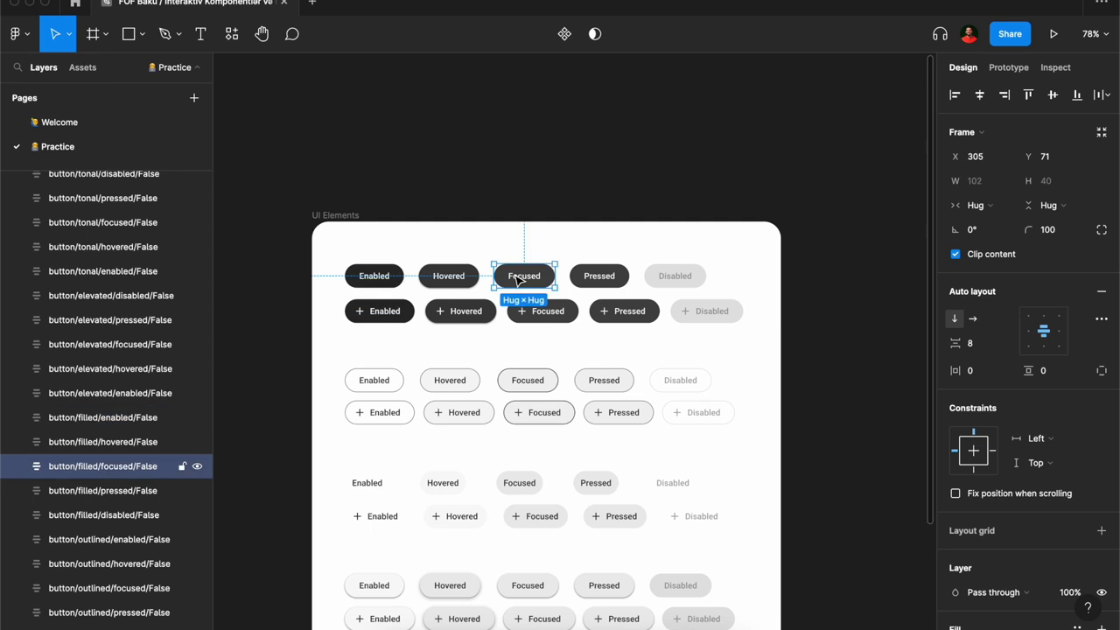
click(600, 276)
click(681, 276)
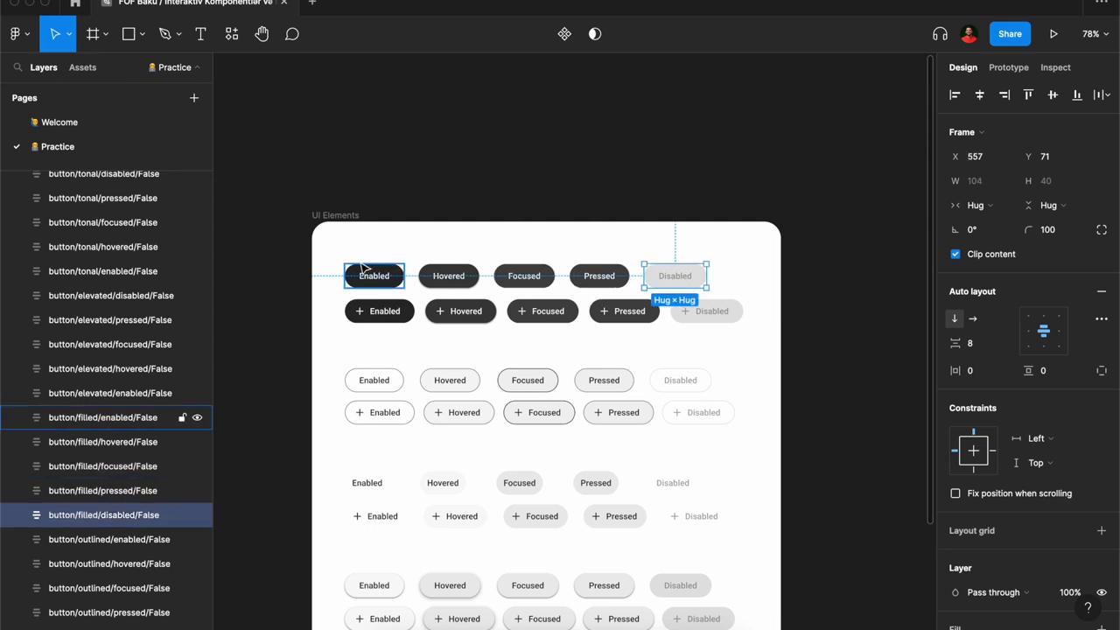
click(398, 317)
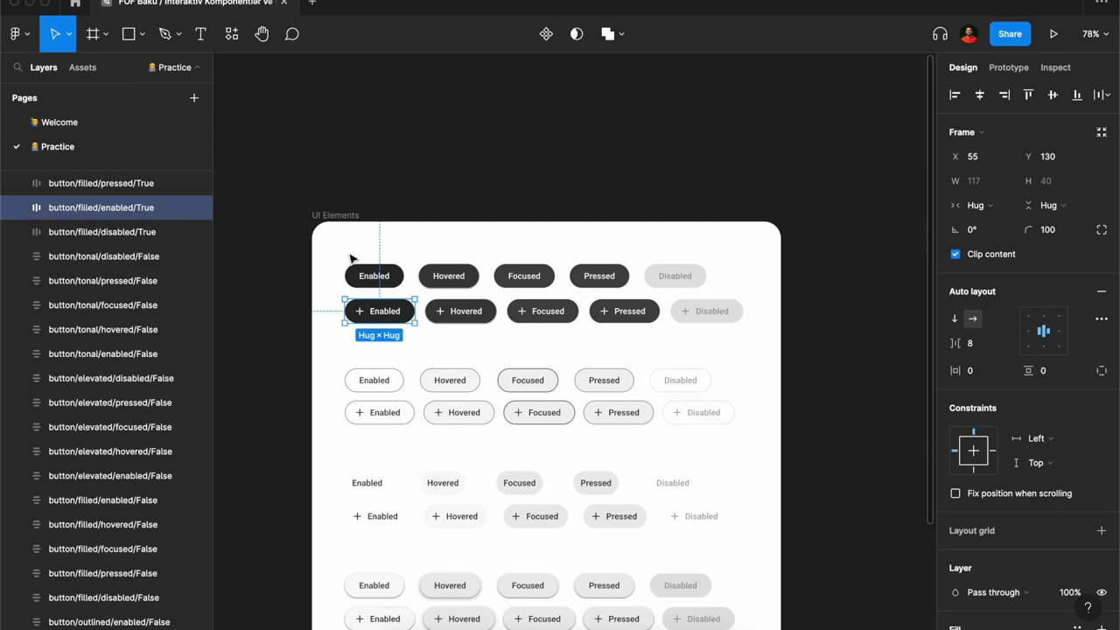
click(589, 627)
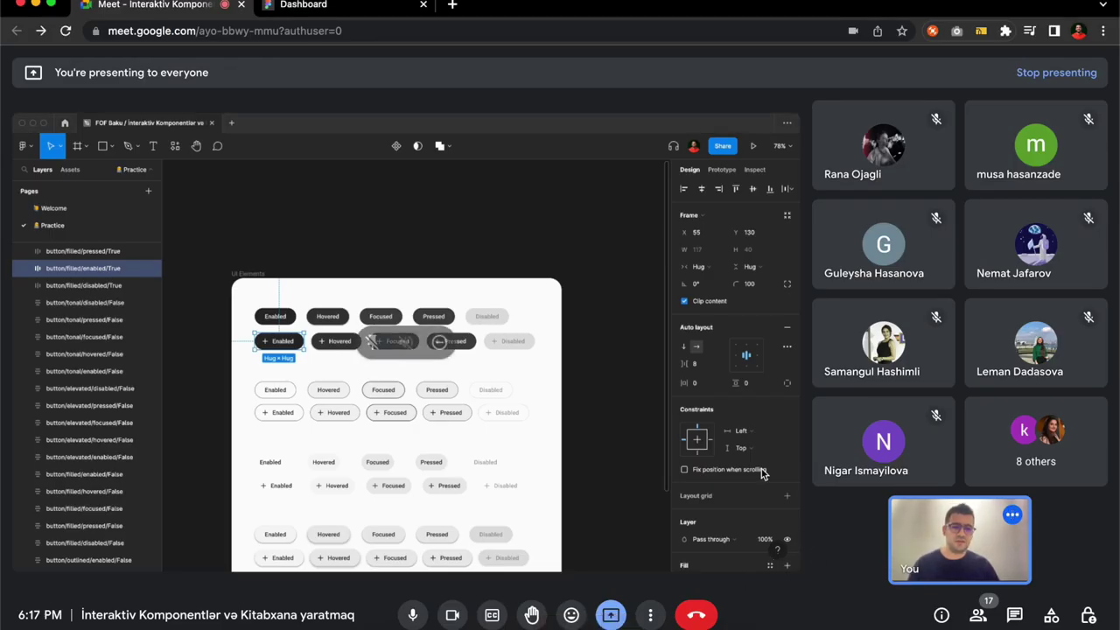
Step: Switch from Google Meet back to Figma and clear the selection
key(super+Tab)
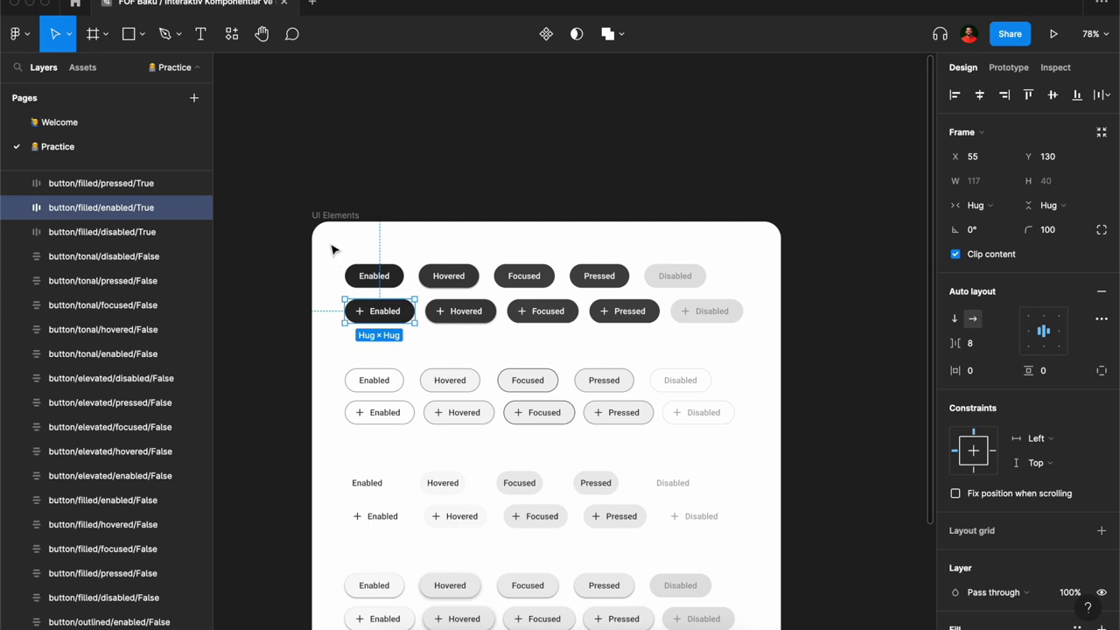
click(332, 248)
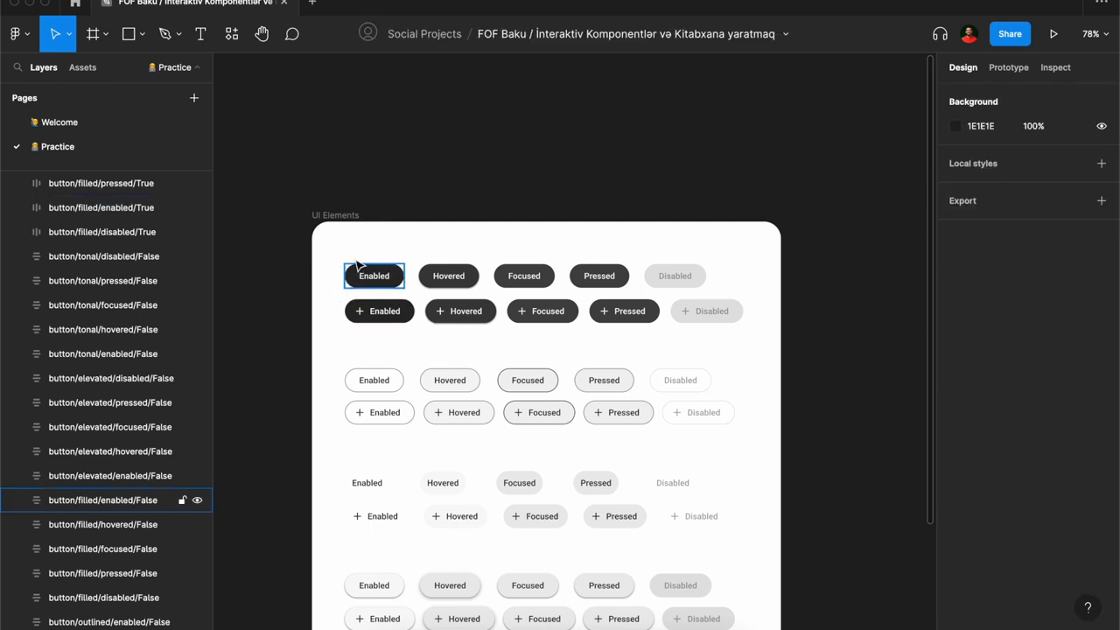
Step: Marquee-select the ten filled buttons in the top two rows of UI Elements
scroll(440, 465, down, 5)
scroll(441, 465, down, 1)
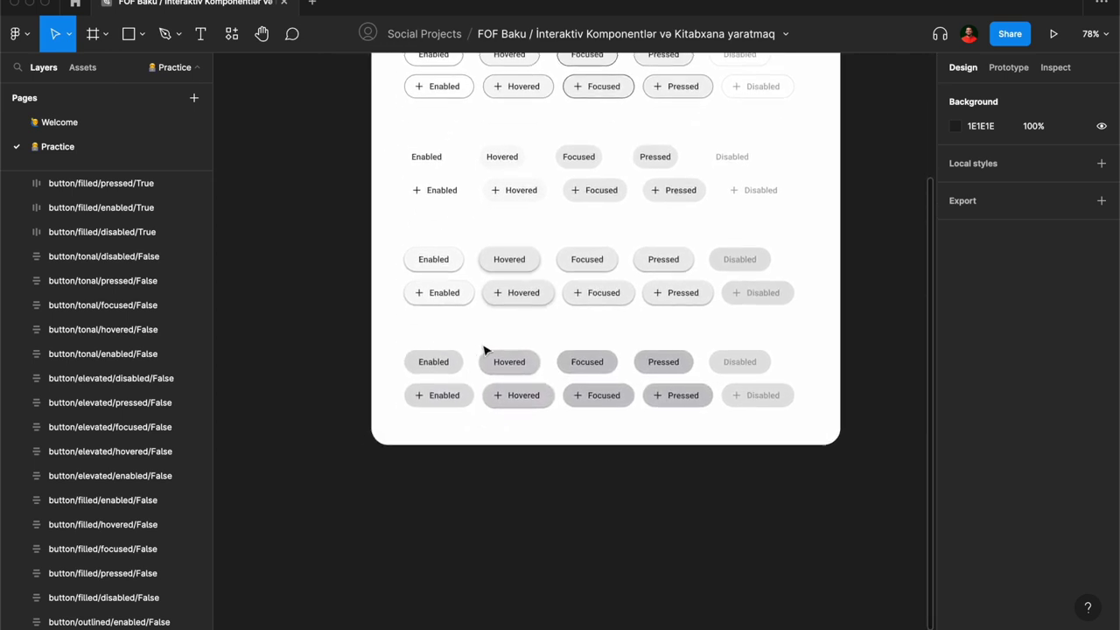
scroll(488, 350, up, 3)
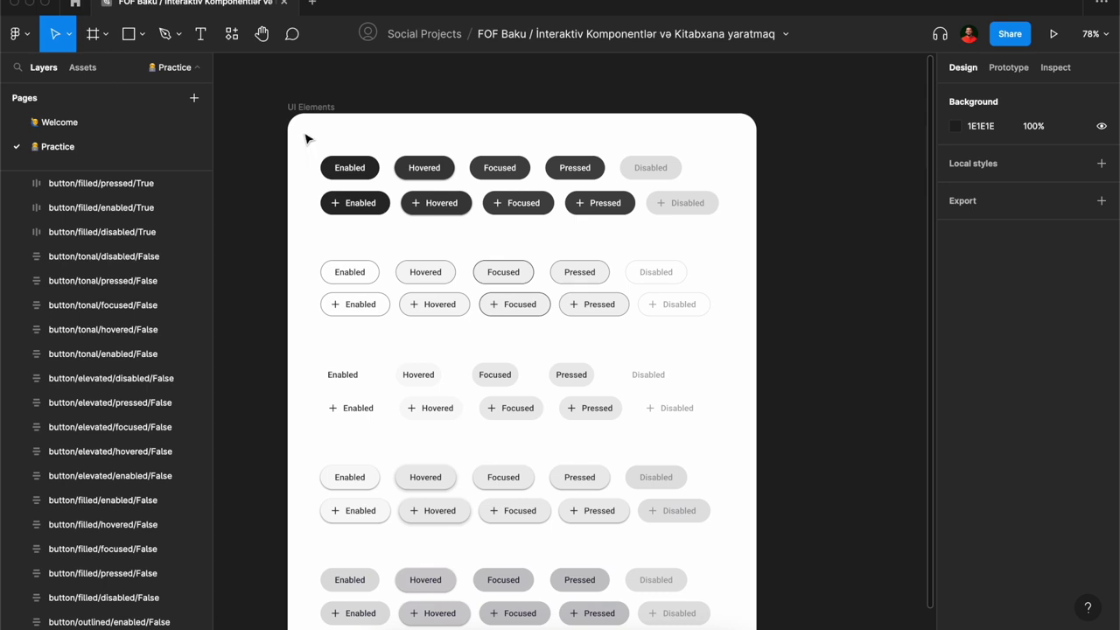
drag(303, 137, 718, 238)
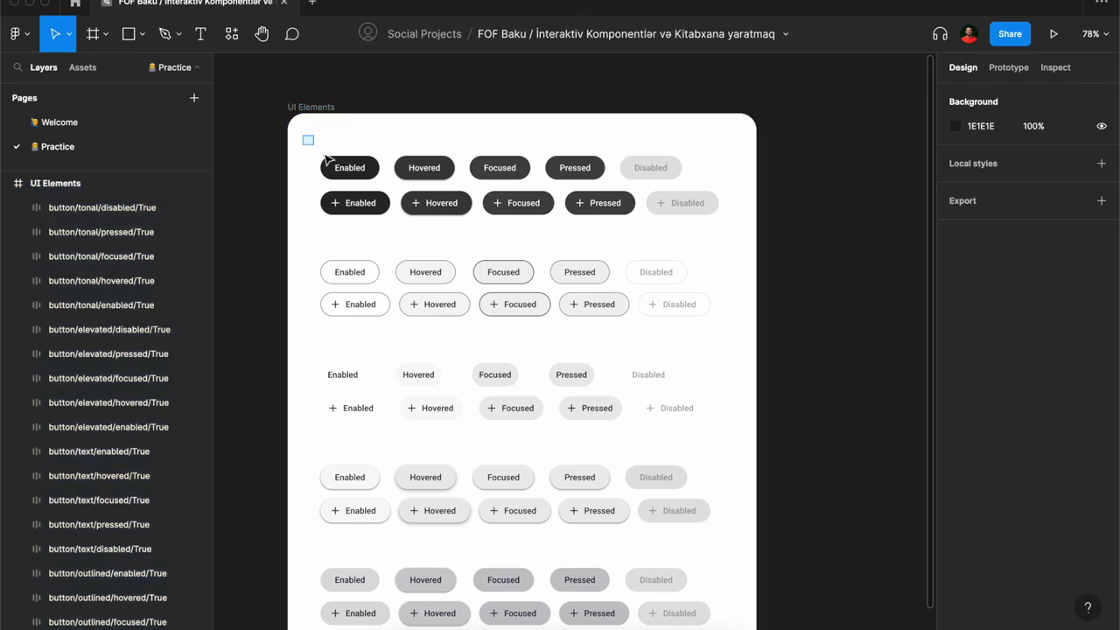
mouse_move(733, 231)
mouse_down()
mouse_move(343, 138)
mouse_move(305, 143)
mouse_up()
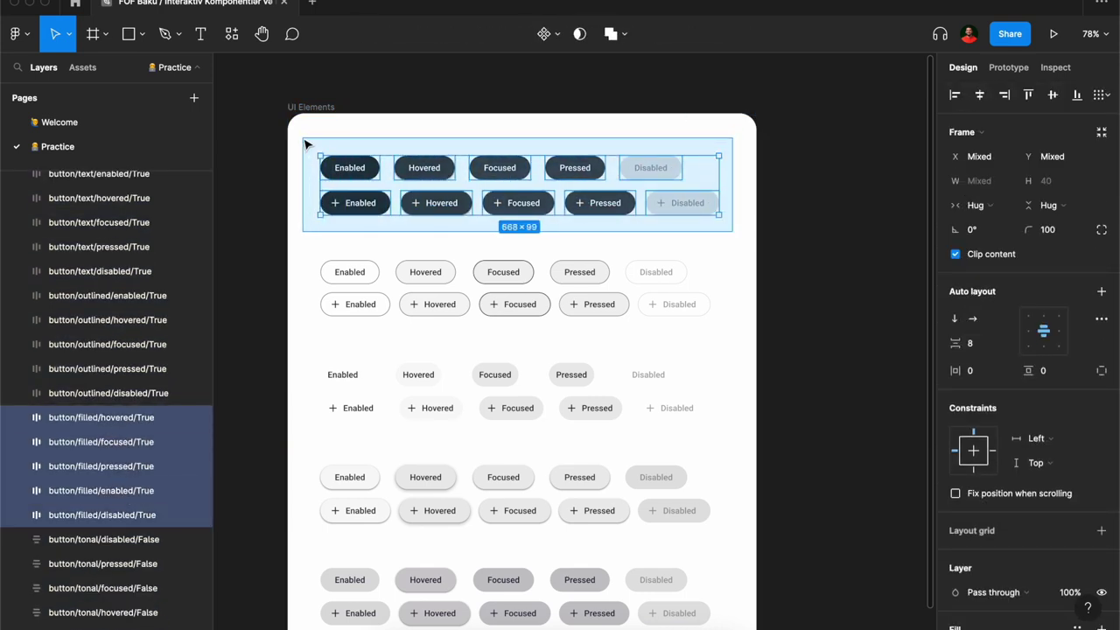
drag(305, 144, 320, 155)
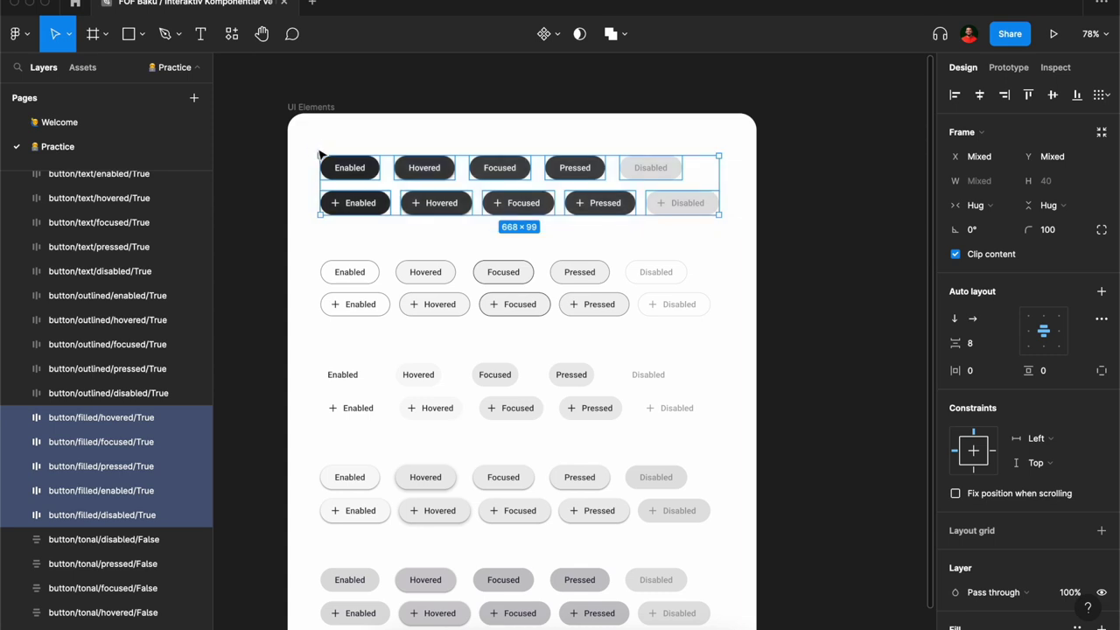
Step: Combine the ten buttons into a component set and rename Property 2 to State
click(558, 40)
click(552, 108)
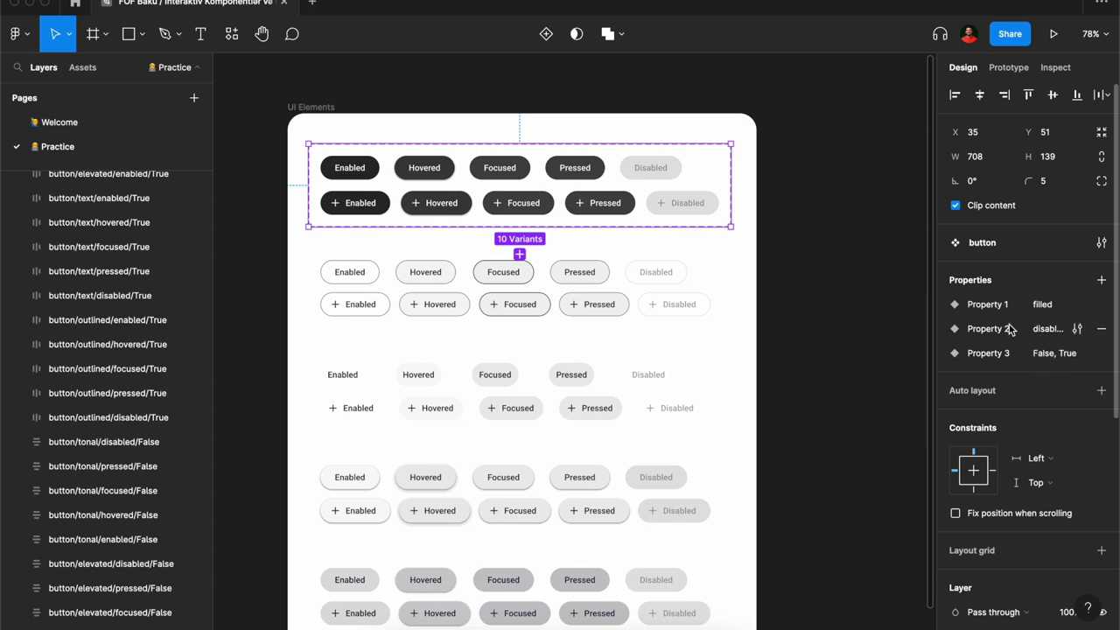
mouse_move(1024, 329)
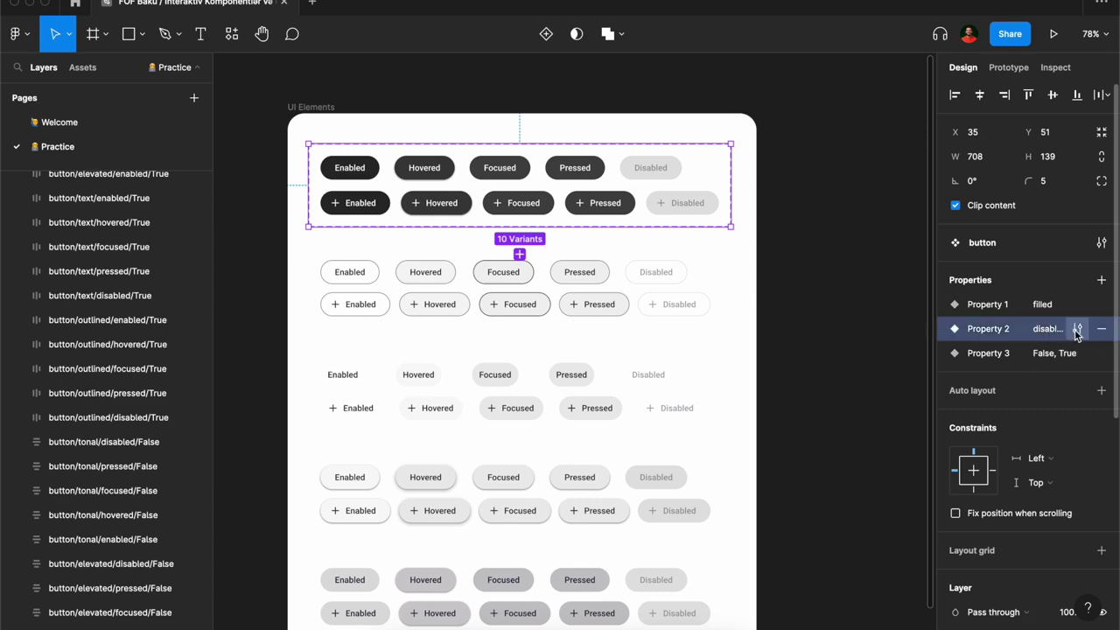
click(1078, 328)
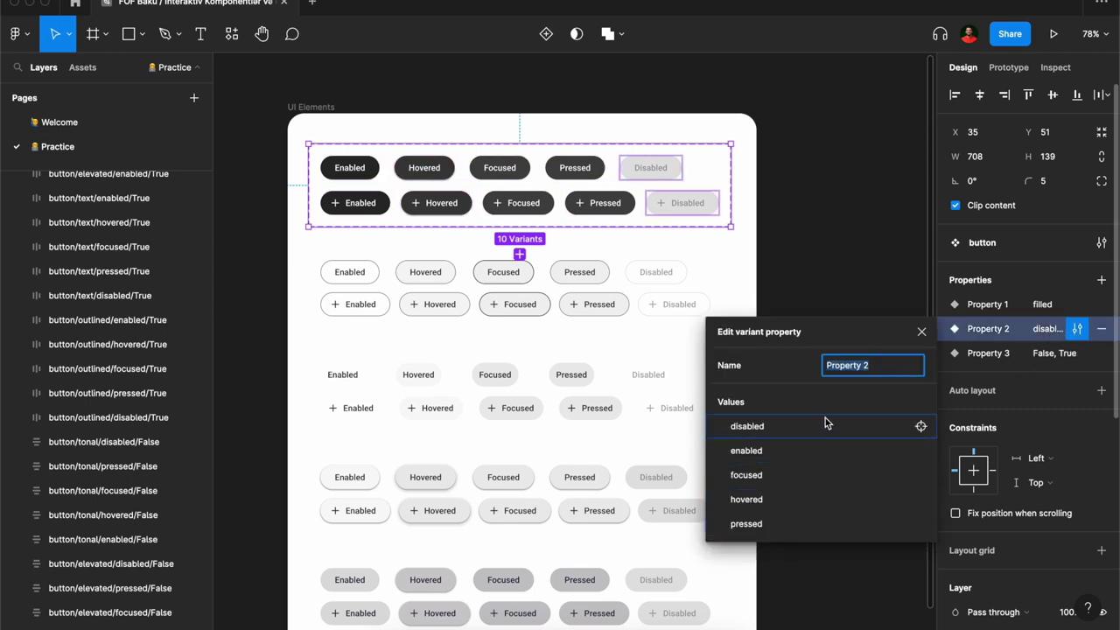
double_click(999, 332)
text(State)
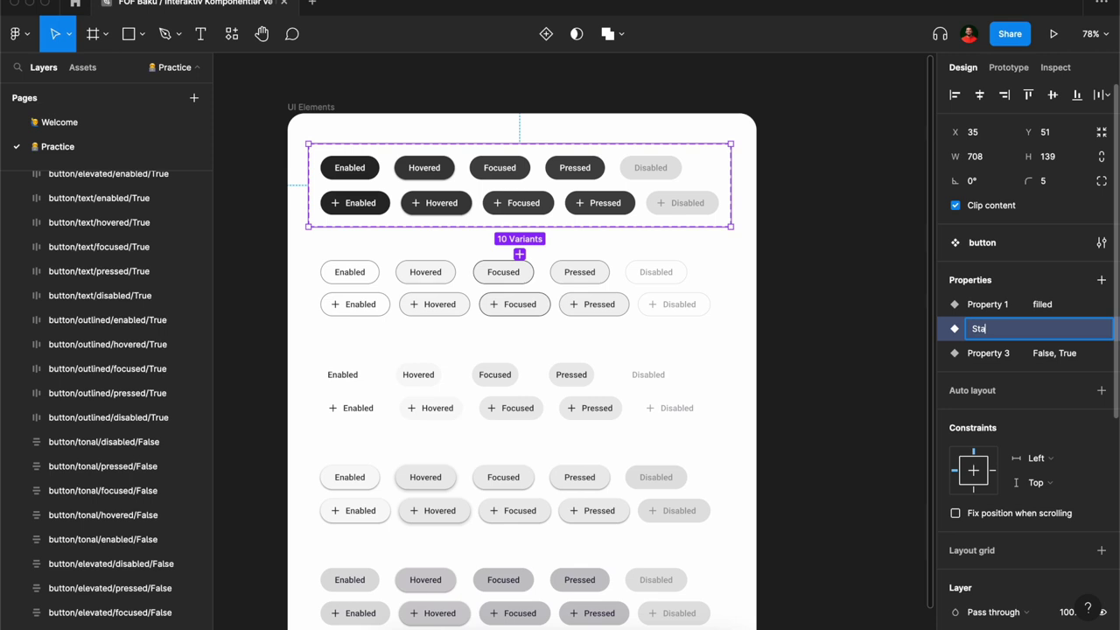
key(Return)
click(1031, 331)
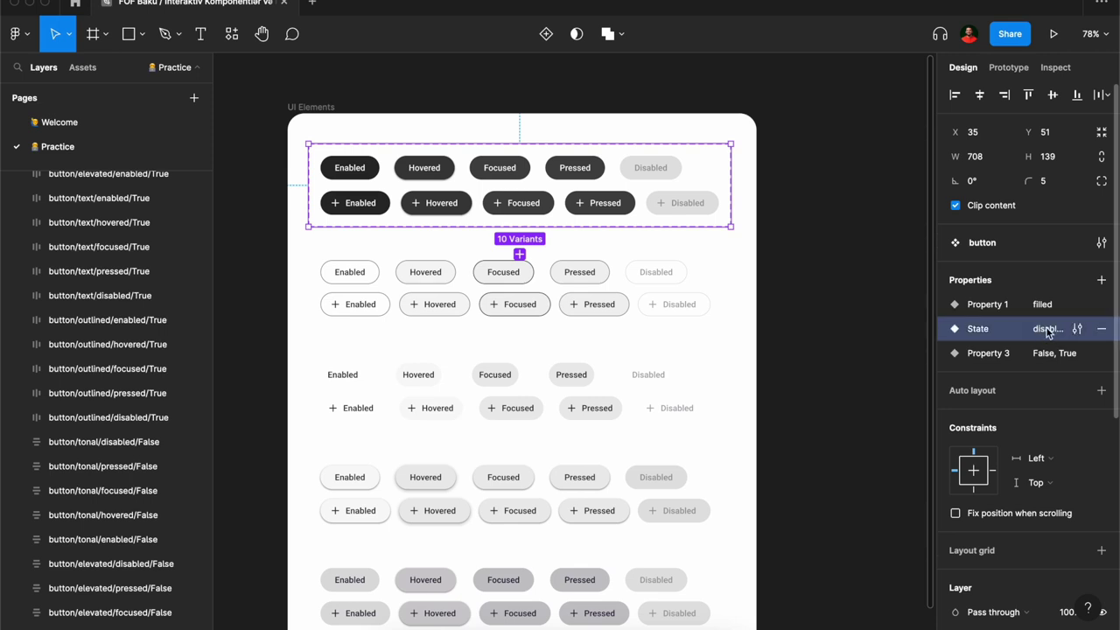
click(1077, 328)
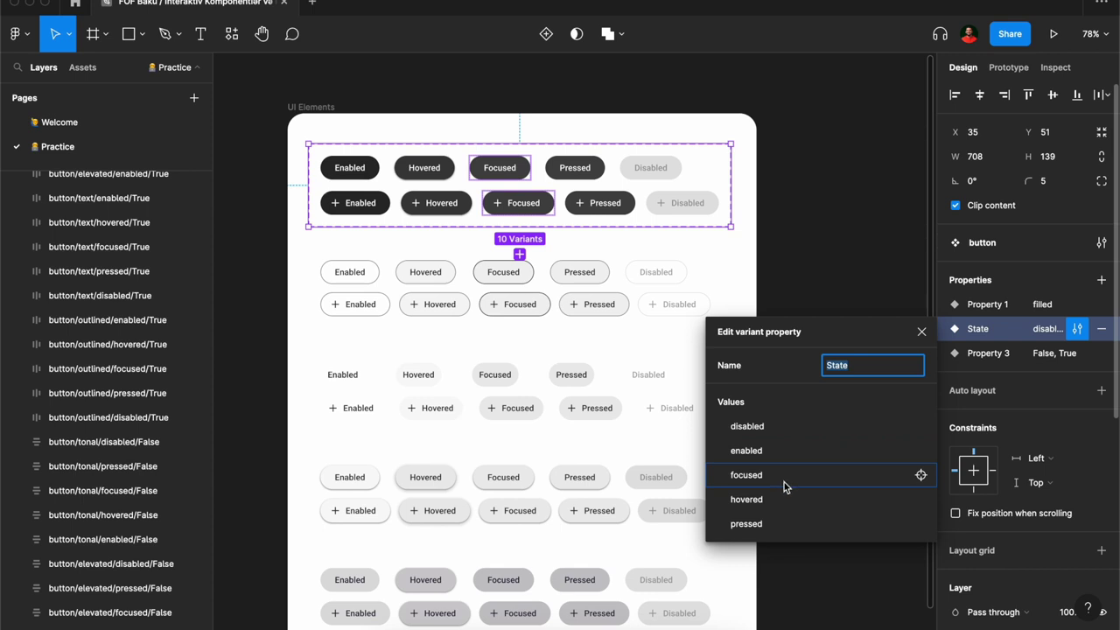
Step: Rename Property 1 to Style and Property 3 to HasIcon
click(991, 304)
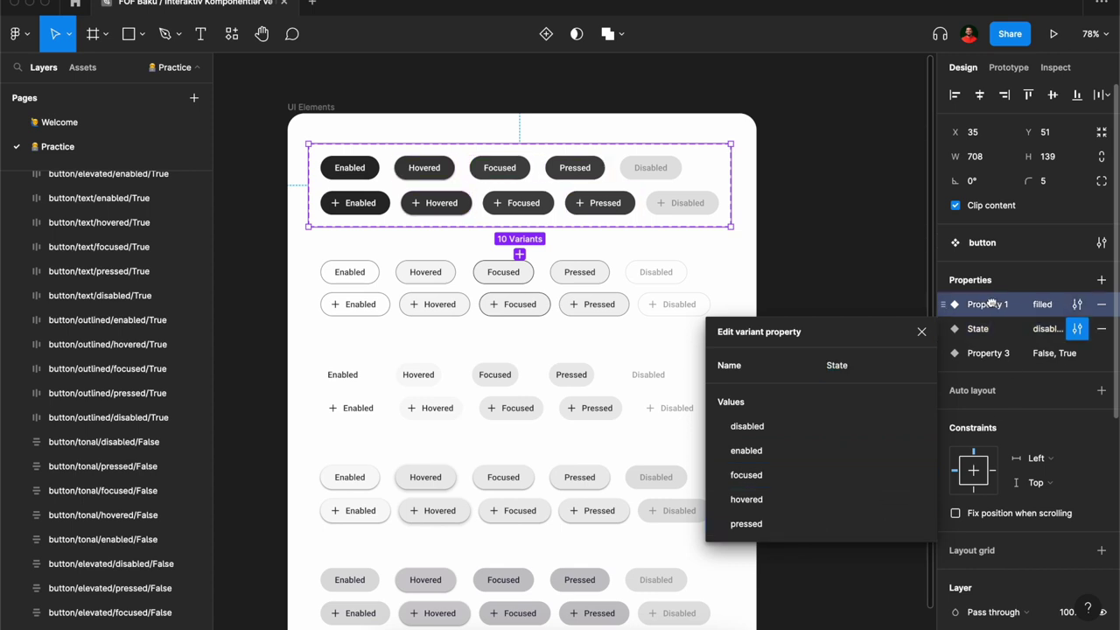
double_click(992, 304)
text(Style)
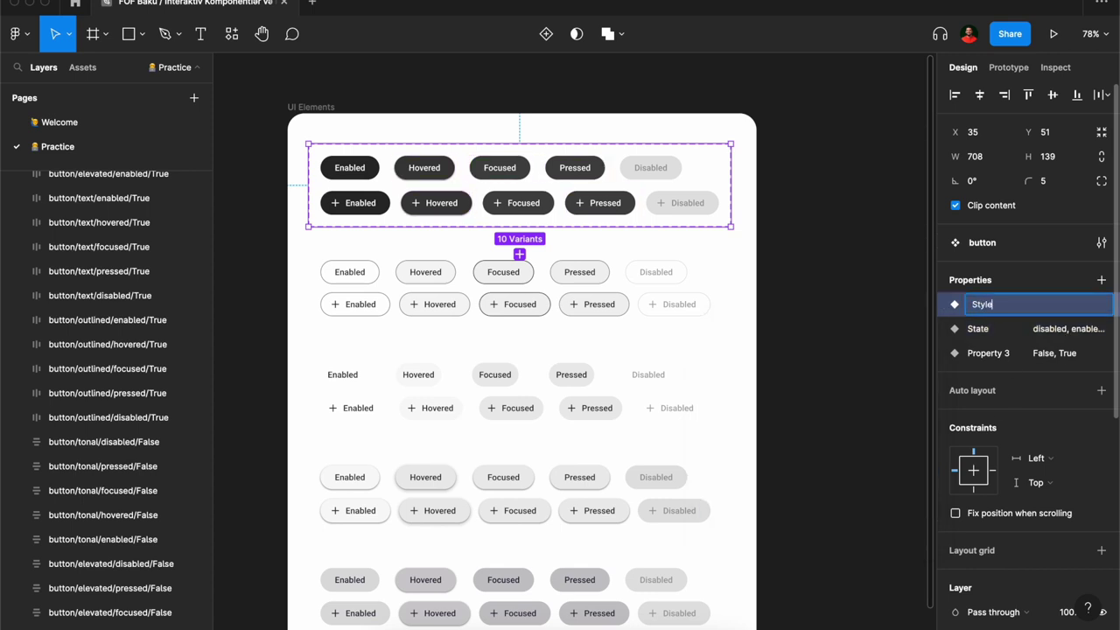
key(Return)
click(1077, 304)
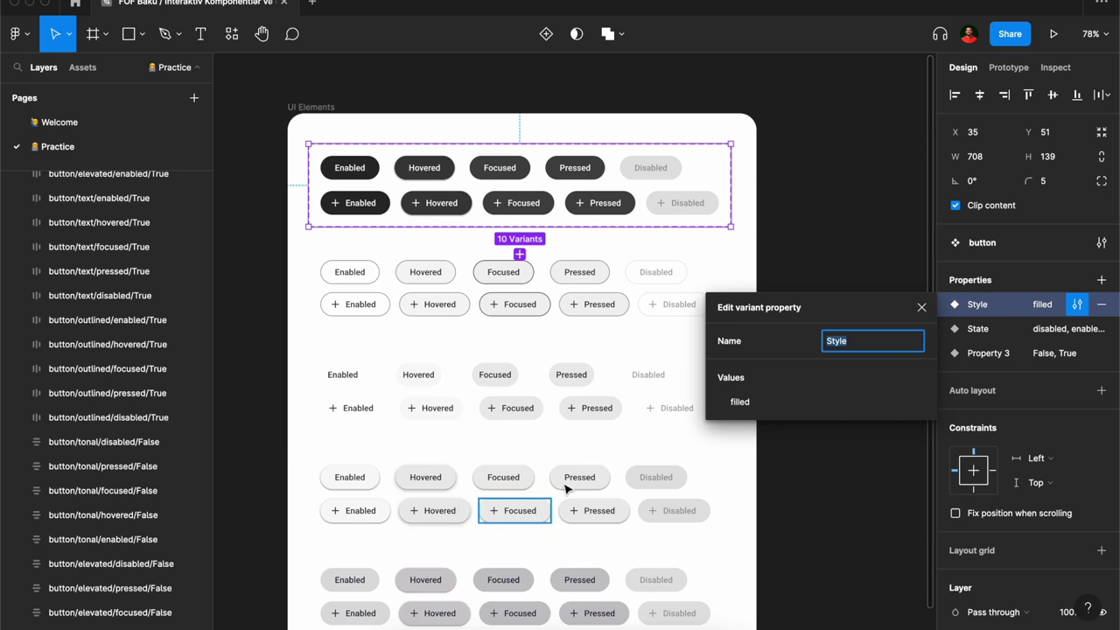
mouse_move(988, 353)
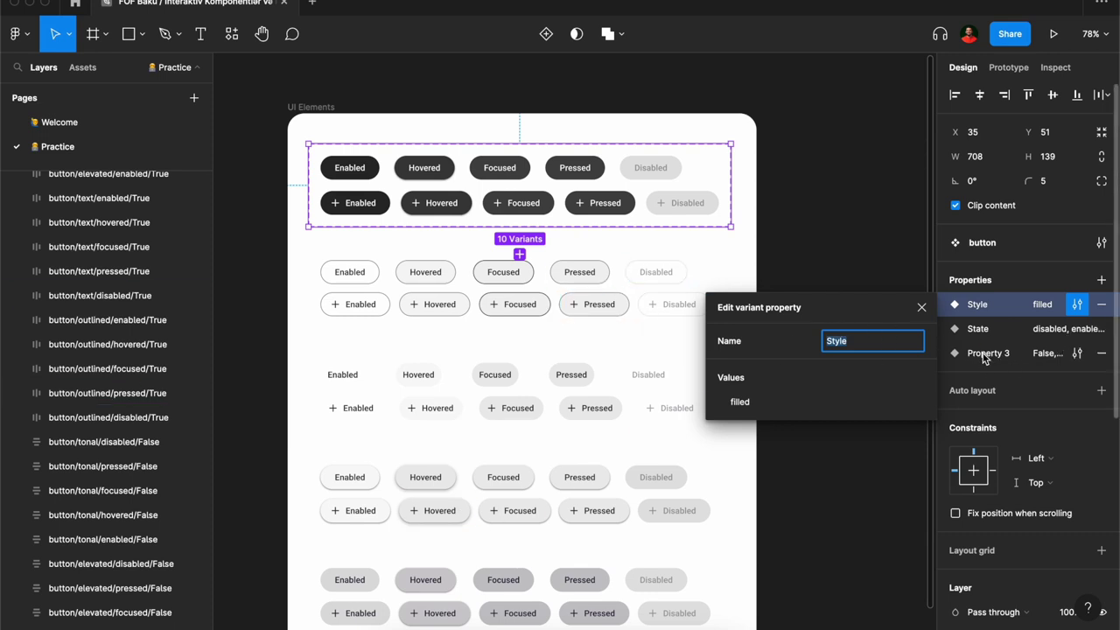
double_click(993, 354)
text(is)
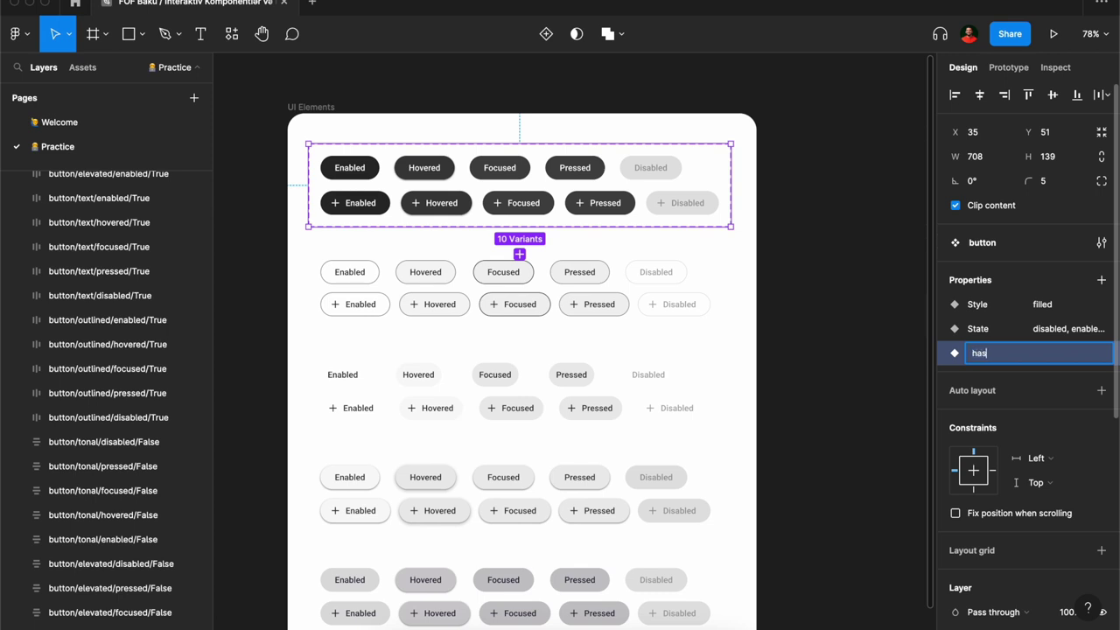
key(Return)
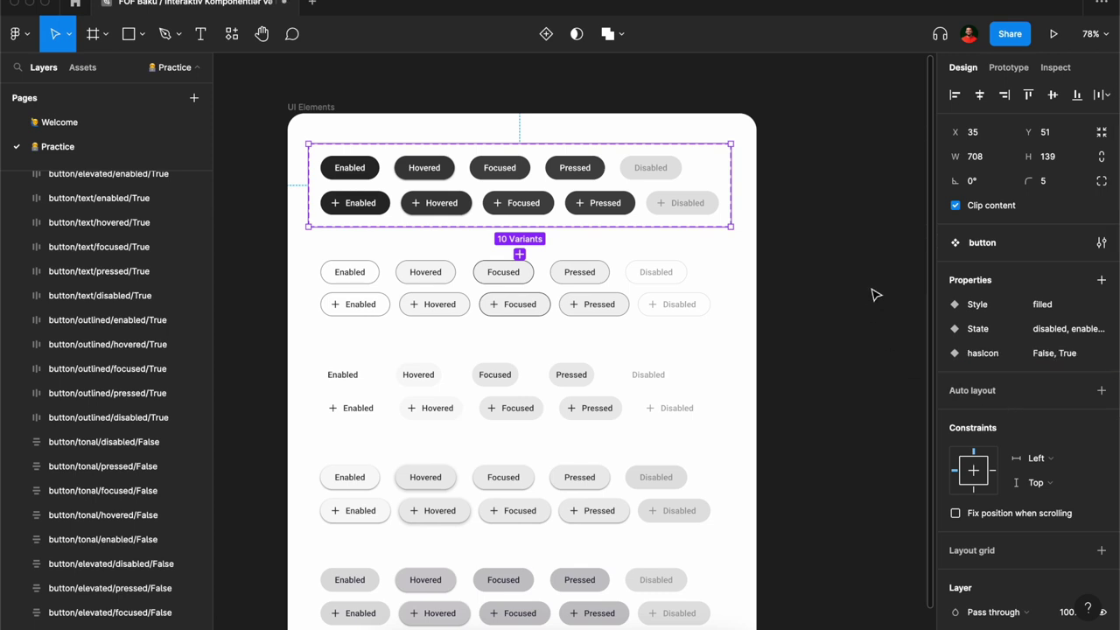
double_click(977, 353)
key(Home)
key(Delete)
key(Delete)
text(i)
key(Return)
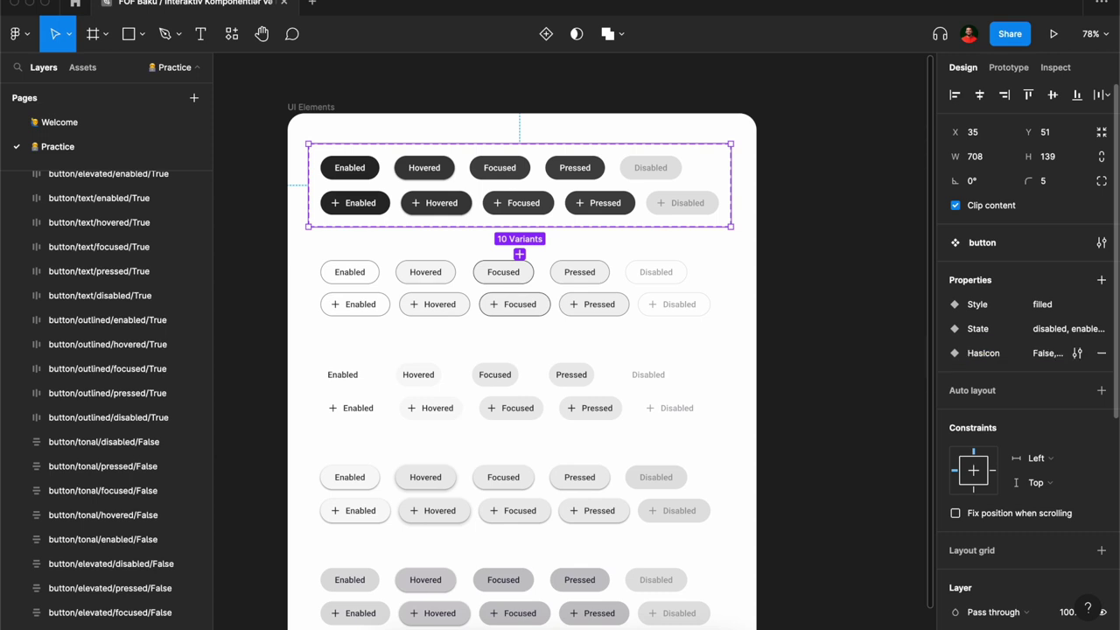
click(848, 235)
Step: Place a button instance from local components and wrap it in a frame named Example
click(82, 68)
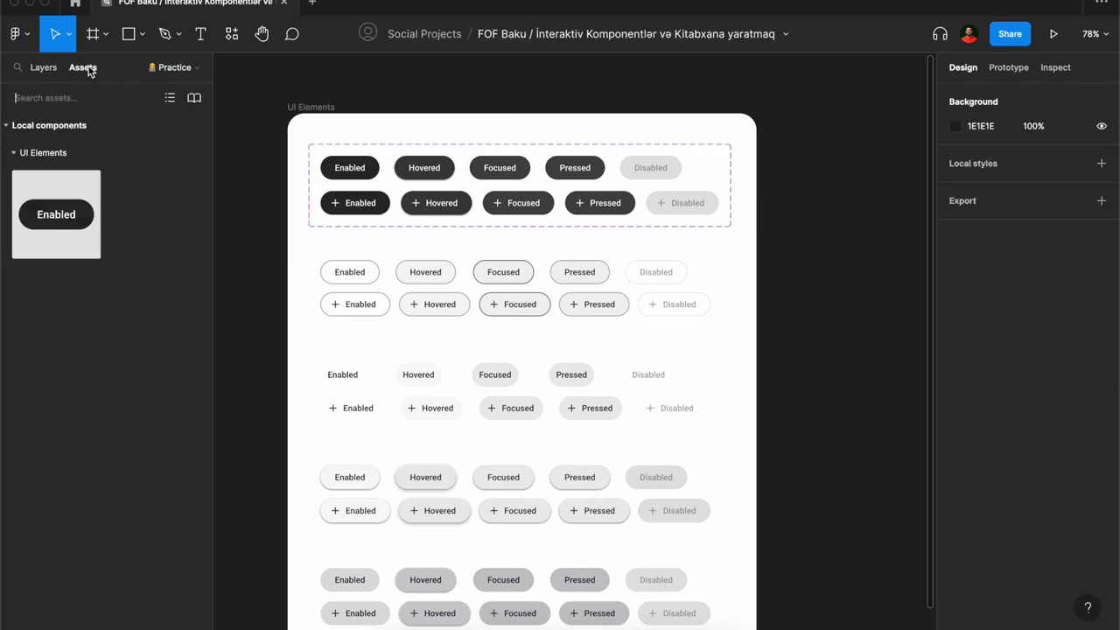
mouse_move(56, 214)
mouse_down()
mouse_move(851, 196)
mouse_move(853, 185)
mouse_up()
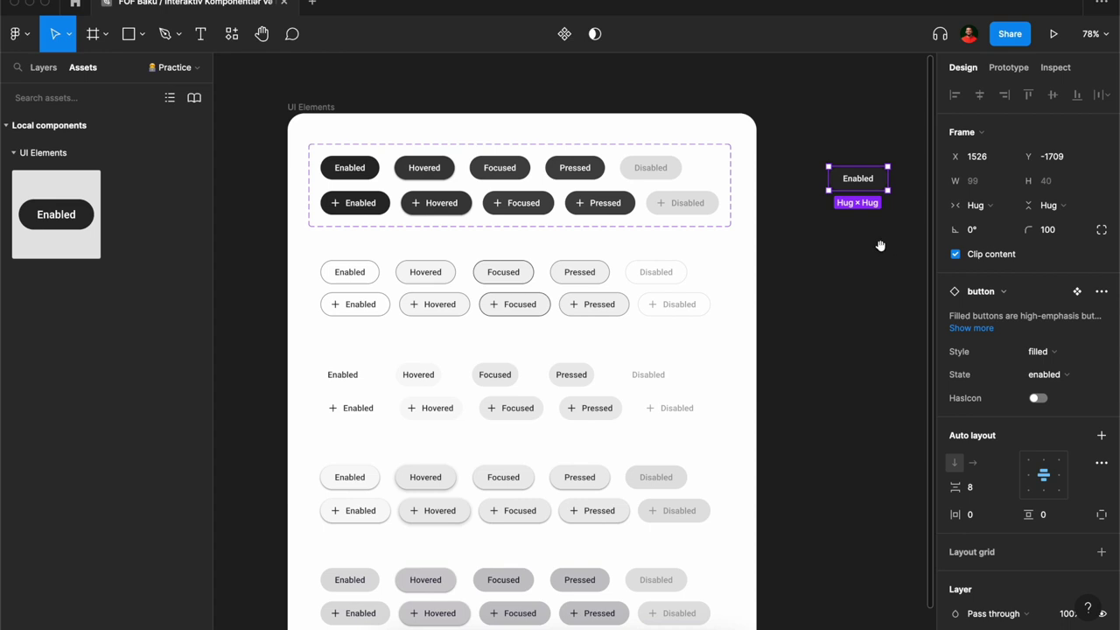
scroll(878, 242, right, 5)
key(f)
drag(525, 116, 824, 310)
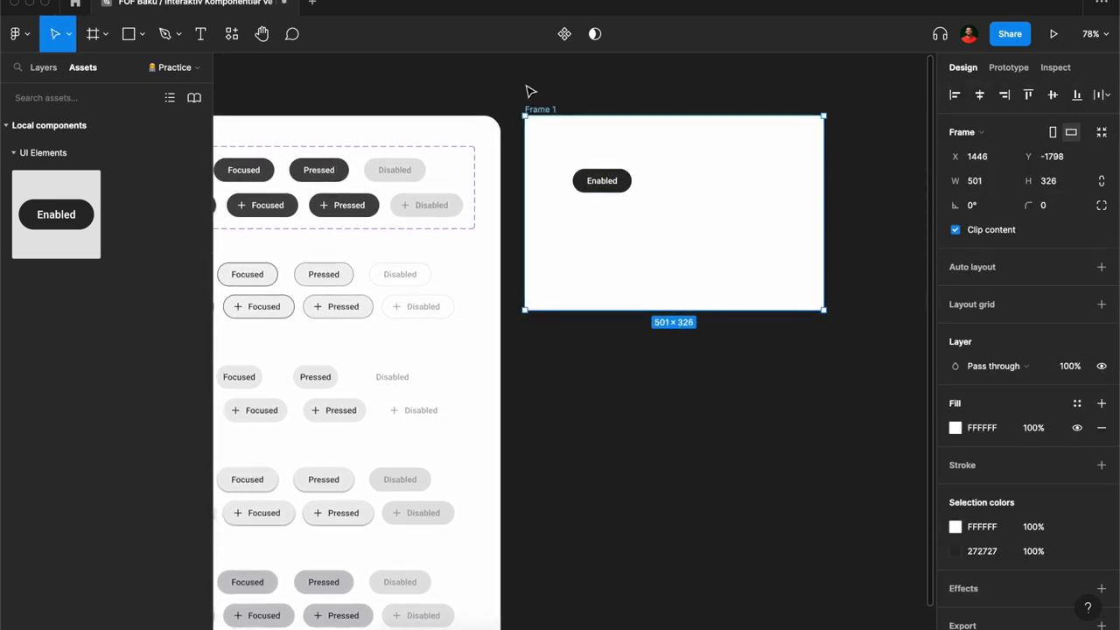
text(Example)
key(Return)
Step: Set the Example button instance to the pressed state with no icon, after trying focused, hovered and the icon
click(602, 180)
scroll(603, 180, up, 5)
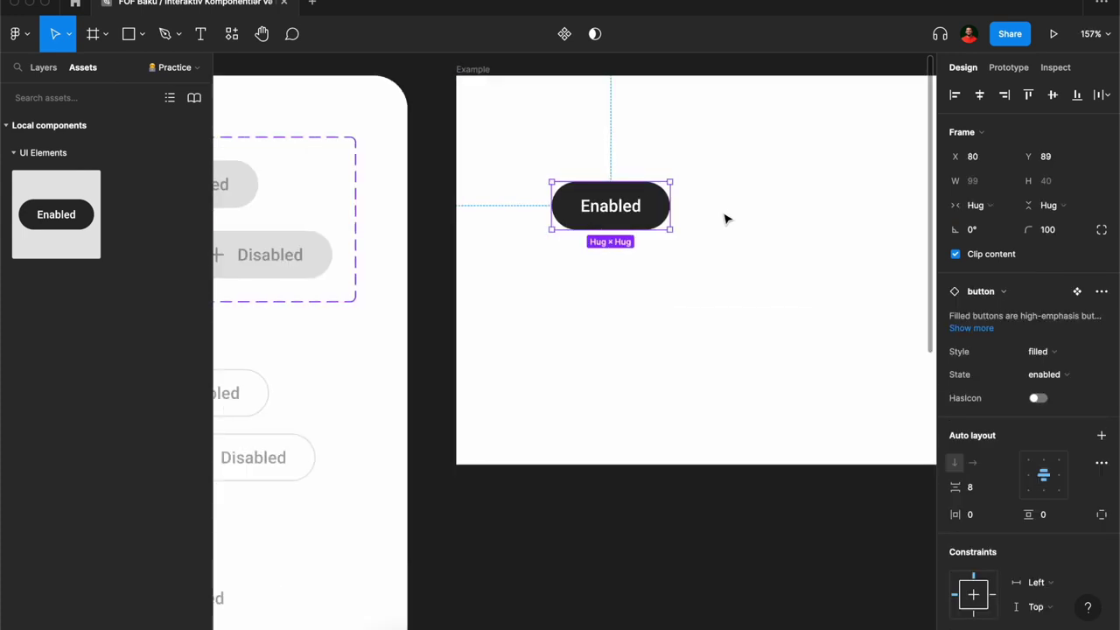
click(1059, 352)
click(1069, 378)
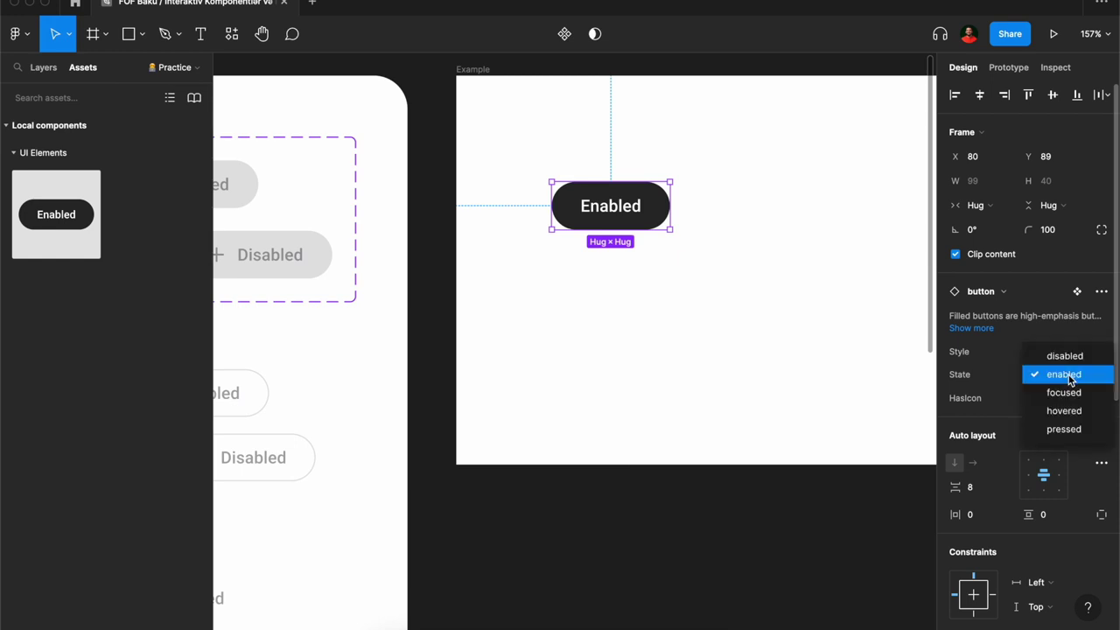
click(1071, 391)
click(1068, 392)
click(1066, 378)
click(1036, 399)
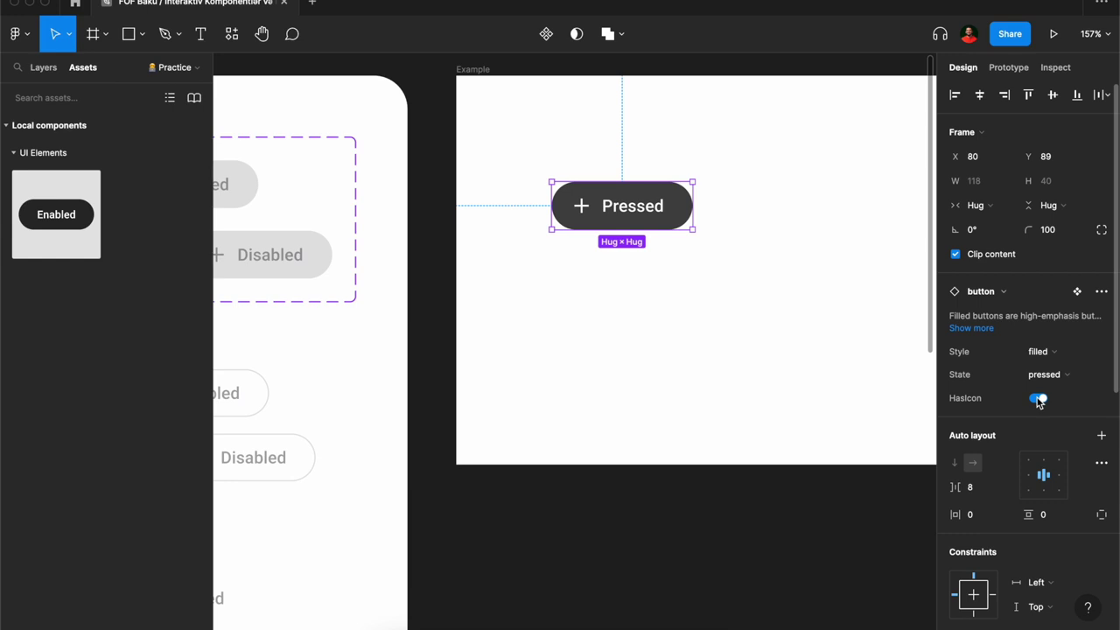
click(1037, 399)
click(1037, 399)
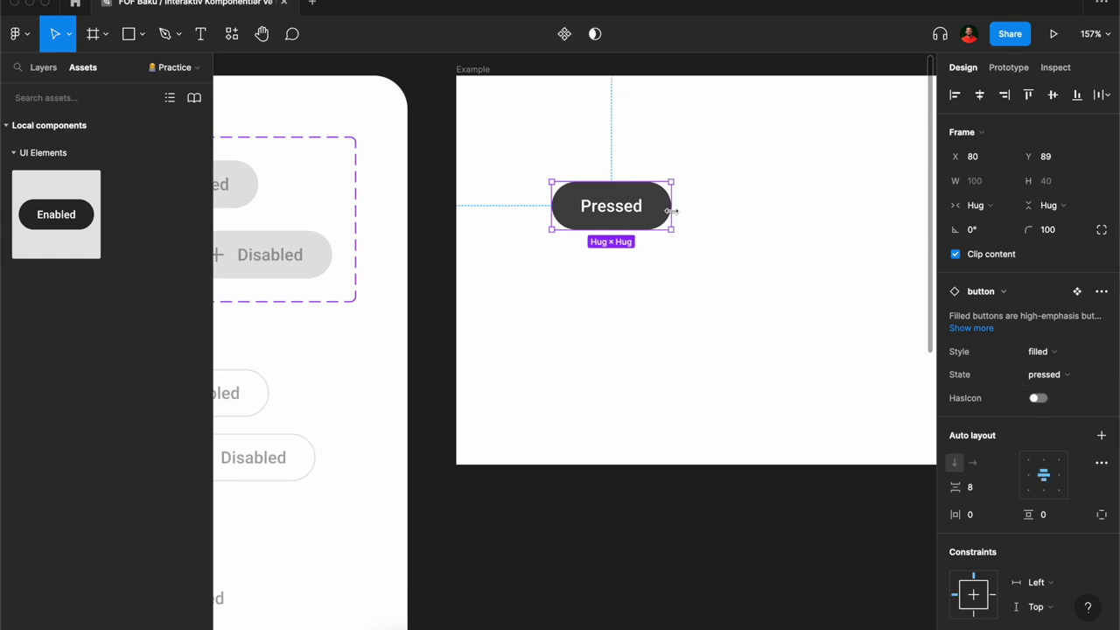
Step: Select the Pressed button, then its parent button component set, and show the layer list
drag(719, 166, 532, 262)
scroll(635, 238, left, 10)
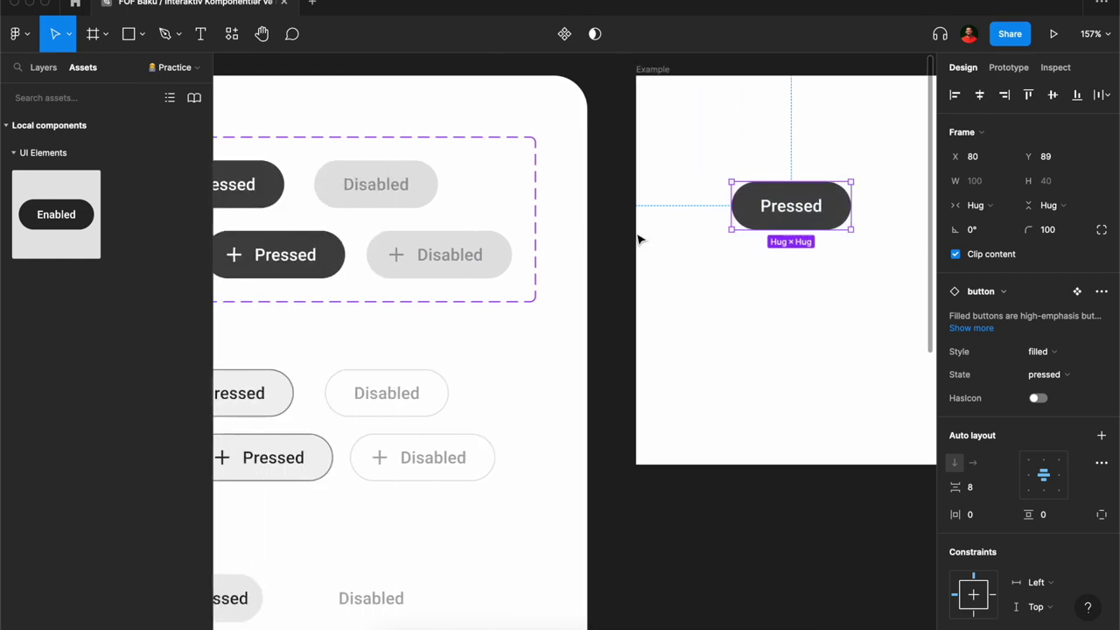
scroll(632, 238, left, 5)
key(Escape)
scroll(550, 194, left, 3)
scroll(569, 189, left, 3)
scroll(581, 188, down, 5)
scroll(615, 193, right, 3)
scroll(615, 193, right, 1)
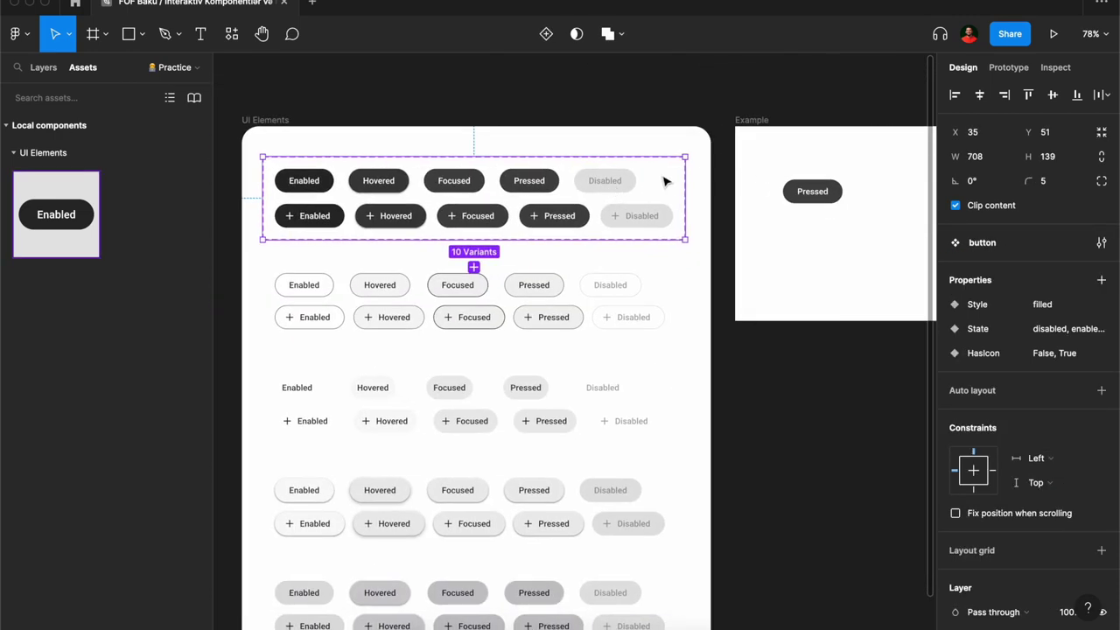
click(44, 69)
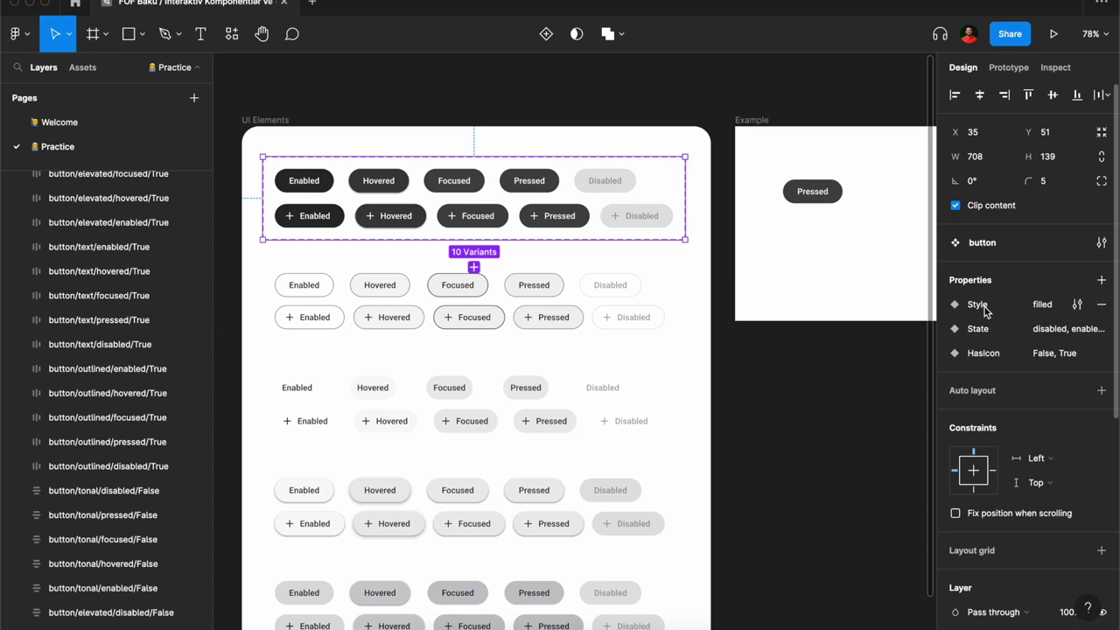
mouse_move(114, 247)
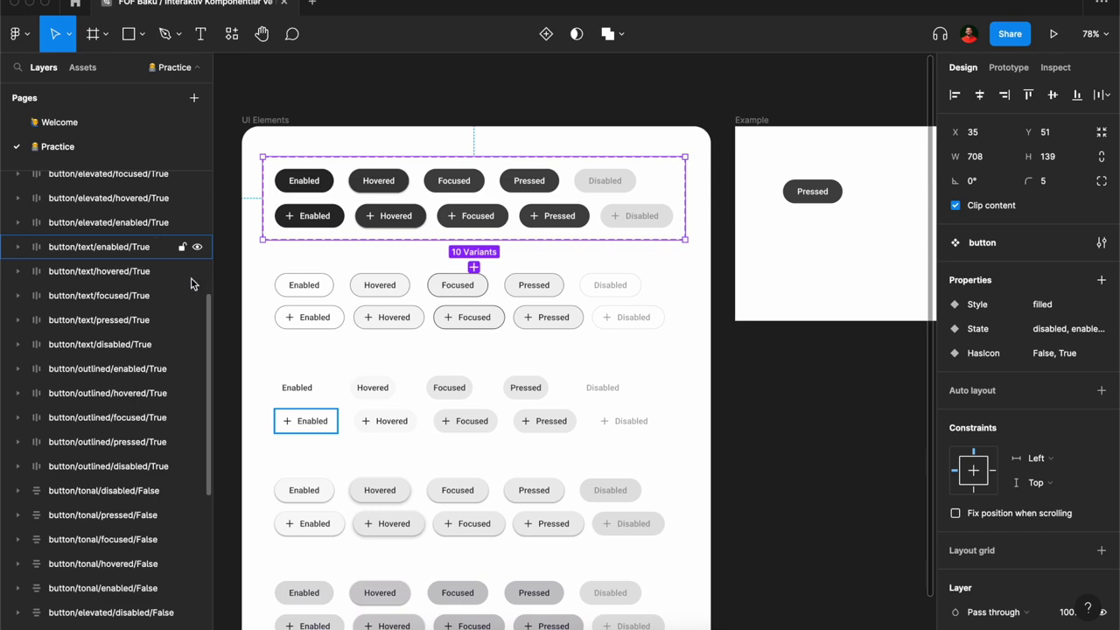
Step: Switch back to the Google Meet presentation window
click(600, 623)
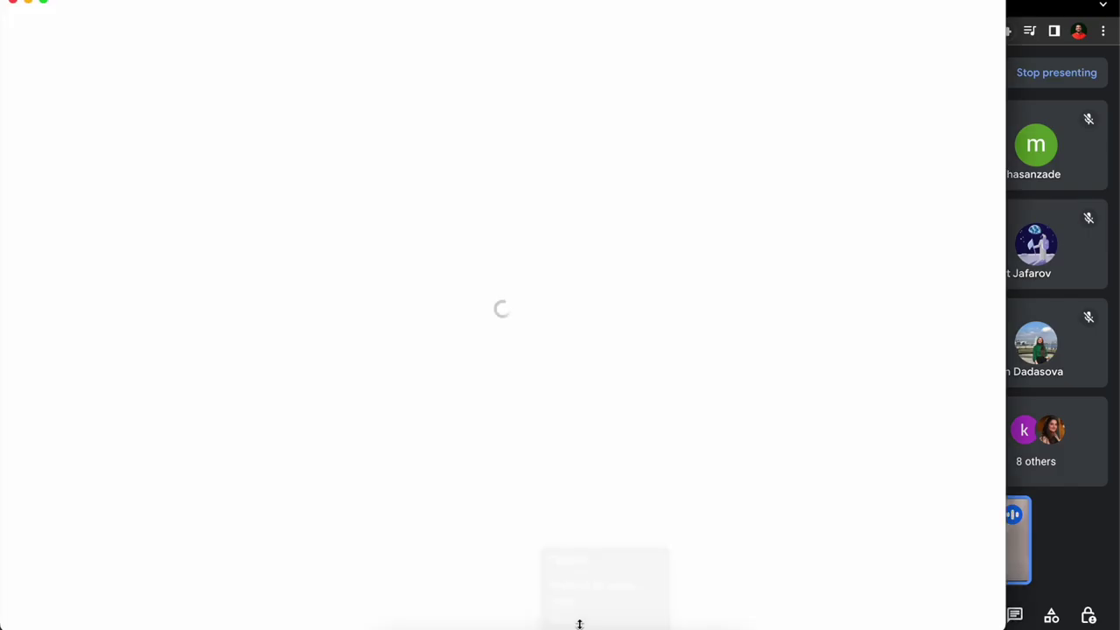
Step: Quit the stray Dock app, open and close Meet's chat, and return to Figma
right_click(570, 623)
click(580, 621)
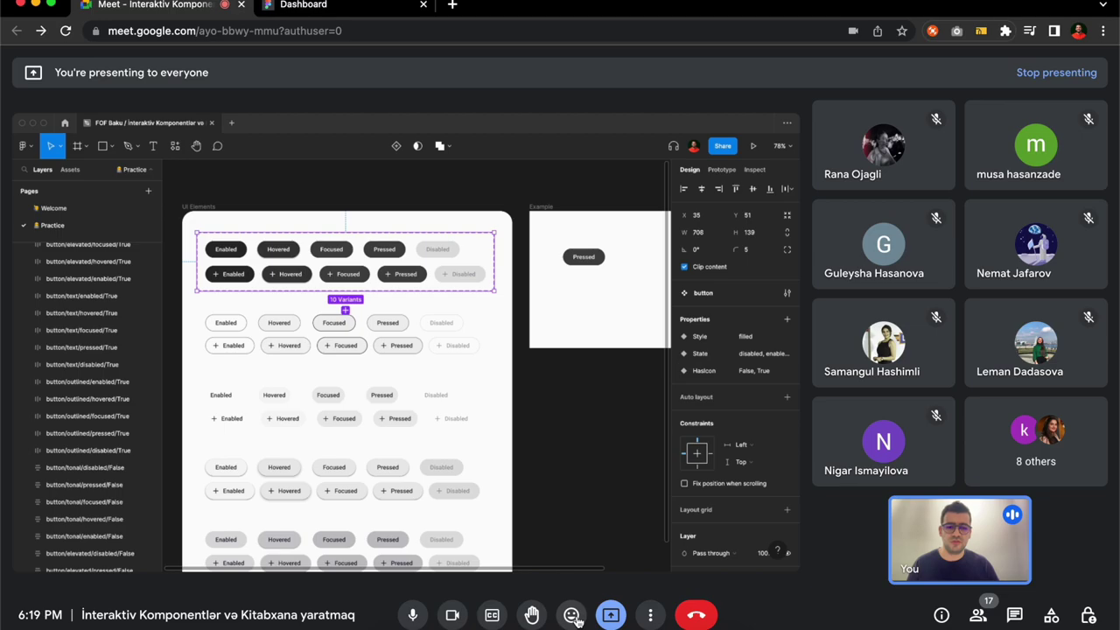
click(1014, 615)
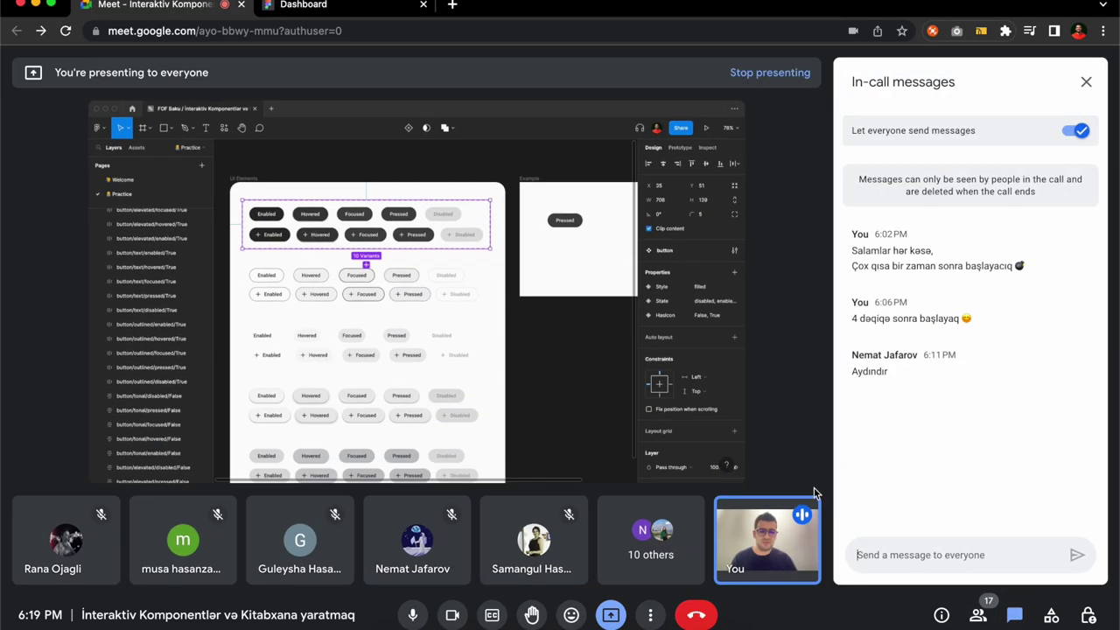
key(super+Tab)
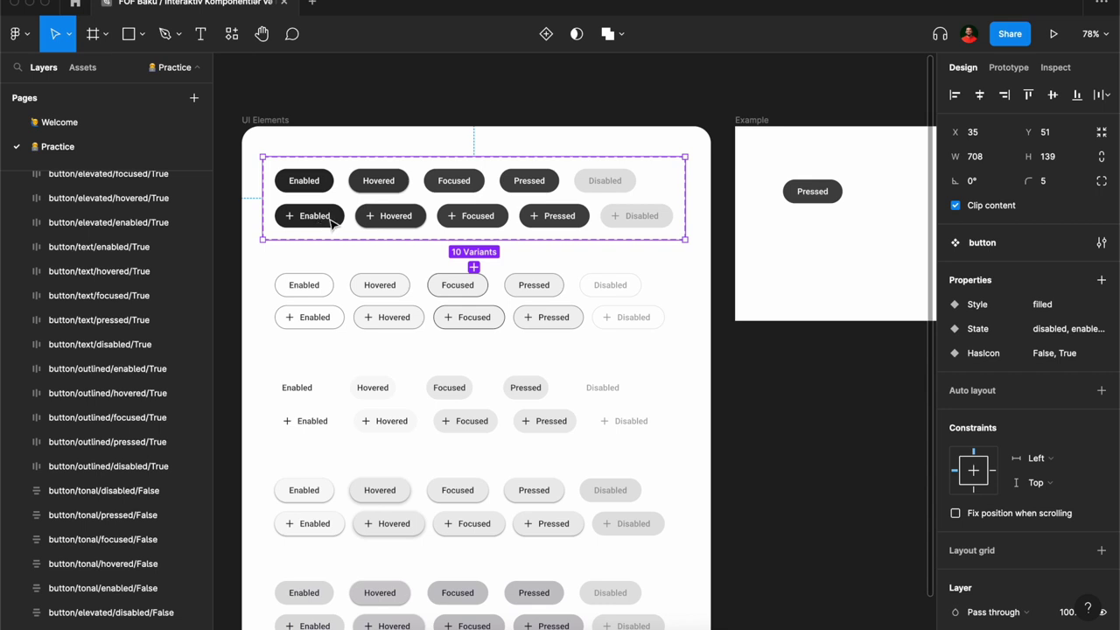
Step: Undo back past the Example frame and the filled-button component set, then clear the selection
double_click(341, 219)
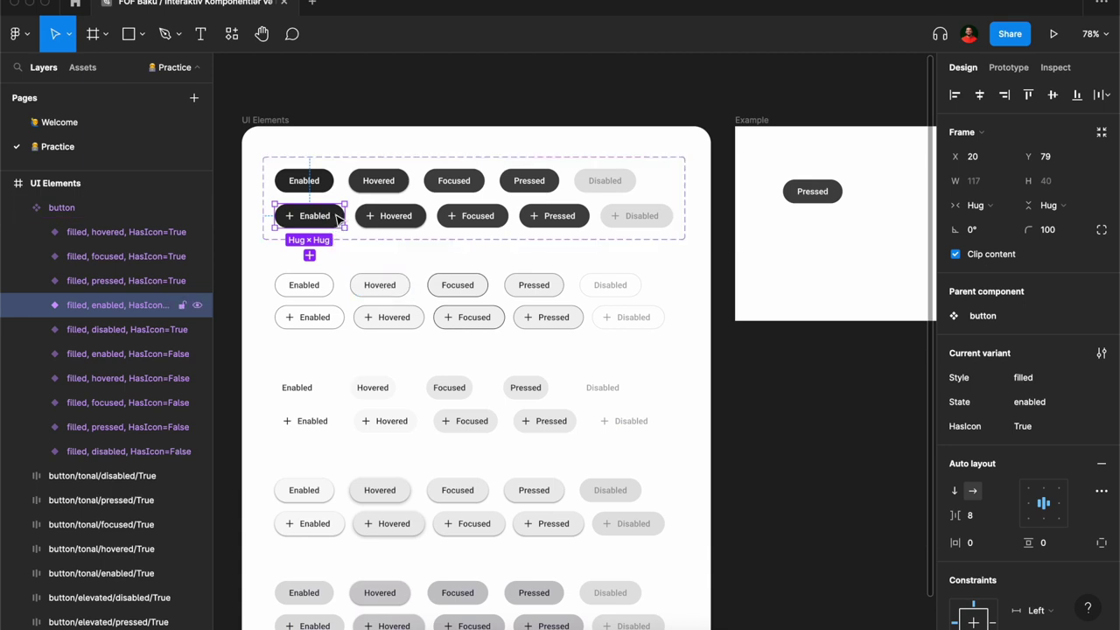
click(809, 200)
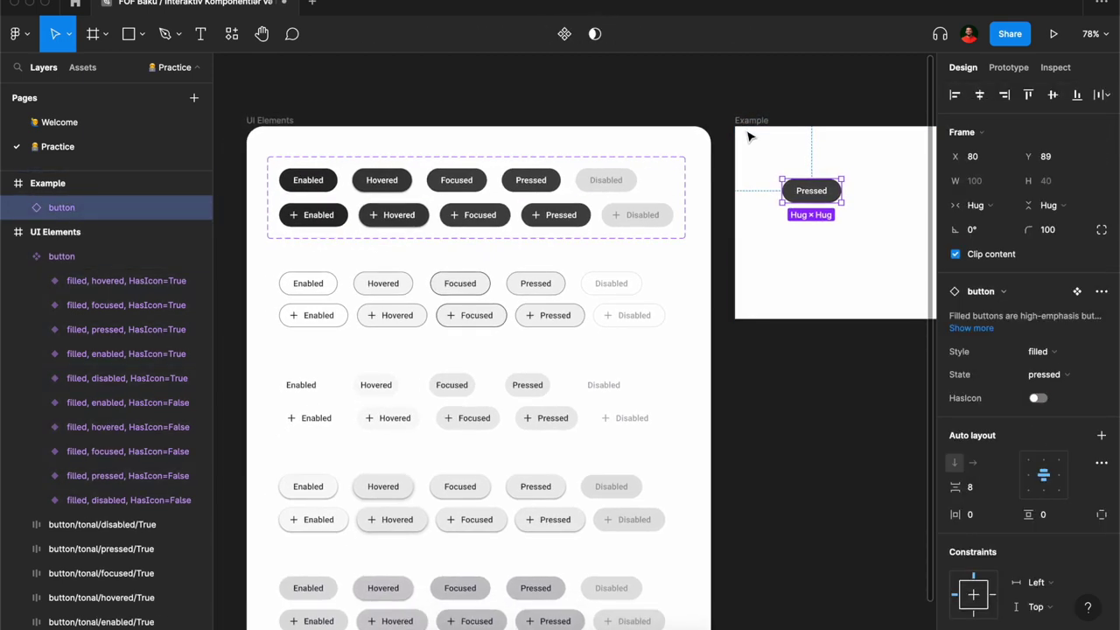
key(ctrl+z)
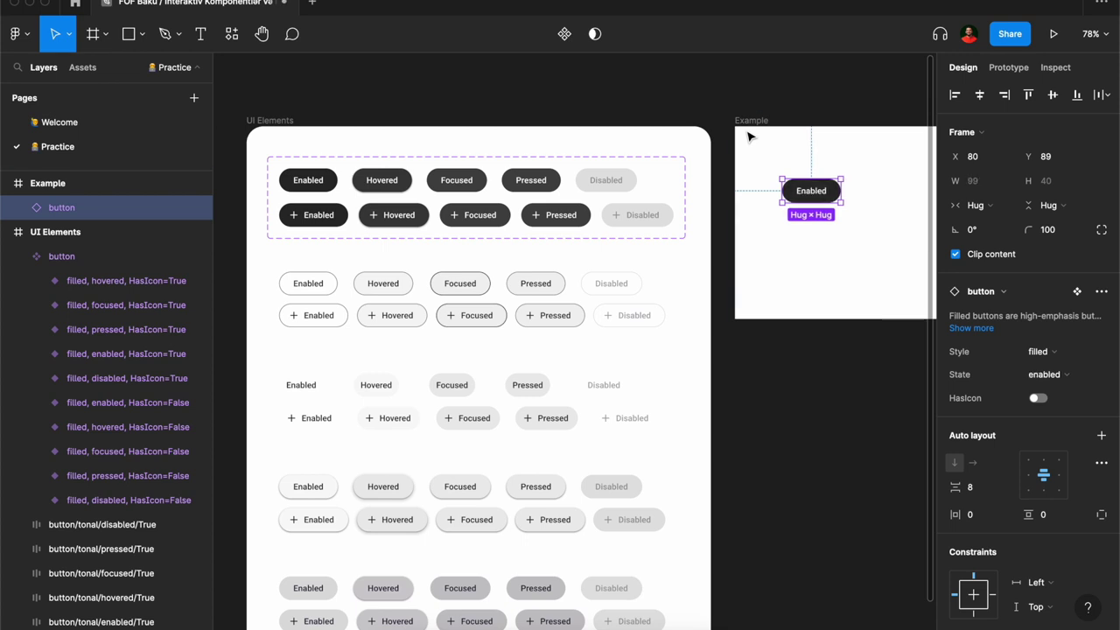
key(ctrl+z)
key(ctrl+z)
key(ctrl+z)
key(ctrl+z)
key(ctrl+z)
key(ctrl+z)
key(ctrl+z)
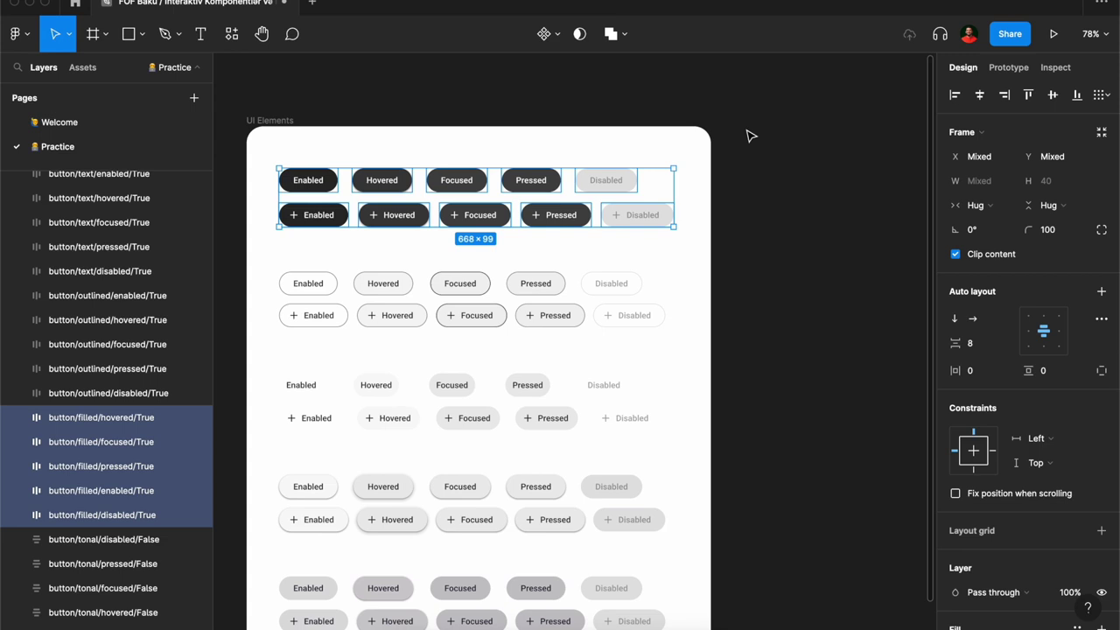
key(ctrl+shift+z)
key(ctrl+z)
click(690, 160)
Step: Select every button frame in UI Elements and create one component set from them
scroll(254, 149, down, 5)
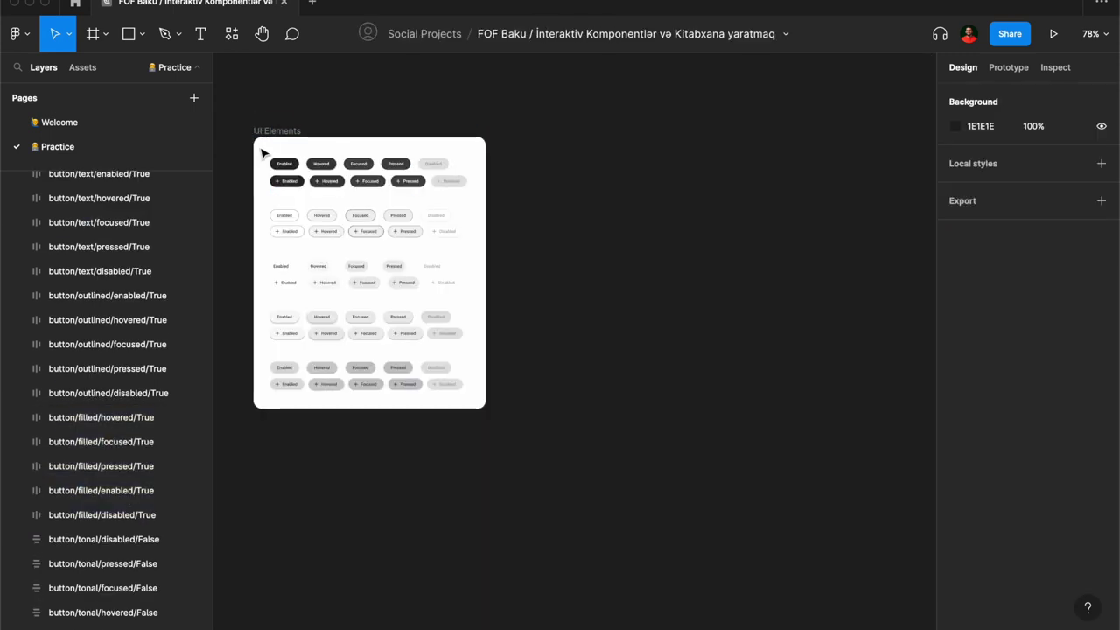
mouse_move(257, 144)
mouse_down()
mouse_move(423, 357)
mouse_move(487, 406)
mouse_up()
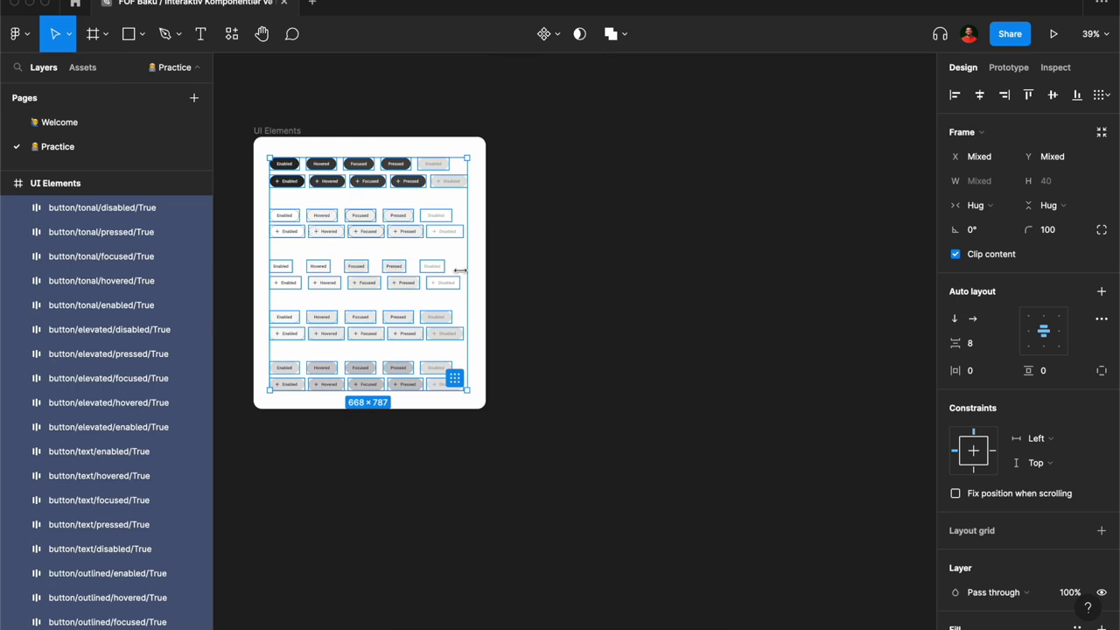
click(558, 37)
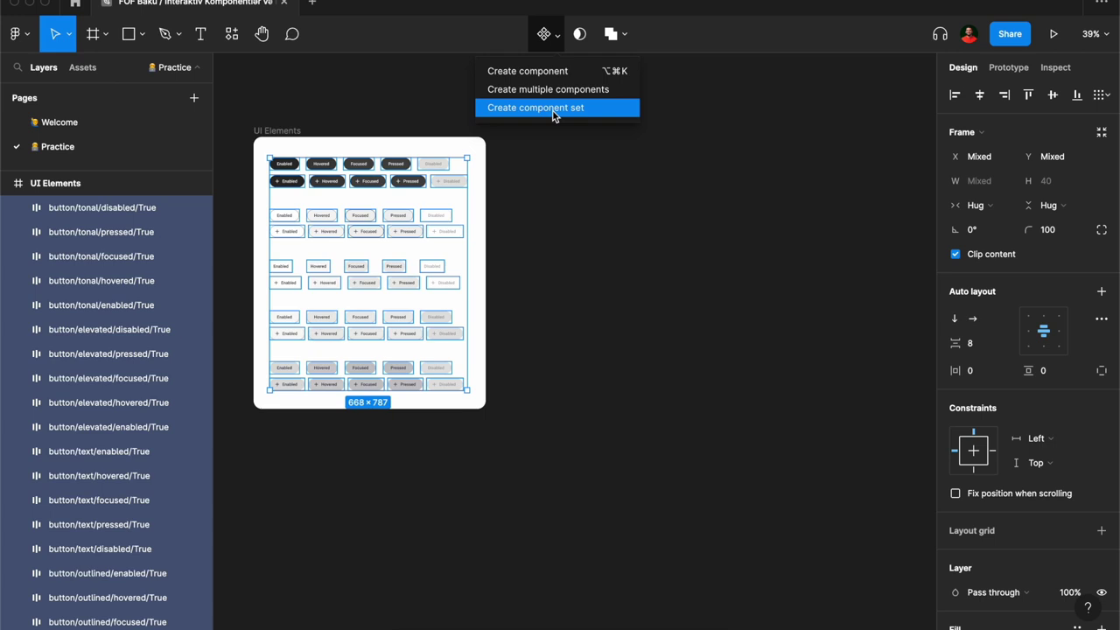
click(553, 111)
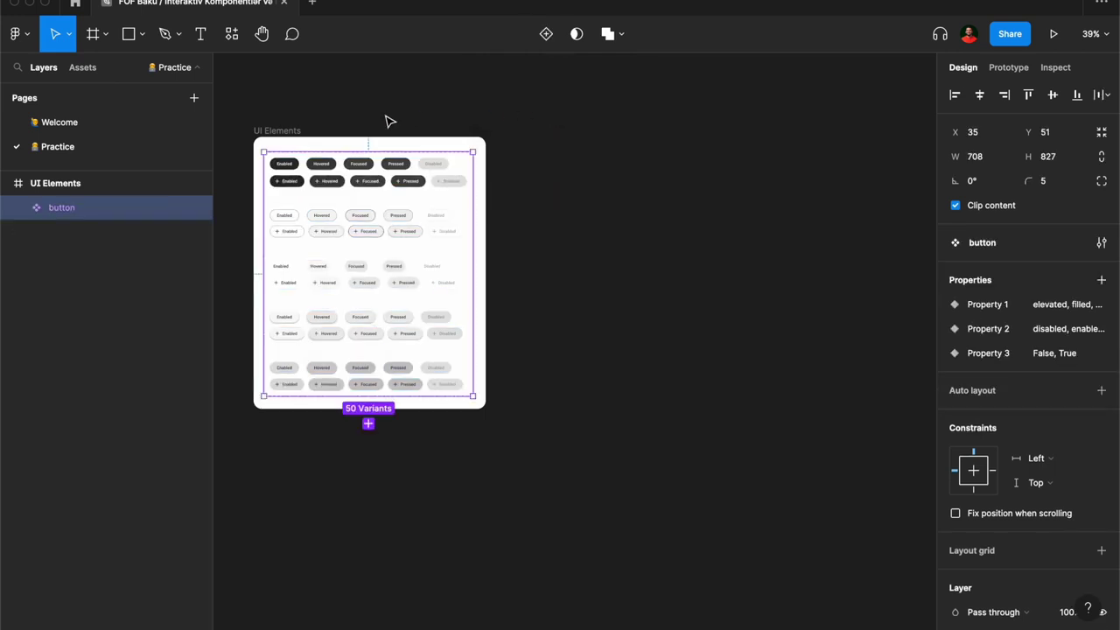
Step: Nudge the UI Elements frame and select the button set to review Property 1's values
drag(283, 135, 297, 158)
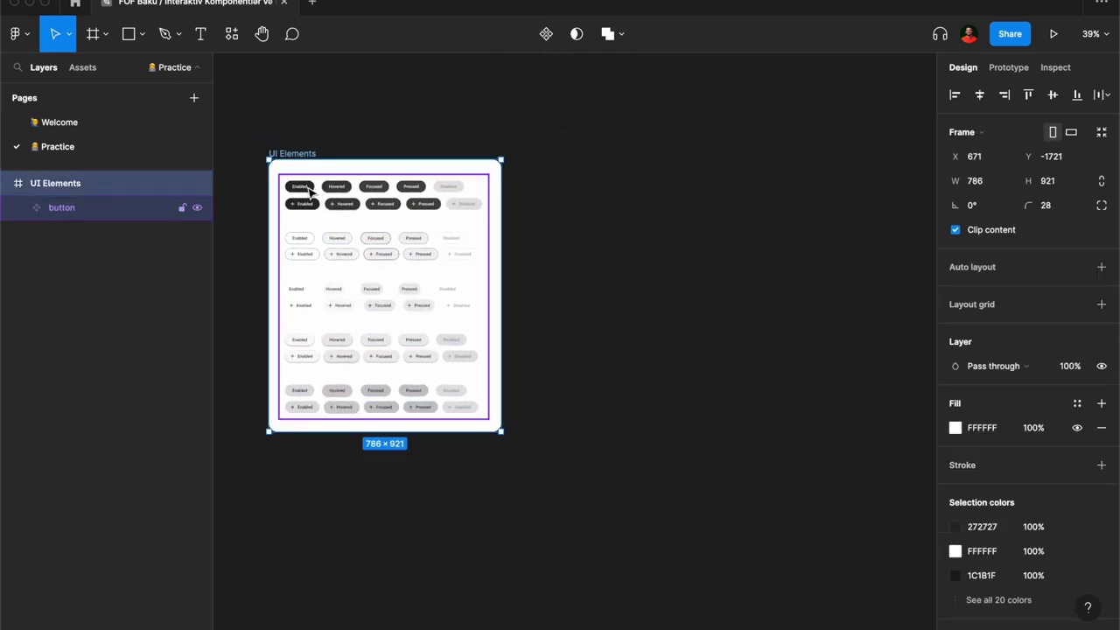
ctrl+scroll(314, 192, up, 5)
click(351, 181)
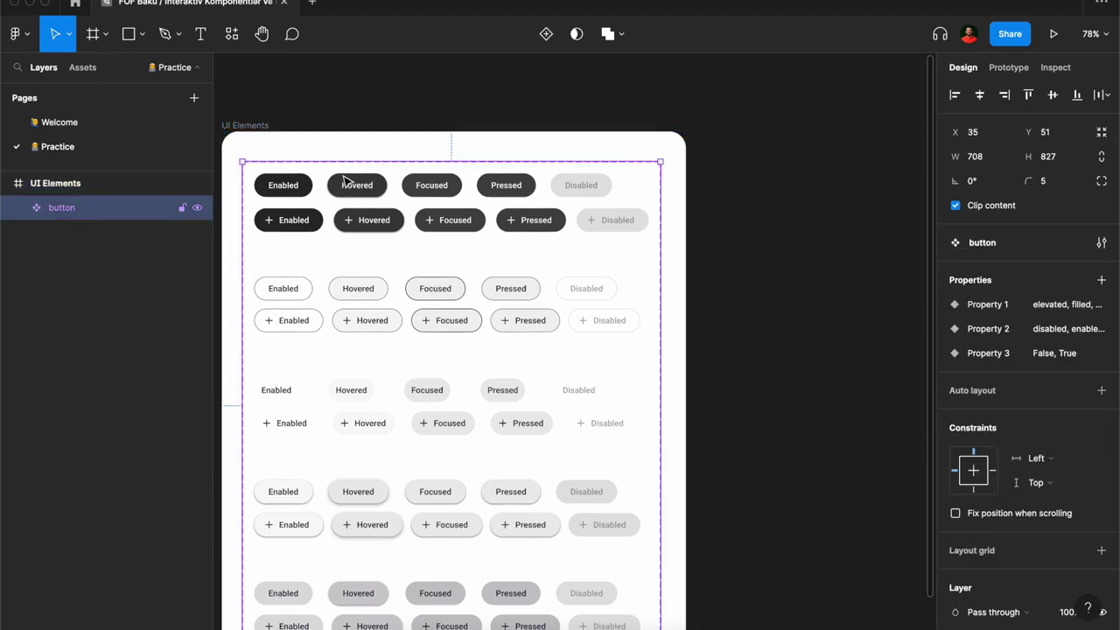
click(1078, 304)
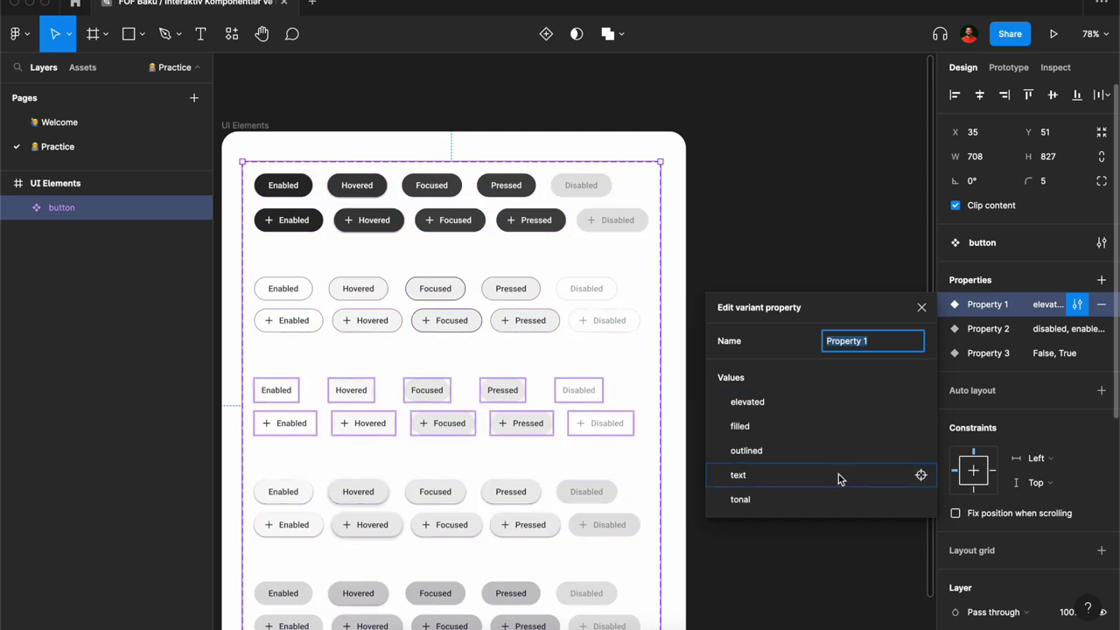
Step: Review Property 2's values, then rename Property 1 to Style
click(1063, 328)
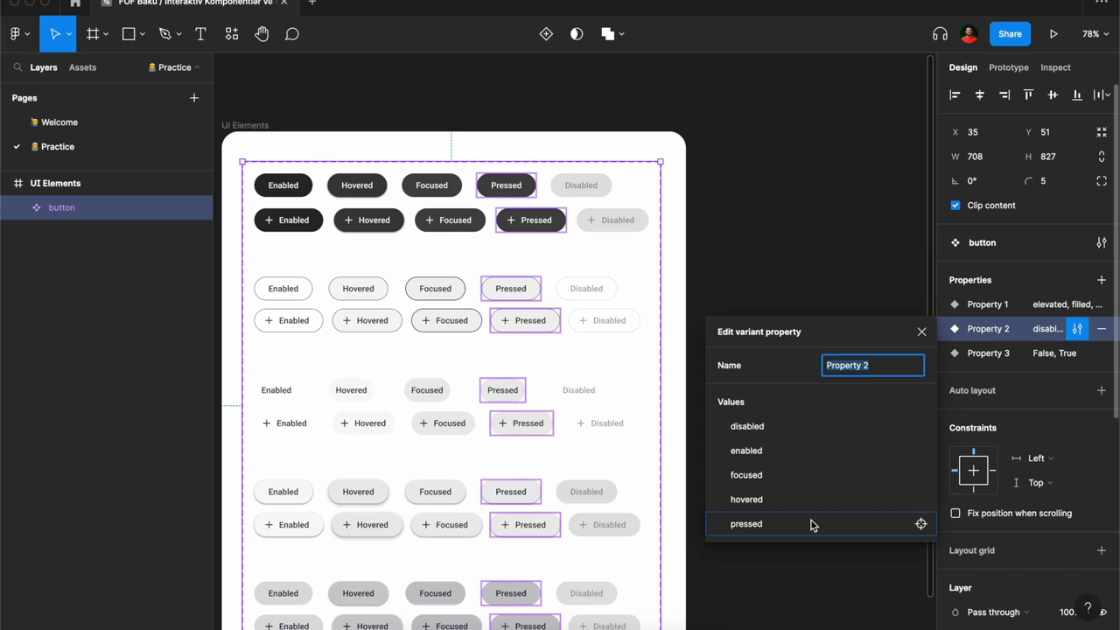
key(Escape)
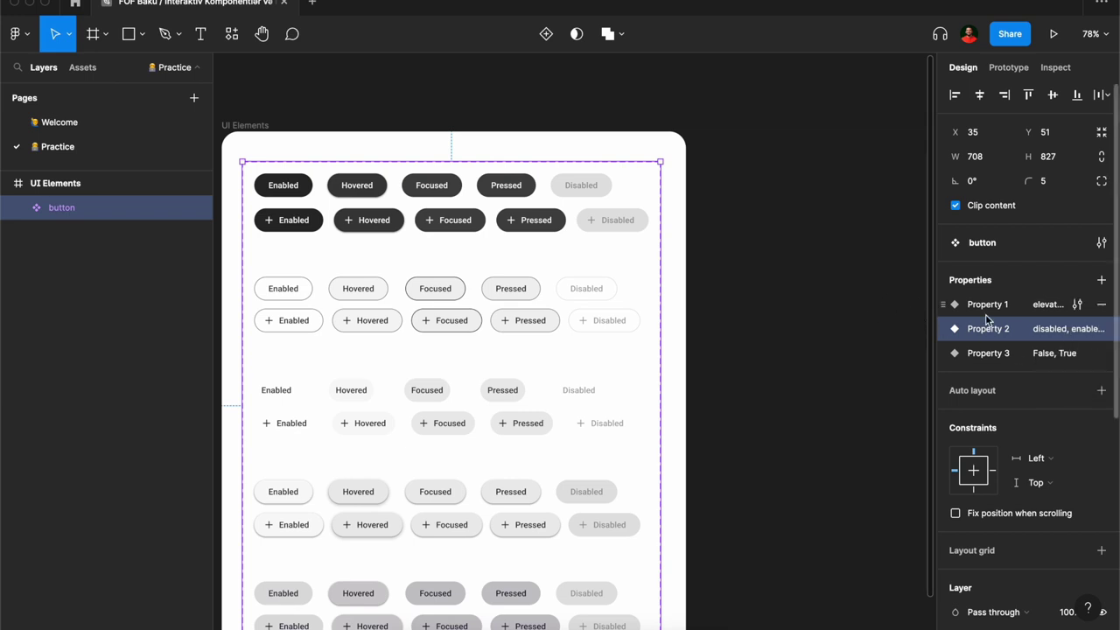
double_click(1049, 306)
text(Style)
key(Return)
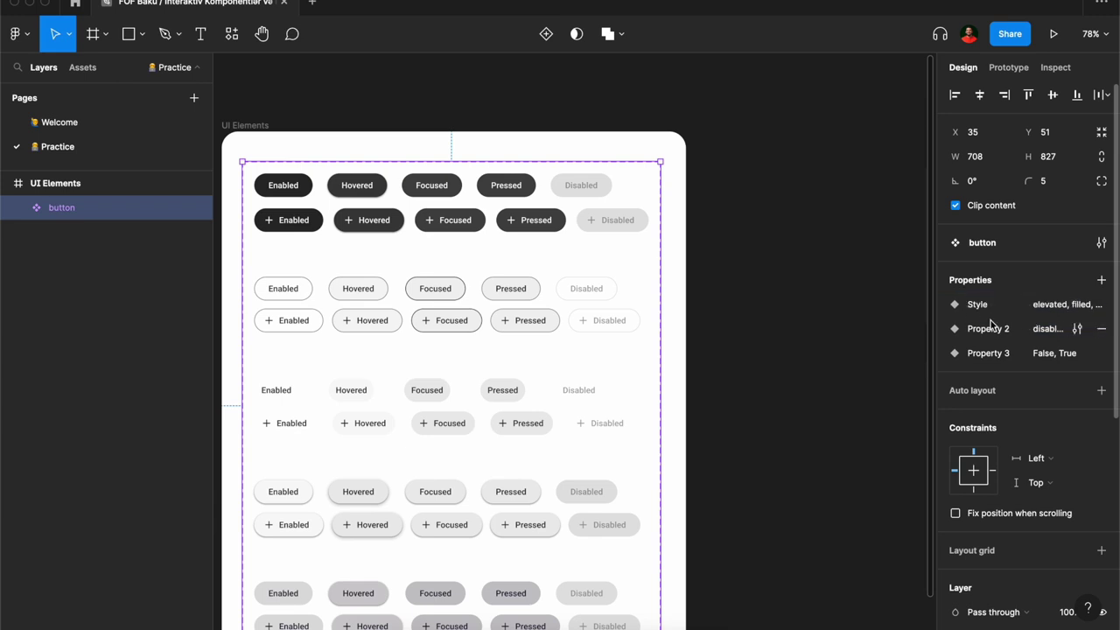
Step: Rename the other two properties State and Hasicon?, then show local components in Assets
double_click(985, 328)
text(State)
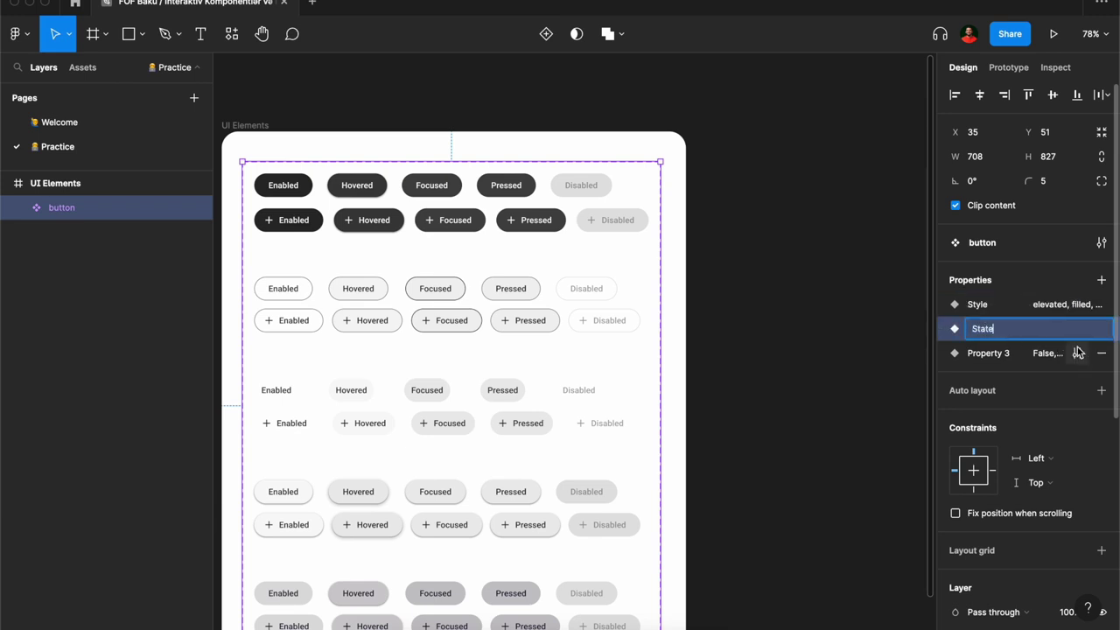
key(Return)
double_click(995, 353)
text(Has)
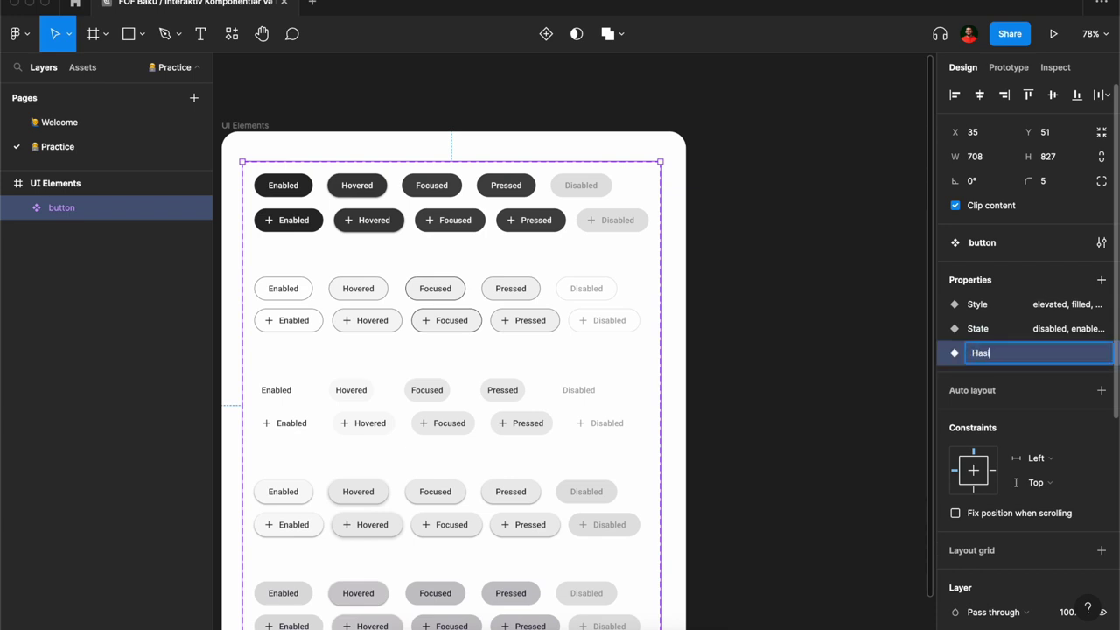
key(Return)
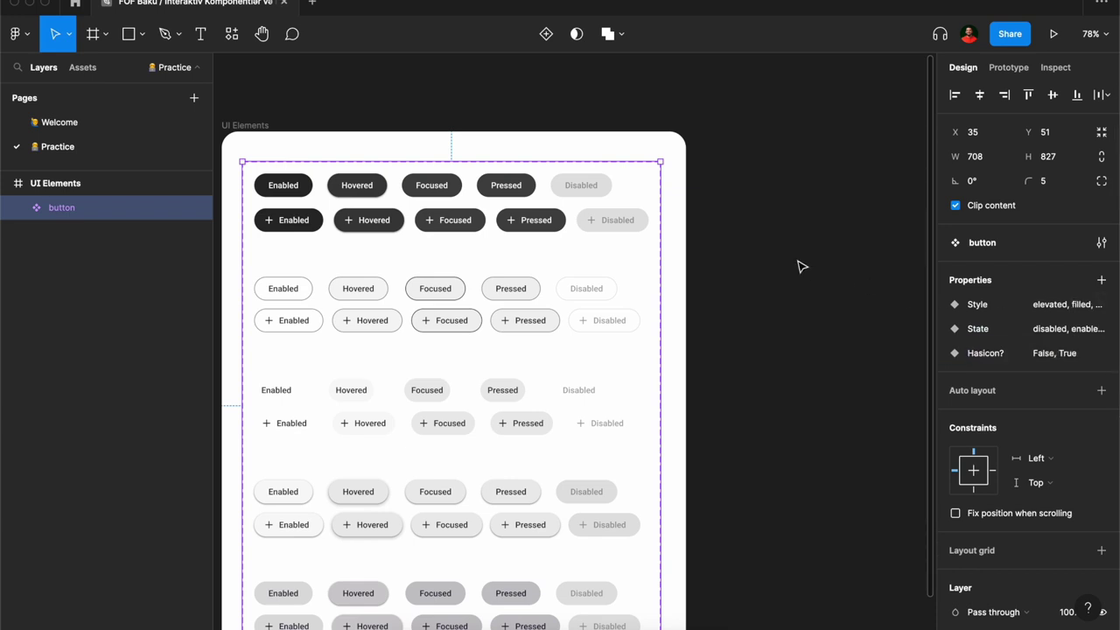
click(812, 265)
click(84, 67)
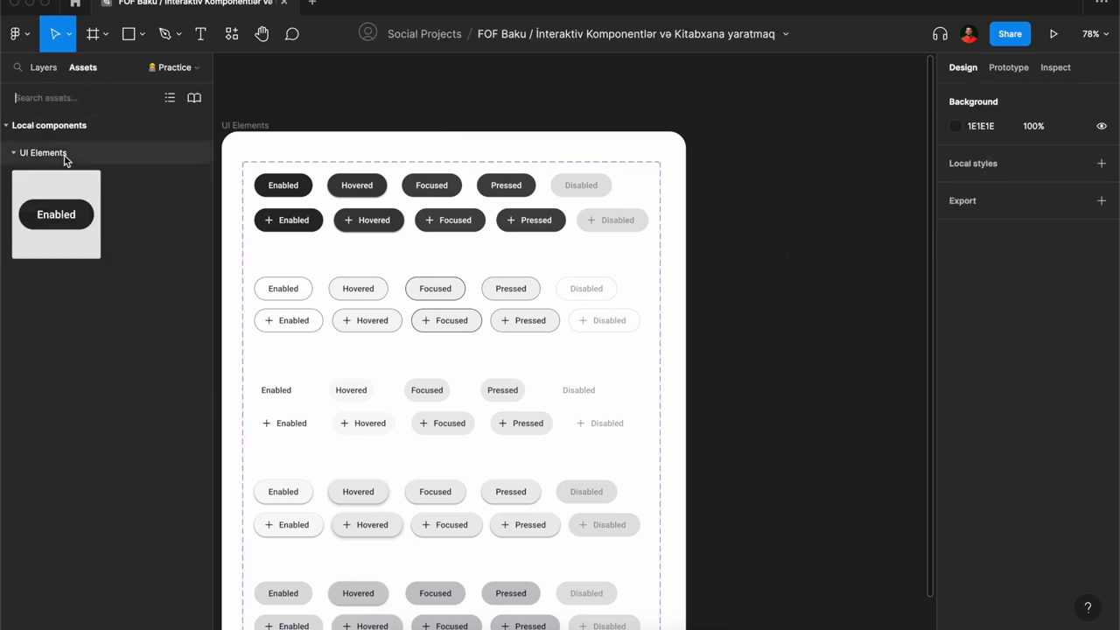
Step: Draw a 512×352 frame beside UI Elements and name it Example
text(a)
drag(698, 131, 865, 267)
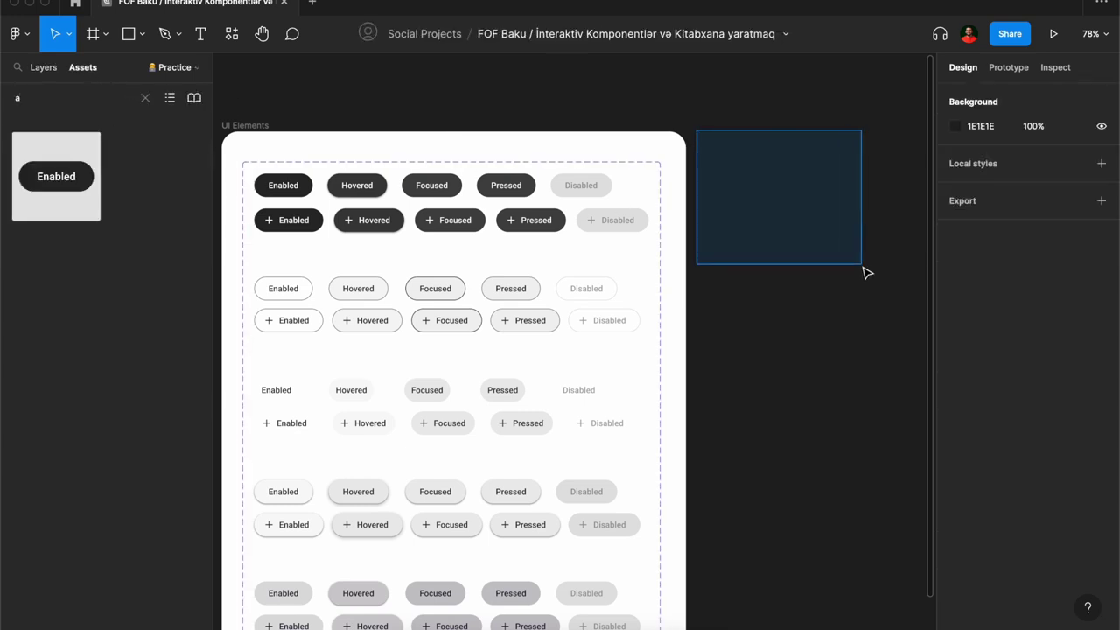
key(a)
drag(695, 133, 822, 340)
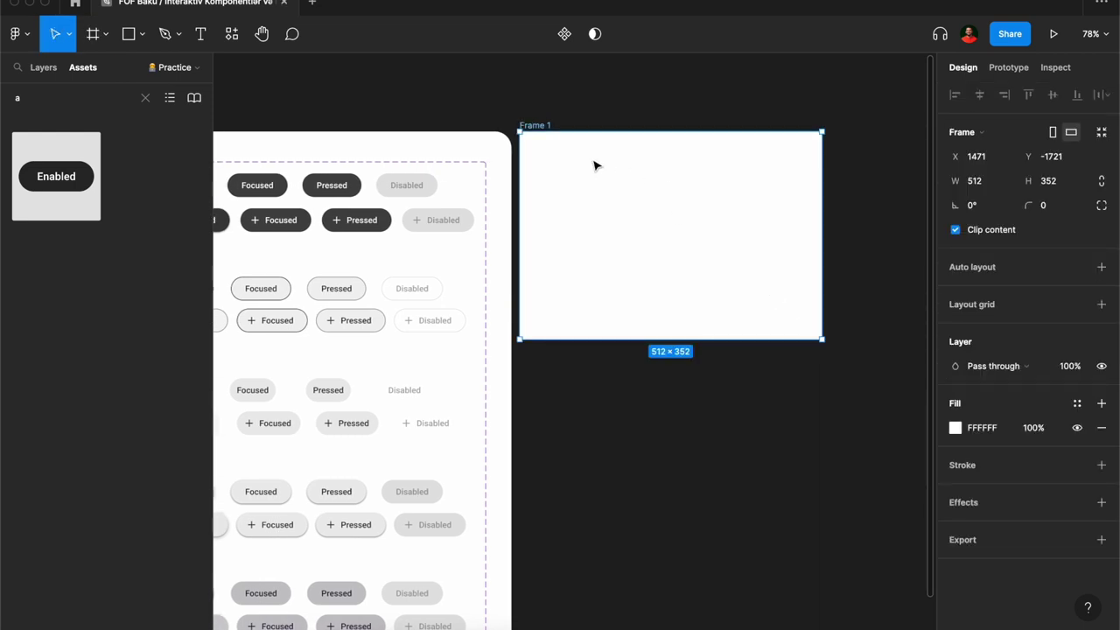
drag(578, 191, 582, 181)
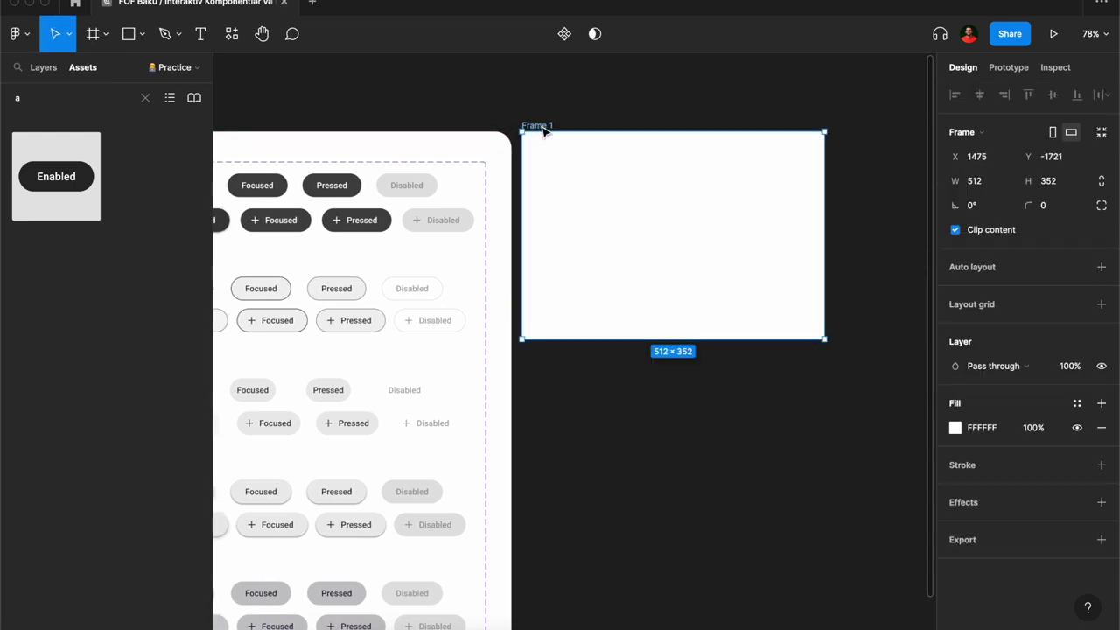
key(shift+e)
key(ctrl+z)
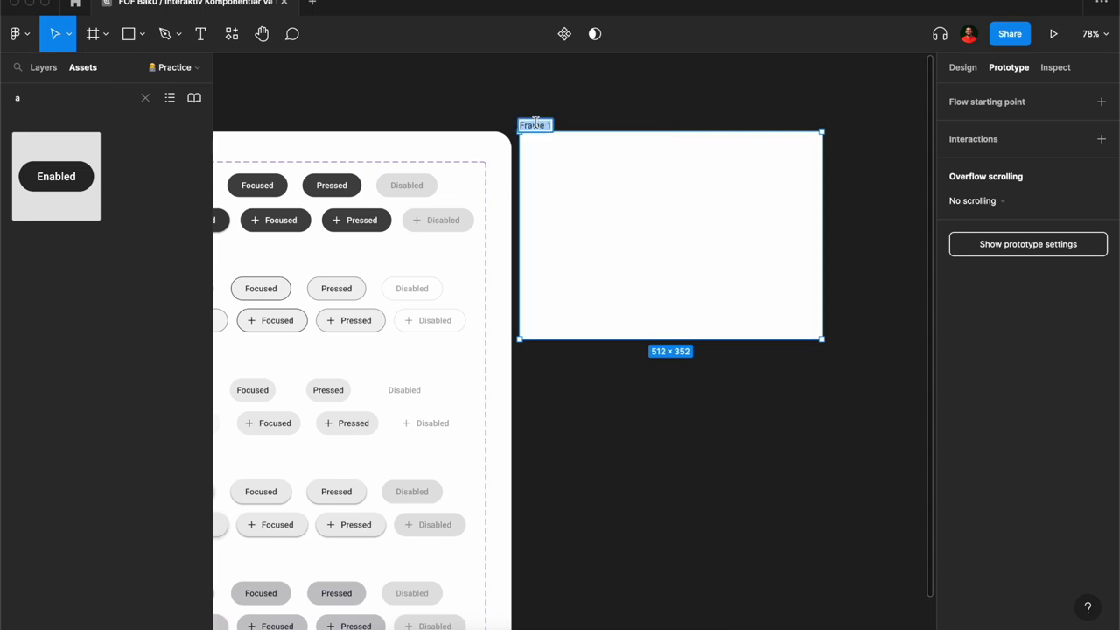
text(xample)
key(Return)
key(Escape)
Step: Place an Enabled button instance in Example and try text style with hovered state
mouse_move(75, 175)
mouse_down()
mouse_move(761, 208)
mouse_move(697, 207)
mouse_move(692, 229)
mouse_up()
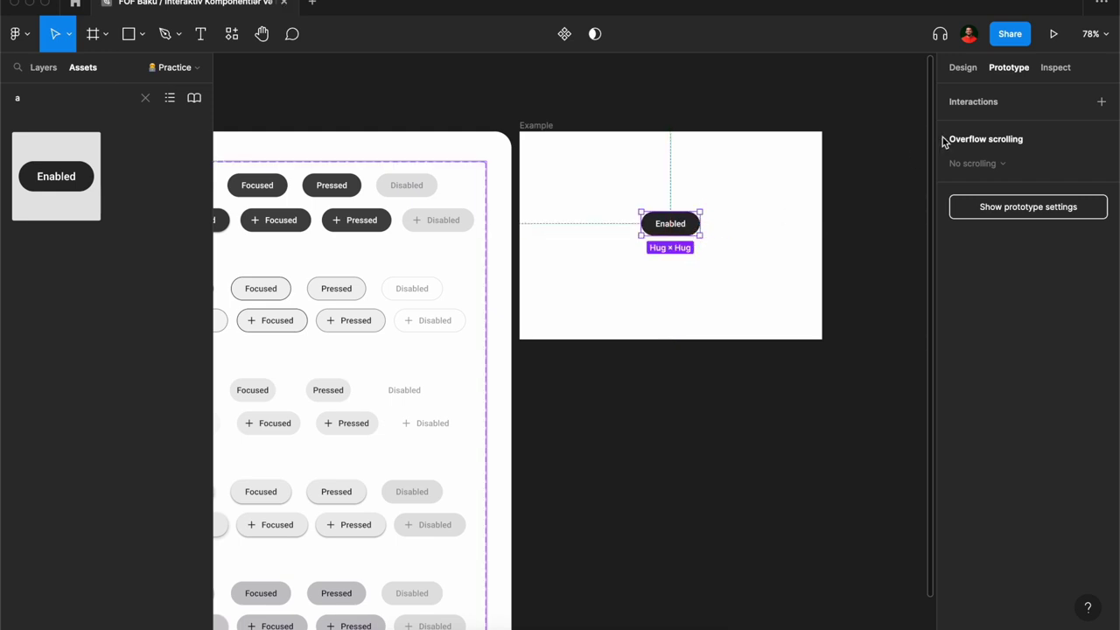
click(961, 70)
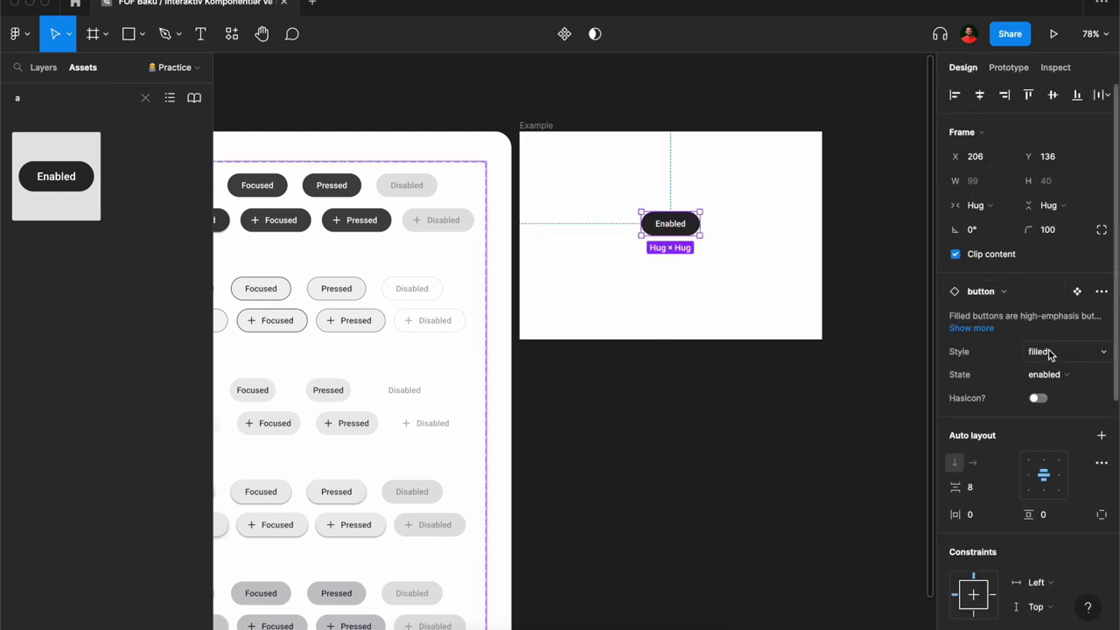
scroll(1051, 355, down, 2)
click(1055, 318)
click(1064, 336)
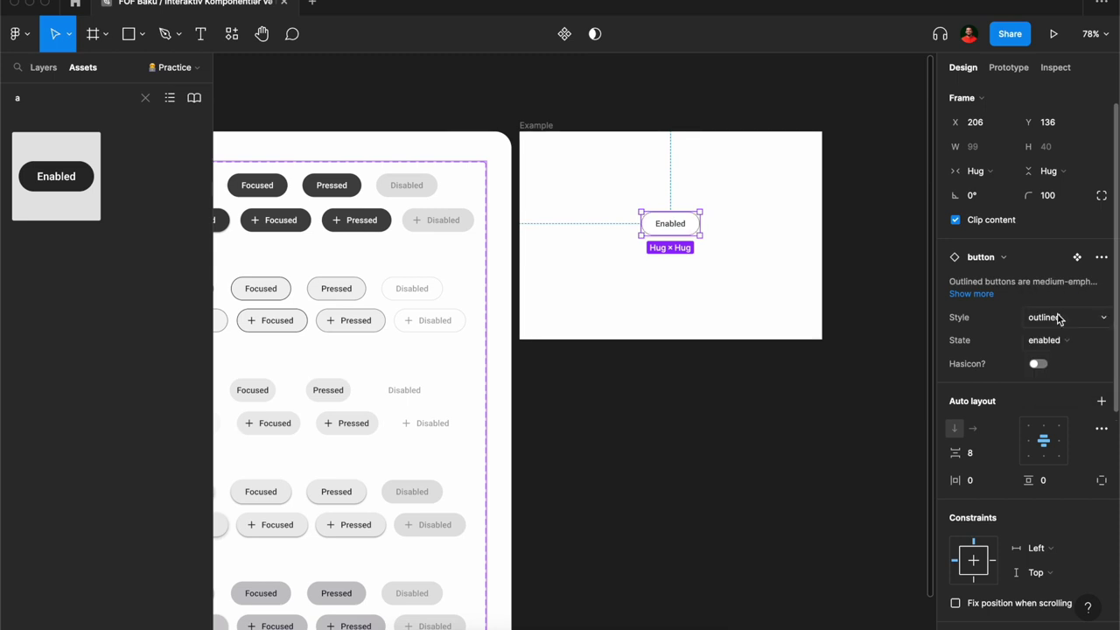
click(1059, 319)
click(1053, 341)
click(1064, 376)
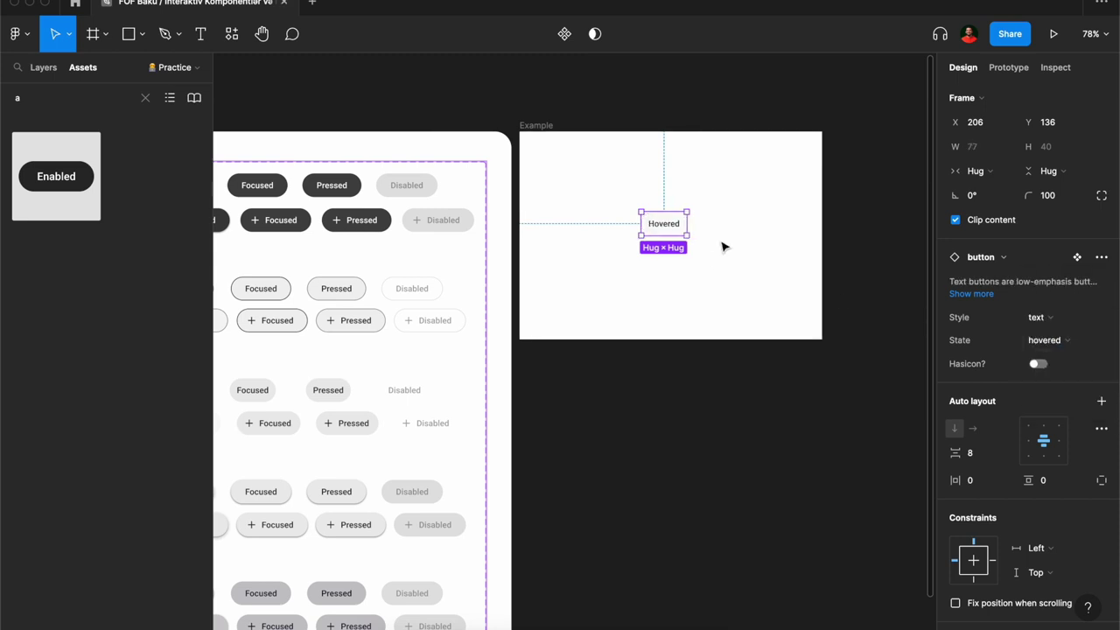
scroll(704, 238, up, 5)
click(701, 233)
Step: Set the button instance to pressed state and outlined style, with the plus icon off
scroll(700, 219, up, 2)
scroll(687, 193, up, 3)
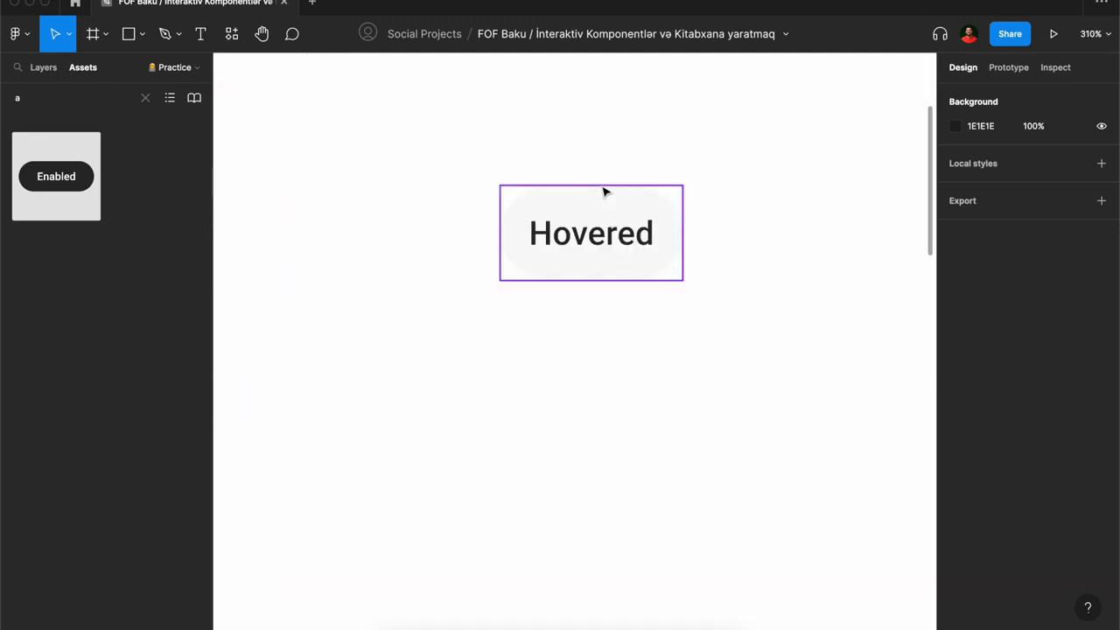
click(640, 208)
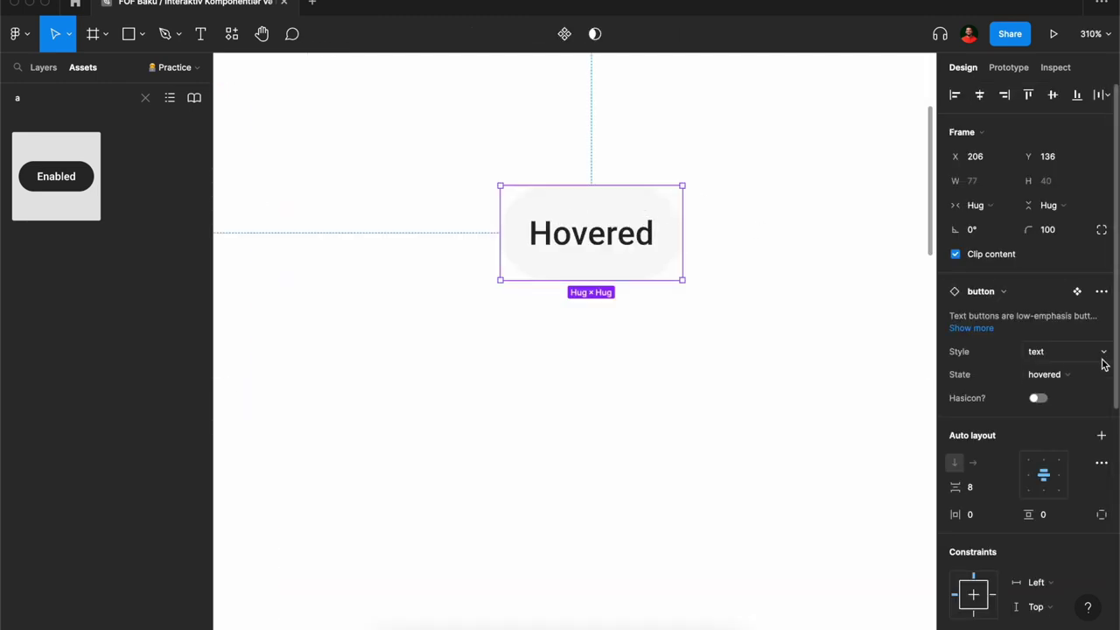
click(1088, 375)
click(1062, 392)
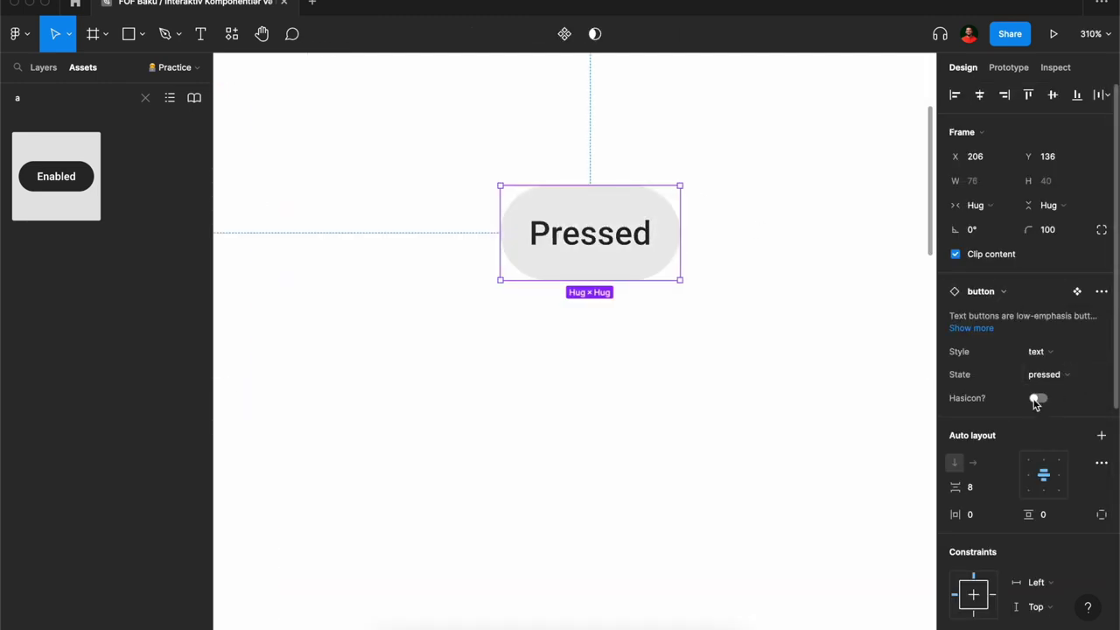
click(1036, 399)
click(1055, 352)
click(1069, 331)
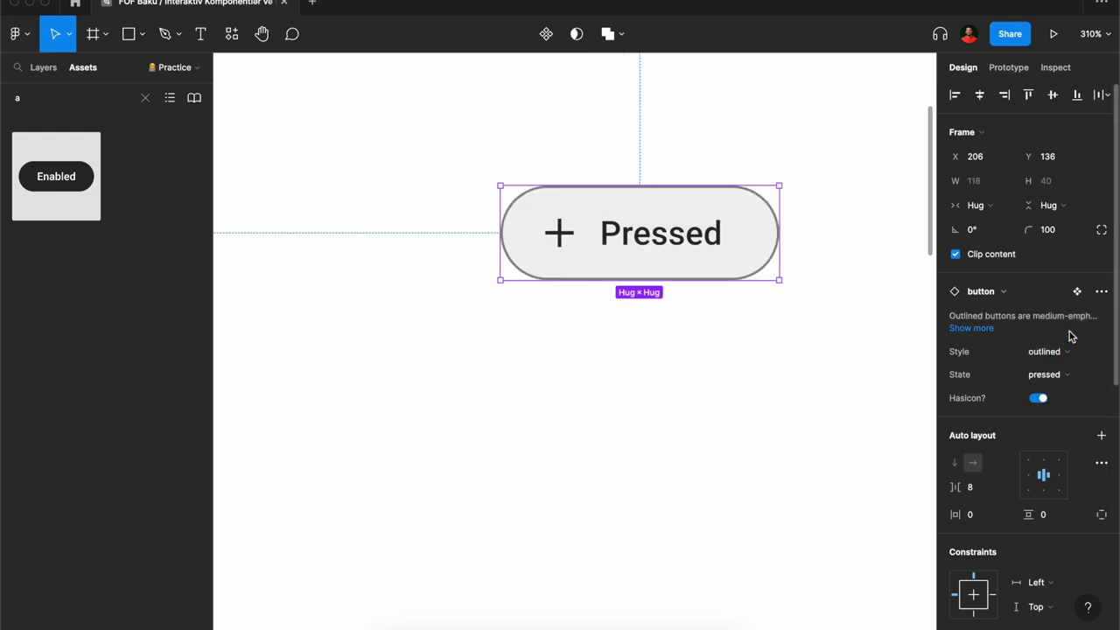
click(1038, 398)
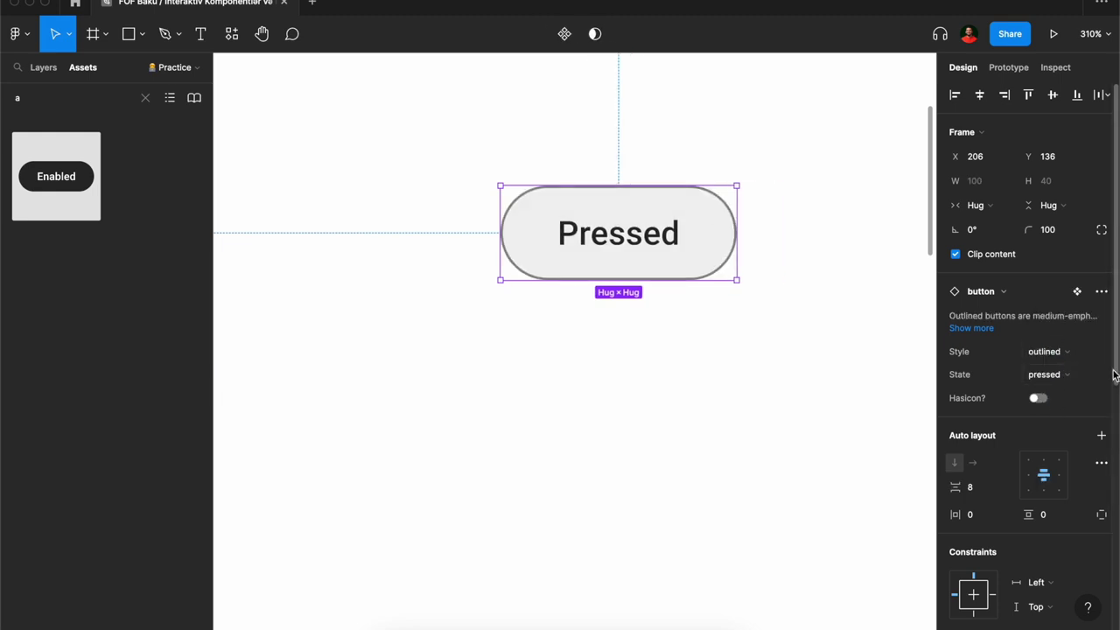
click(803, 248)
Step: Dismiss the call join request and change the Pressed button's style to elevated
scroll(803, 248, down, 5)
key(super+Tab)
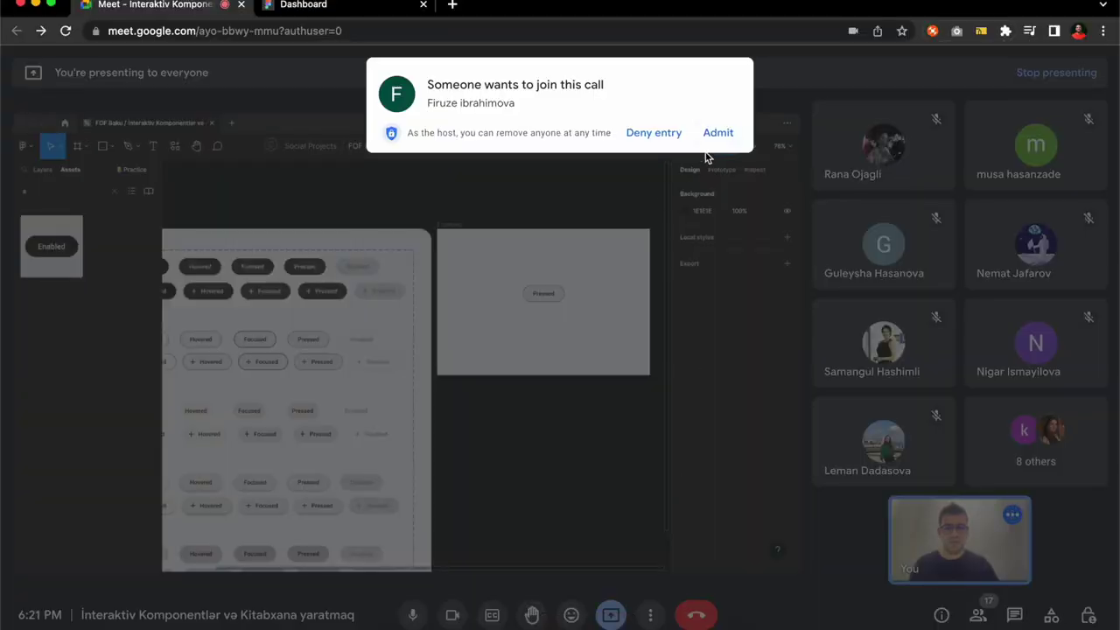
click(714, 133)
click(750, 237)
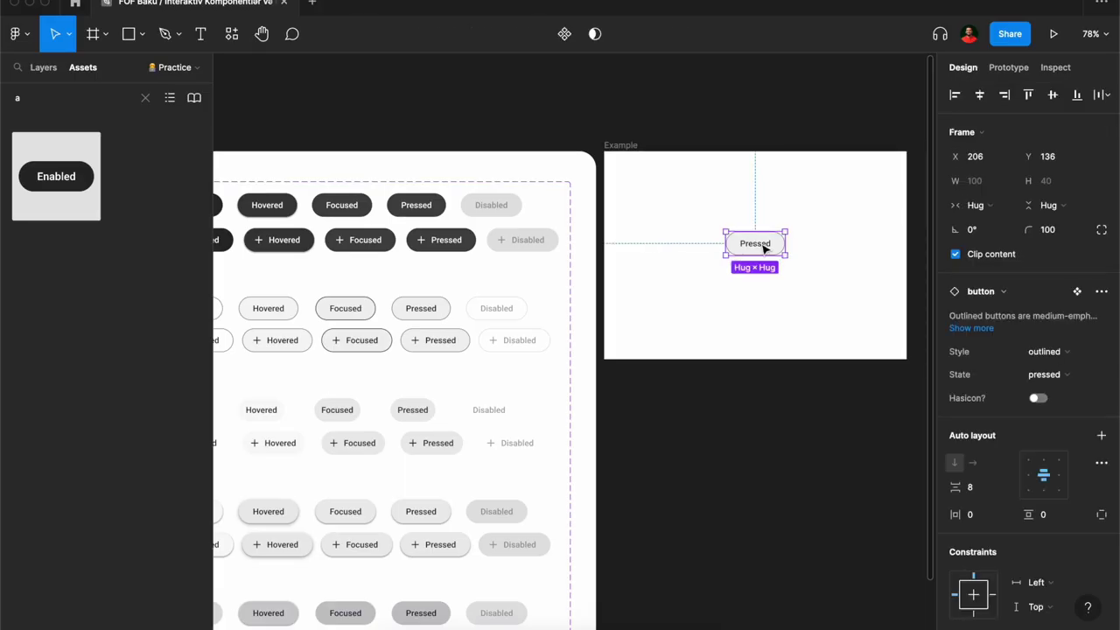
click(1053, 352)
click(1057, 333)
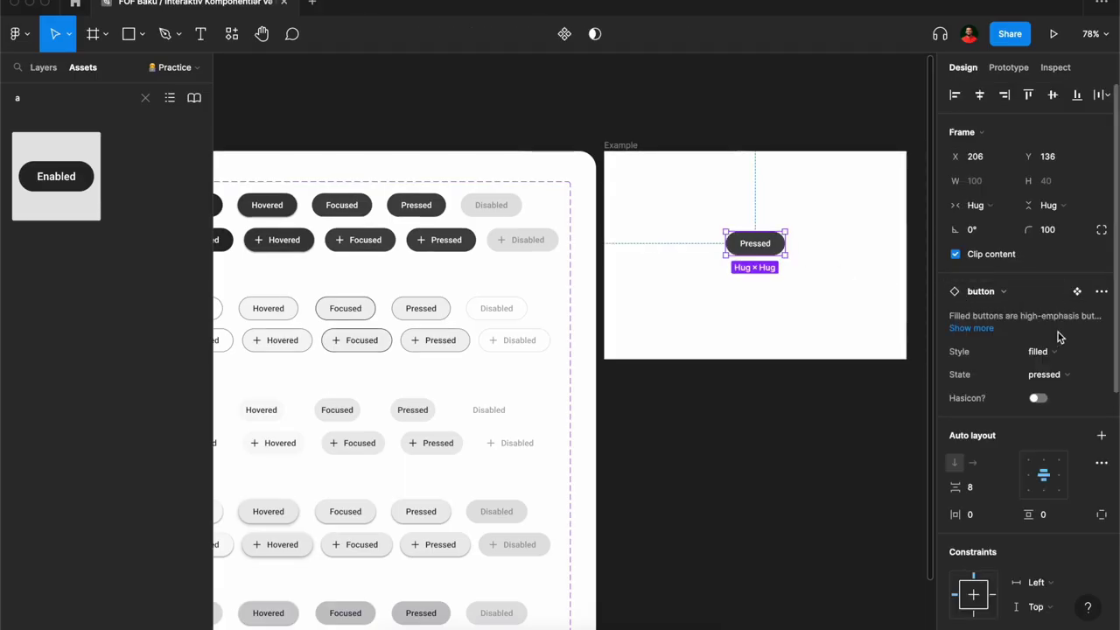
click(1050, 352)
click(1066, 332)
click(821, 281)
click(754, 243)
scroll(613, 289, down, 3)
scroll(613, 289, left, 4)
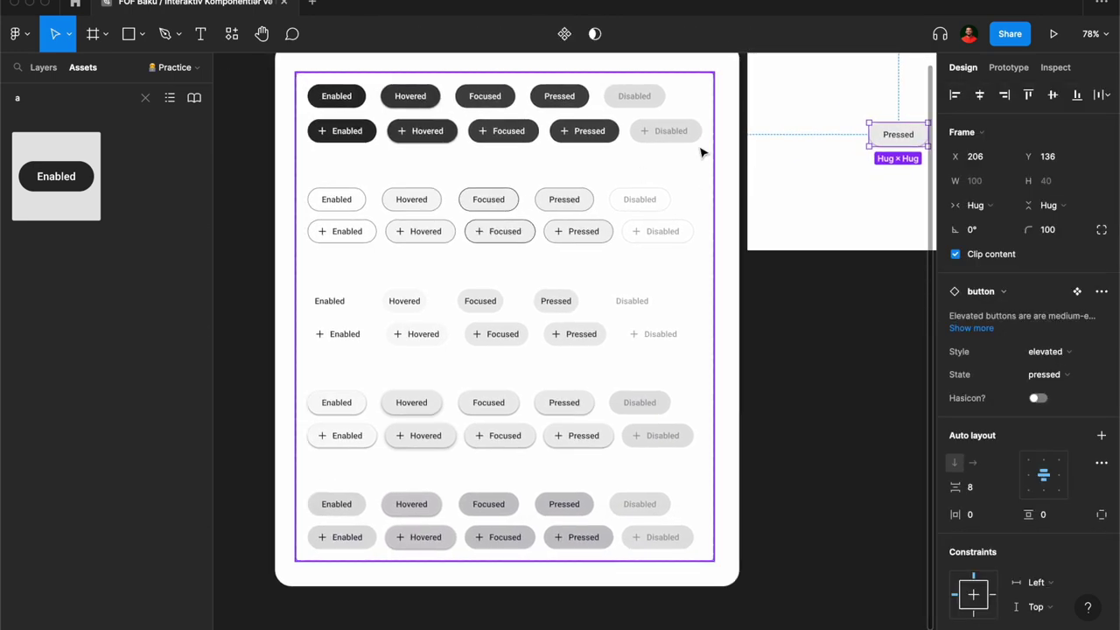
Step: In Layers, undo five changes, removing the button instance, Example frame and property names
scroll(795, 100, up, 2)
scroll(794, 100, right, 1)
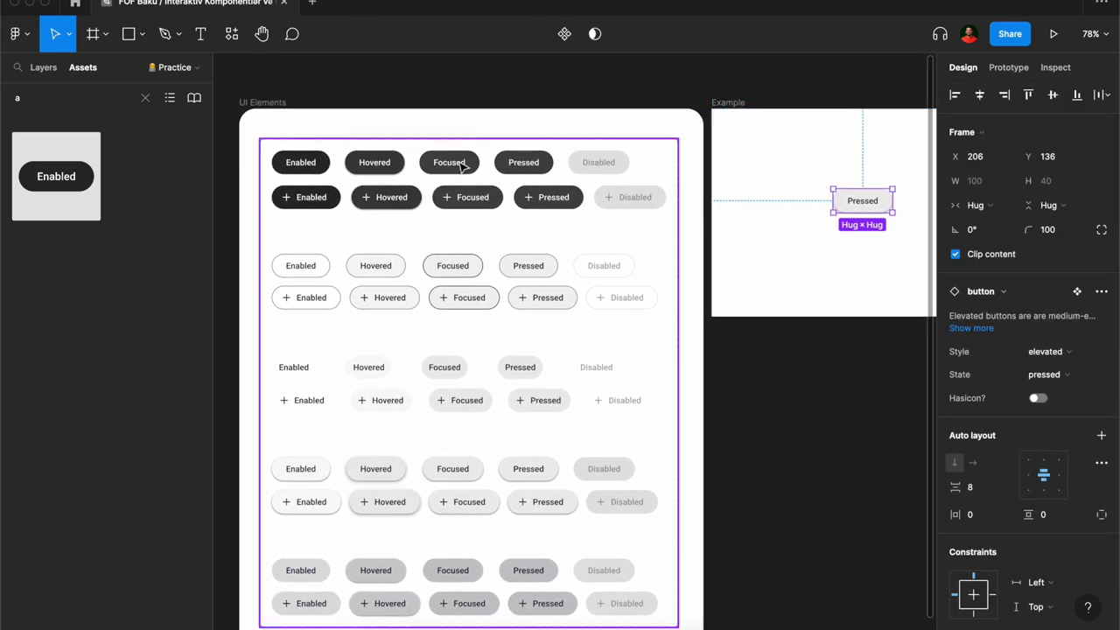
click(314, 203)
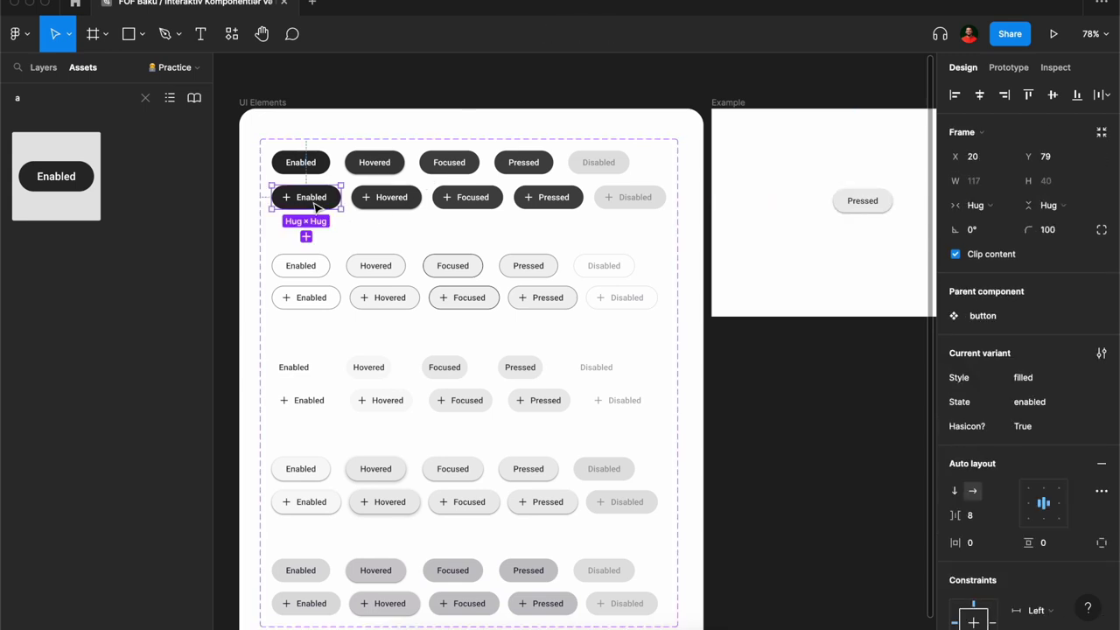
click(43, 68)
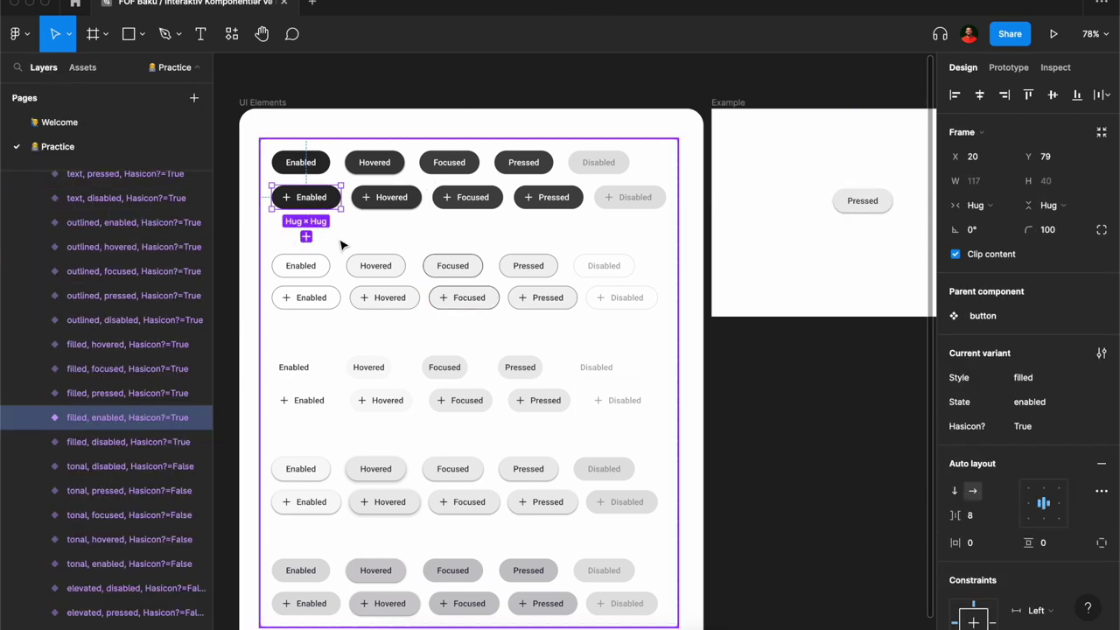
click(399, 240)
key(ctrl+z)
key(ctrl+z)
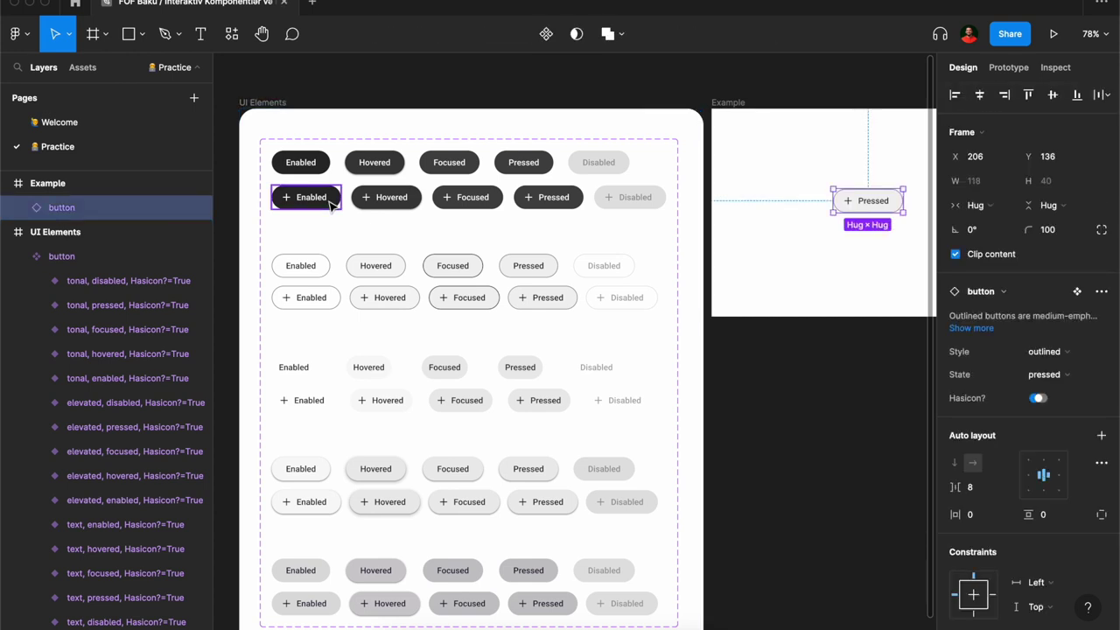
key(ctrl+z)
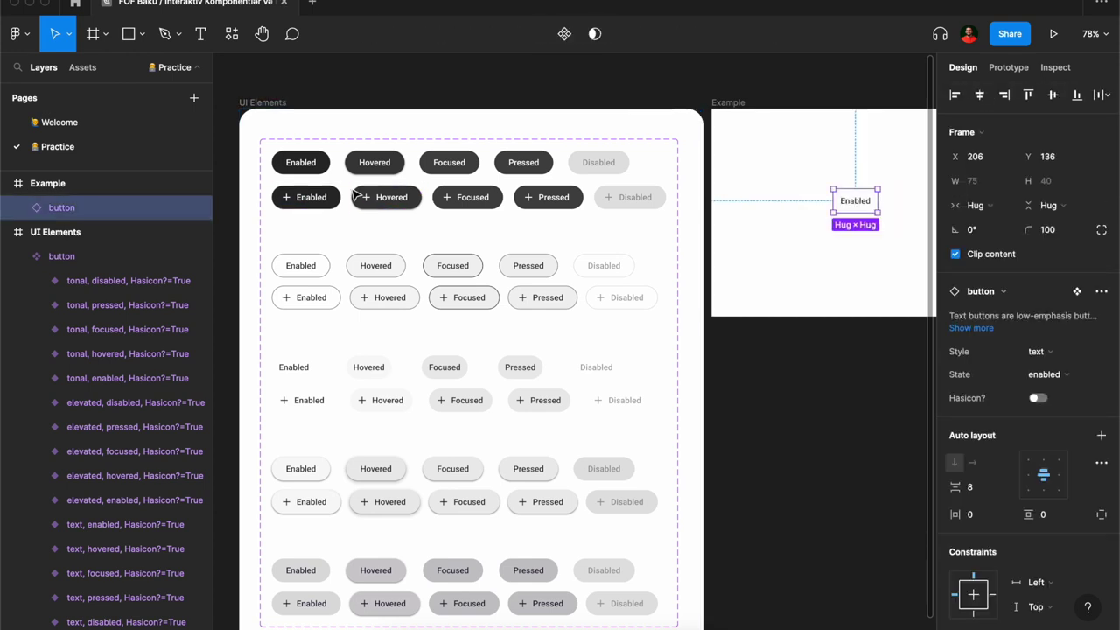
key(ctrl+z)
key(ctrl+z)
key(ctrl+z)
key(ctrl+z)
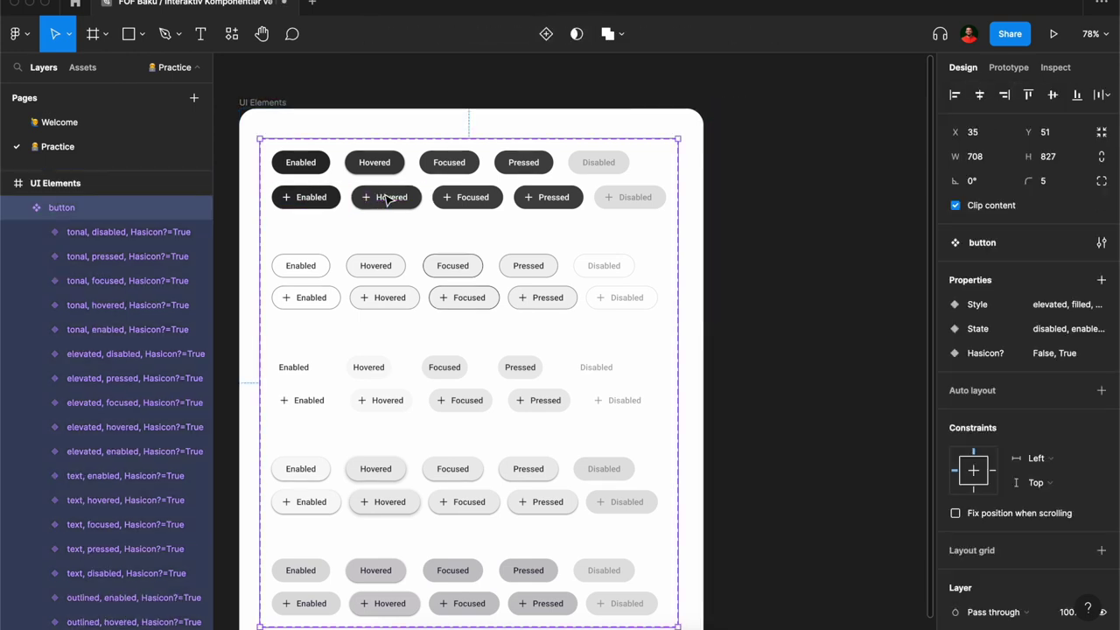
key(ctrl+z)
key(ctrl+z)
key(ctrl+z)
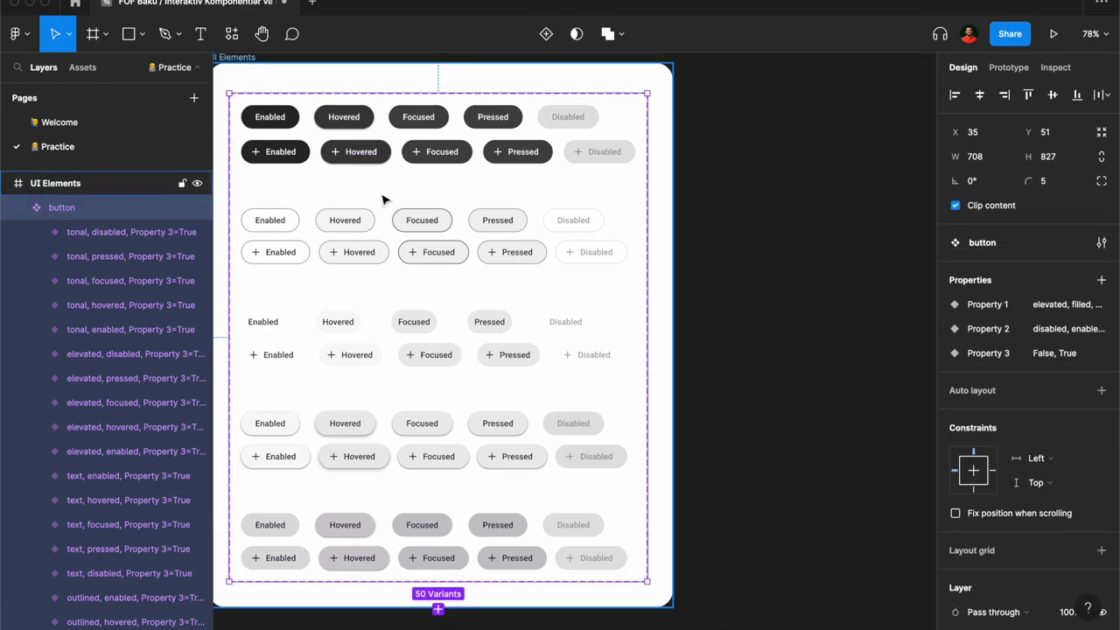
key(ctrl+z)
key(ctrl+z)
click(298, 161)
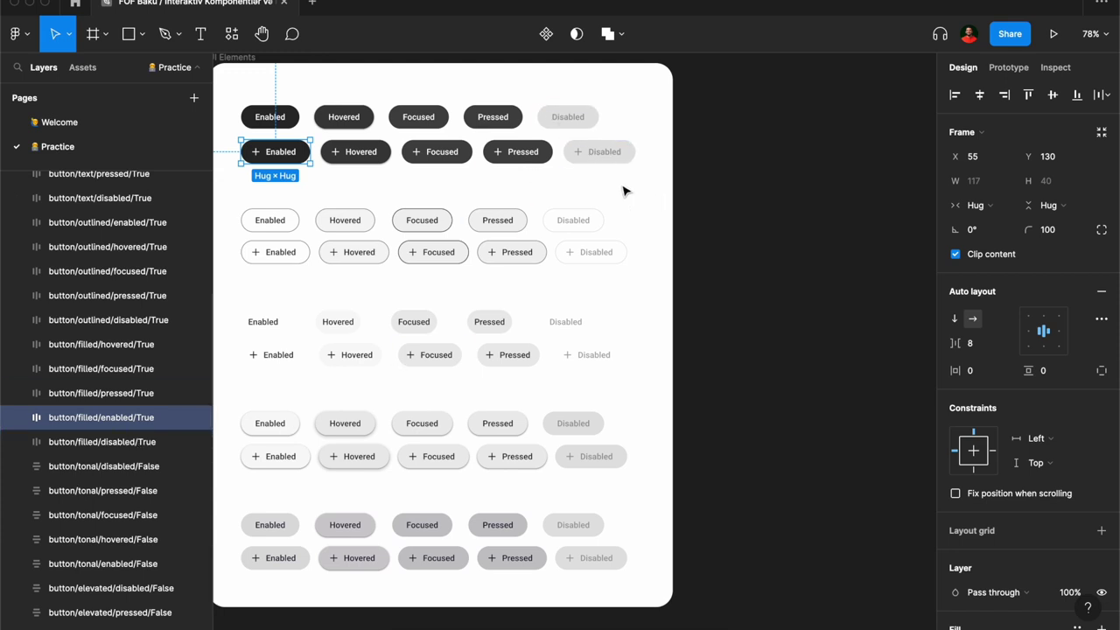
Step: Recombine the selected button layers into a 50-variant 'button' component set and reposition UI Elements
scroll(638, 210, left, 5)
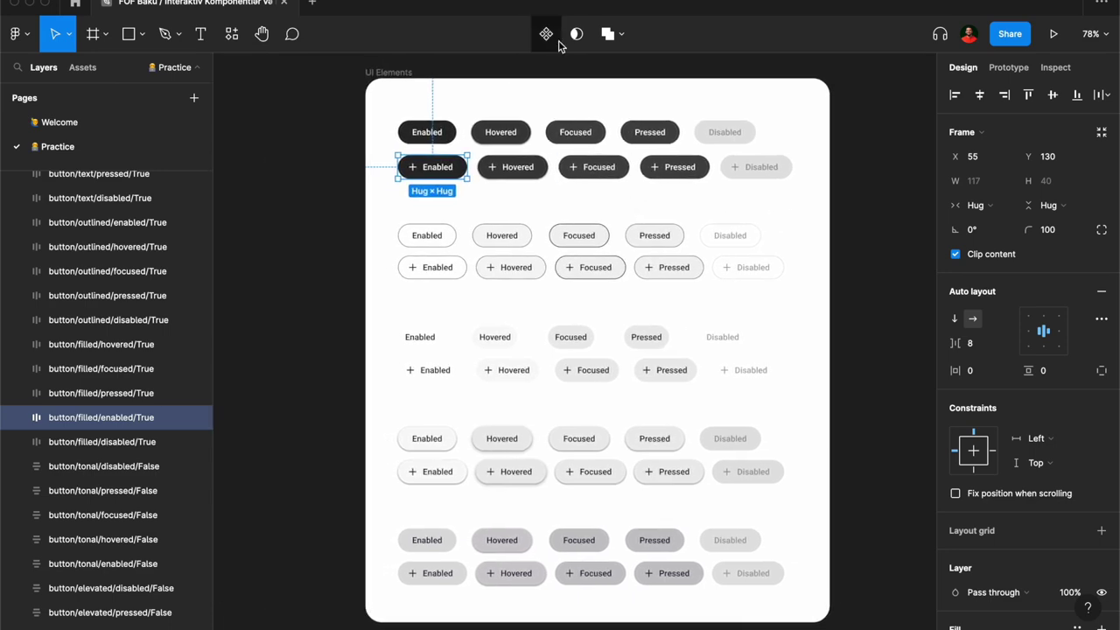
click(561, 45)
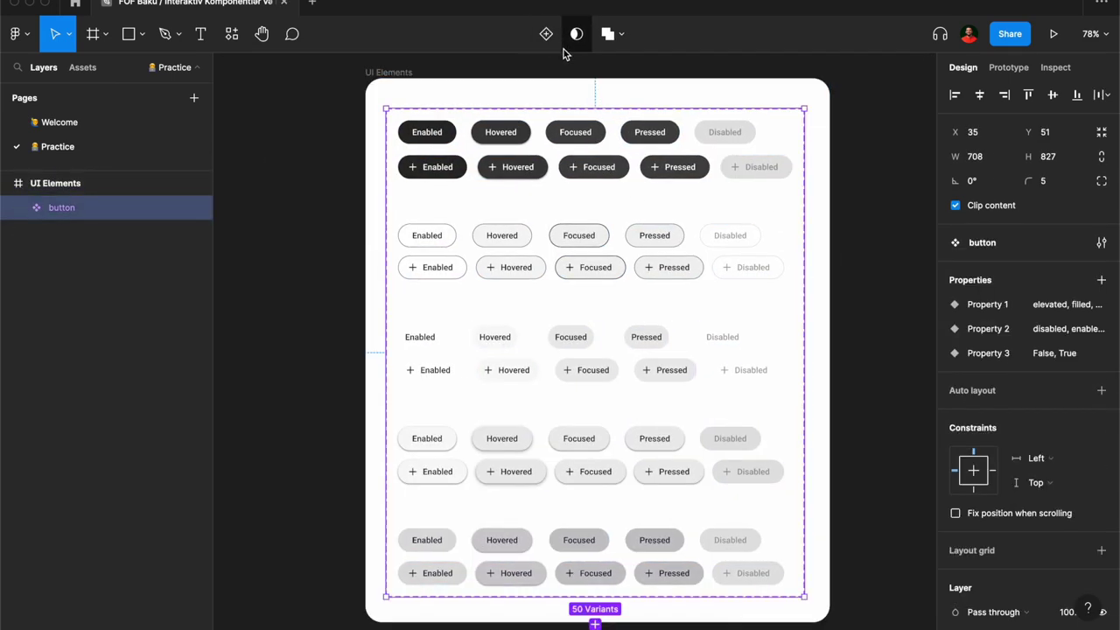
key(ctrl+z)
click(557, 35)
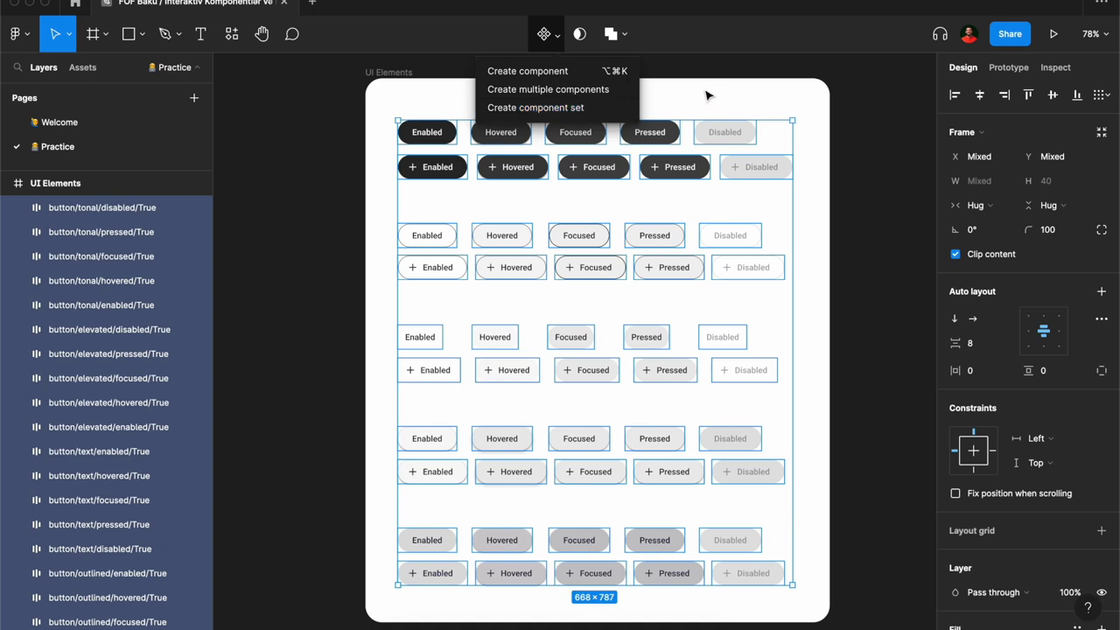
click(599, 116)
drag(712, 100, 613, 77)
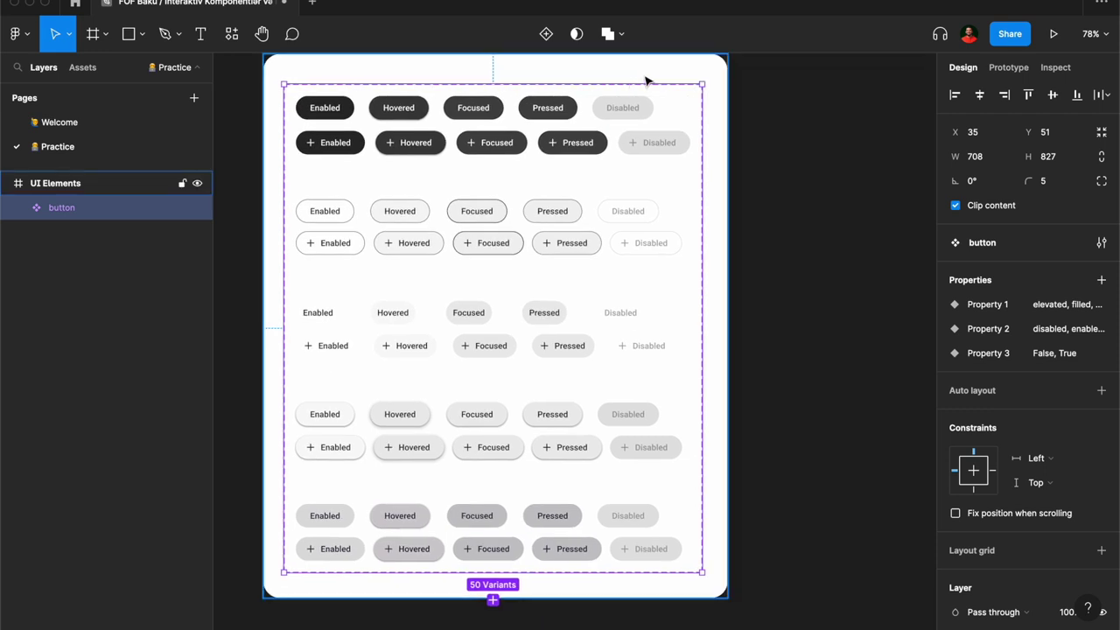
scroll(713, 348, up, 2)
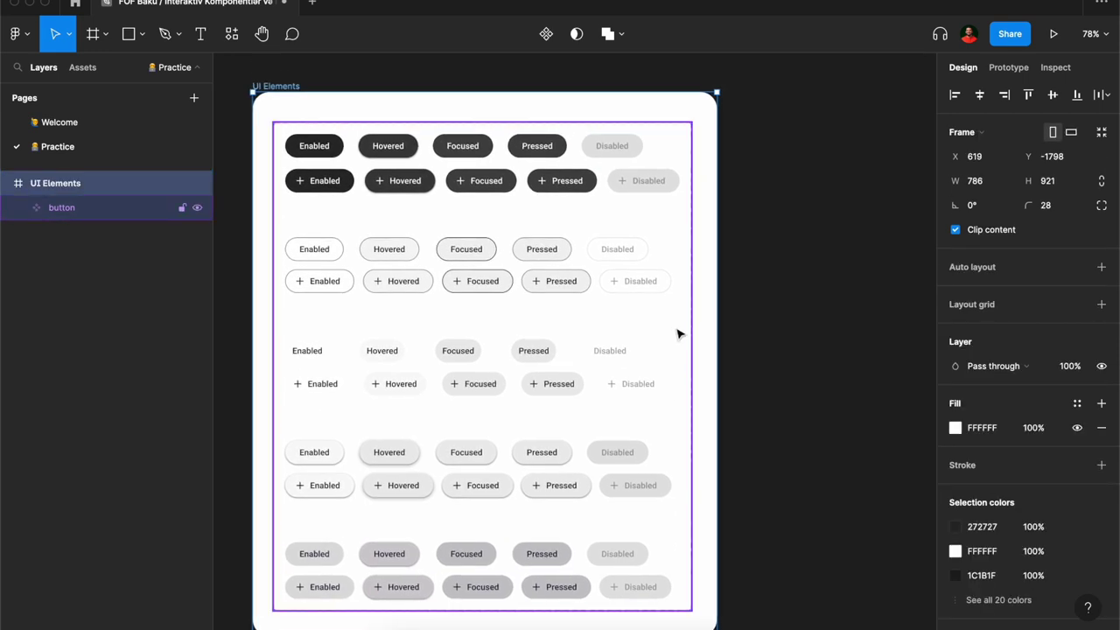
Step: Select the button component set and rename its properties Style, State and HasIcon?
click(555, 199)
double_click(982, 303)
text(Style)
key(Return)
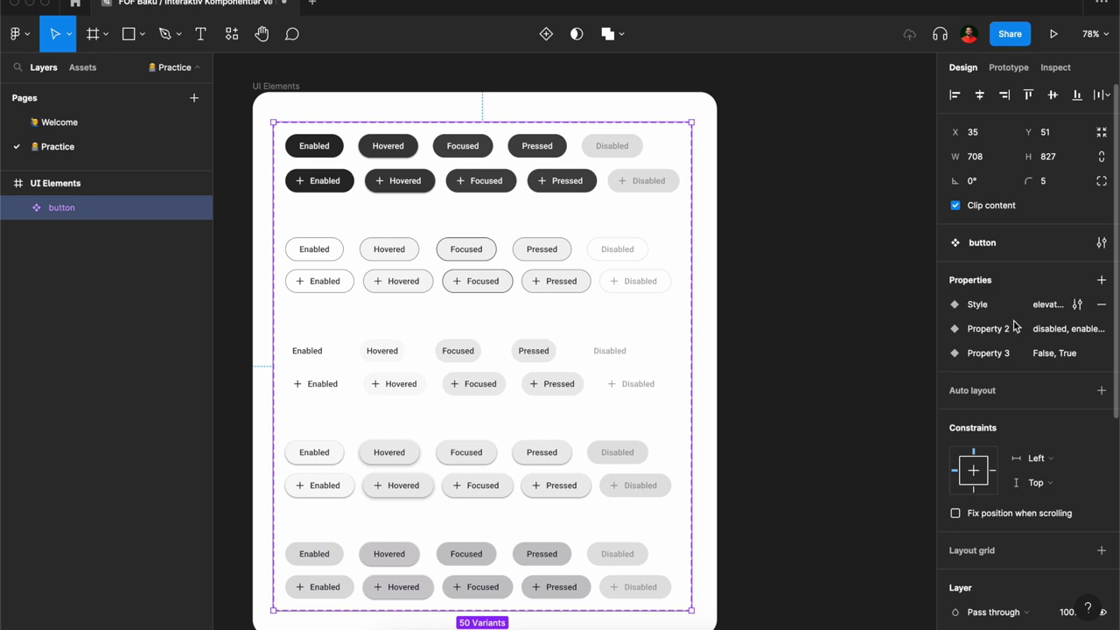
double_click(1007, 330)
text(State)
key(Return)
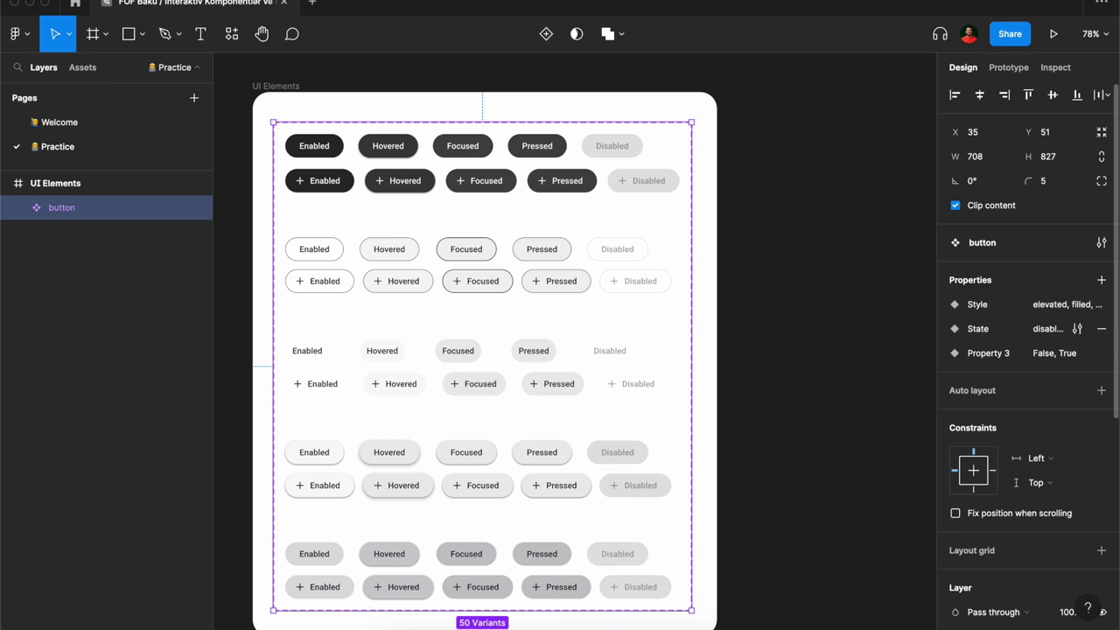
double_click(1002, 352)
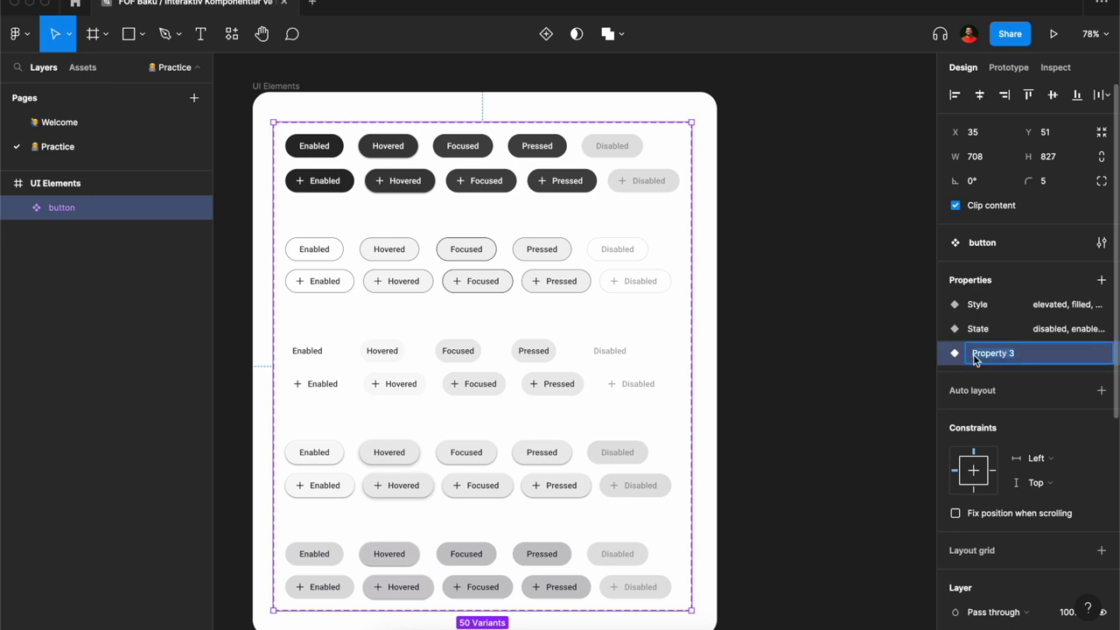
text(HasIcon?)
key(Return)
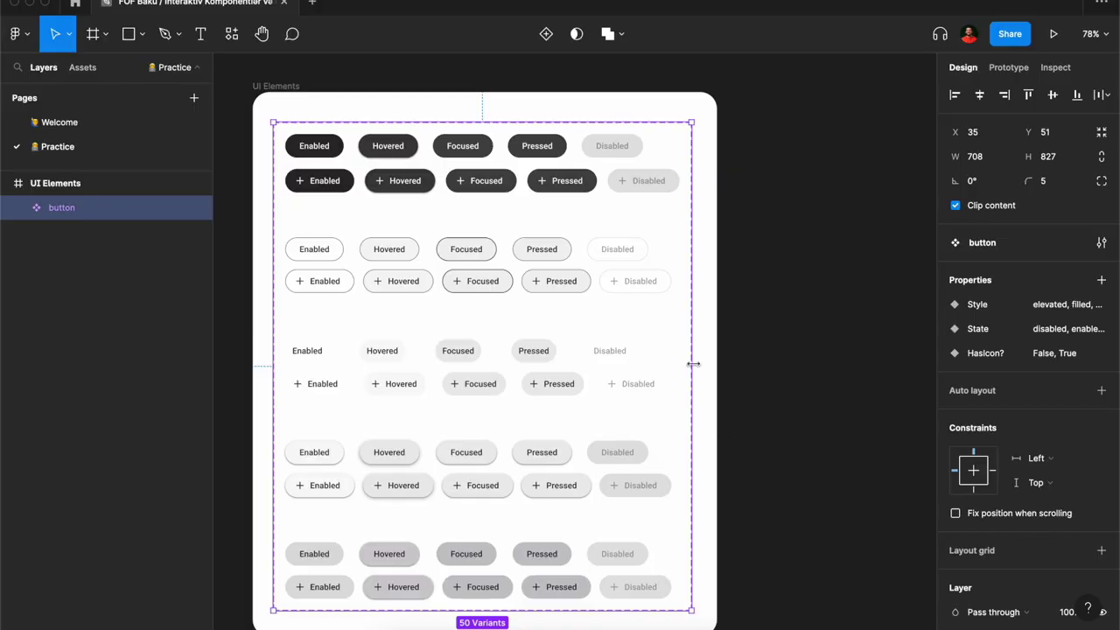
Step: Clear the canvas selection, then open and close the Meet call chat
click(832, 265)
scroll(803, 242, down, 5)
scroll(700, 232, right, 3)
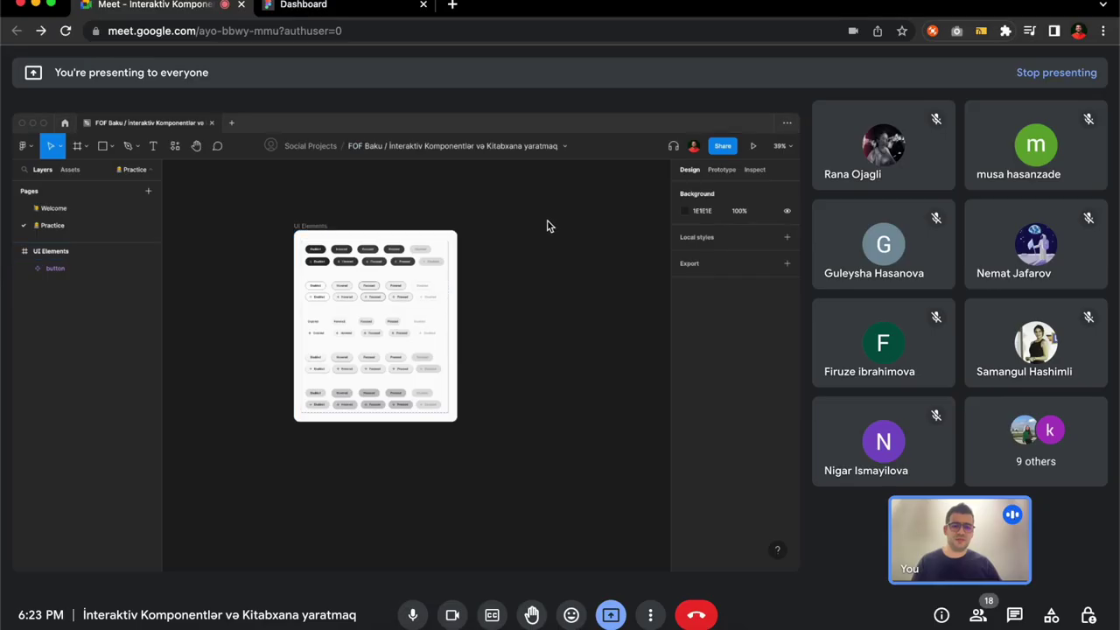
click(1014, 619)
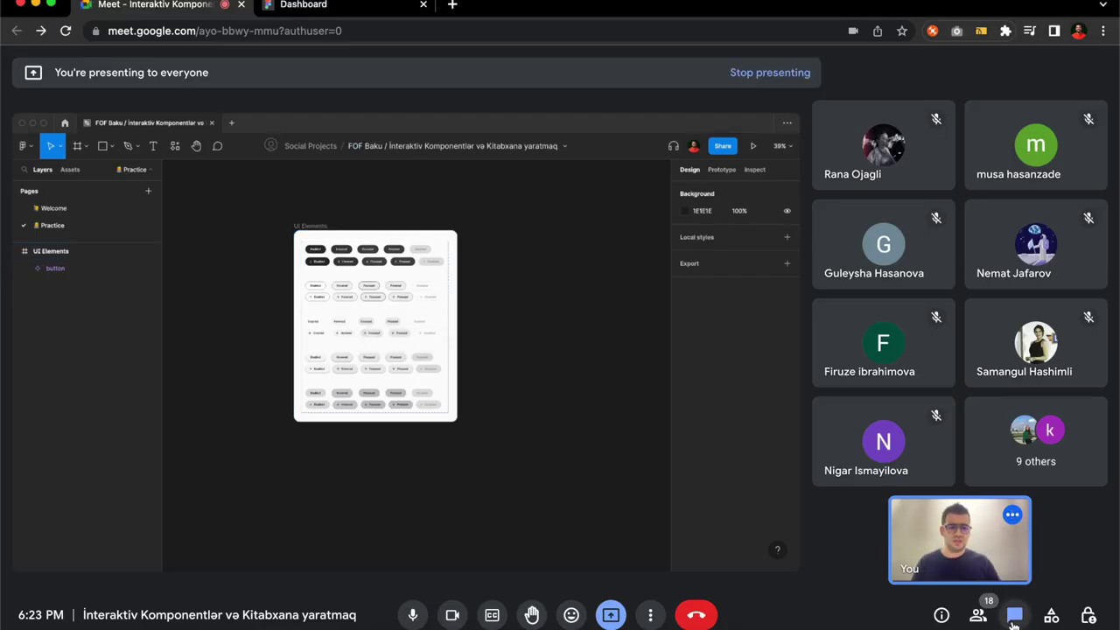
click(1014, 616)
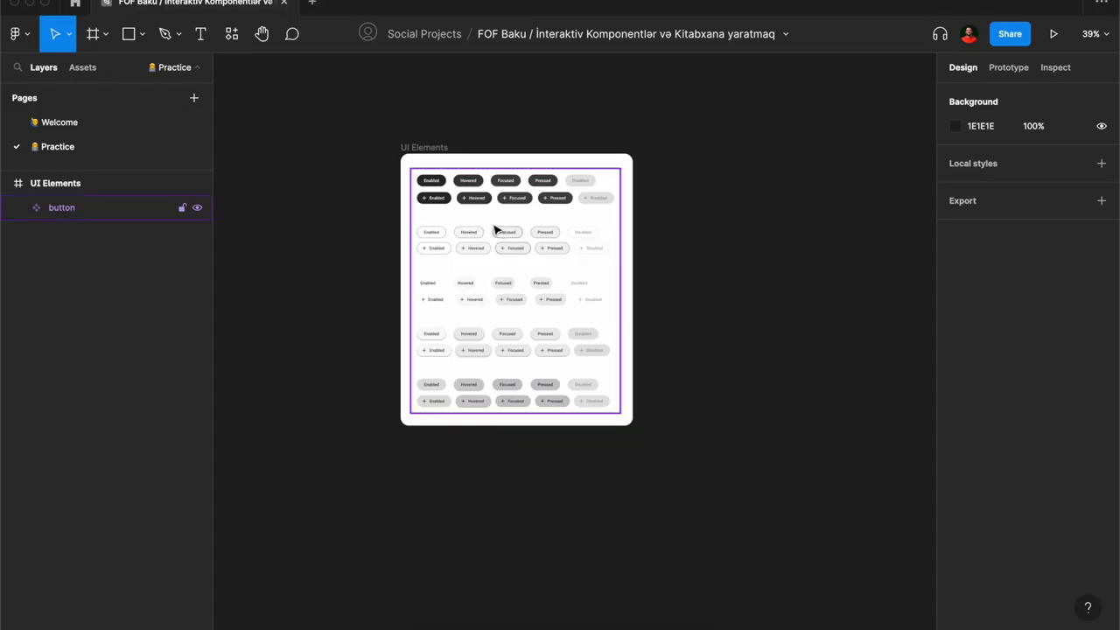
Step: Admit the waiting call participant, then rename the 'button' component set to Button
click(420, 151)
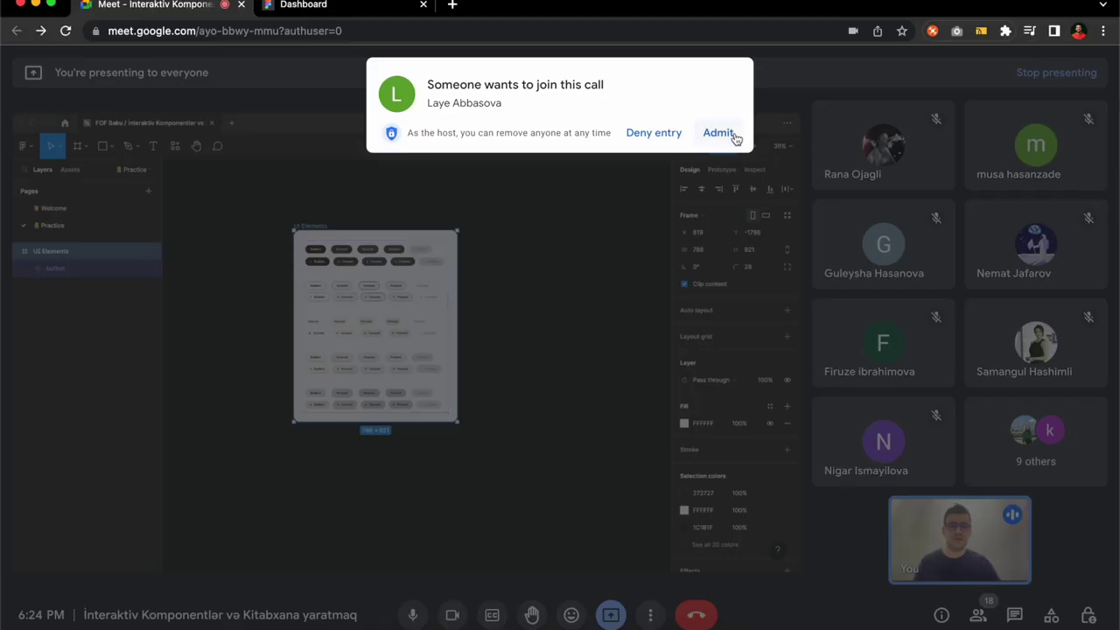
click(730, 135)
key(alt+Tab)
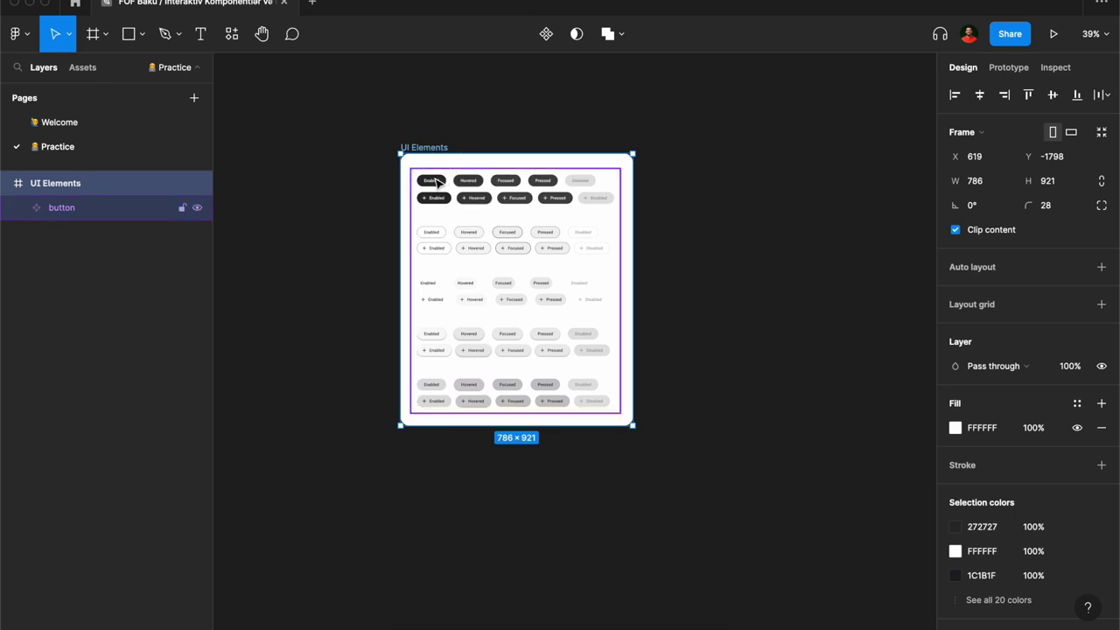
click(58, 213)
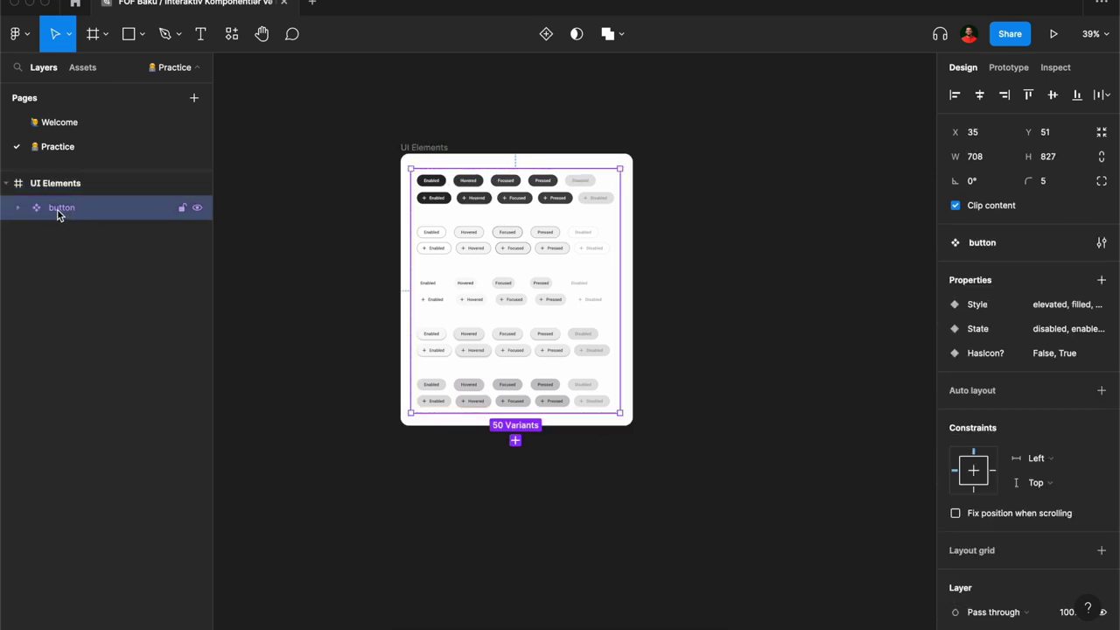
double_click(55, 213)
text(Button)
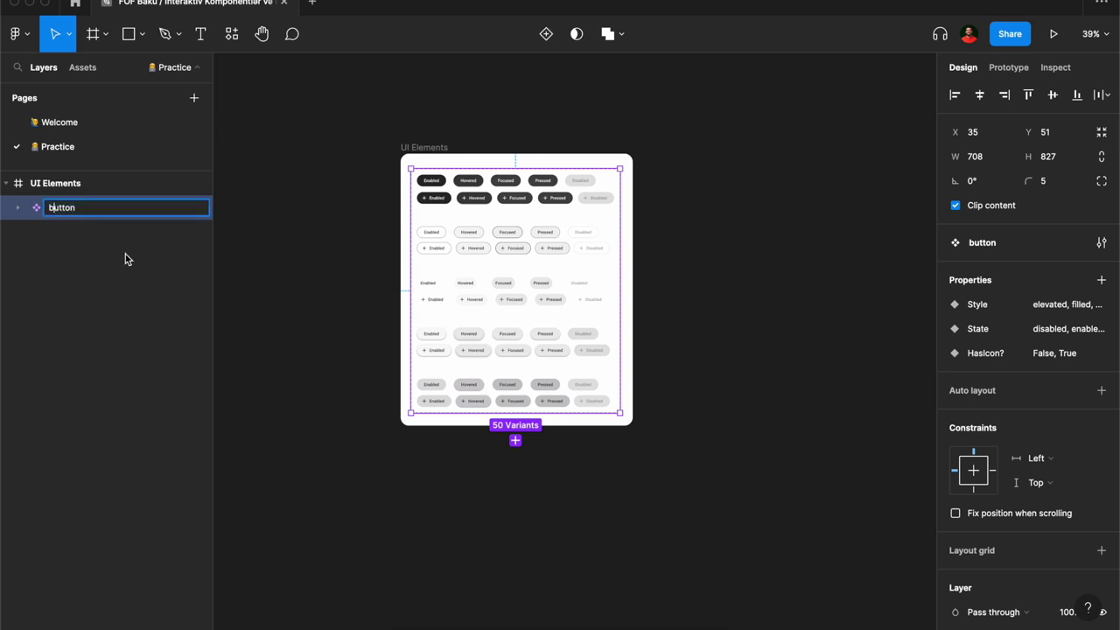
key(Return)
Step: Check the renamed Button set, then return to the Social Projects file browser
key(Escape)
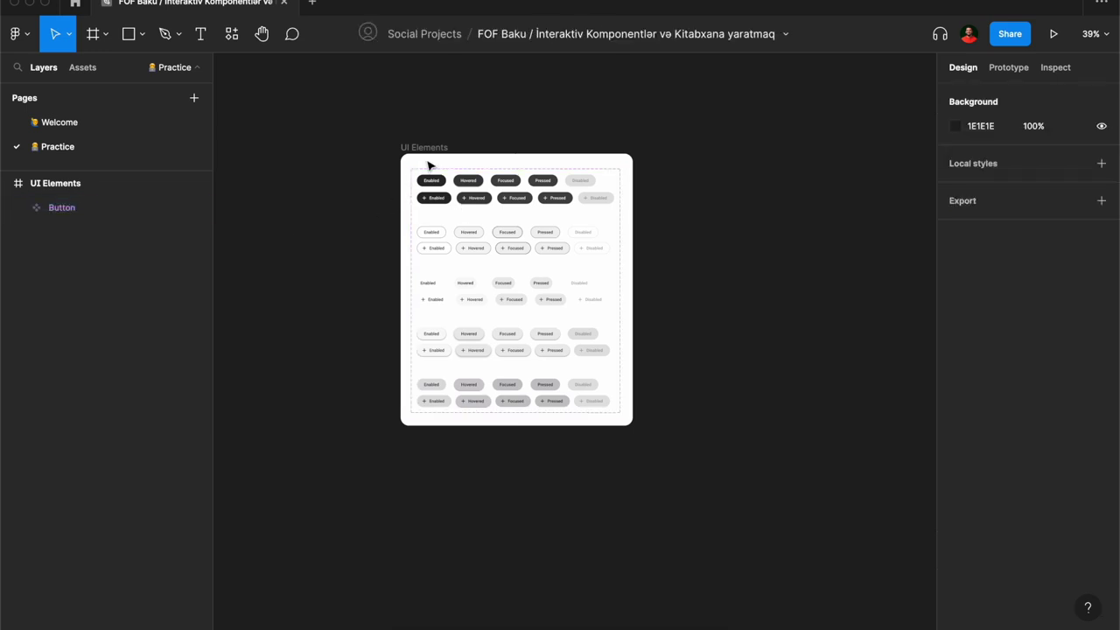
click(435, 165)
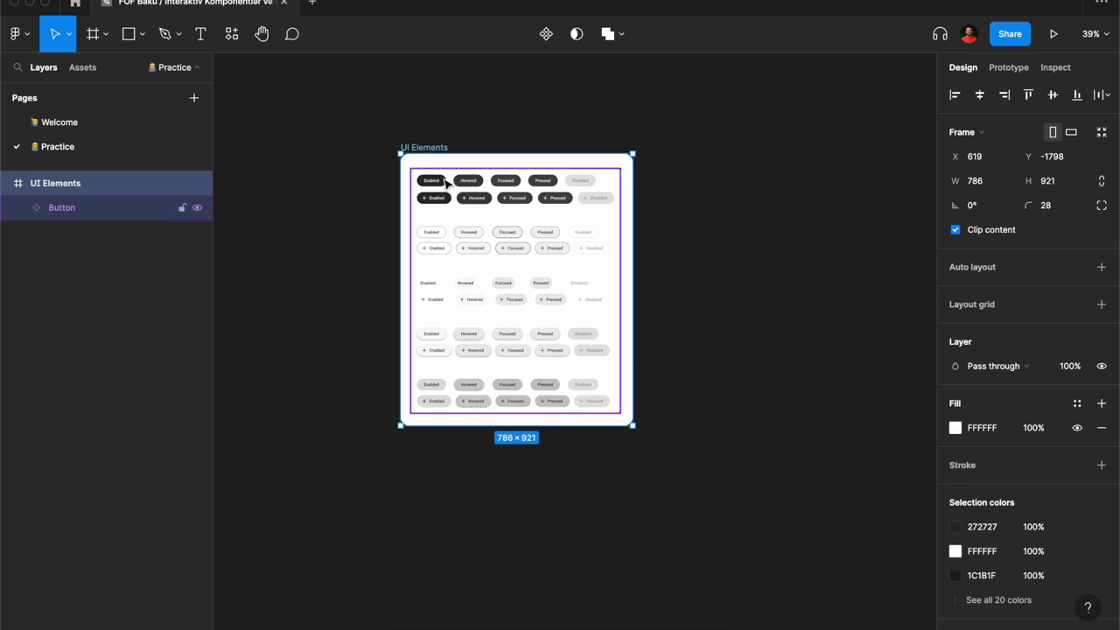
click(446, 182)
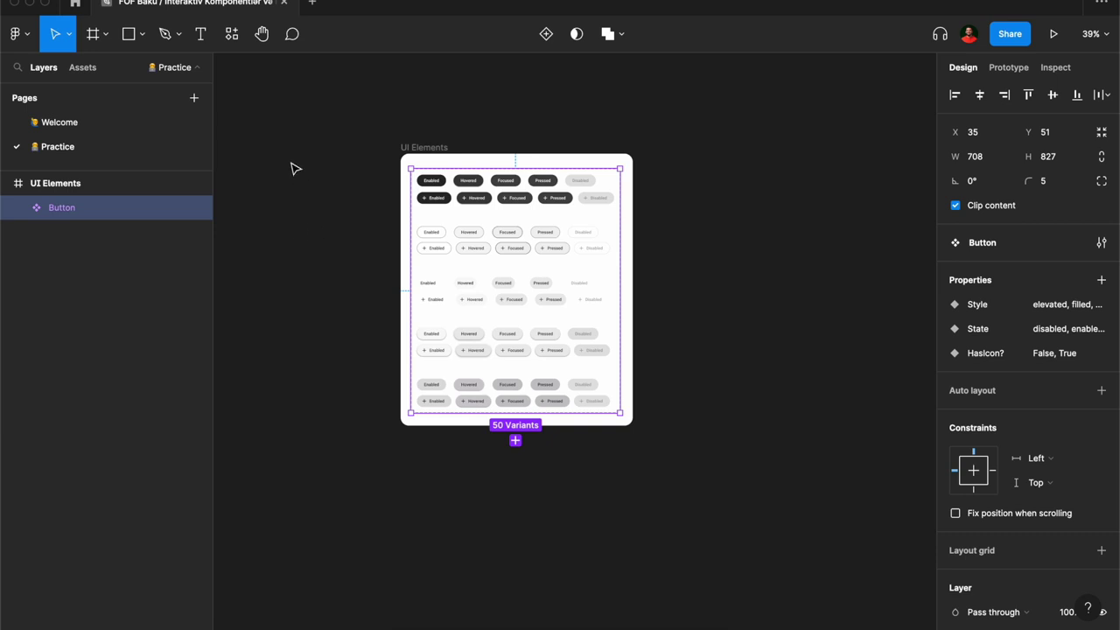
click(75, 5)
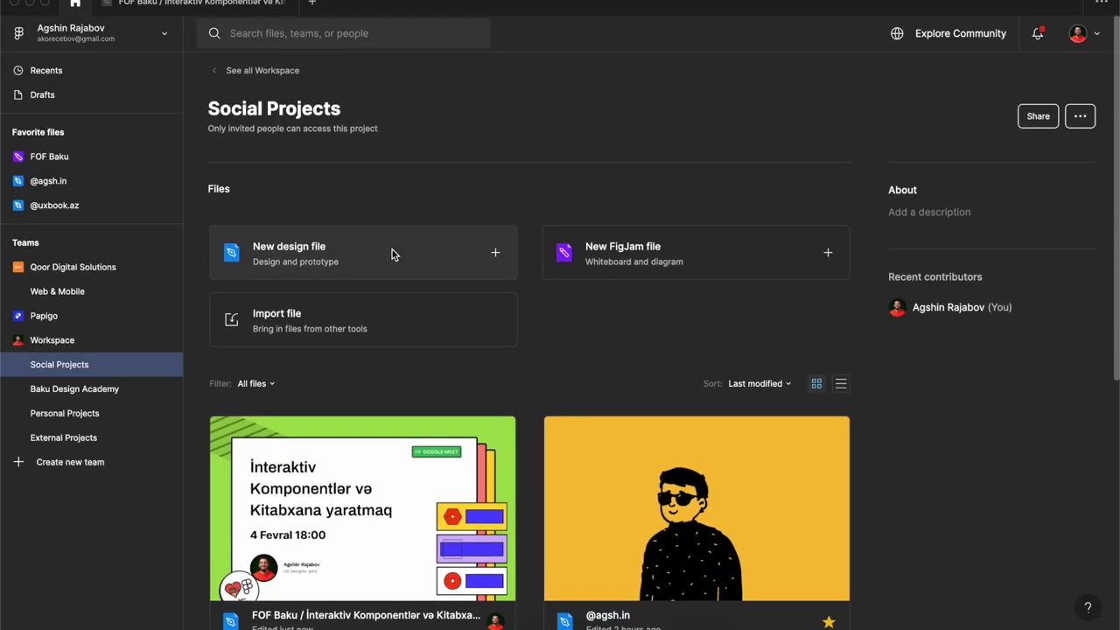
Step: Create a new design file named FOF Example with a 1440×1024 Desktop frame
click(393, 252)
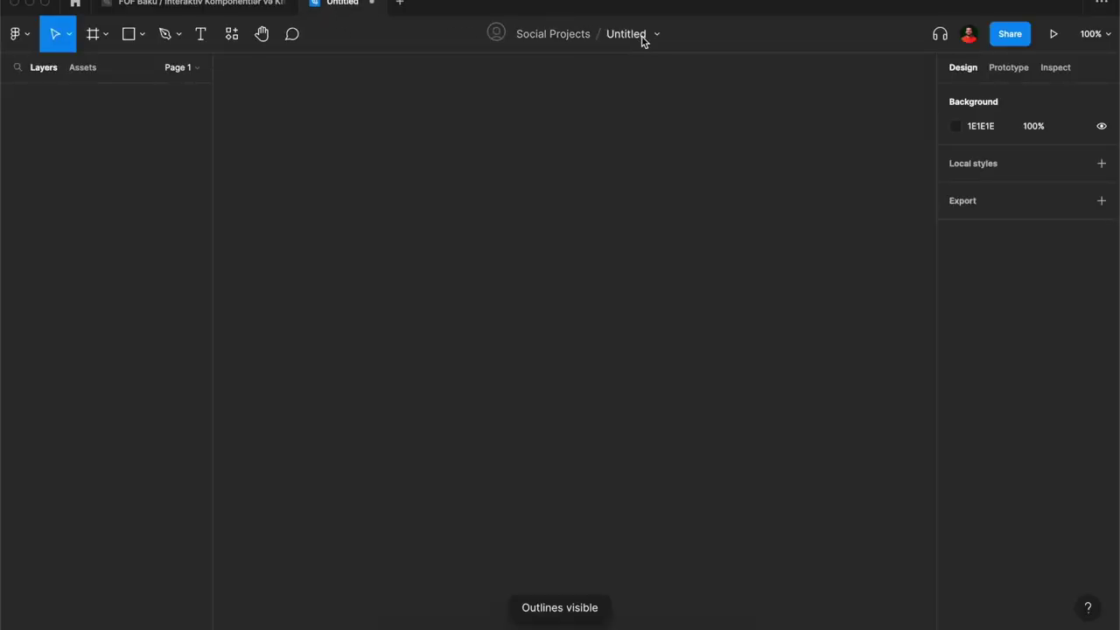
click(640, 36)
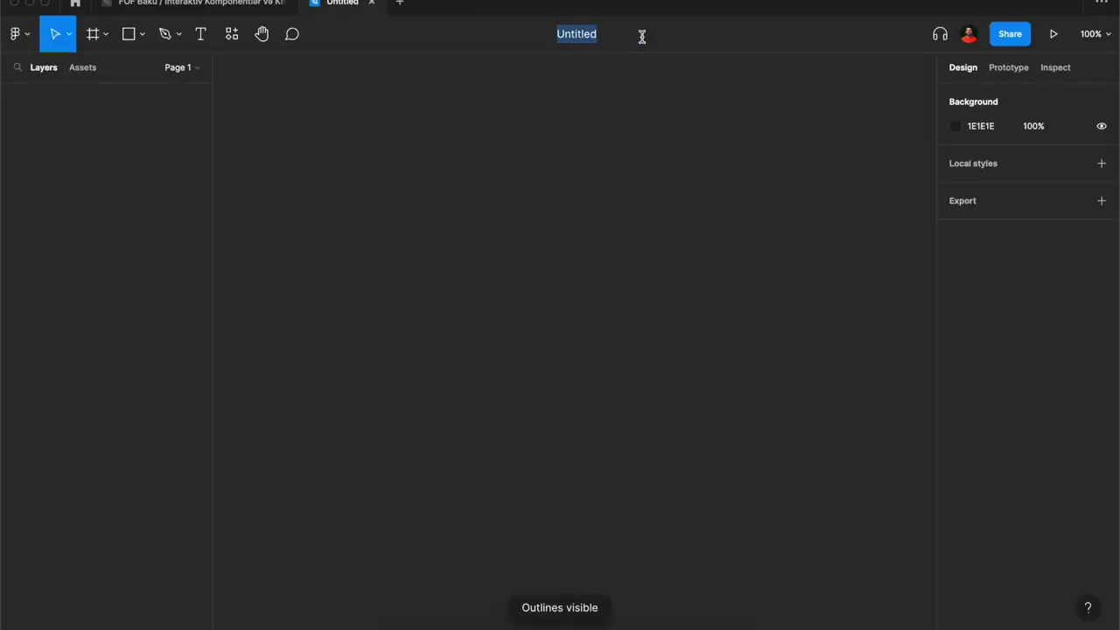
text(FOF)
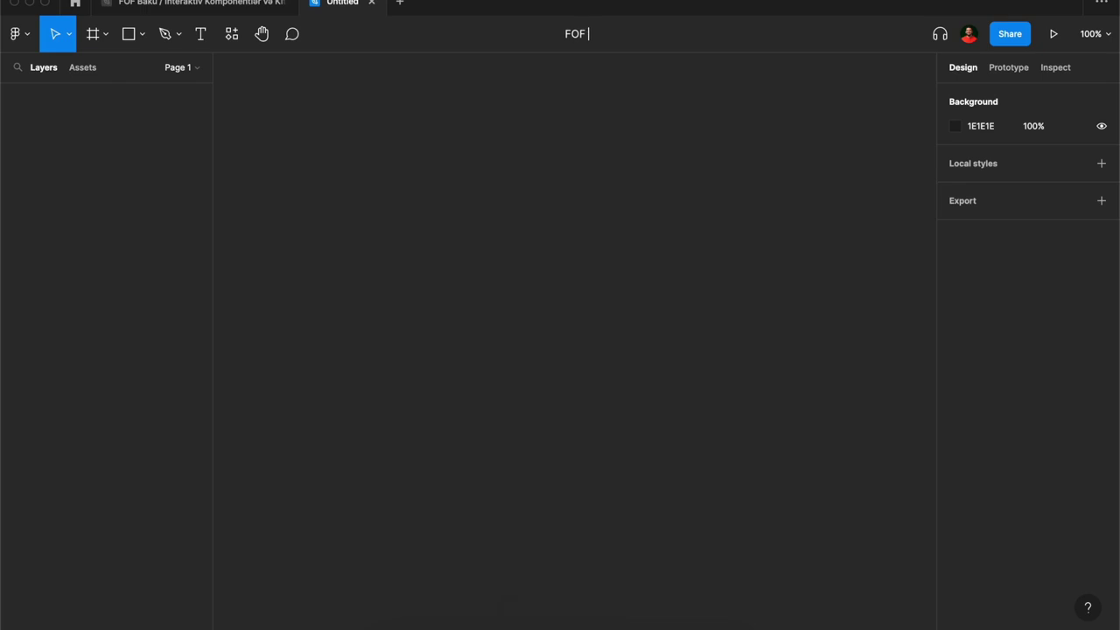
text( Example)
key(Return)
key(f)
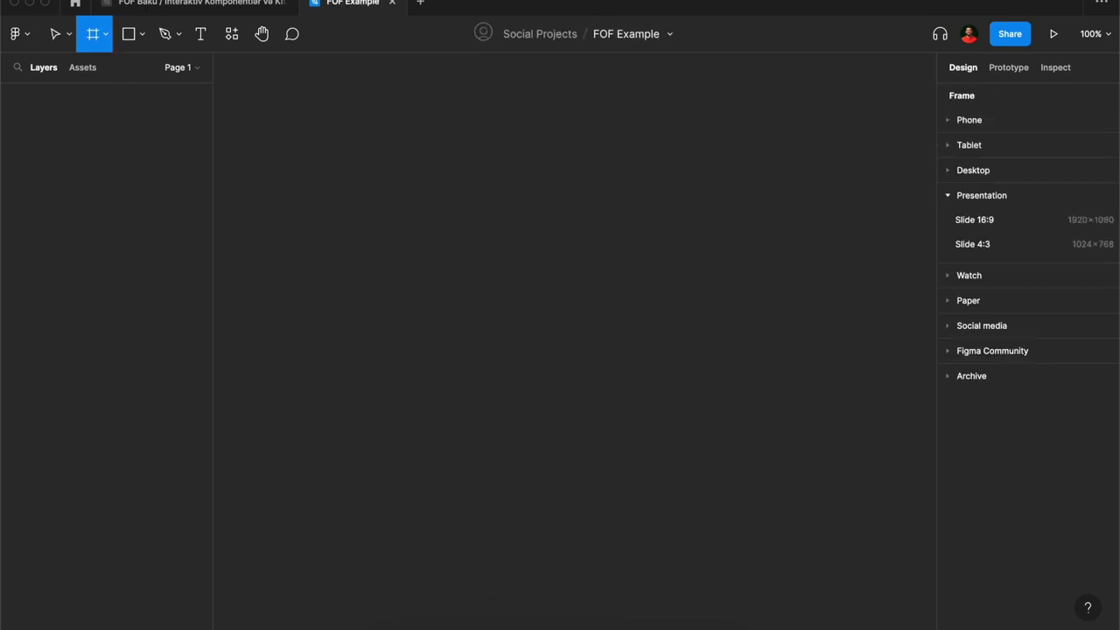
click(986, 172)
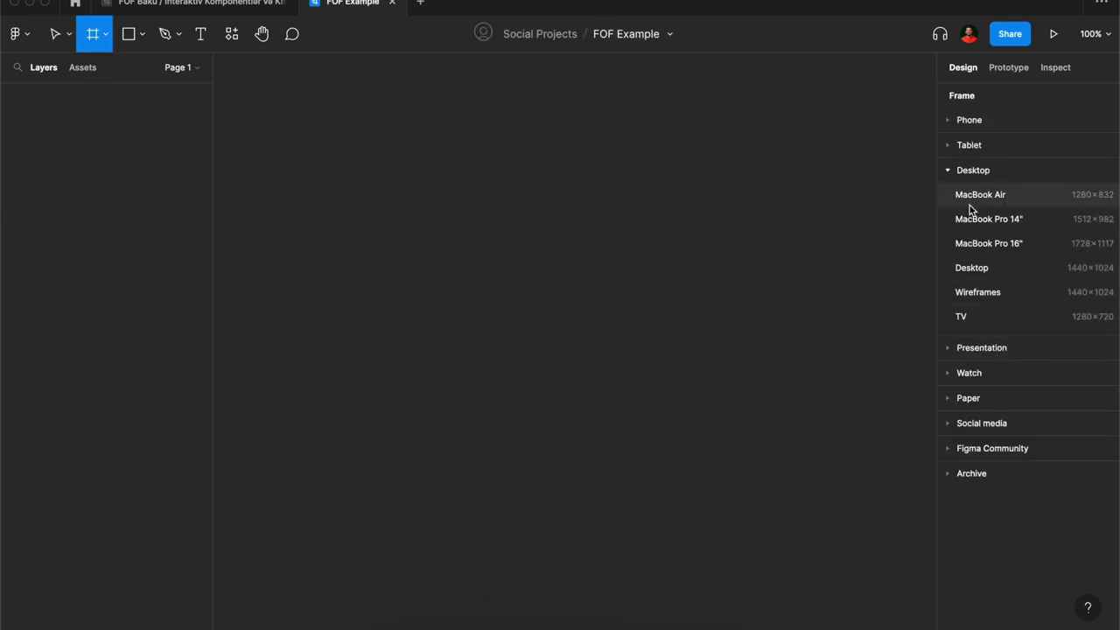
click(995, 274)
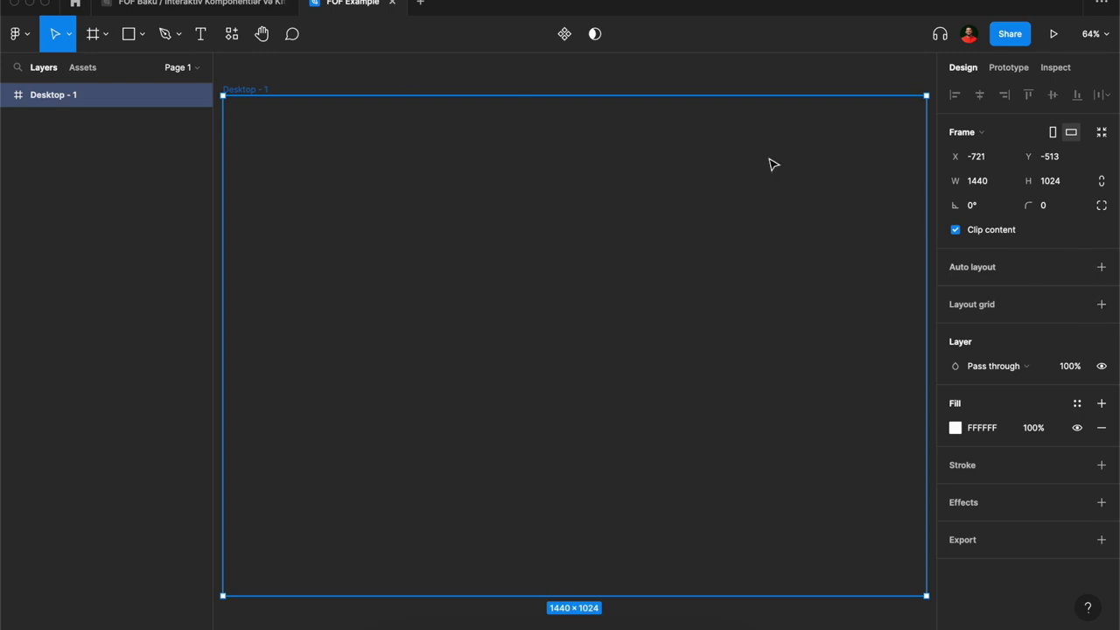
Step: Copy FOF Baku's filled, enabled Button variant into the Desktop frame at X 494, Y 270
right_click(720, 85)
key(super+y)
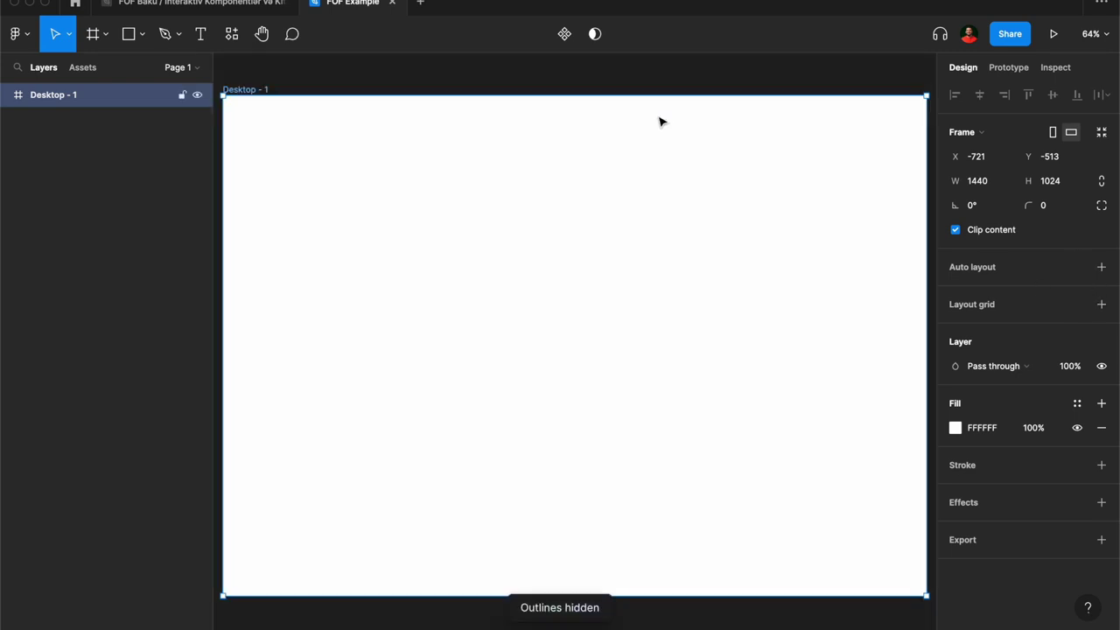
scroll(578, 142, down, 5)
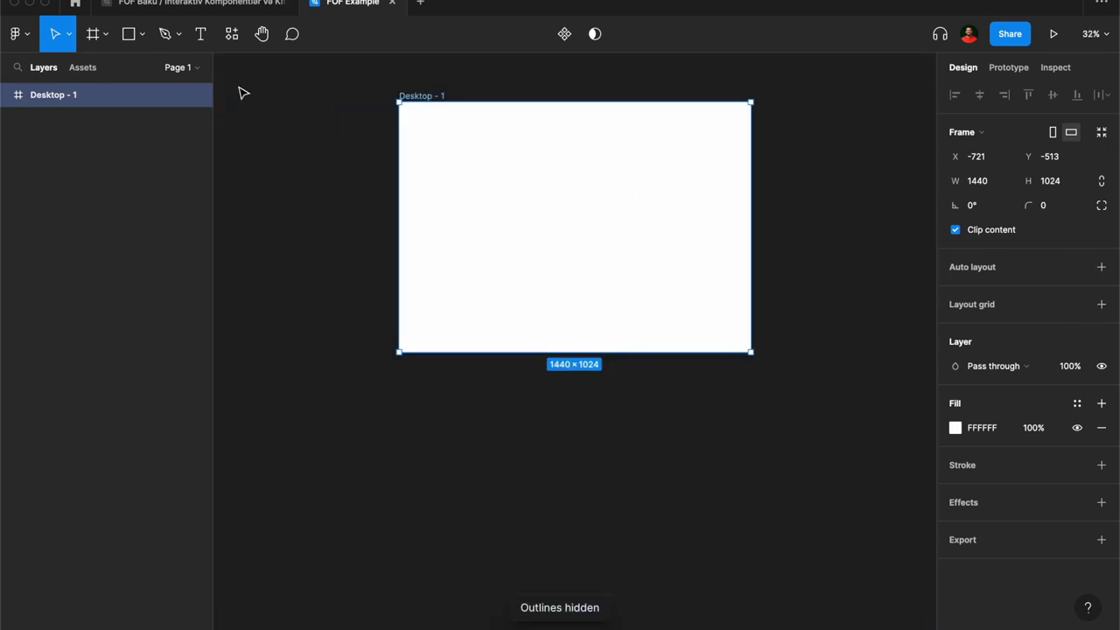
click(202, 7)
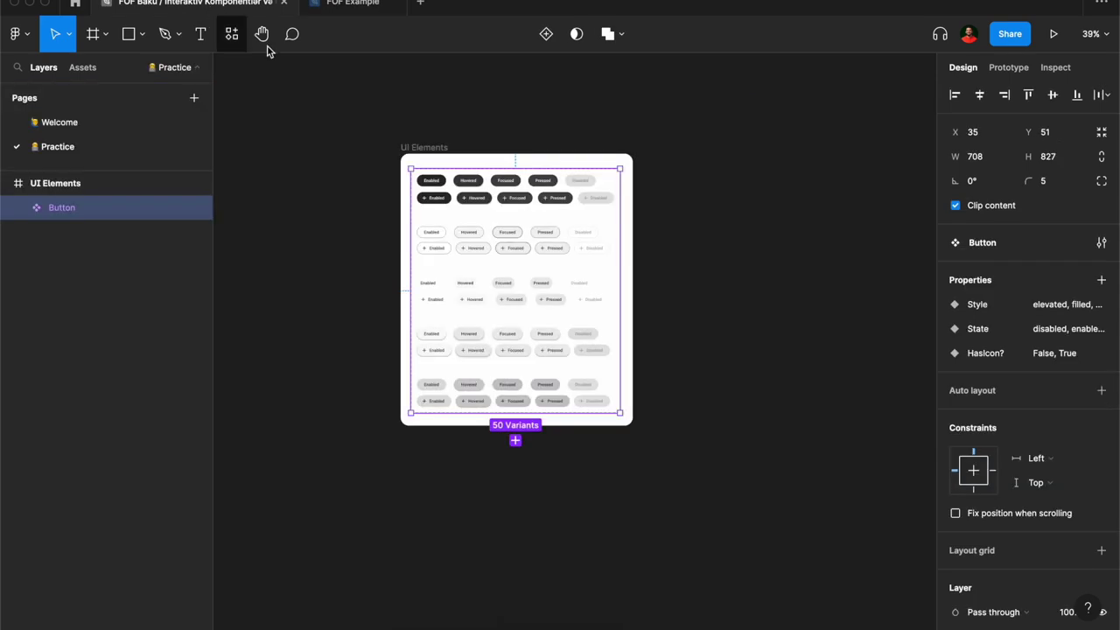
click(439, 182)
key(ctrl+c)
click(350, 3)
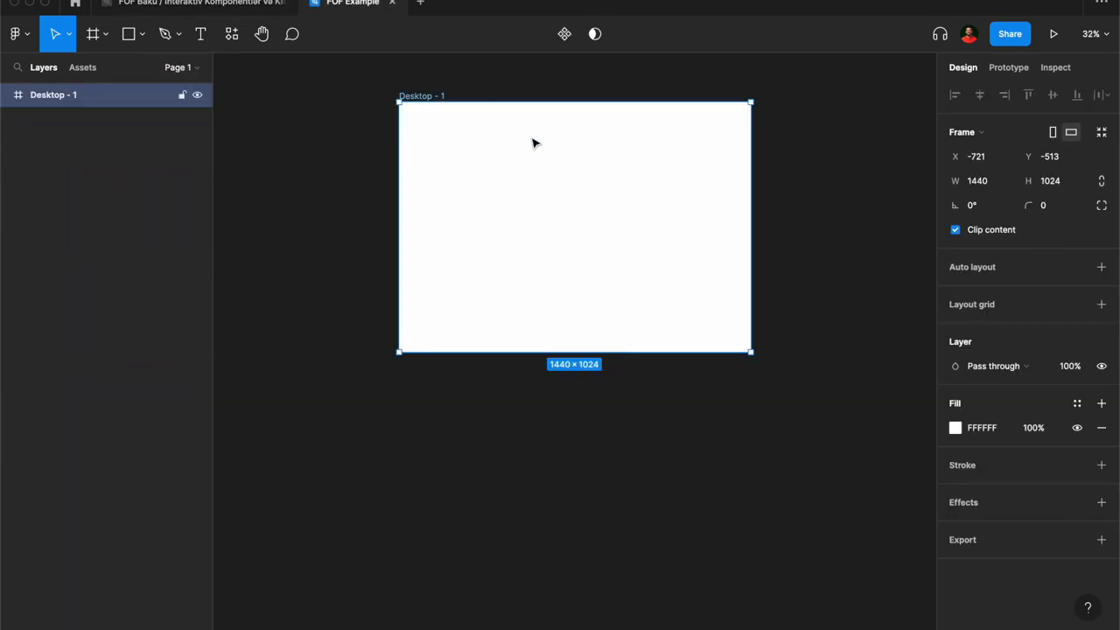
key(ctrl+v)
drag(416, 112, 546, 175)
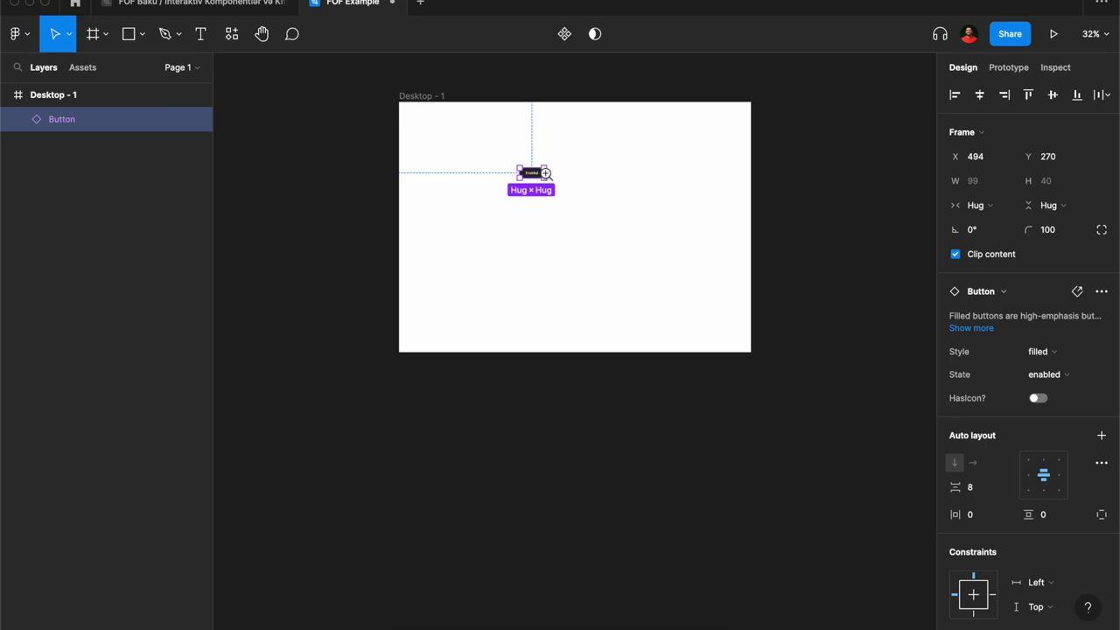
Step: Delete the pasted Button instance from FOF Example's Desktop frame
scroll(545, 176, up, 5)
click(189, 3)
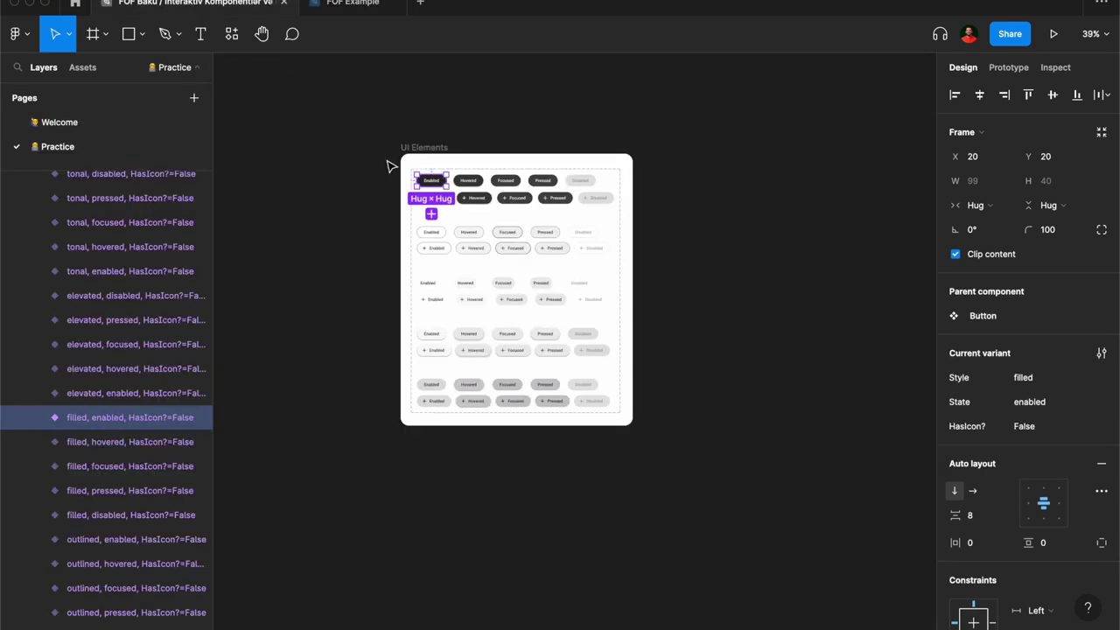
scroll(1024, 351, down, 2)
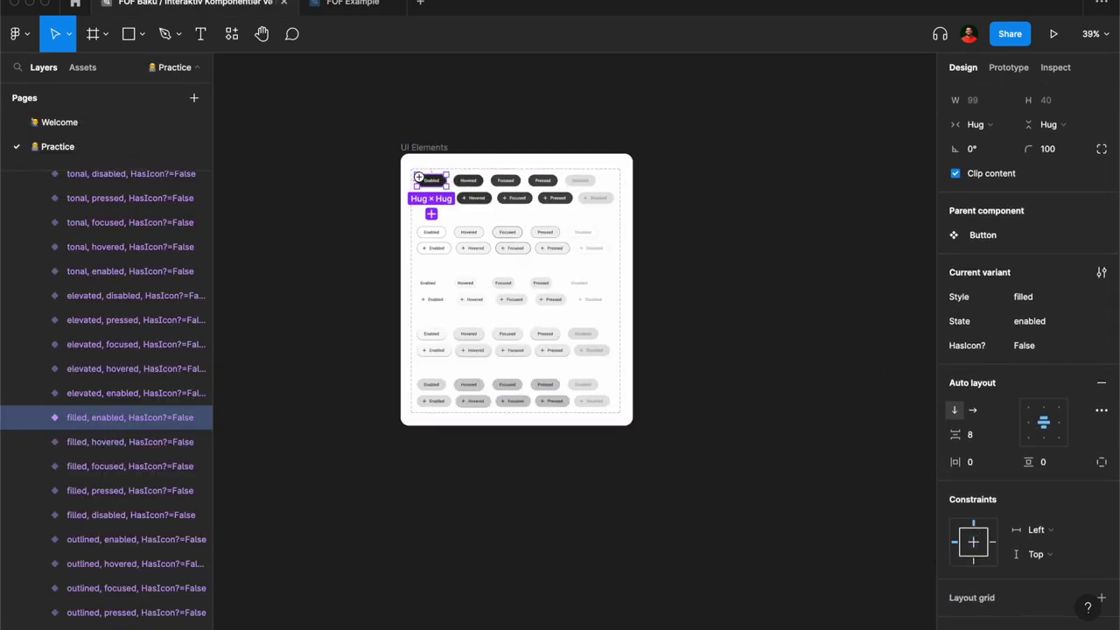
scroll(418, 175, up, 3)
click(352, 6)
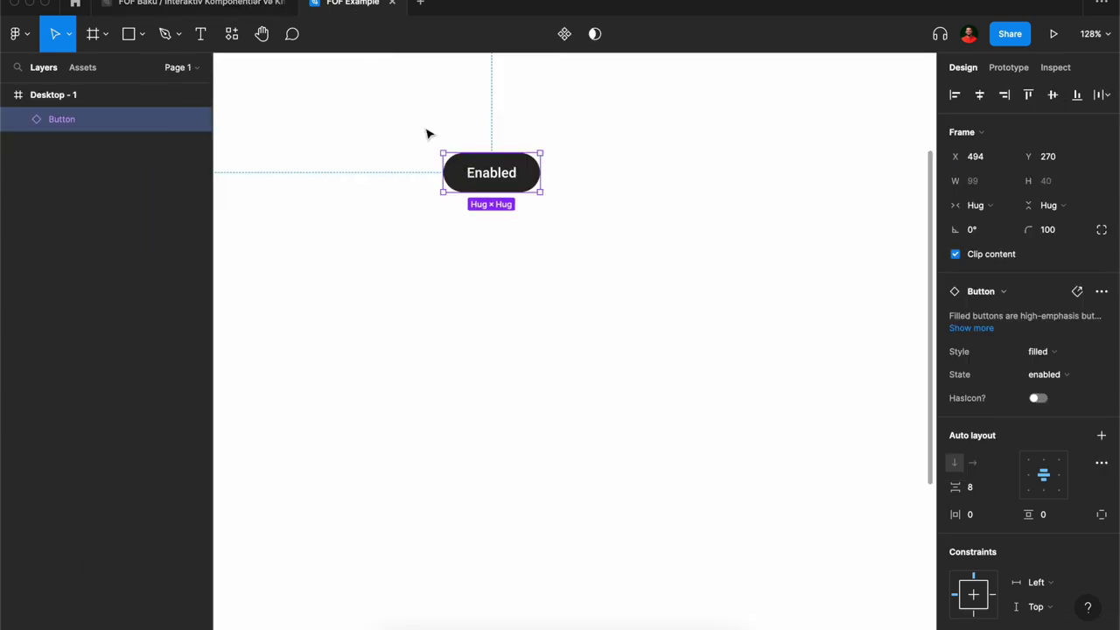
key(Delete)
Step: Select the whole Button component set in FOF Baku, then return to the file browser
click(188, 3)
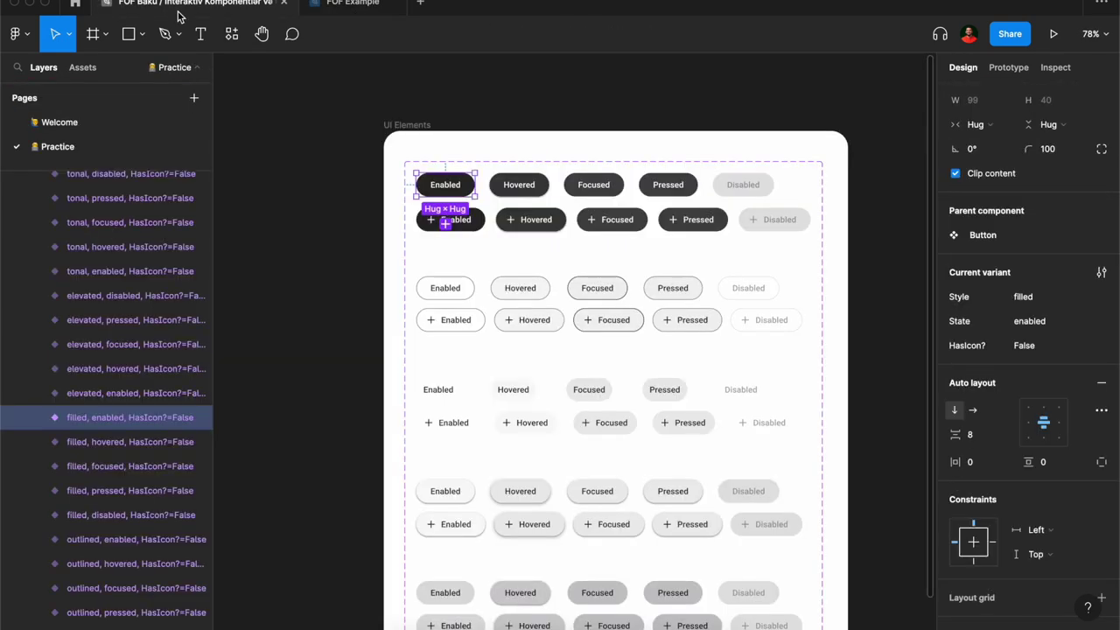
click(391, 154)
ctrl+scroll(362, 120, down, 3)
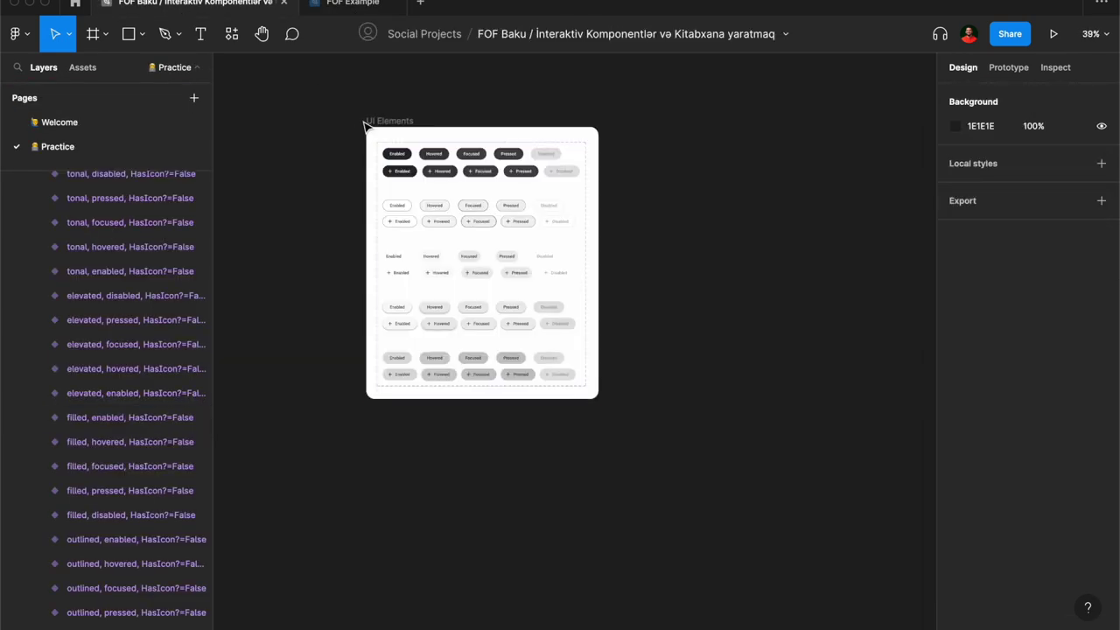
click(410, 154)
click(19, 207)
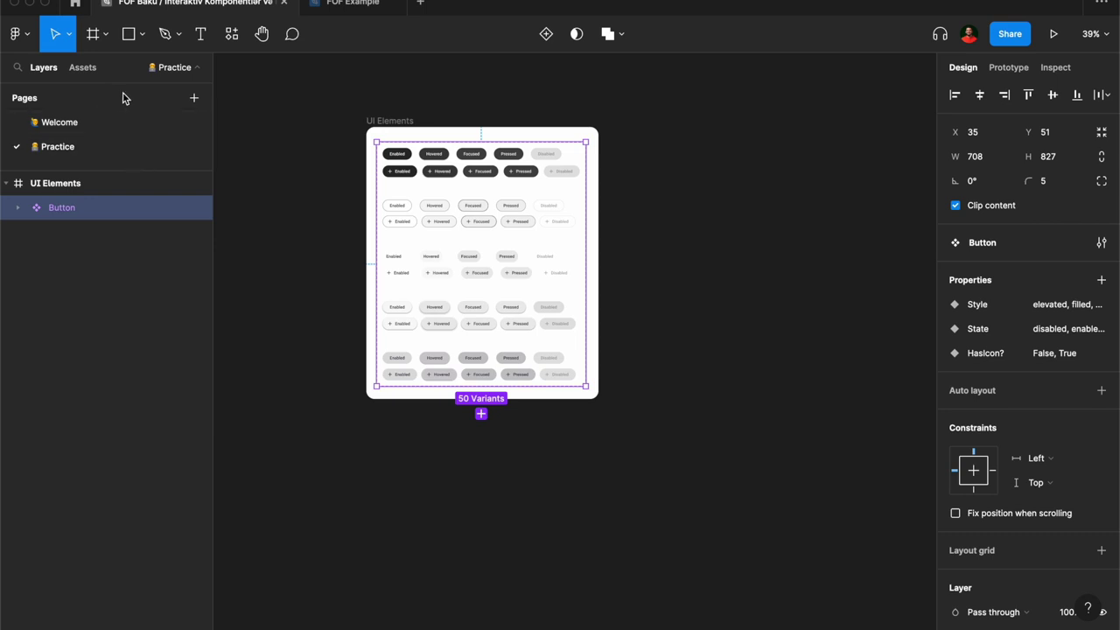
click(76, 7)
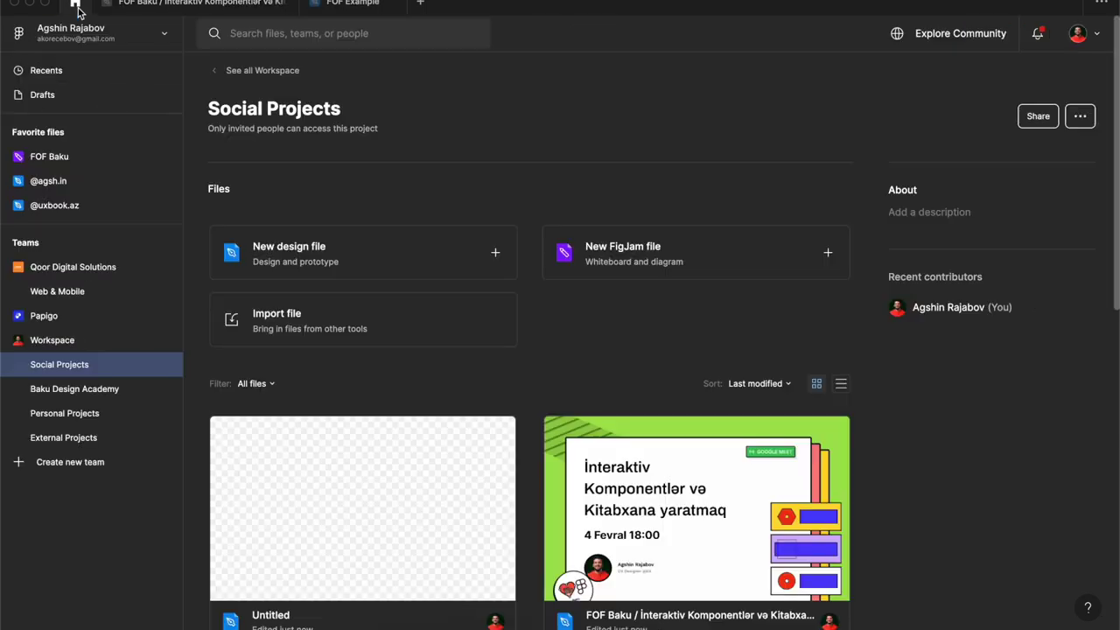
Step: Browse the Social Projects files and reopen FOF Example with its empty Desktop - 1 frame
click(83, 368)
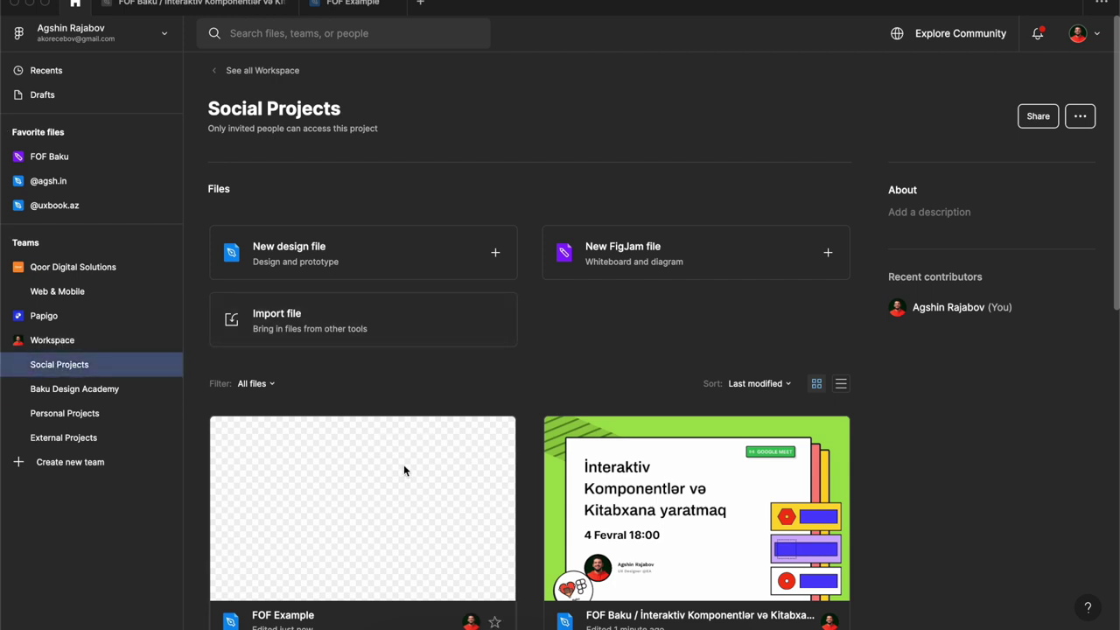
scroll(411, 477, down, 2)
scroll(410, 477, down, 5)
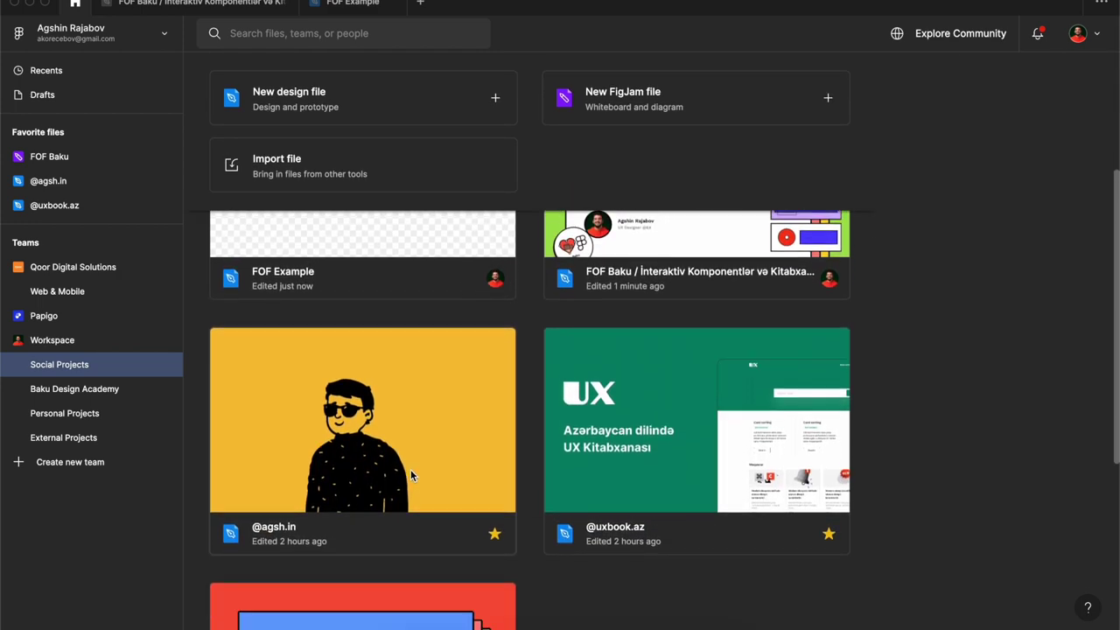
scroll(410, 471, up, 1)
scroll(410, 469, up, 4)
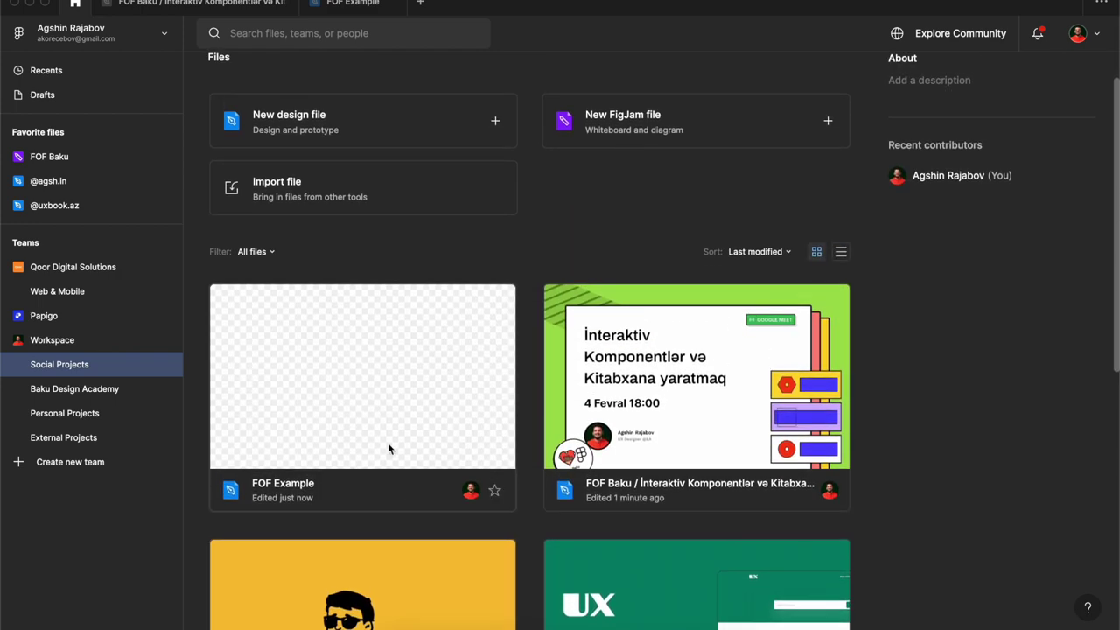
click(354, 9)
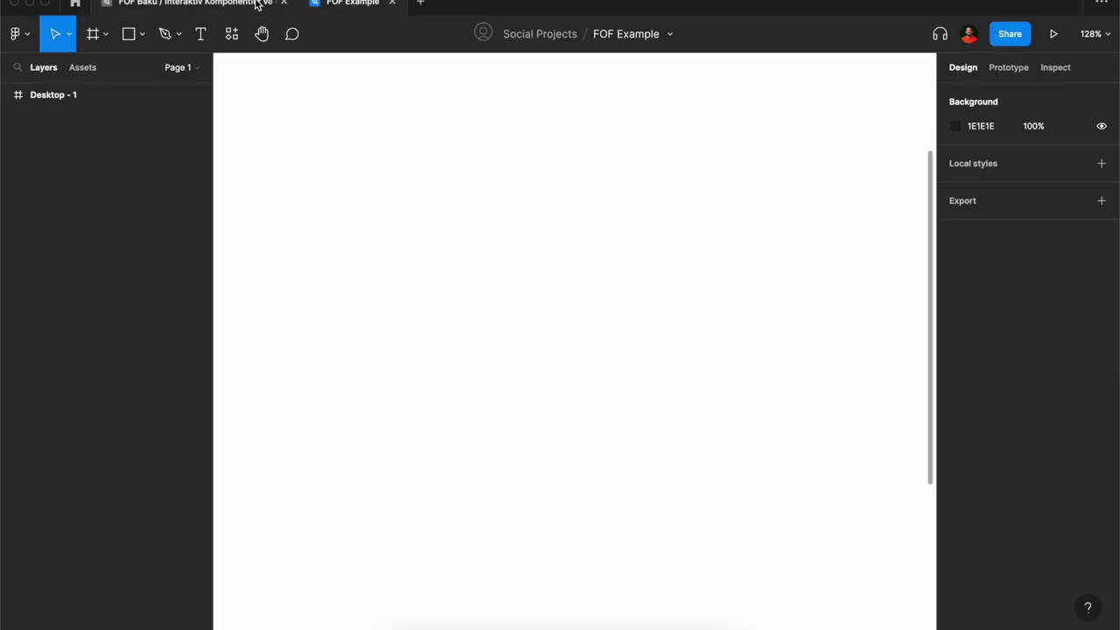
Step: Publish FOF Baku's Button component from the Assets team library panel, then return to FOF Example
click(258, 5)
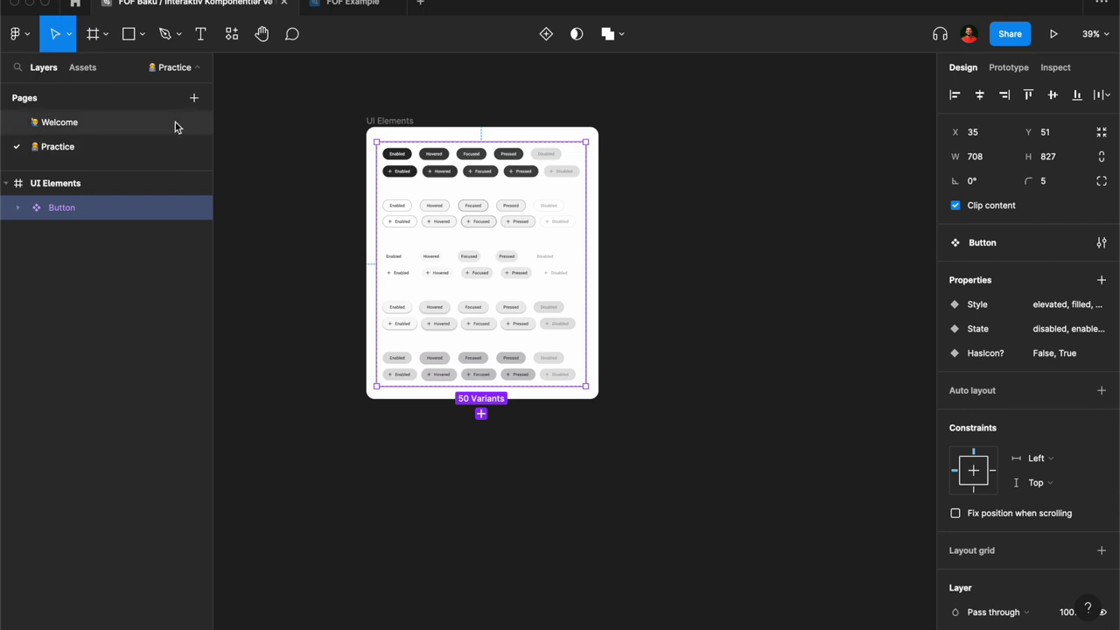
click(89, 75)
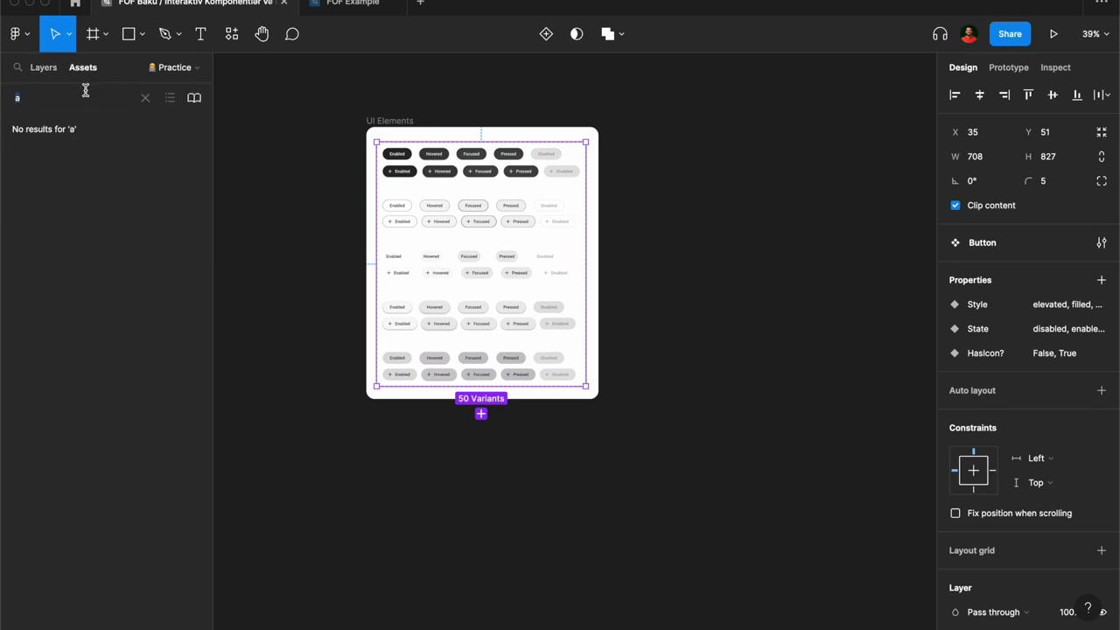
click(142, 97)
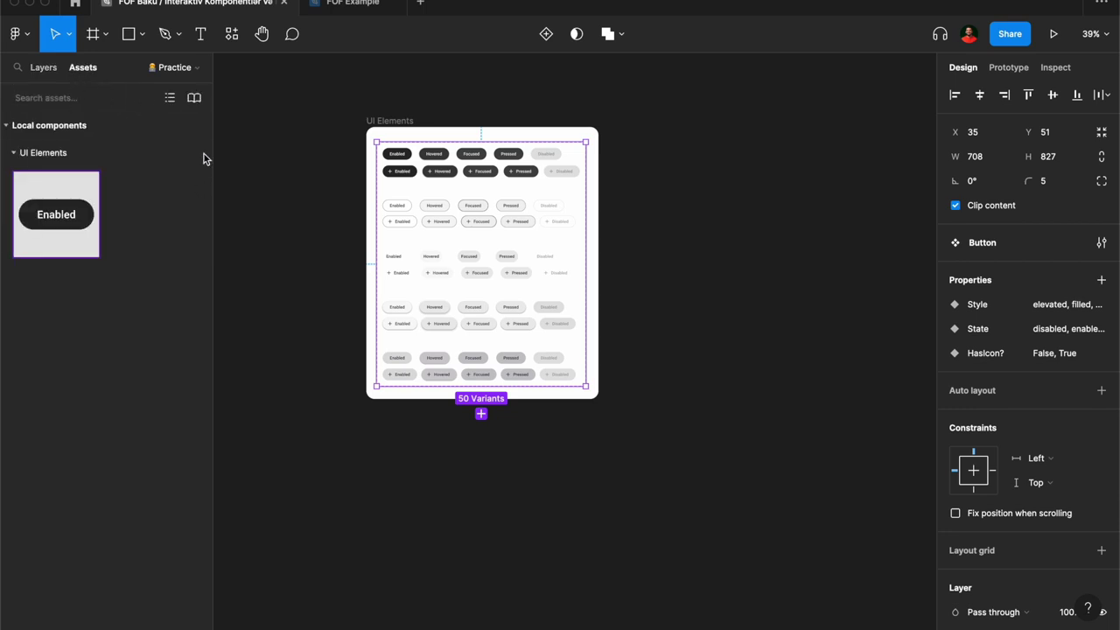
click(195, 98)
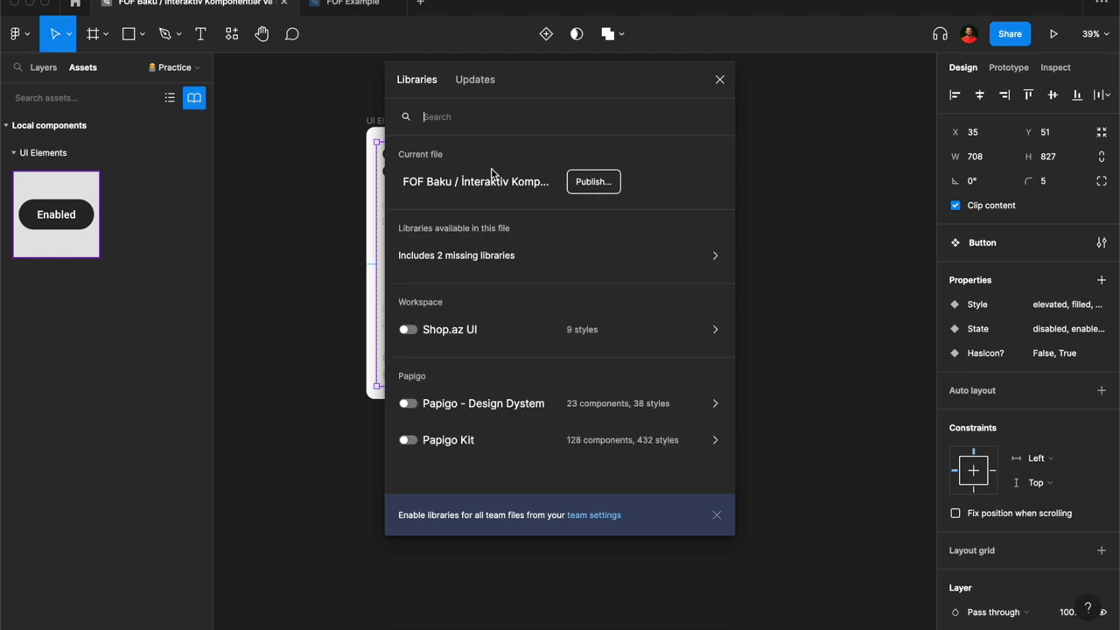
click(592, 183)
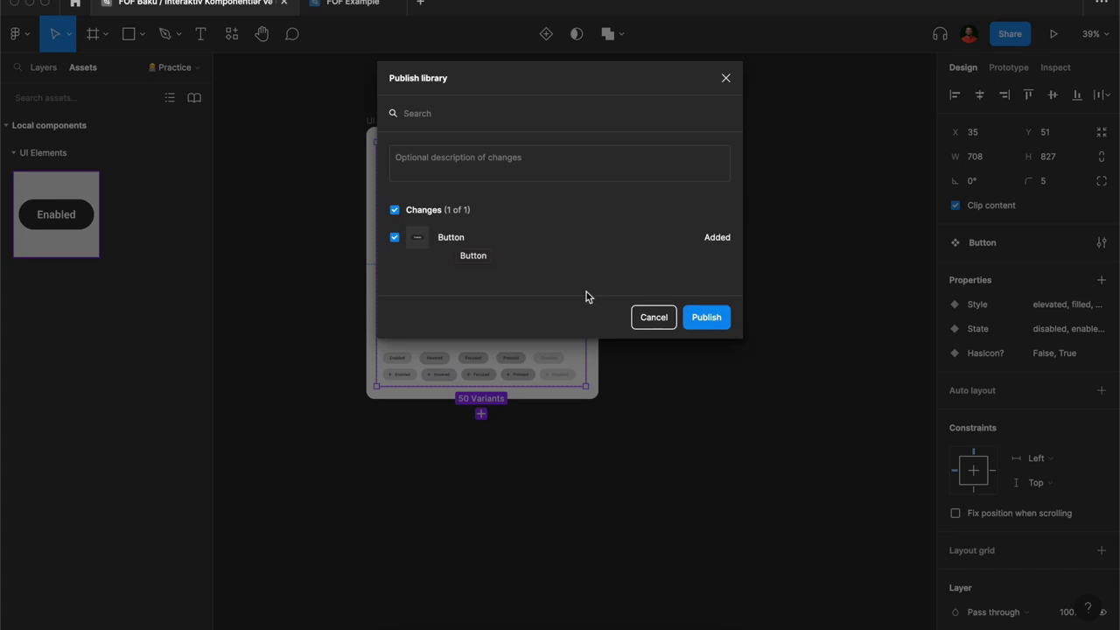
click(721, 322)
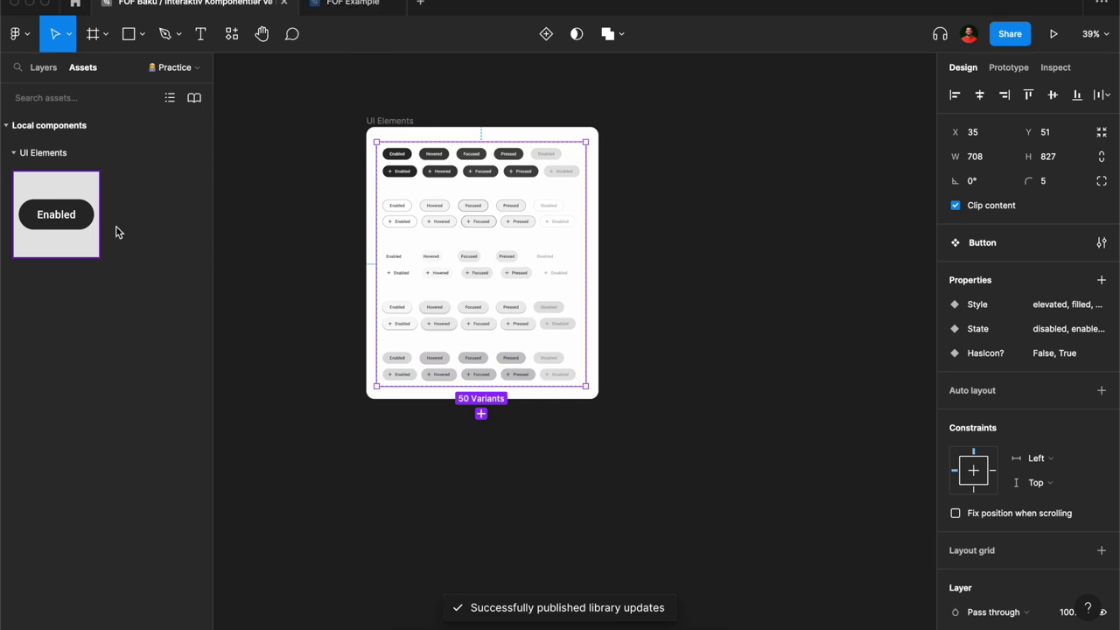
click(361, 7)
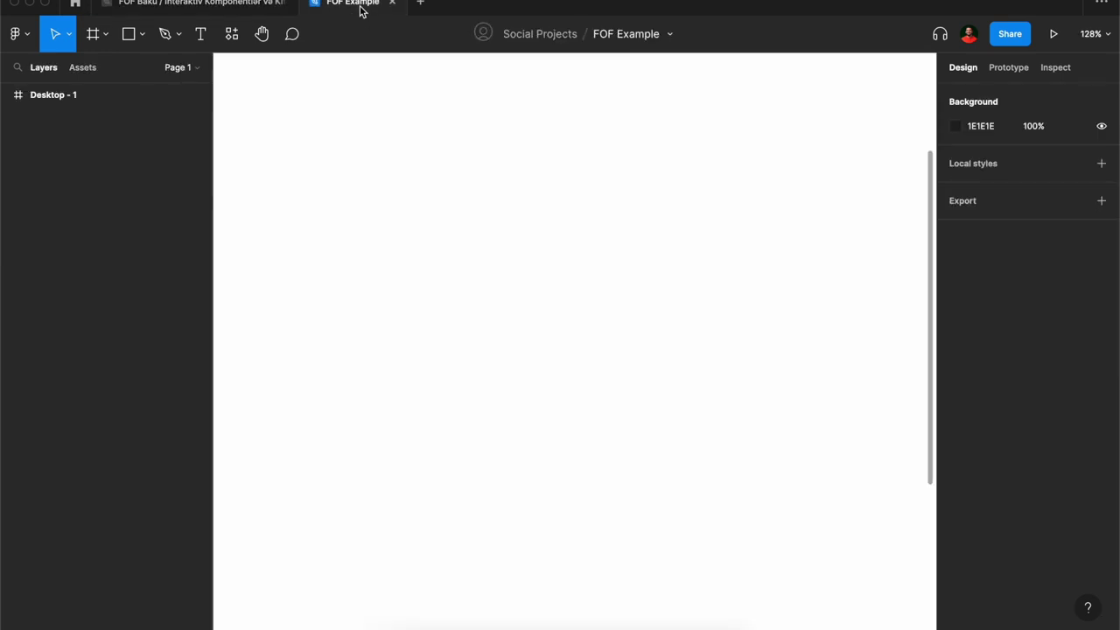
Step: Show FOF Example's assets, zoom out to the whole Desktop - 1 frame, and clear the asset search
click(320, 132)
click(83, 67)
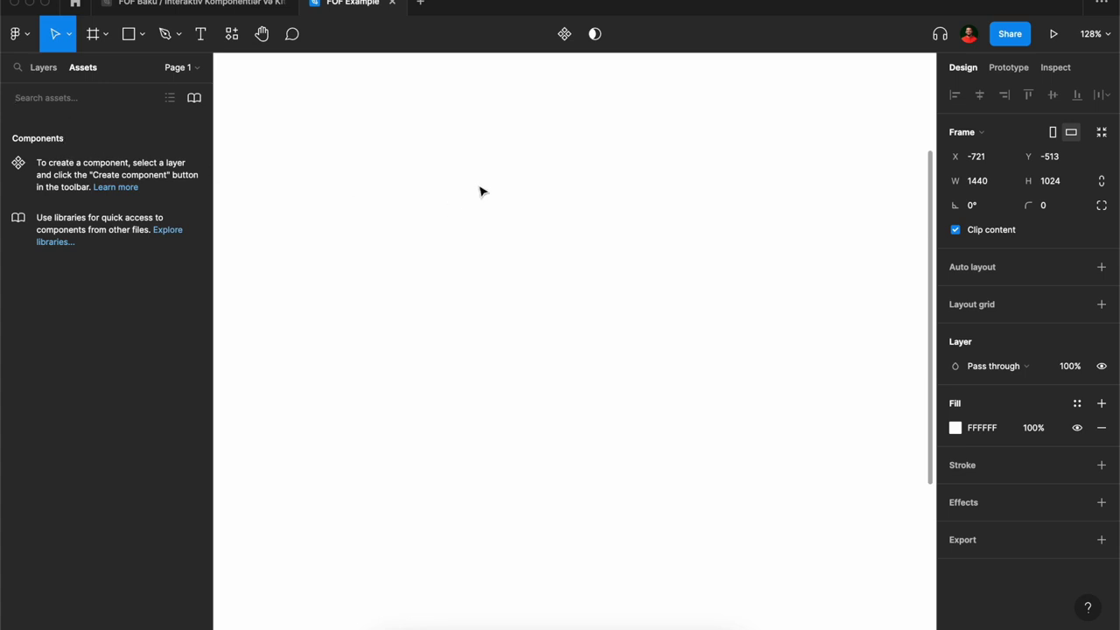
text(z)
alt+click(503, 171)
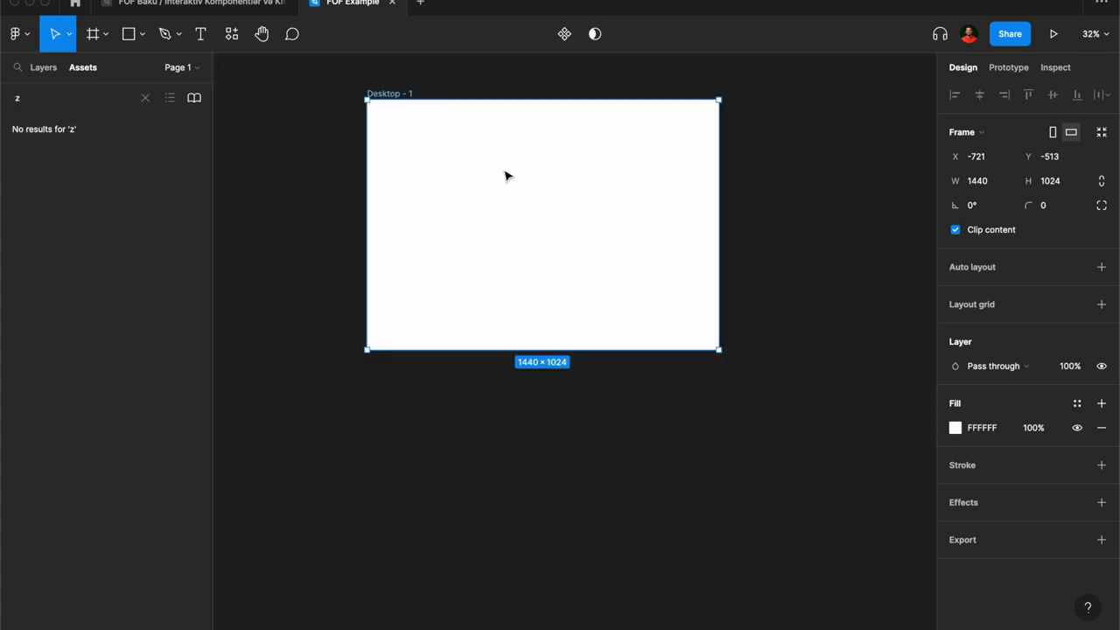
scroll(240, 152, up, 2)
click(146, 97)
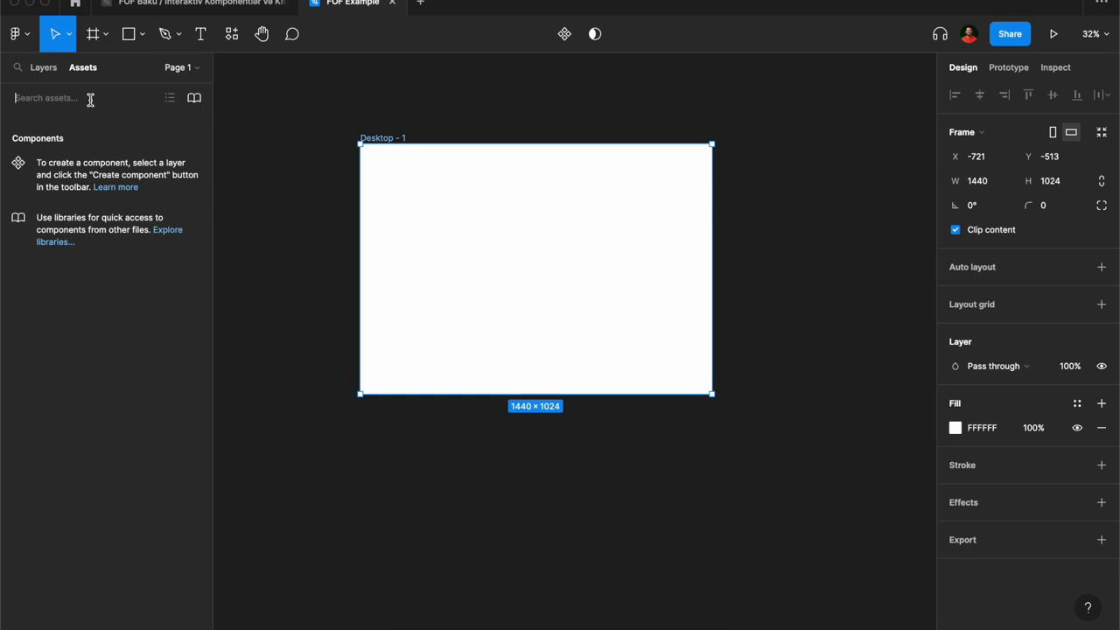
Step: Enable the FOF Baku team library and expand its UI Elements components
click(200, 103)
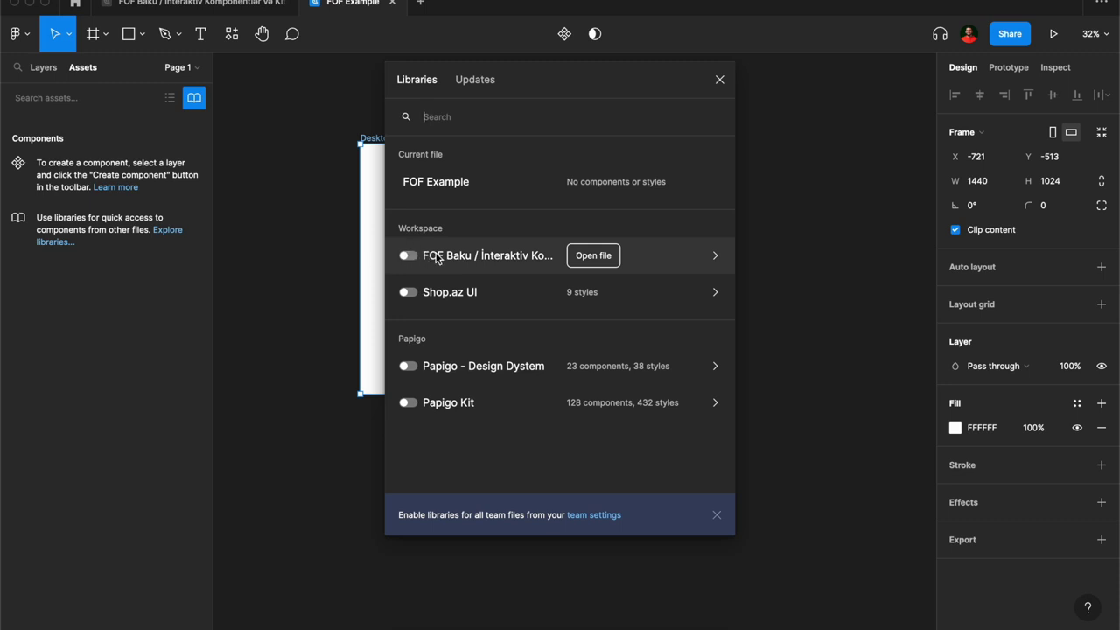
mouse_move(482, 256)
click(408, 255)
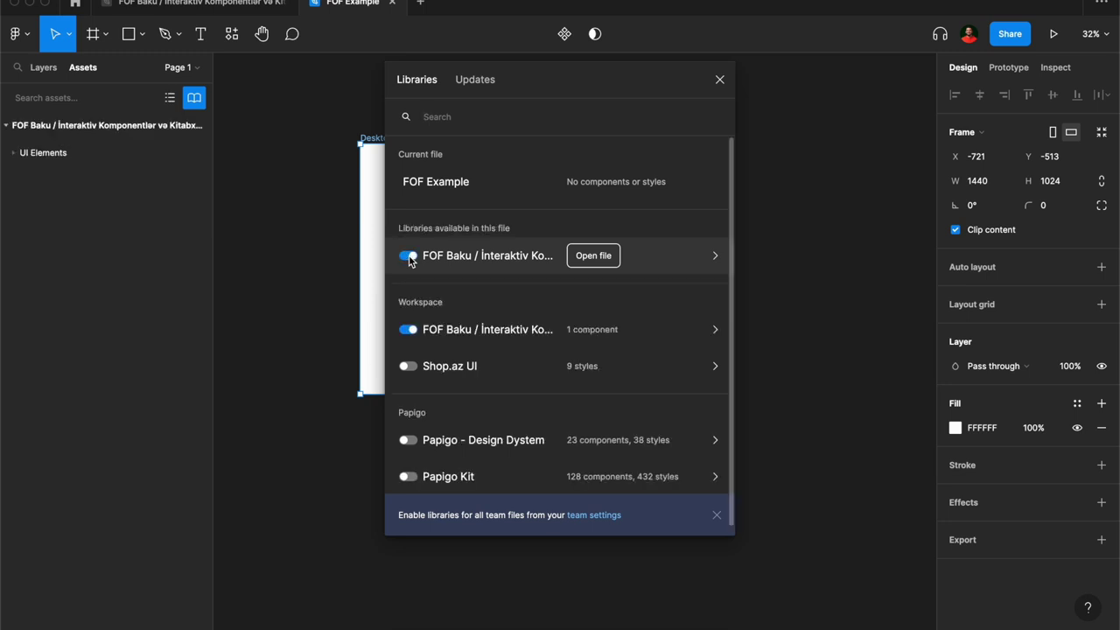
click(408, 255)
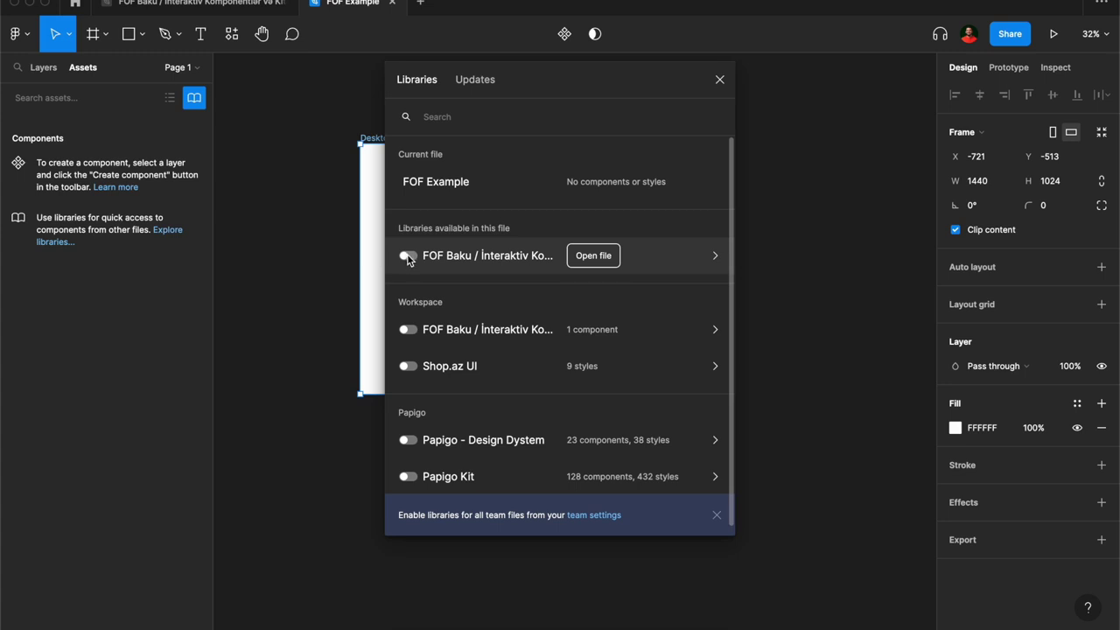
click(408, 256)
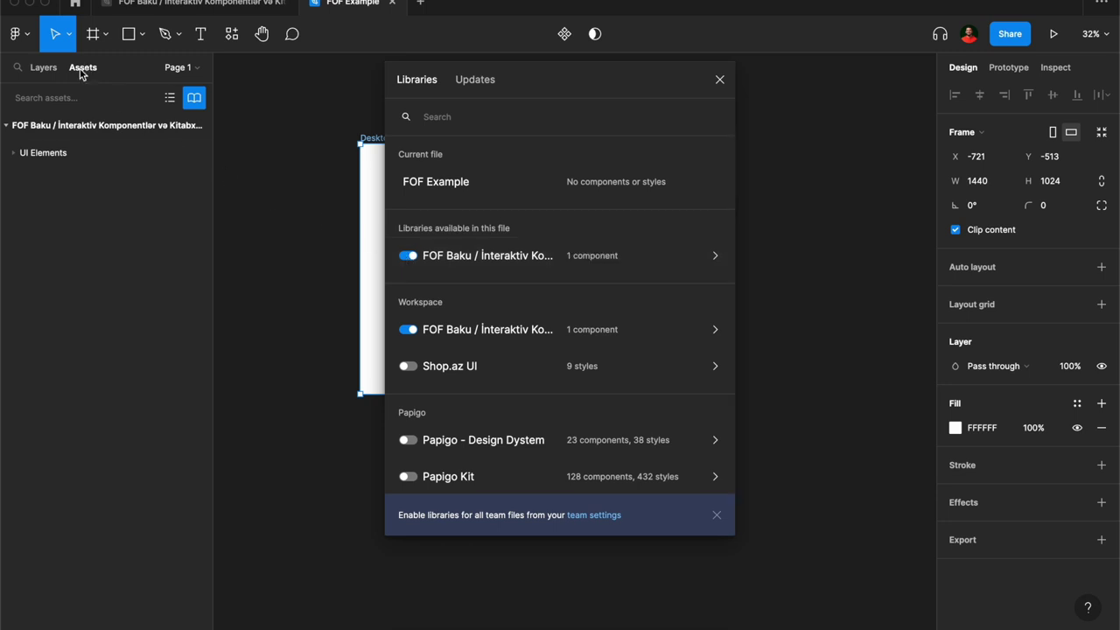
click(16, 153)
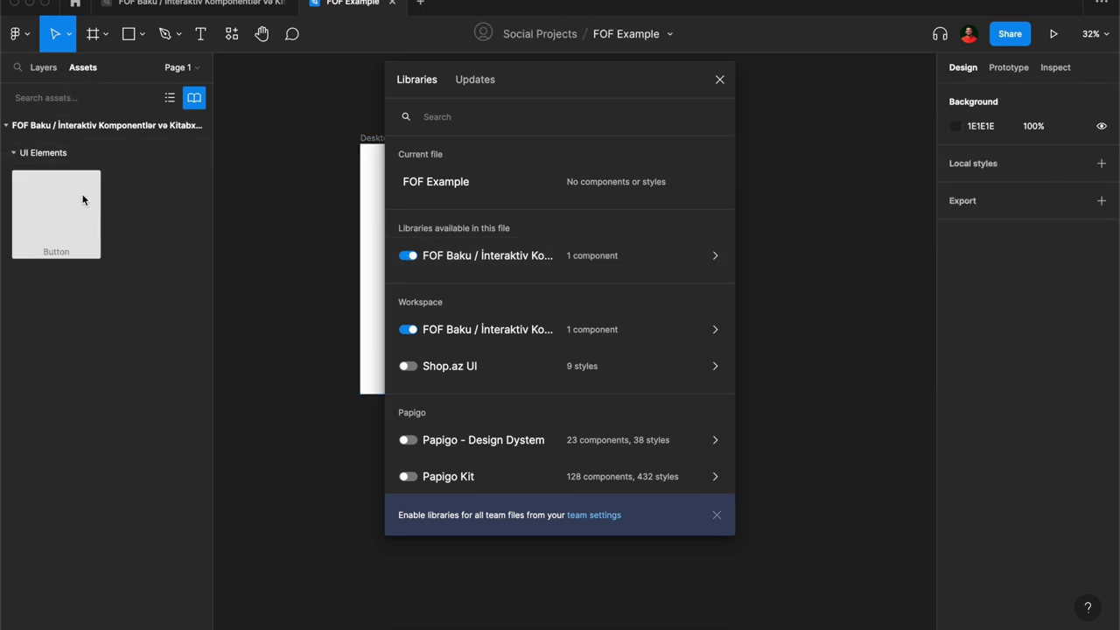
click(719, 80)
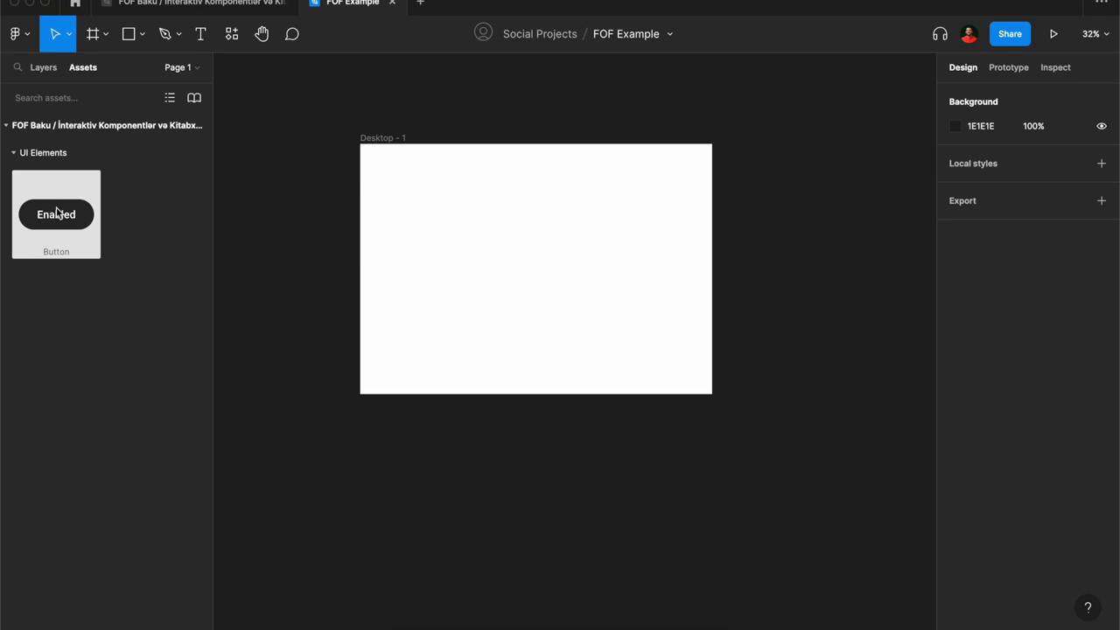
Step: Place a library Button instance on Desktop - 1 labelled 'Open your account'
drag(56, 210, 470, 219)
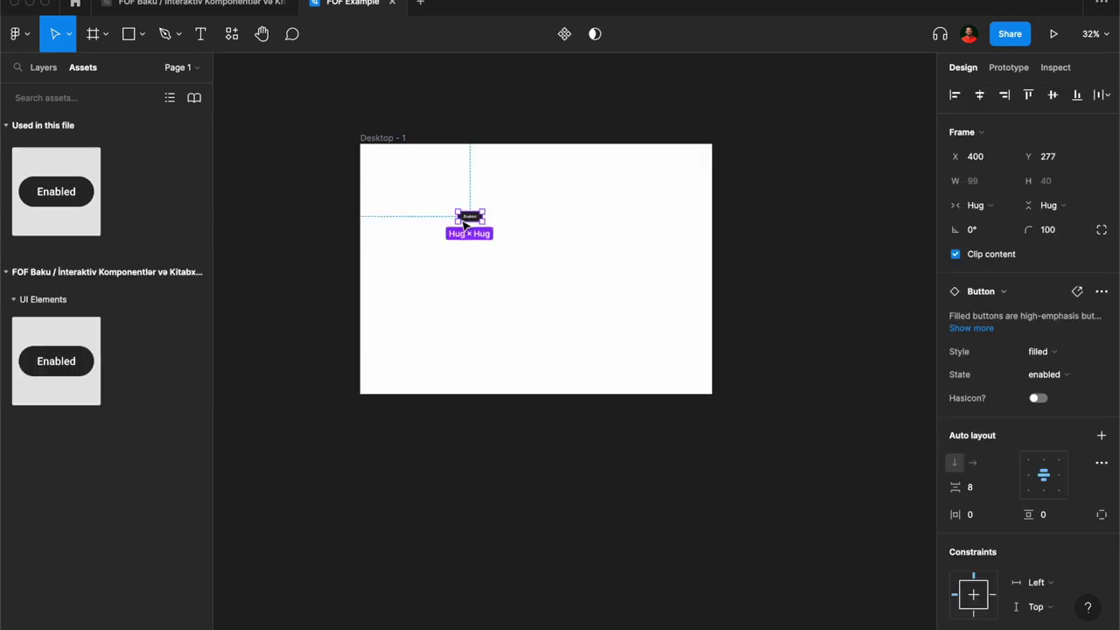
key(plus)
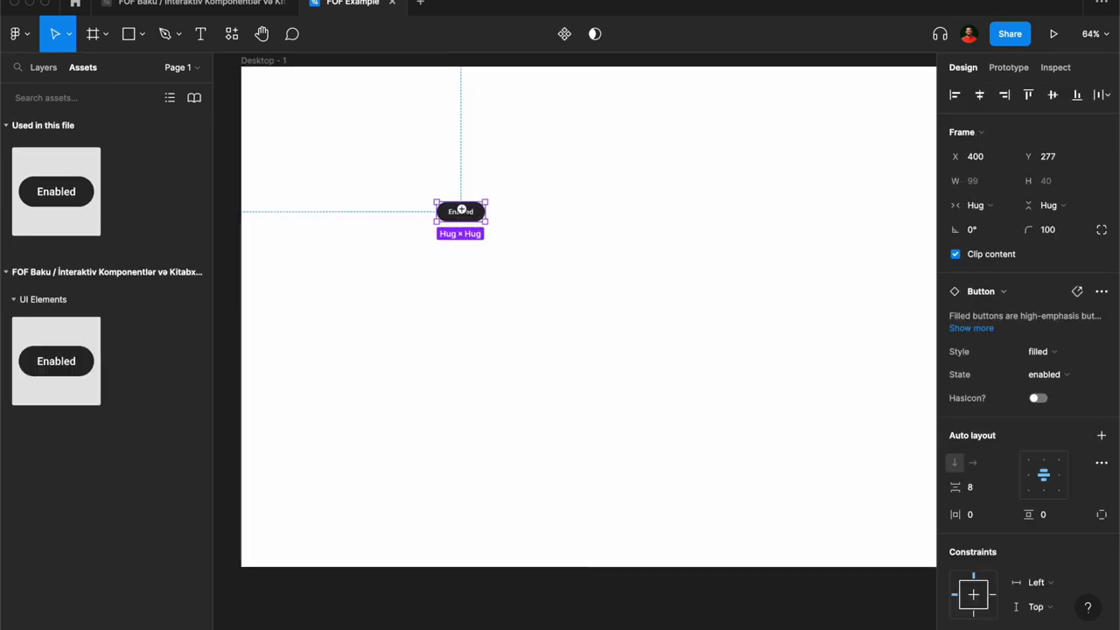
key(plus)
double_click(460, 215)
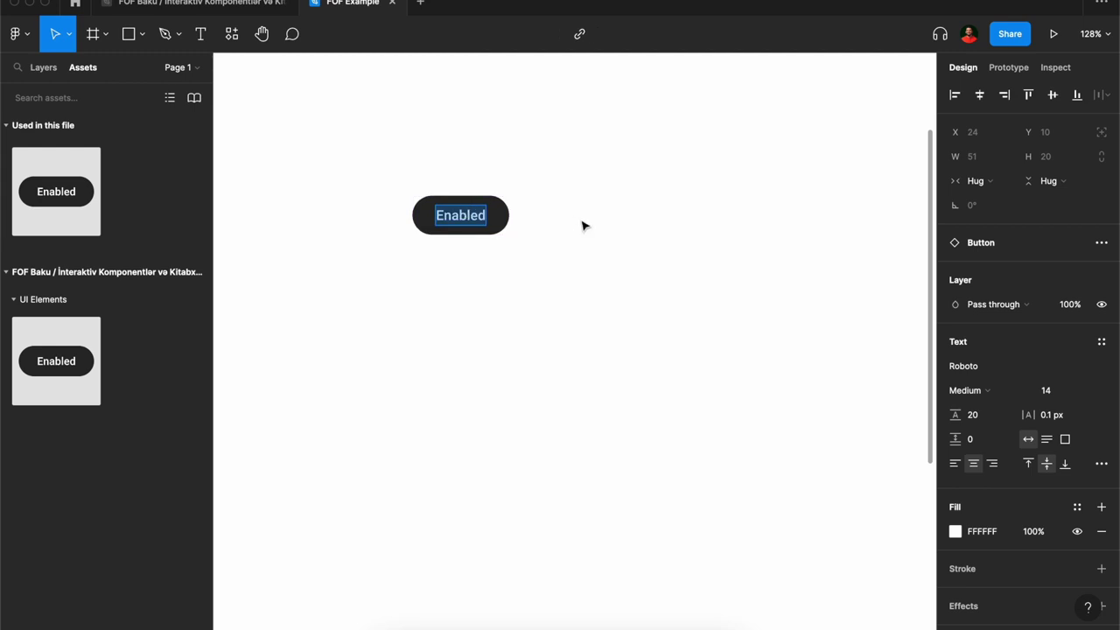
text(a)
key(BackSpace)
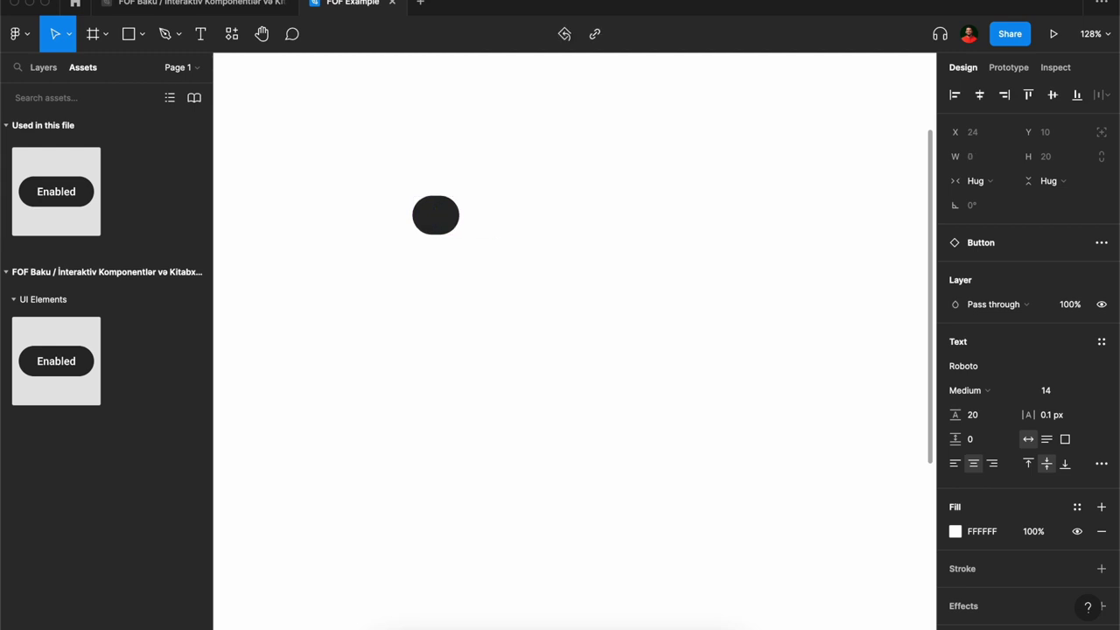
text(Open)
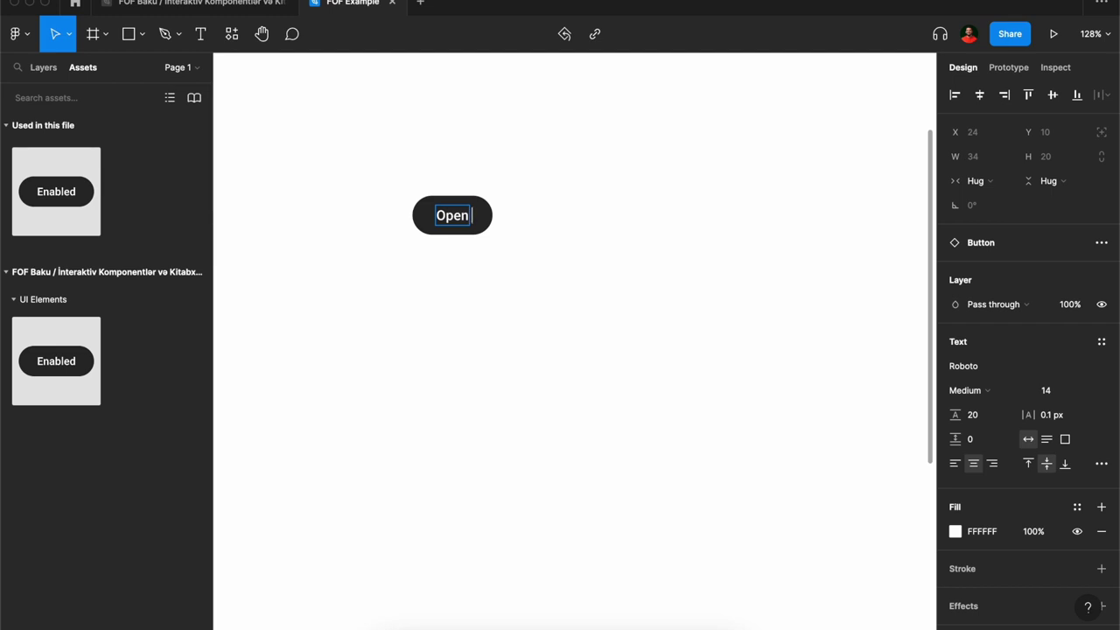
text( your account)
key(Escape)
click(549, 255)
Step: Duplicate the button to its right and relabel the copy 'Pay now'
scroll(540, 192, down, 5)
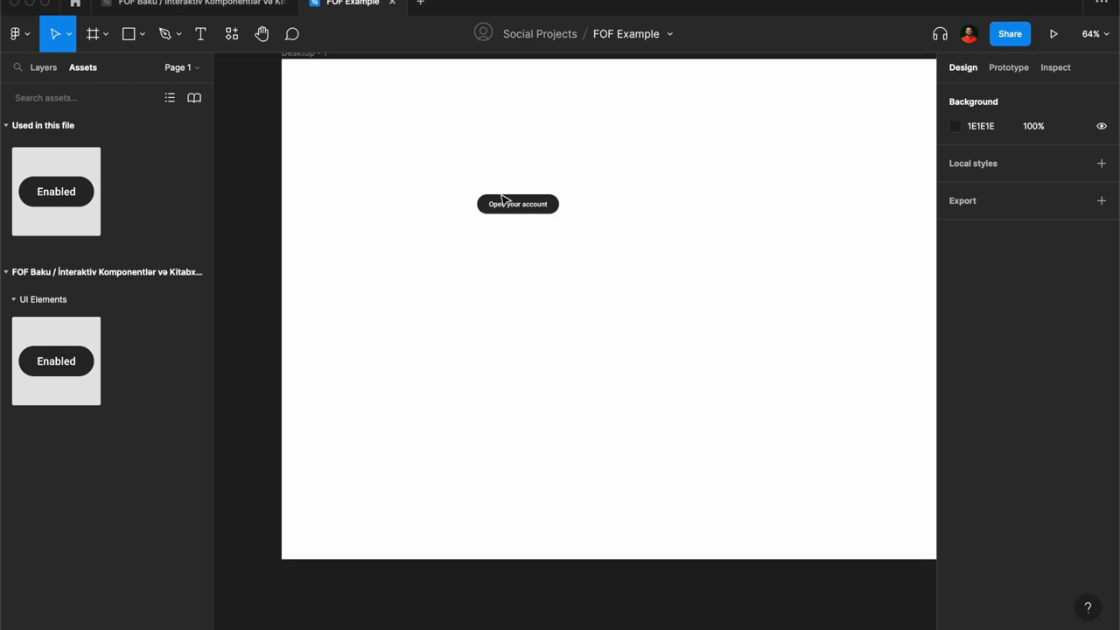
drag(524, 169, 530, 207)
click(548, 234)
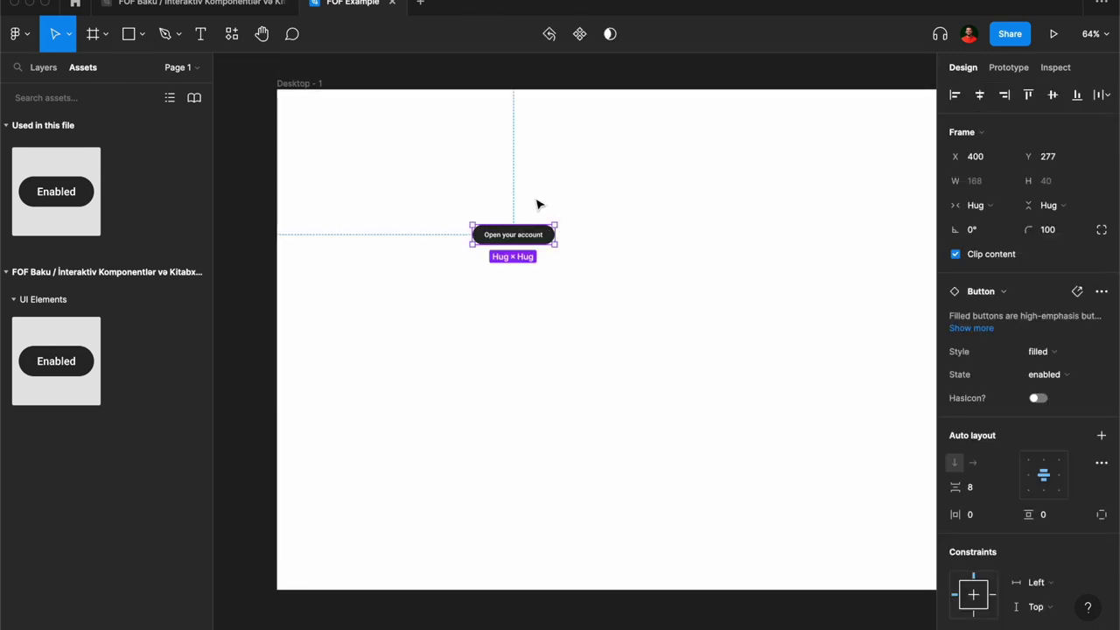
mouse_move(528, 227)
mouse_down()
mouse_move(643, 229)
mouse_move(632, 229)
mouse_up()
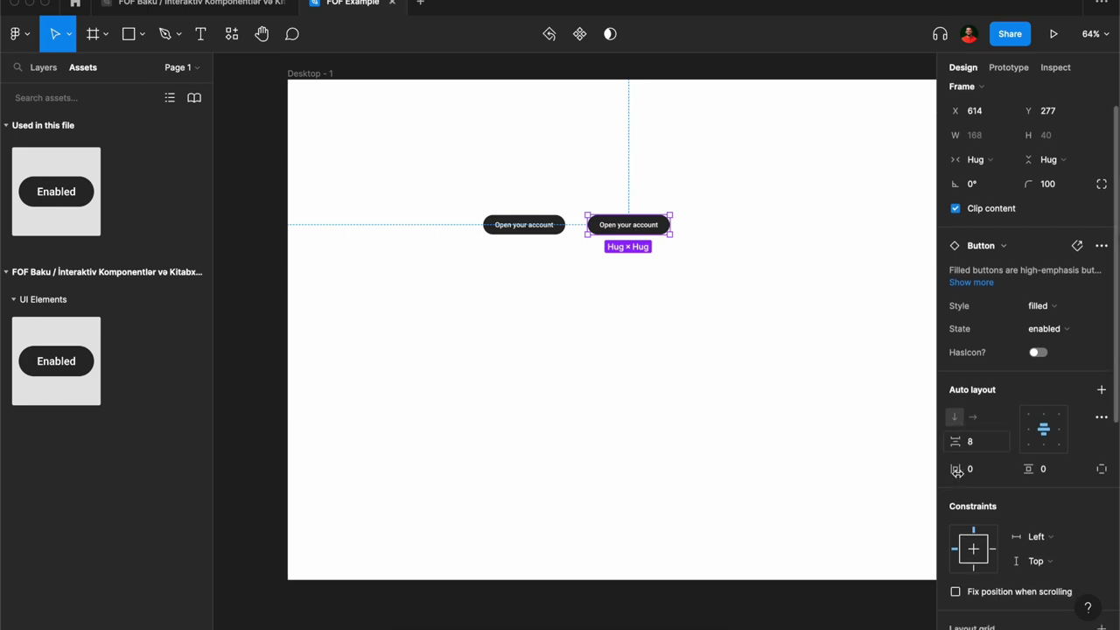
double_click(648, 230)
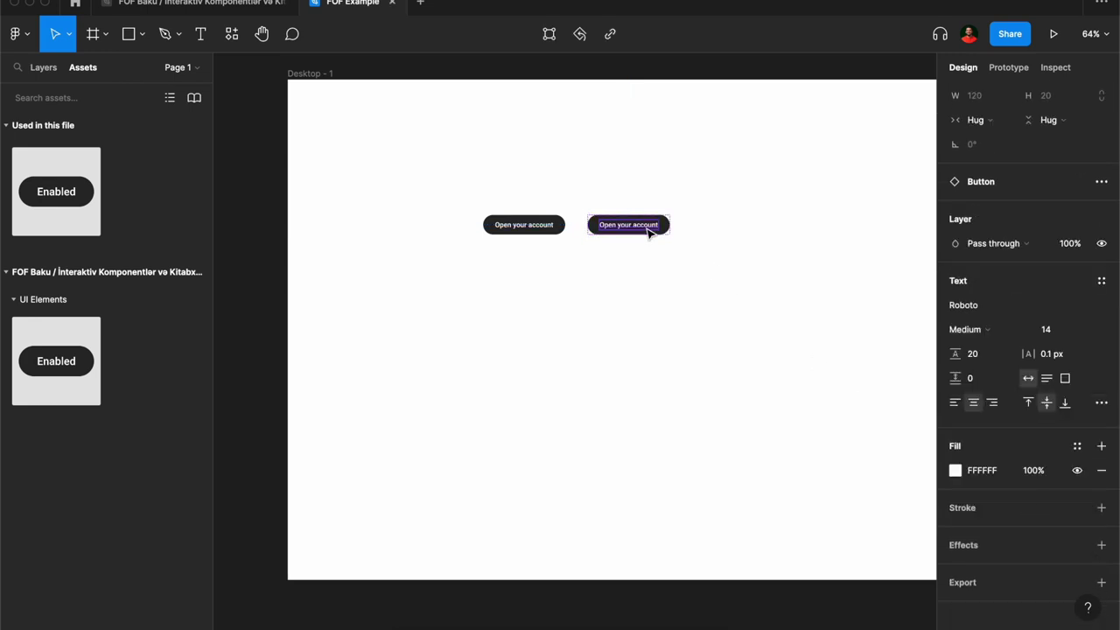
text(Pay now)
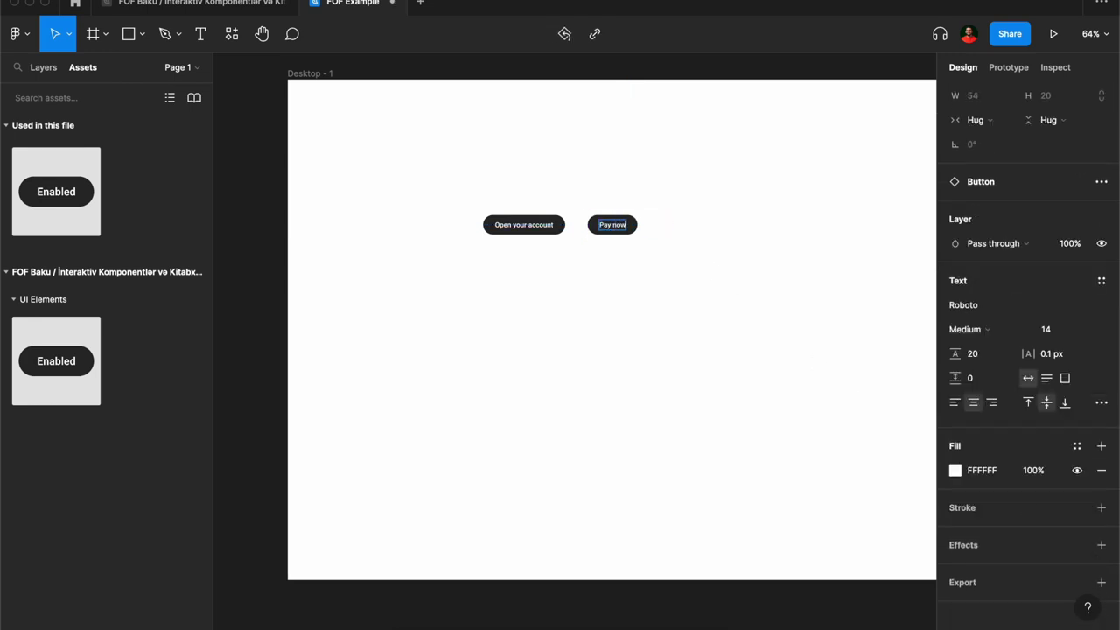
click(654, 280)
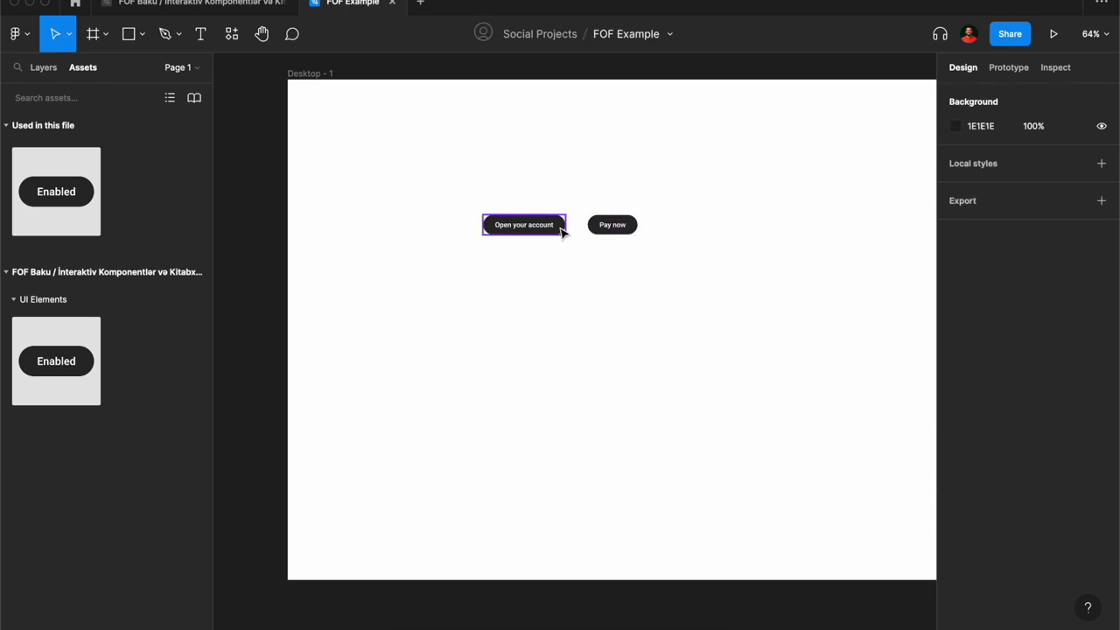
Step: Switch between FOF Example and FOF Baku, ending on FOF Baku's 50-variant Button set
click(254, 9)
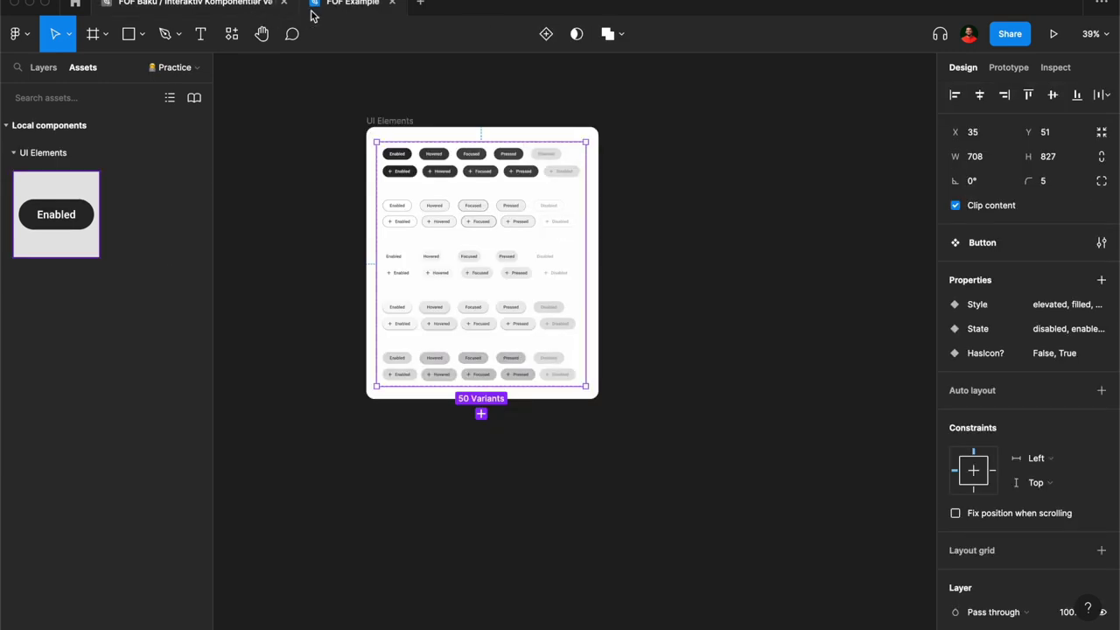
click(370, 7)
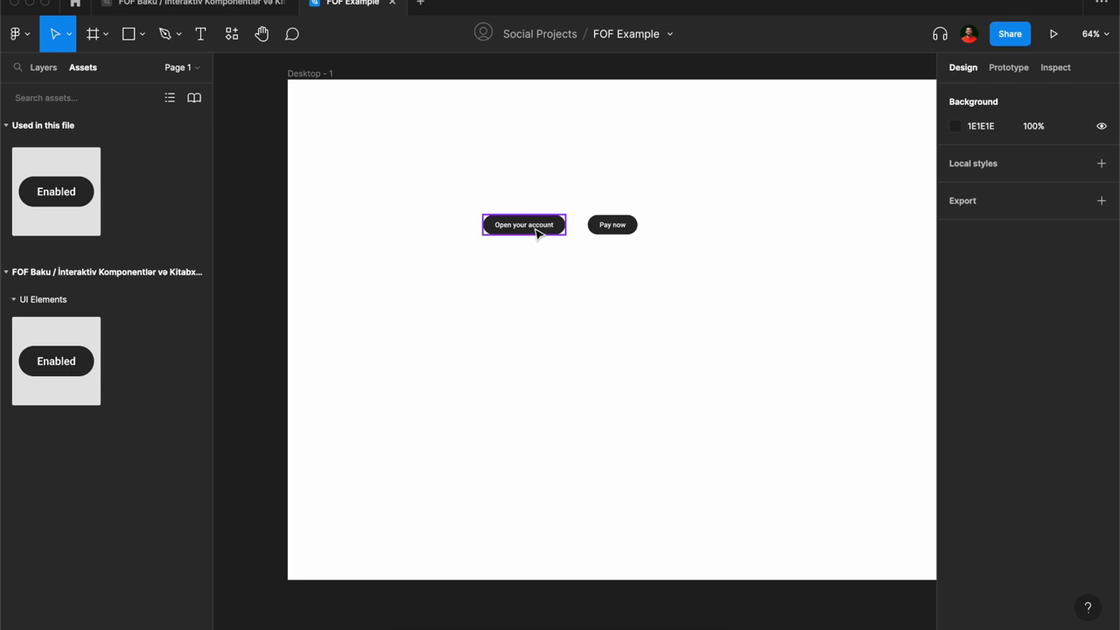
click(187, 5)
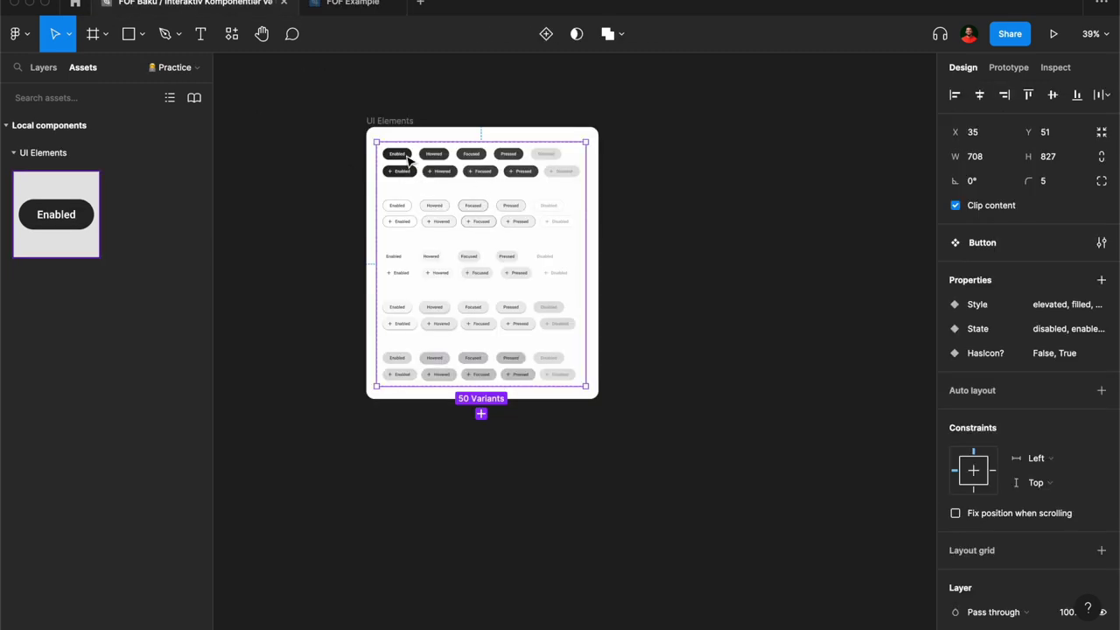
click(348, 17)
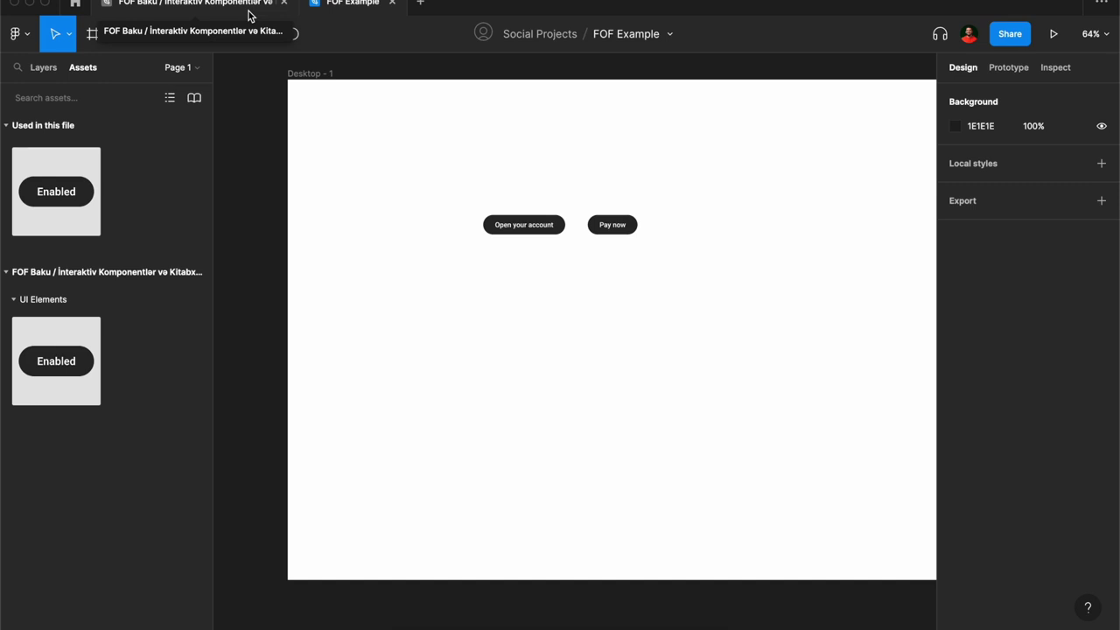
click(250, 5)
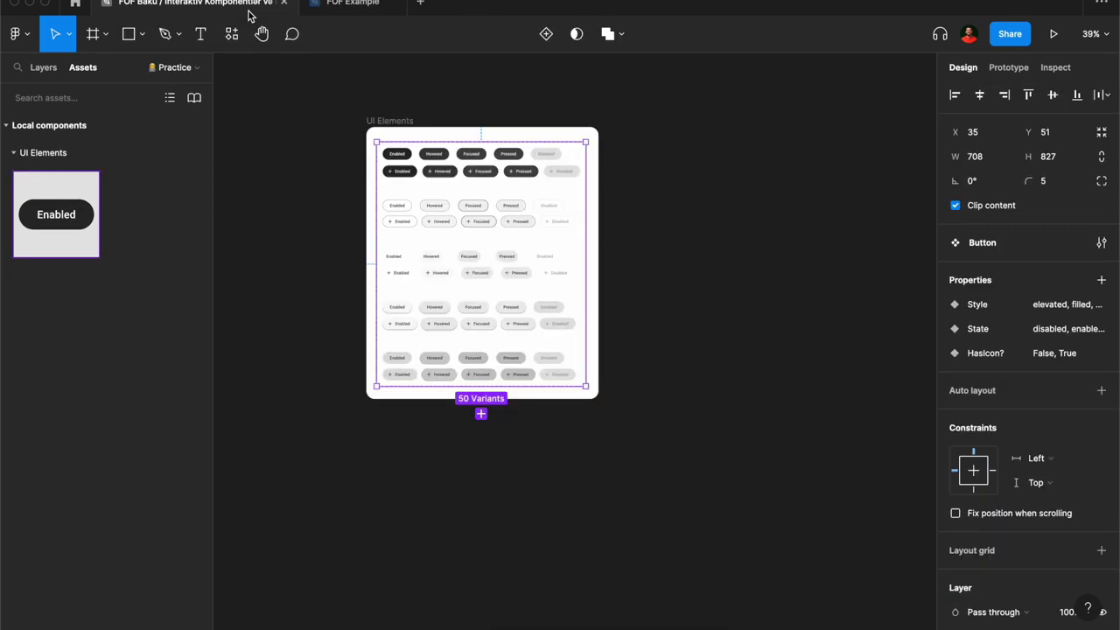
Step: Set corner radius 10 on the top two rows of filled button variants
scroll(404, 154, up, 5)
click(420, 163)
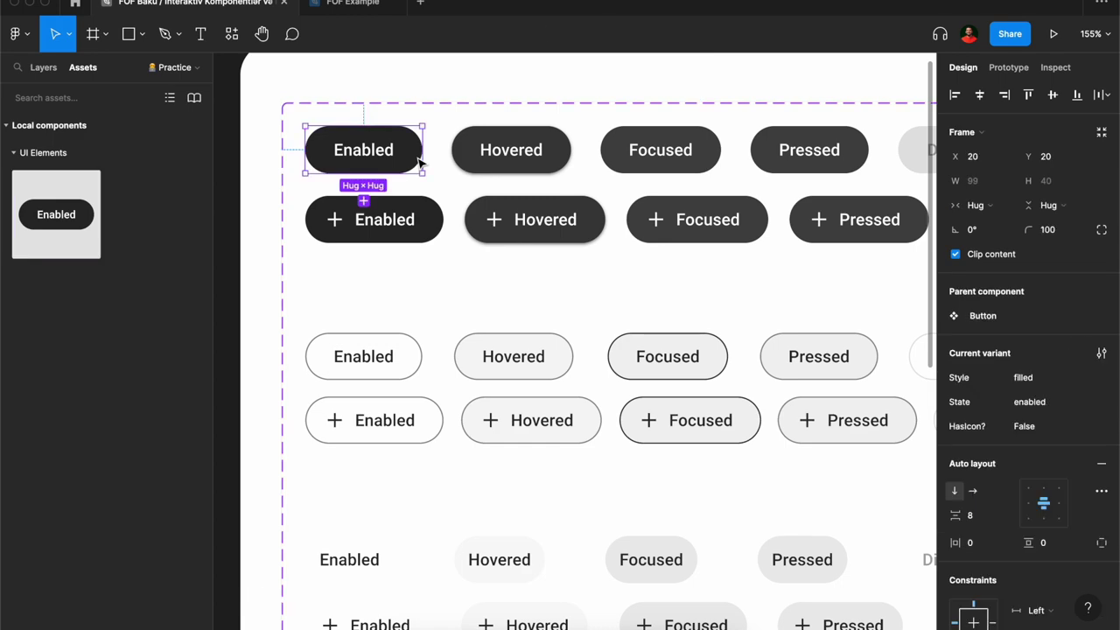
click(283, 105)
drag(283, 104, 416, 174)
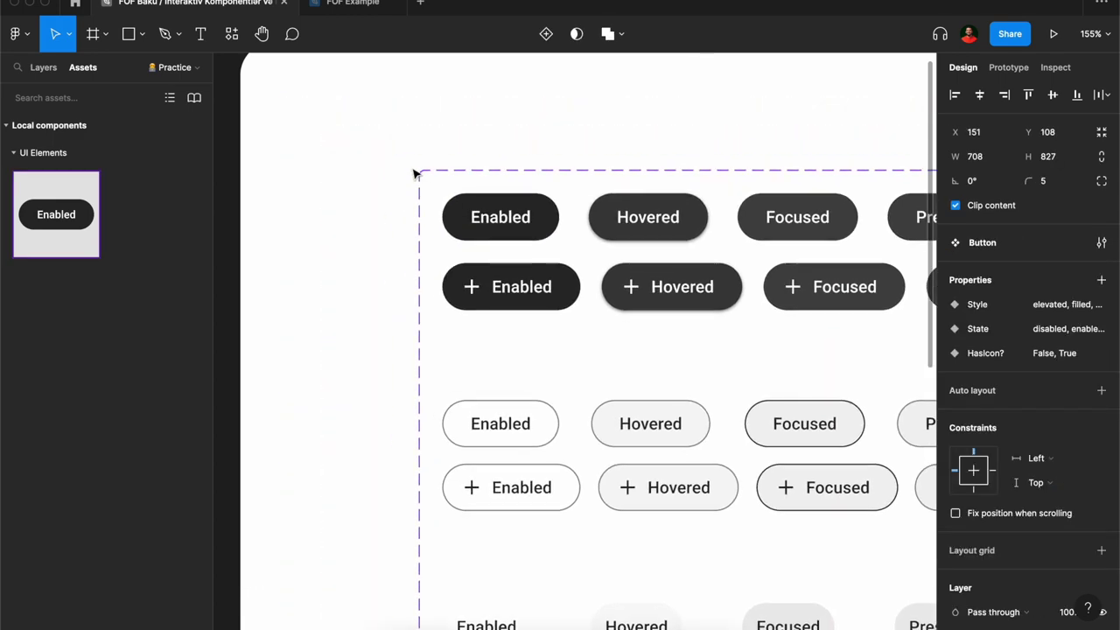
key(ctrl+z)
mouse_move(296, 115)
mouse_down()
mouse_move(986, 285)
mouse_move(836, 260)
mouse_up()
click(1058, 231)
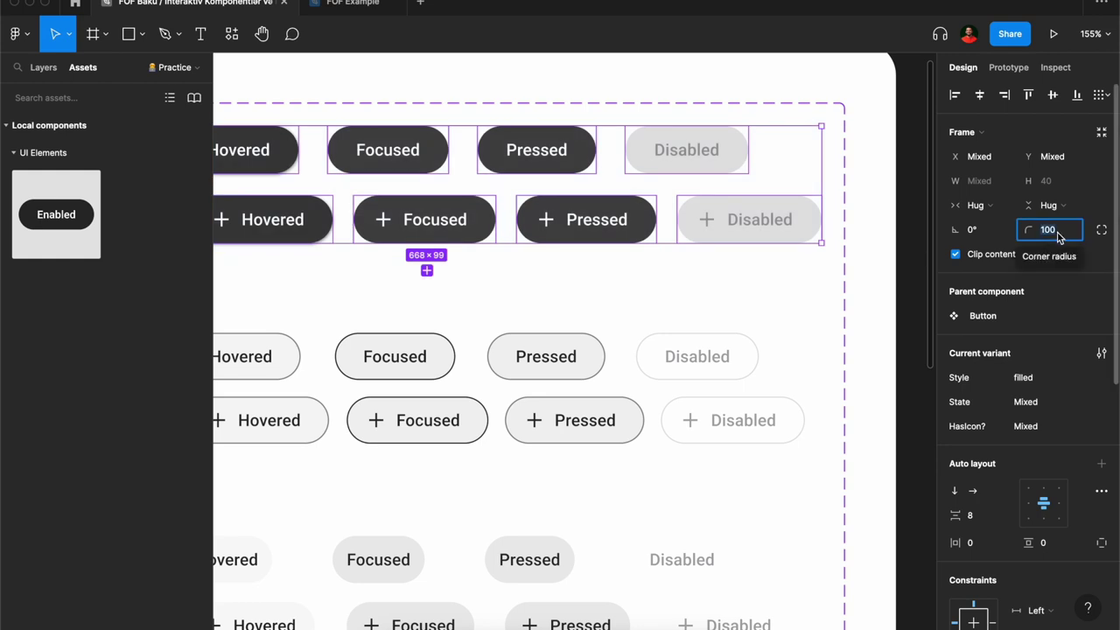
text(10)
key(Return)
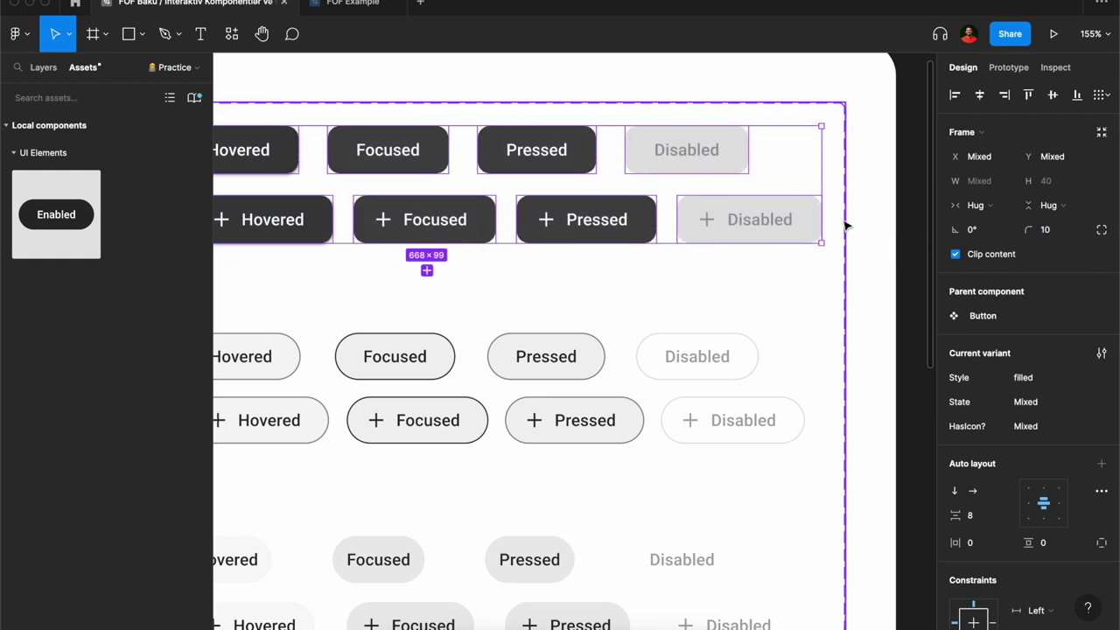
click(561, 95)
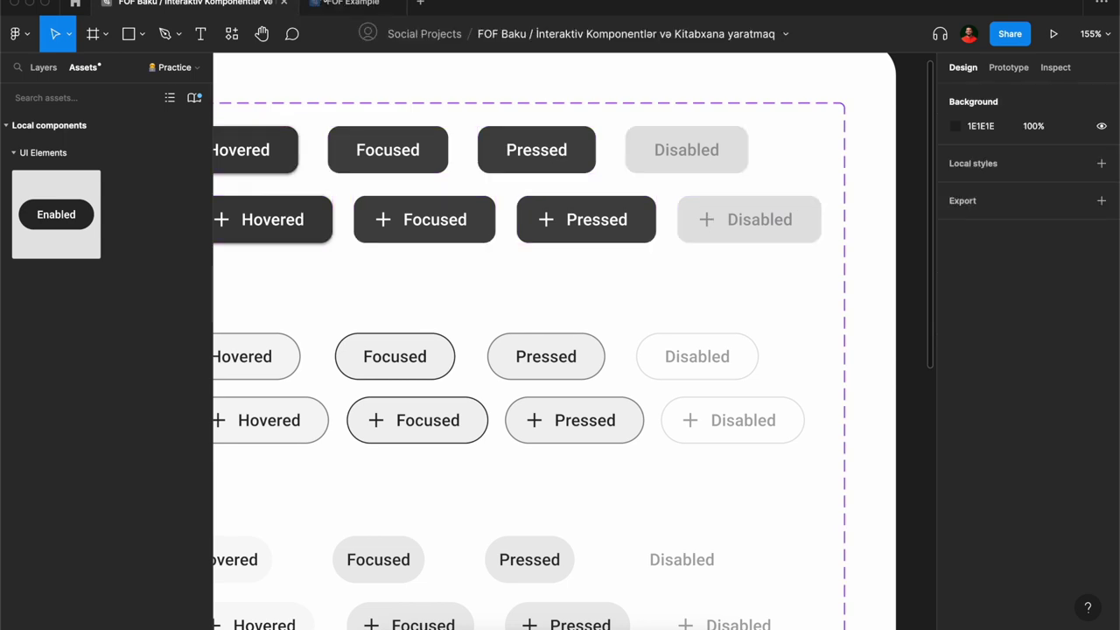
Step: Glance at FOF Example, then fit FOF Baku's UI Elements frame and open the team libraries list
click(325, 4)
scroll(537, 229, up, 5)
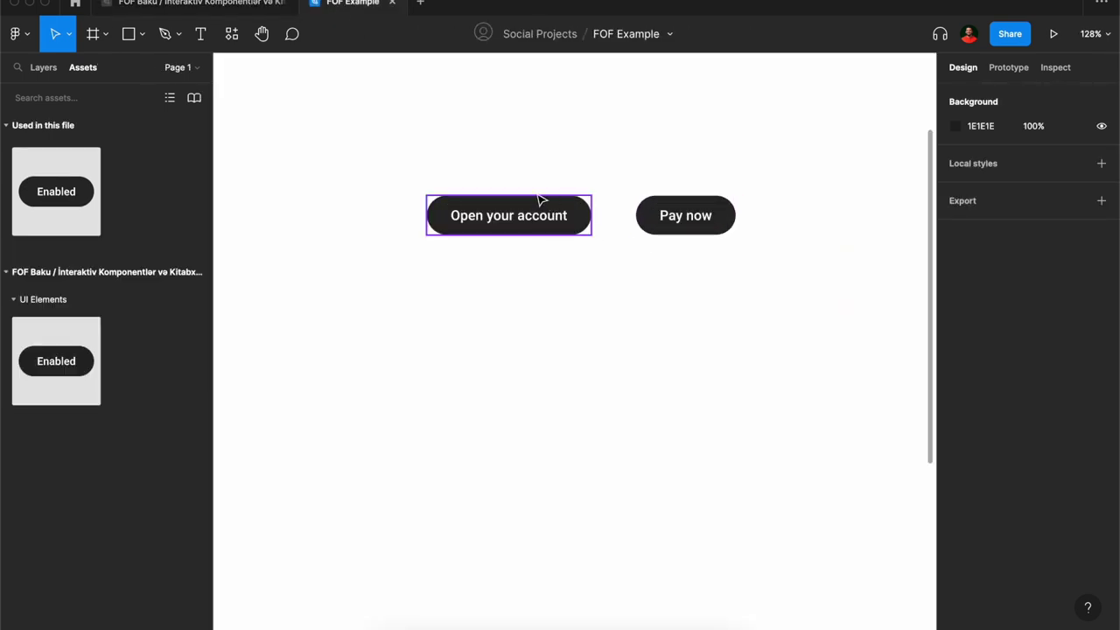
click(218, 7)
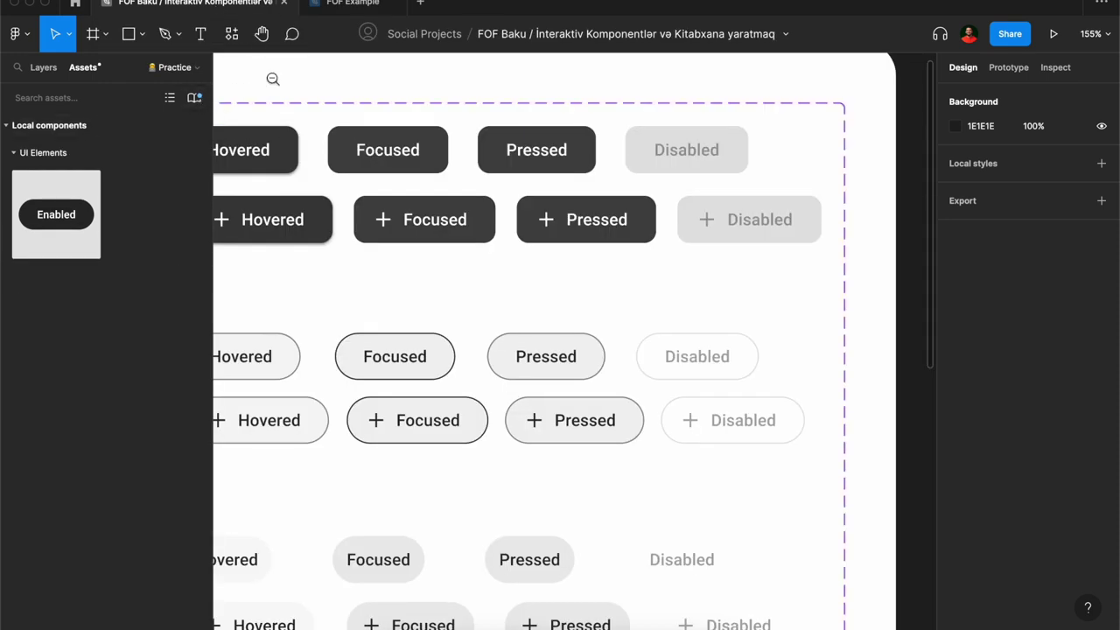
key(shift+1)
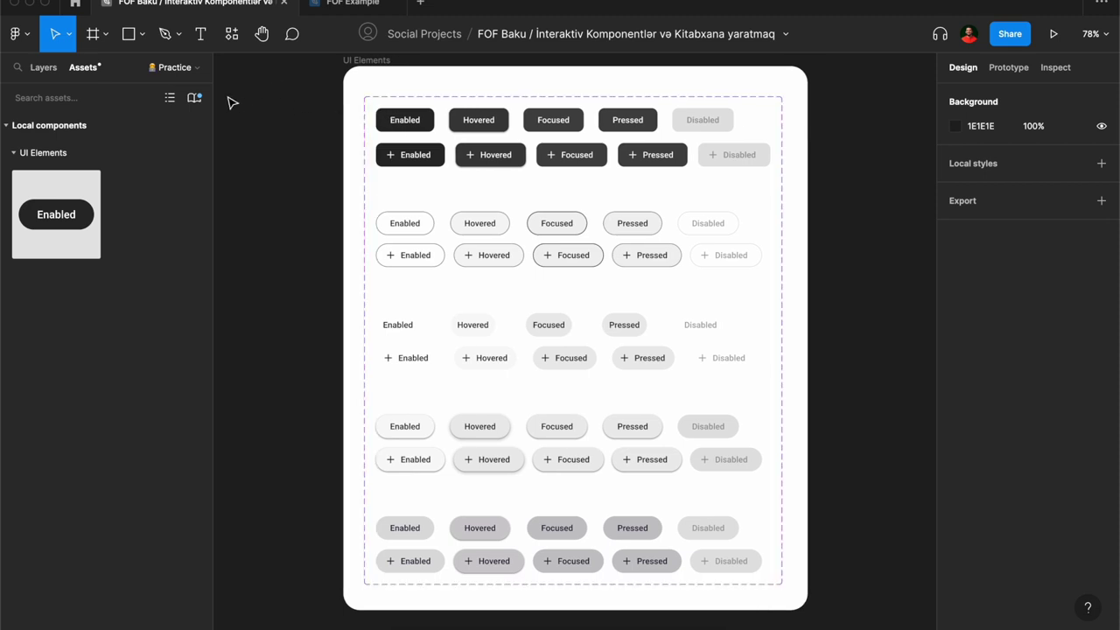
click(193, 98)
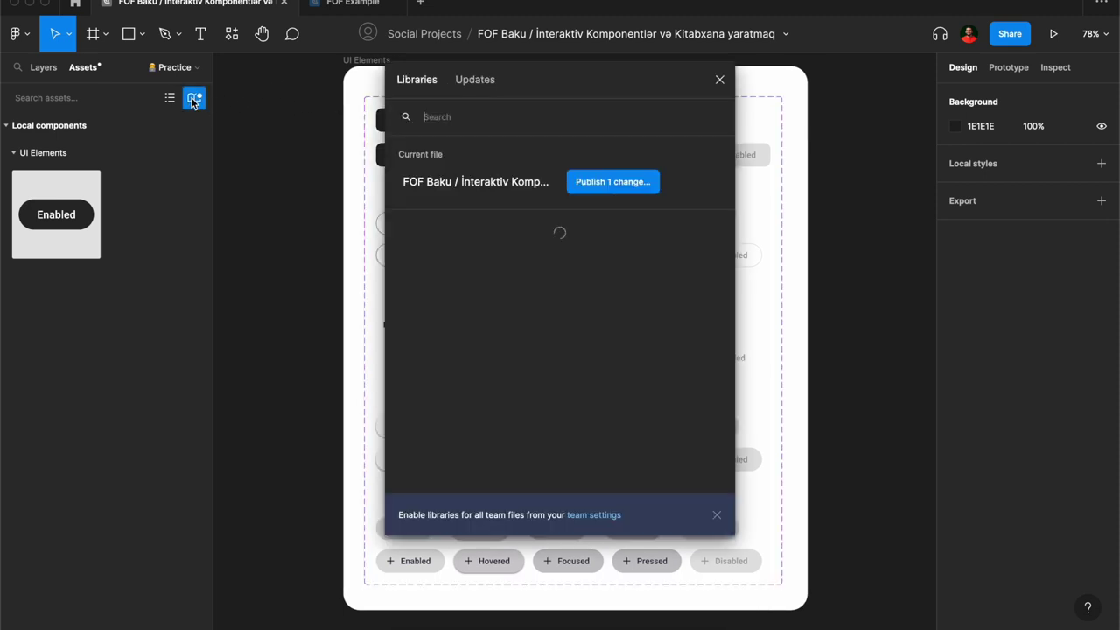
Step: Publish the corner-radius change to the Button component, then switch to FOF Example
click(610, 182)
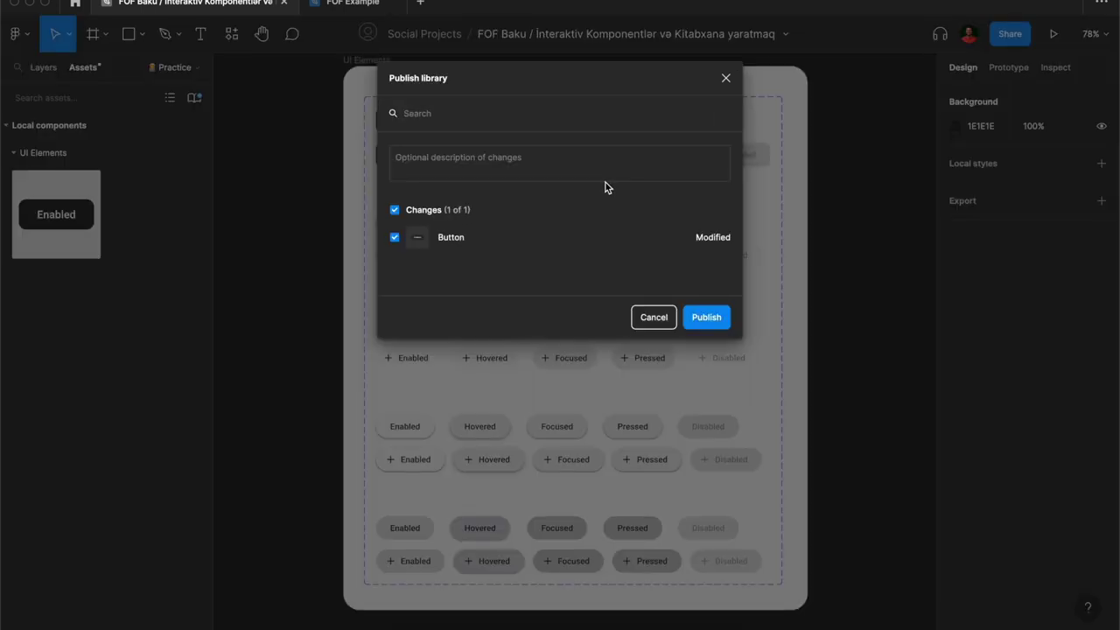
click(713, 317)
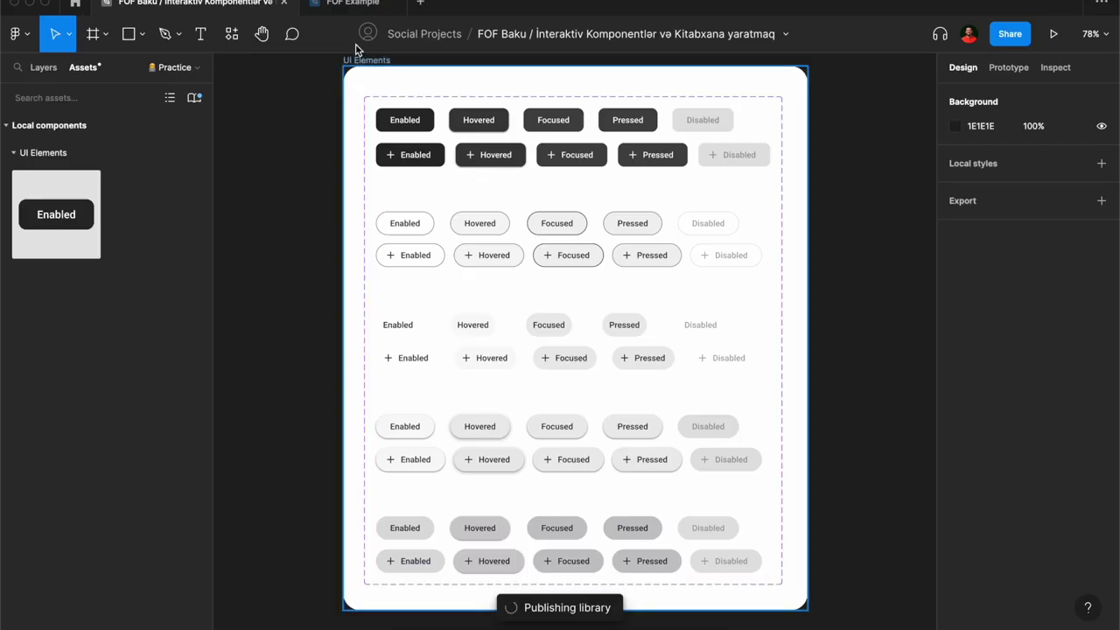
click(345, 11)
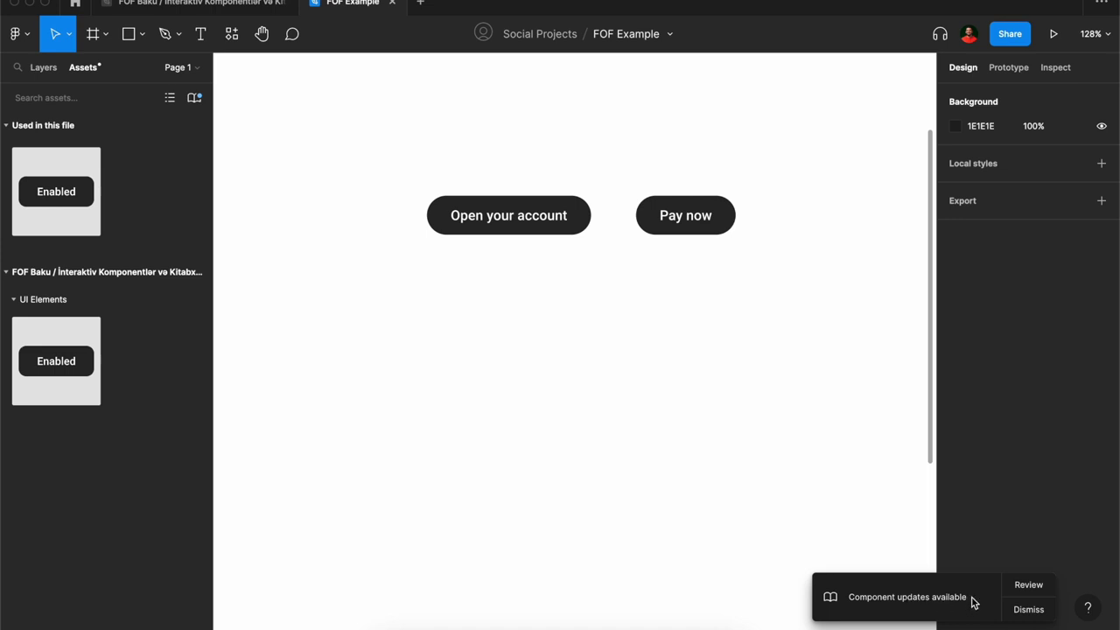
Step: Open the Button update review and compare versions in overlay and side-by-side views
click(1032, 585)
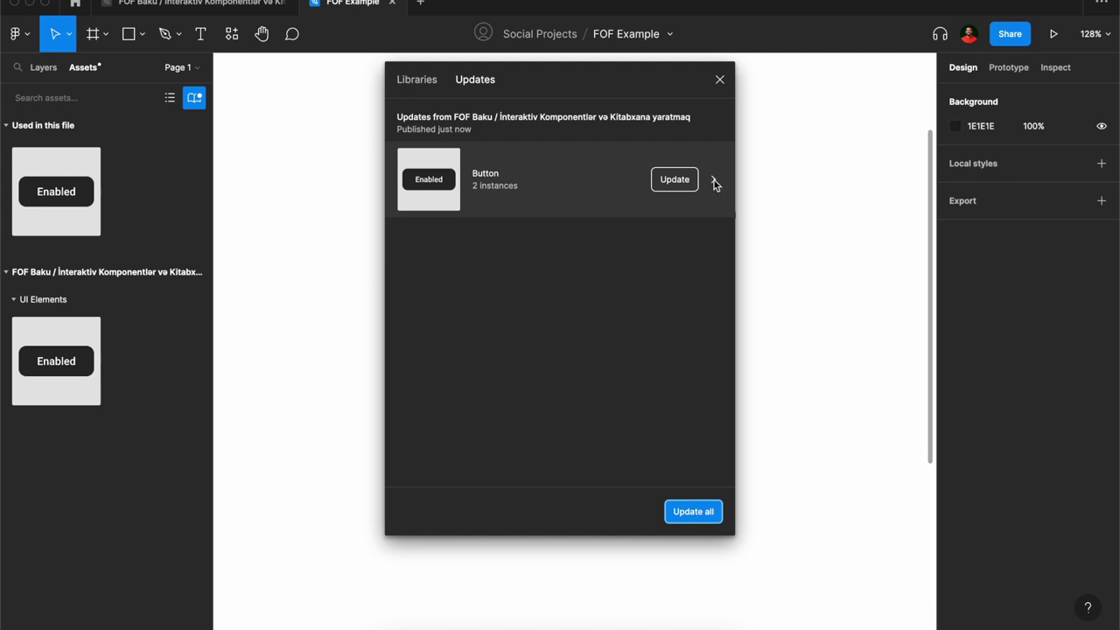
click(714, 180)
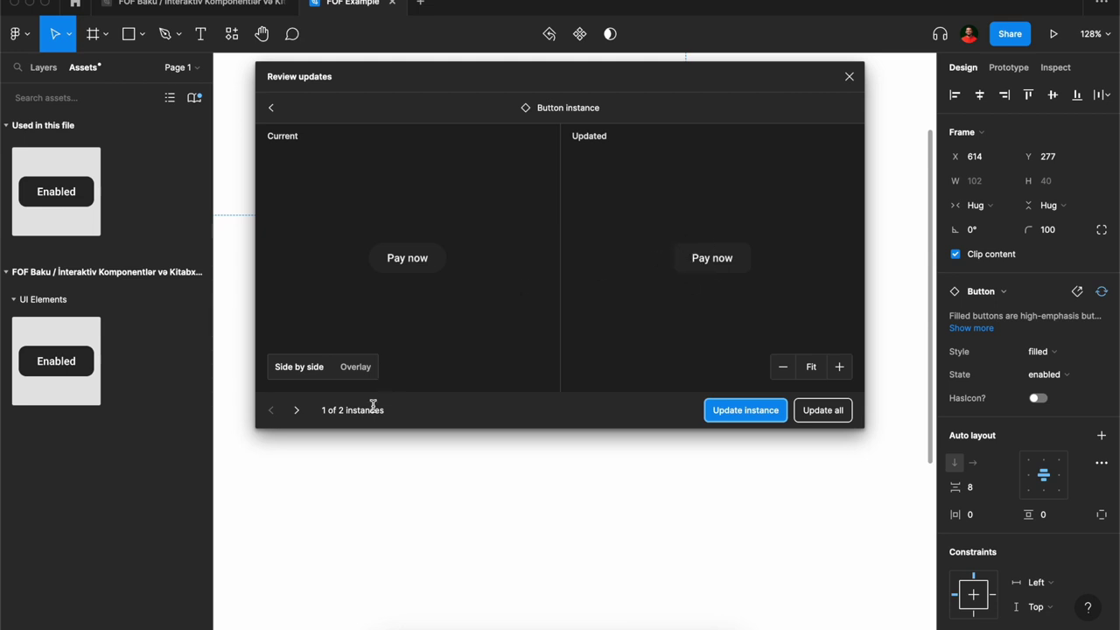
click(364, 374)
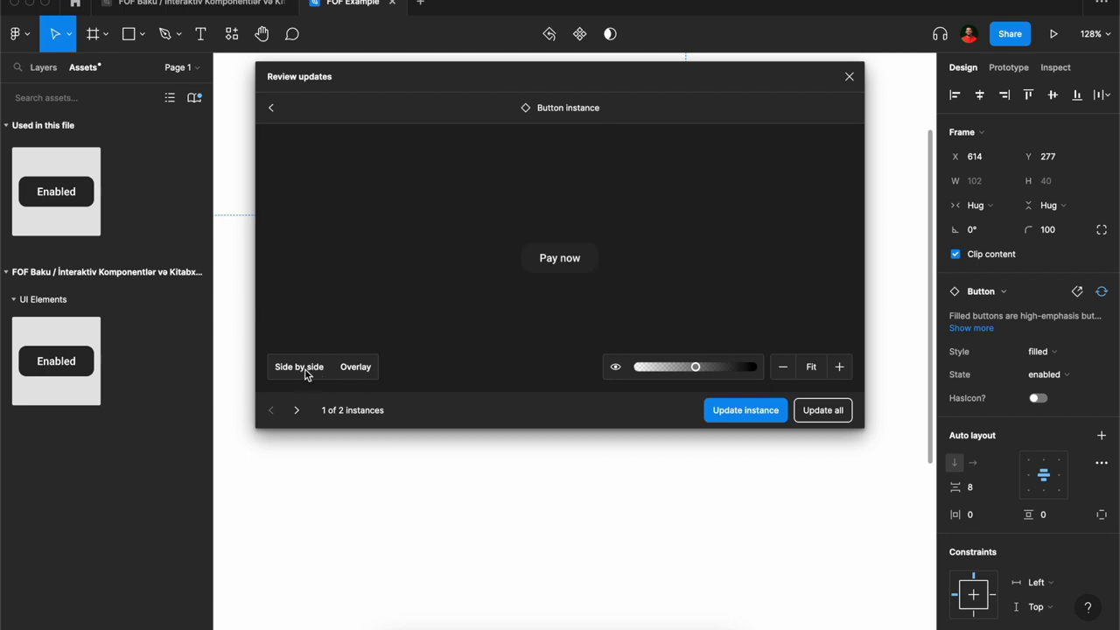
click(308, 375)
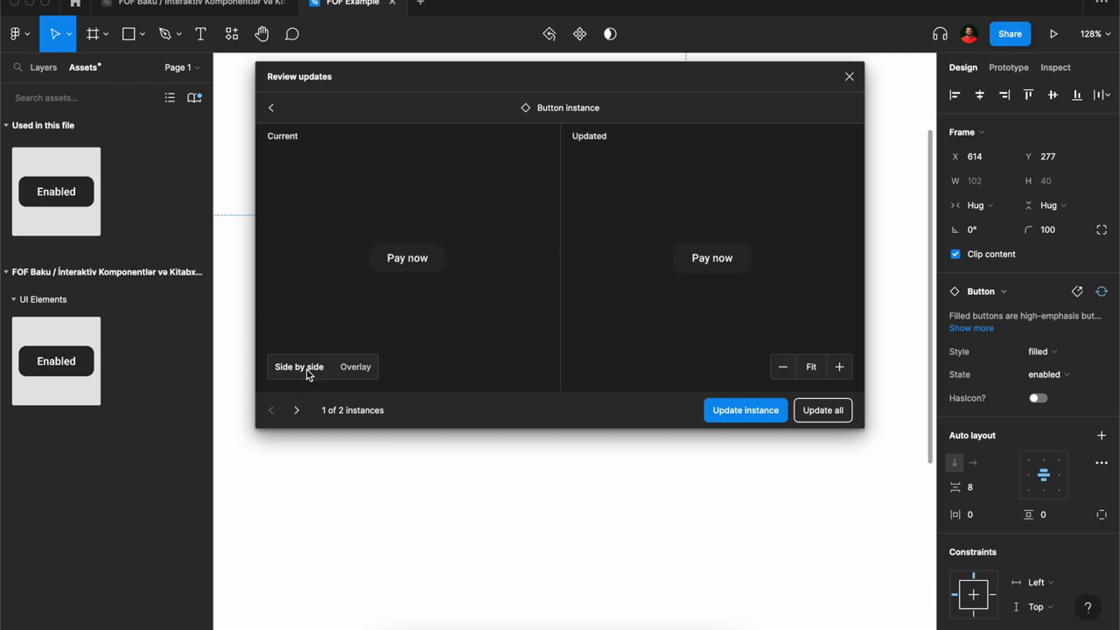
click(356, 369)
mouse_move(697, 374)
mouse_down()
mouse_move(612, 374)
mouse_move(842, 373)
mouse_move(616, 373)
mouse_up()
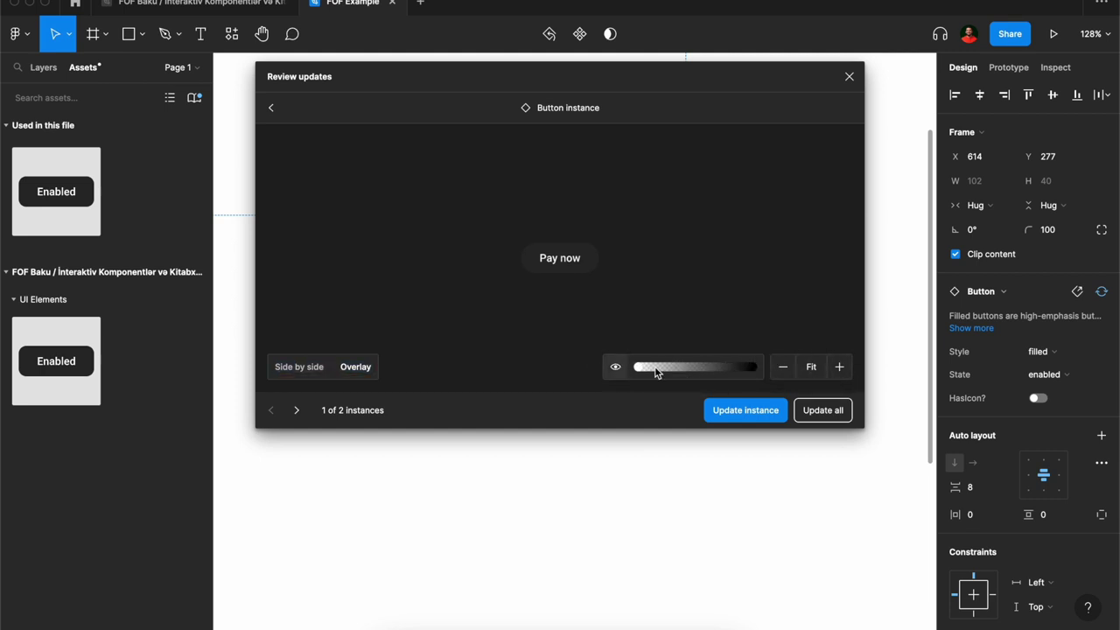
Step: Zoom the Pay now previews to 400%, then update all Button instances and close the review
click(839, 368)
click(839, 369)
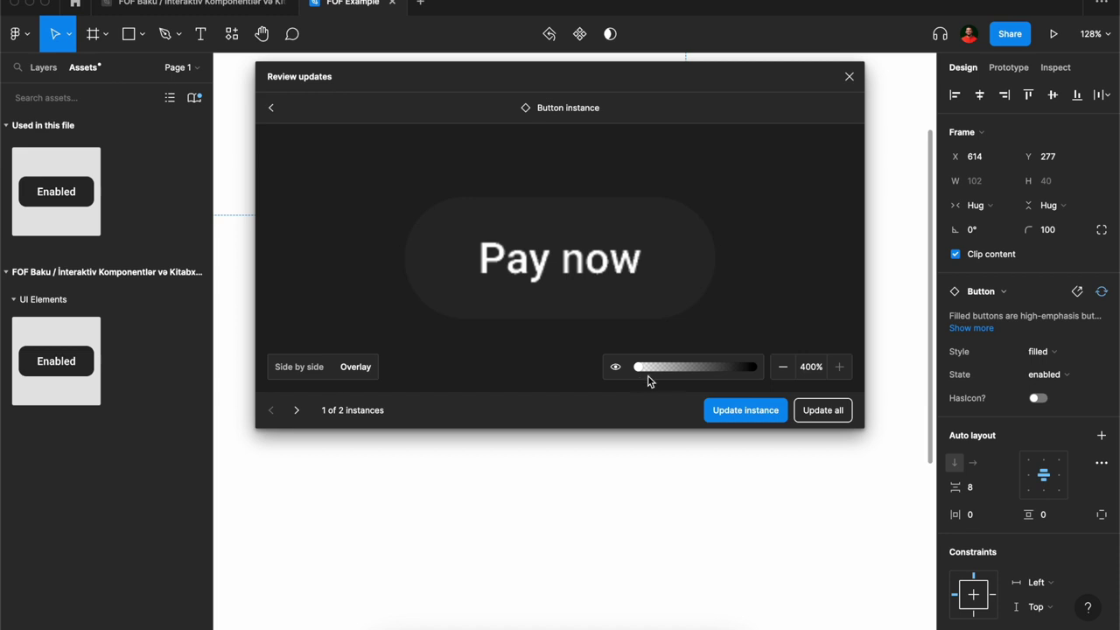
drag(648, 375, 792, 372)
click(306, 368)
click(839, 368)
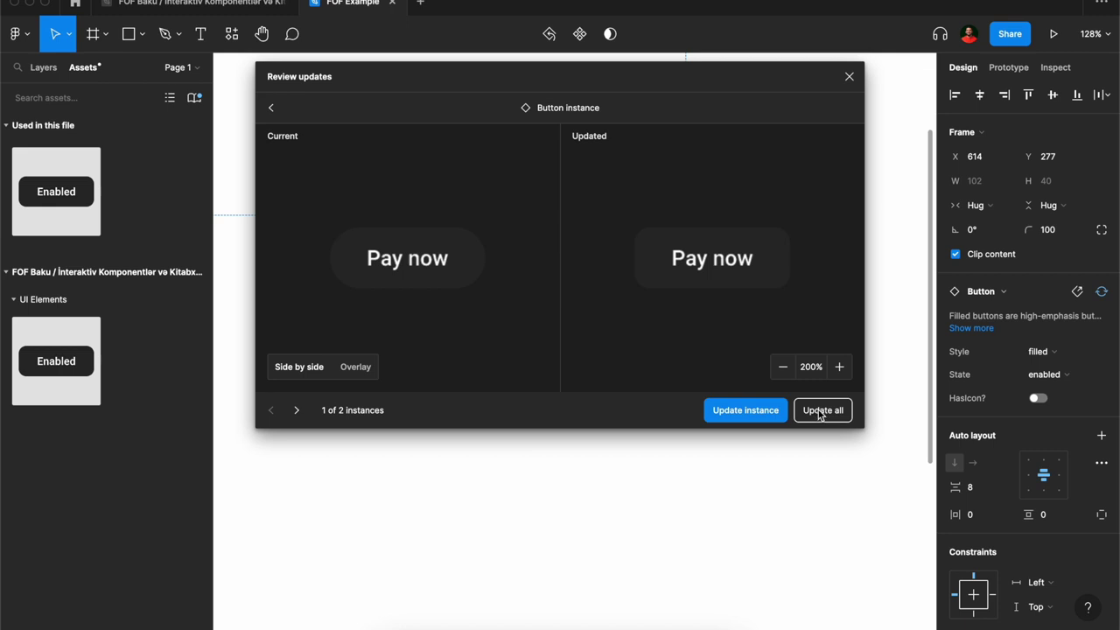
click(820, 413)
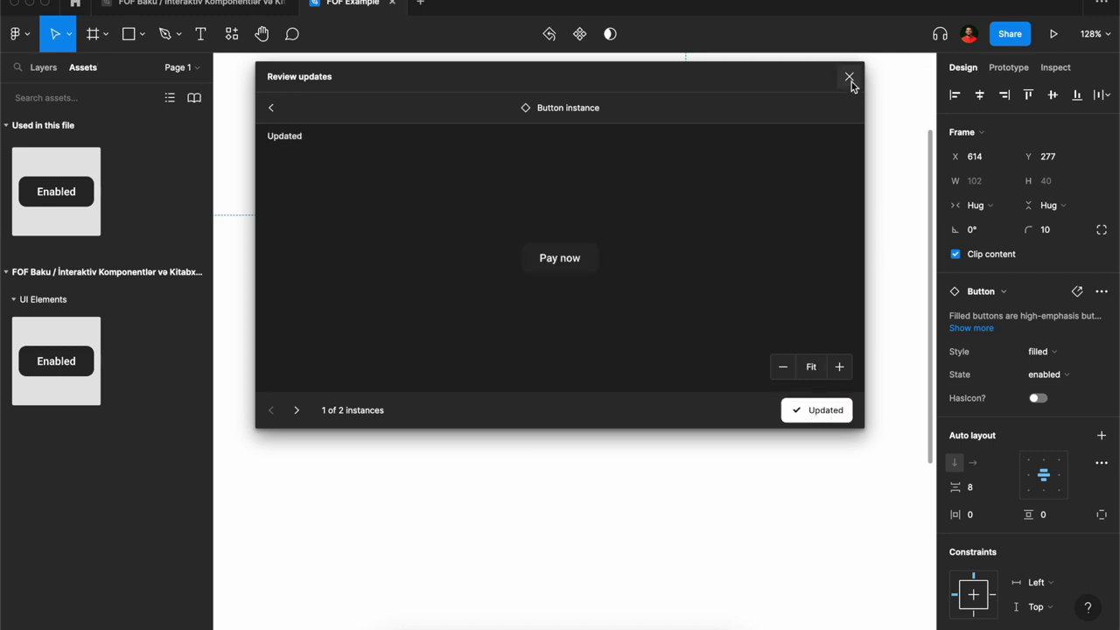
click(849, 76)
click(624, 143)
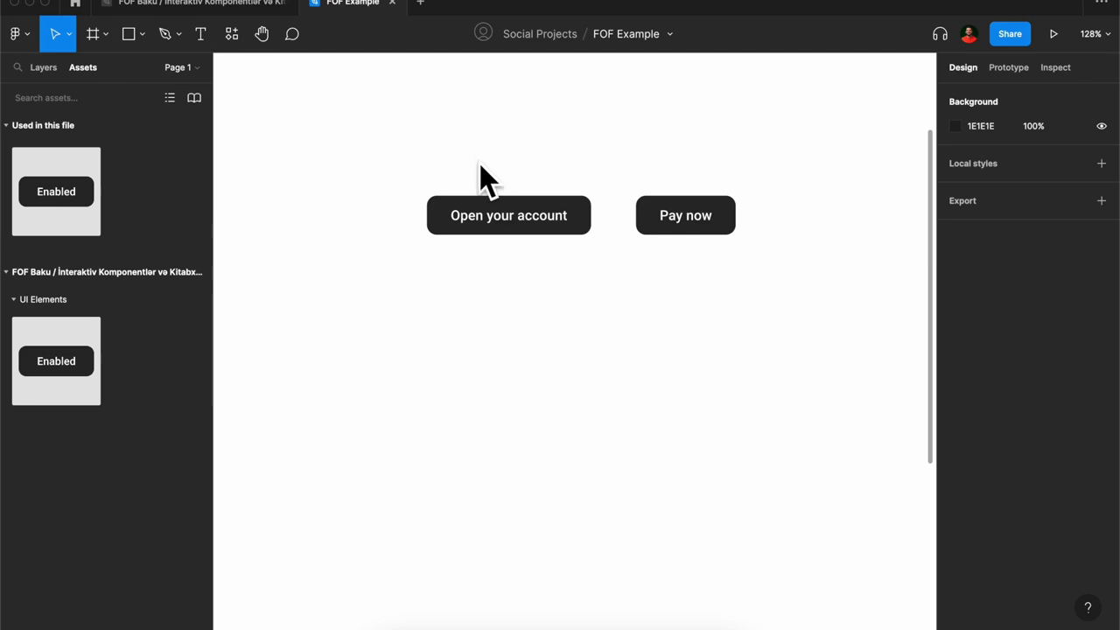
Step: Create a new blank design file with a 1440×1024 Desktop frame
alt+click(476, 150)
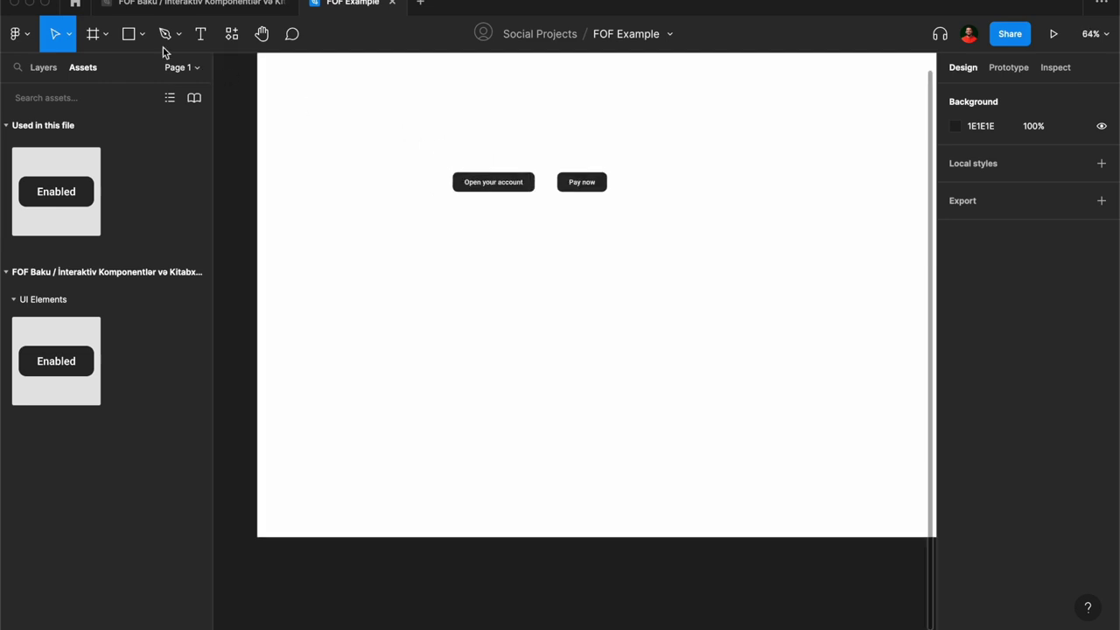
click(86, 11)
click(308, 134)
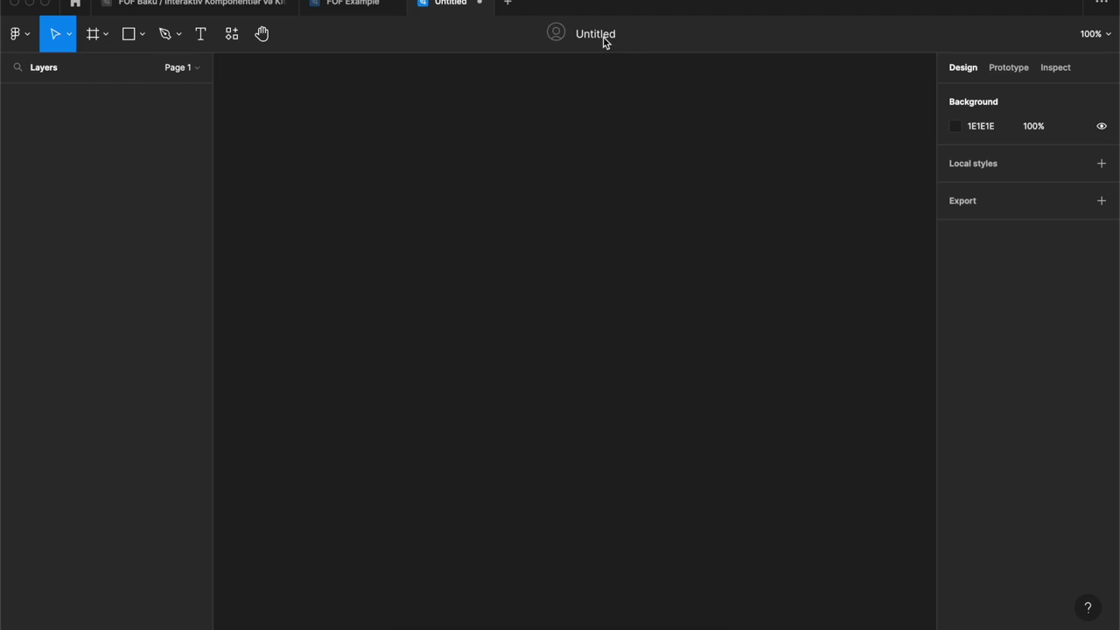
key(f)
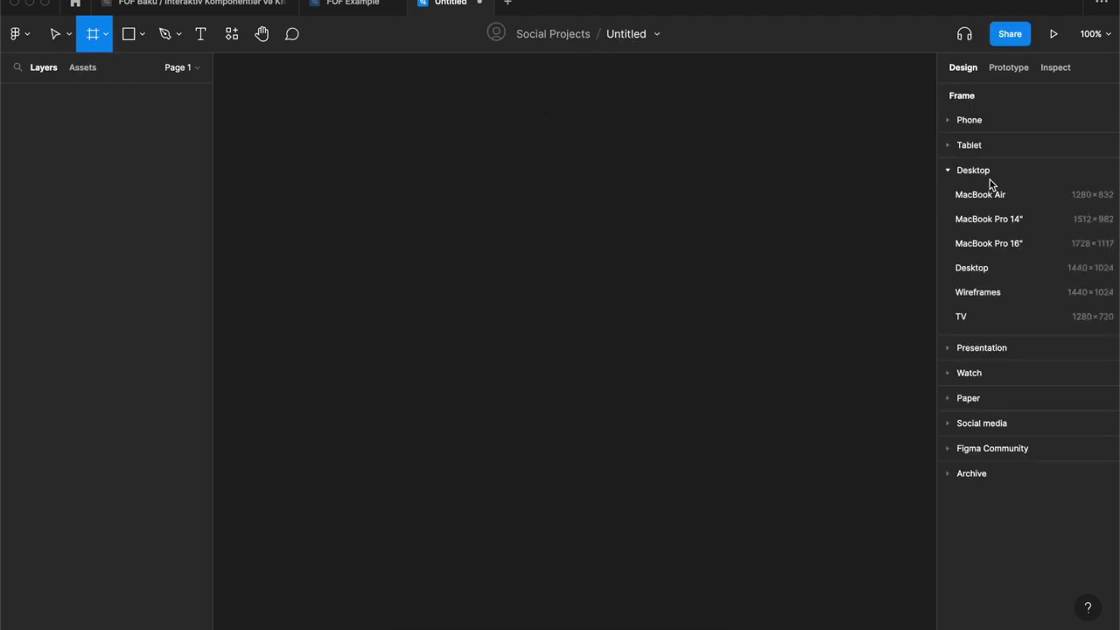
click(980, 268)
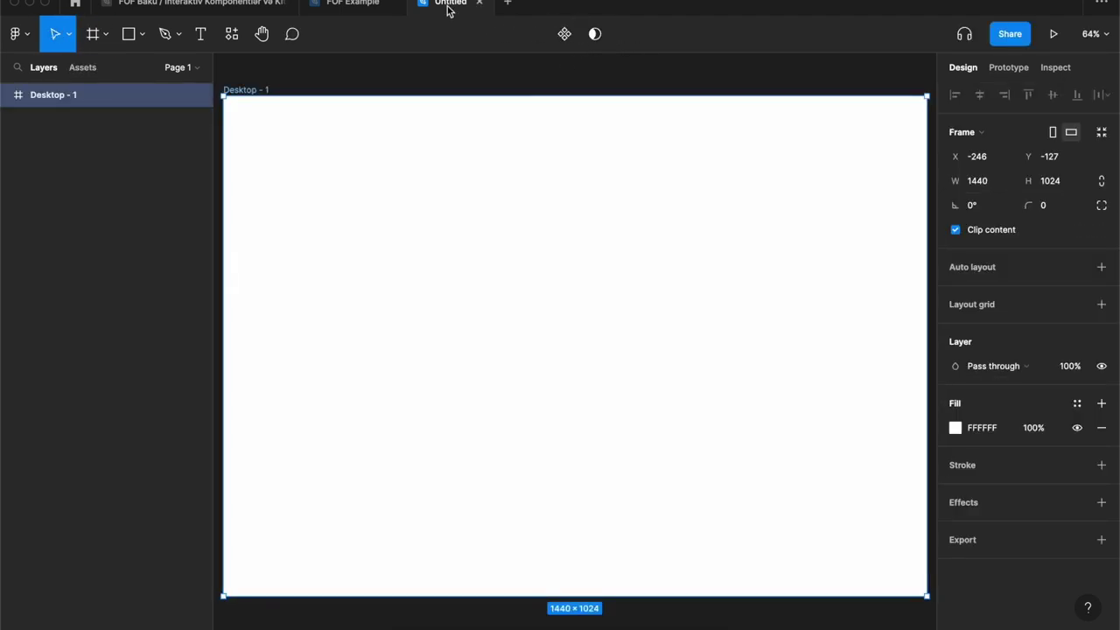
click(493, 85)
Step: Rename the file to 'FOF Example #2'
click(621, 35)
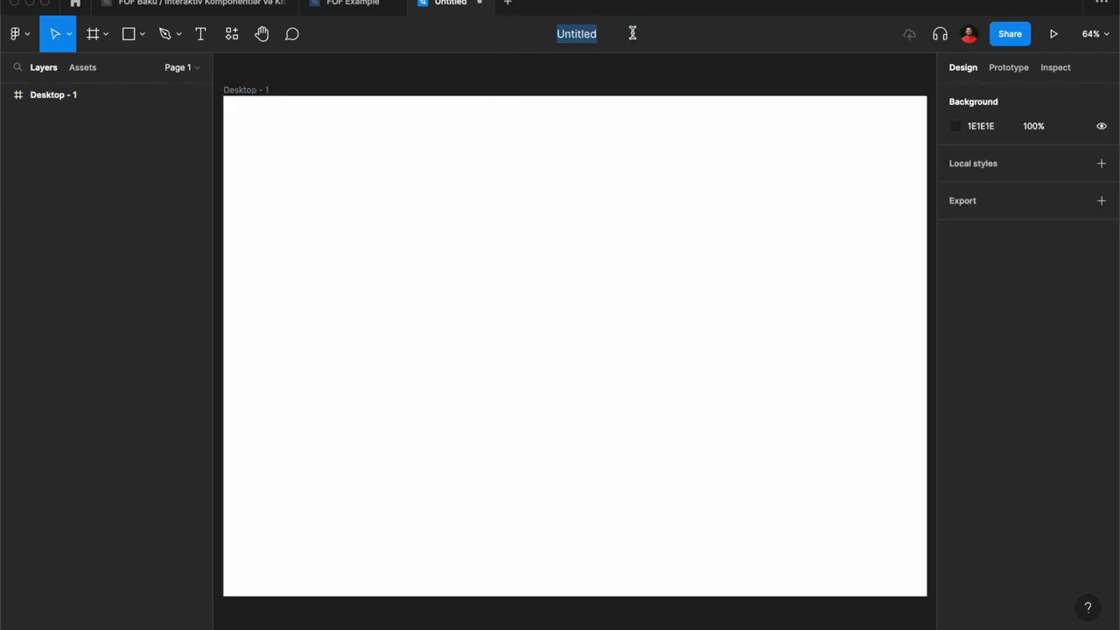
text(FOF Example #2)
key(Return)
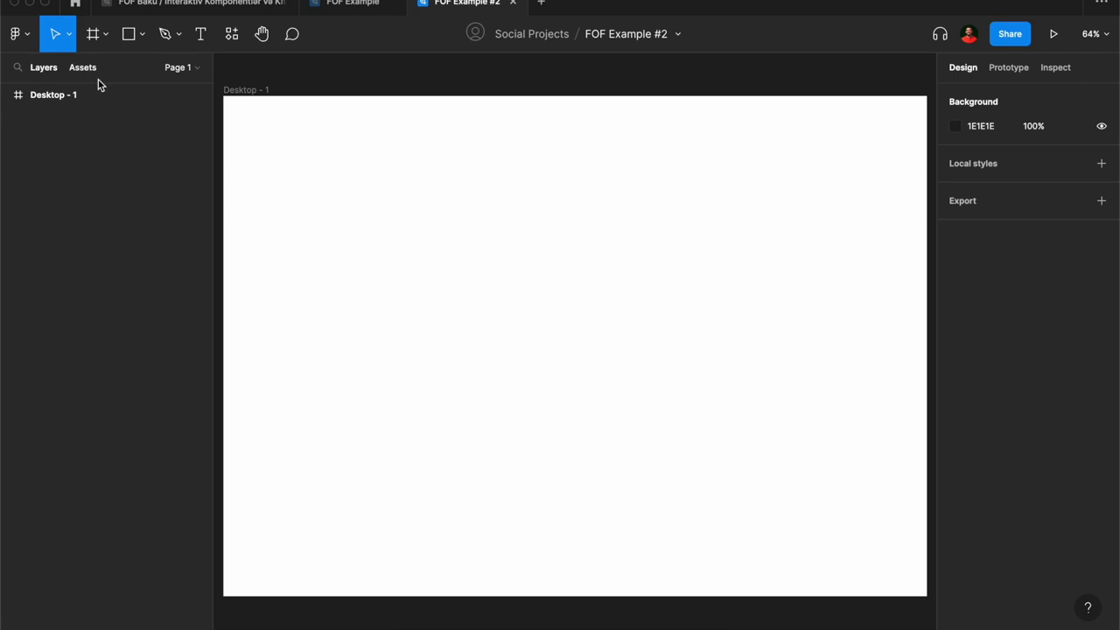
Step: Enable the FOF Baku team library and place a Button instance on the Desktop frame
click(98, 70)
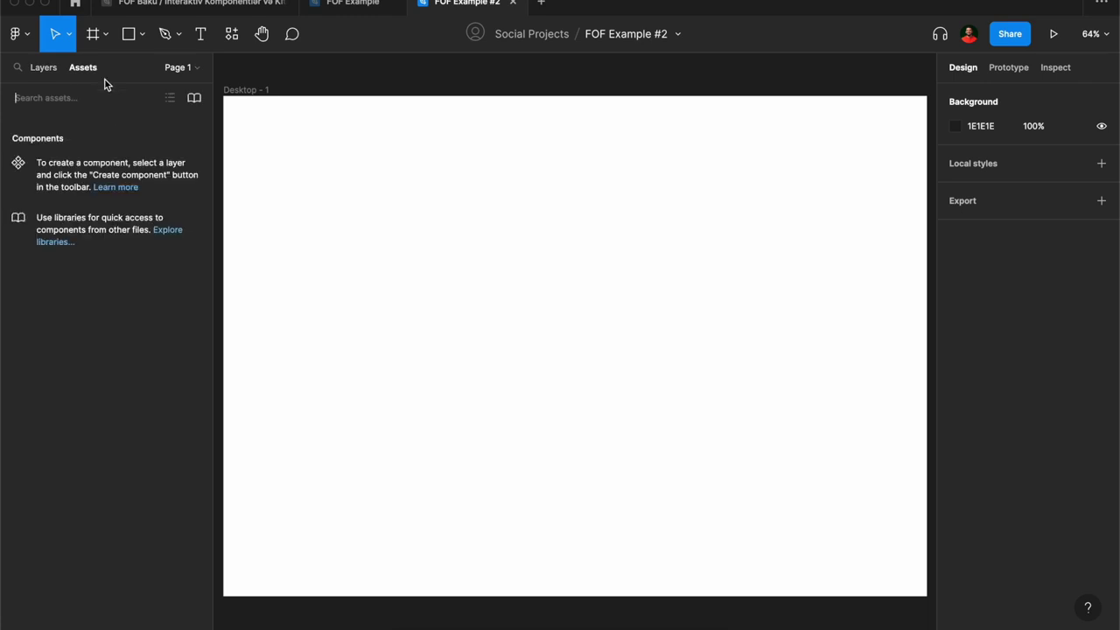
click(194, 98)
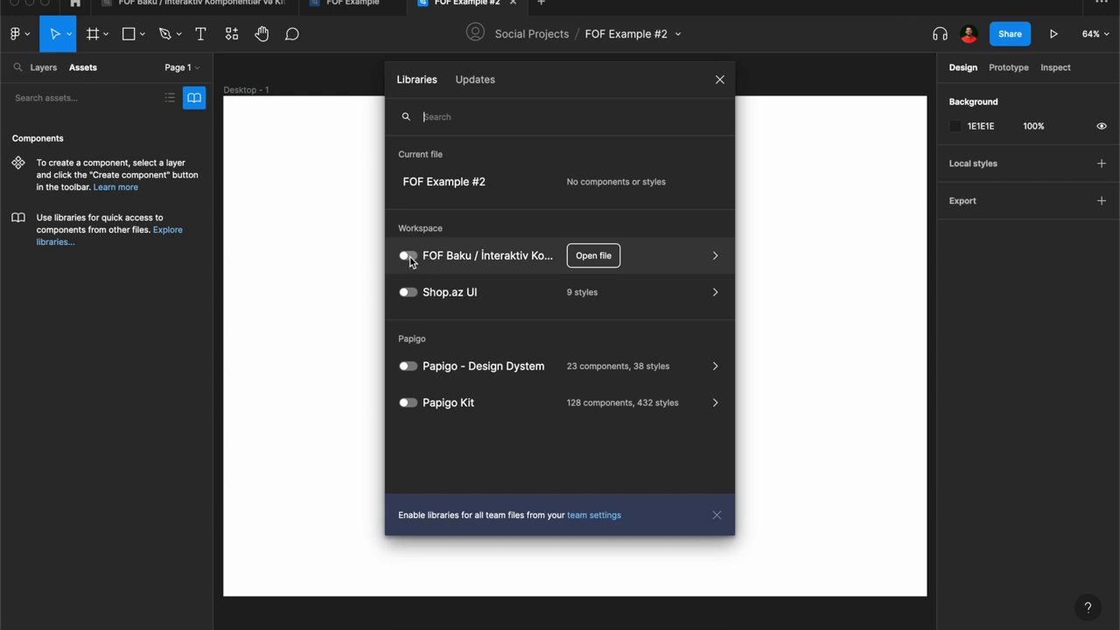
click(409, 256)
drag(43, 216, 319, 233)
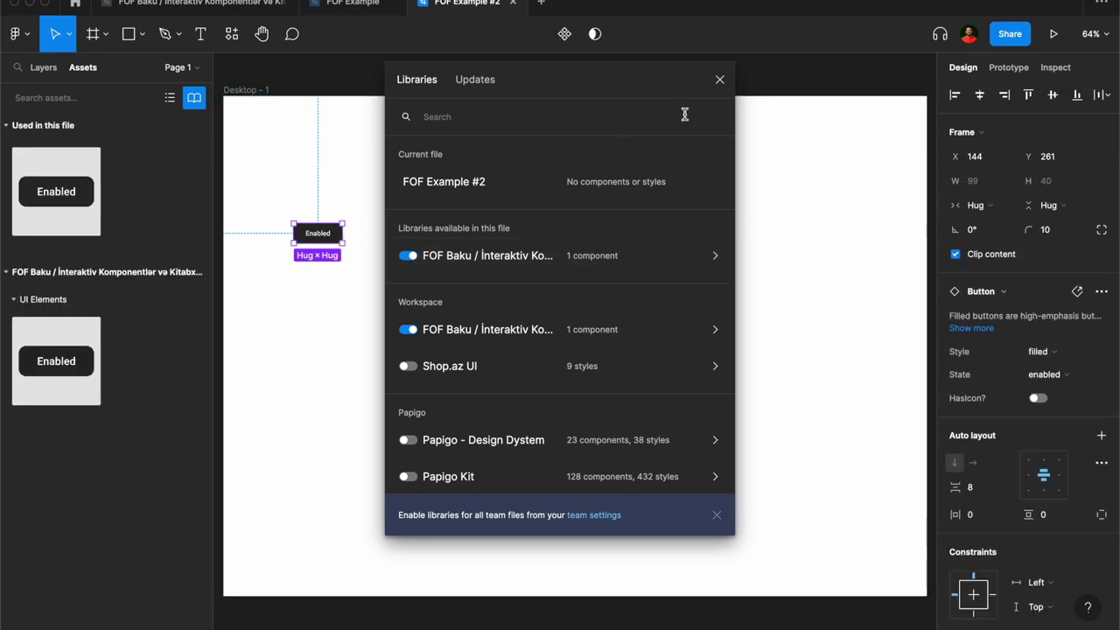
click(719, 80)
drag(318, 233, 534, 254)
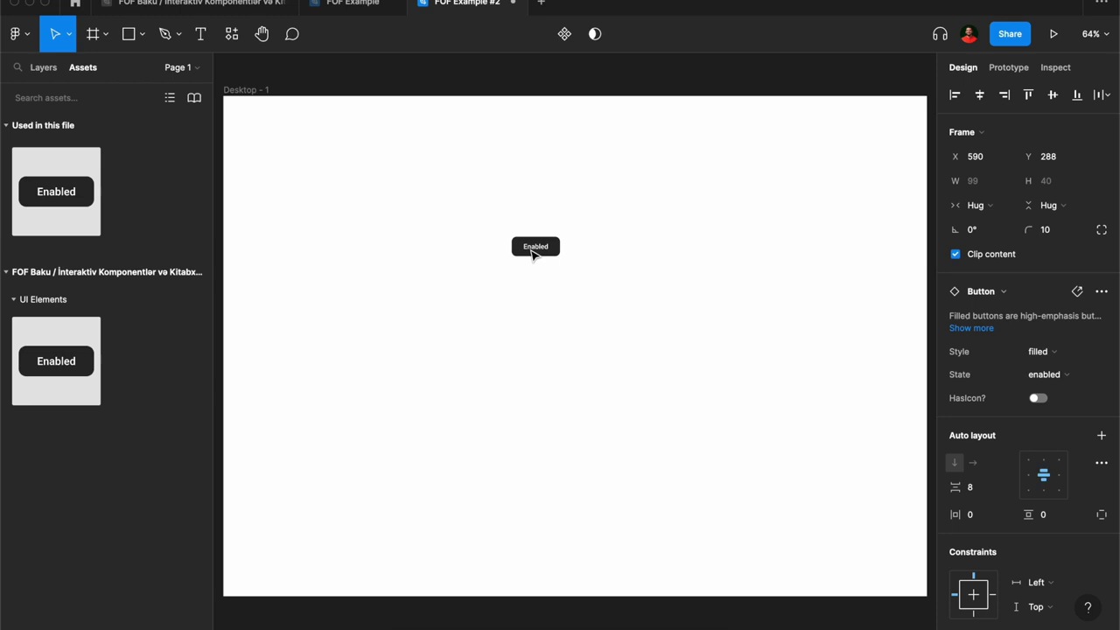
Step: Set the Button instance's State to hovered and Style to outlined
click(1063, 375)
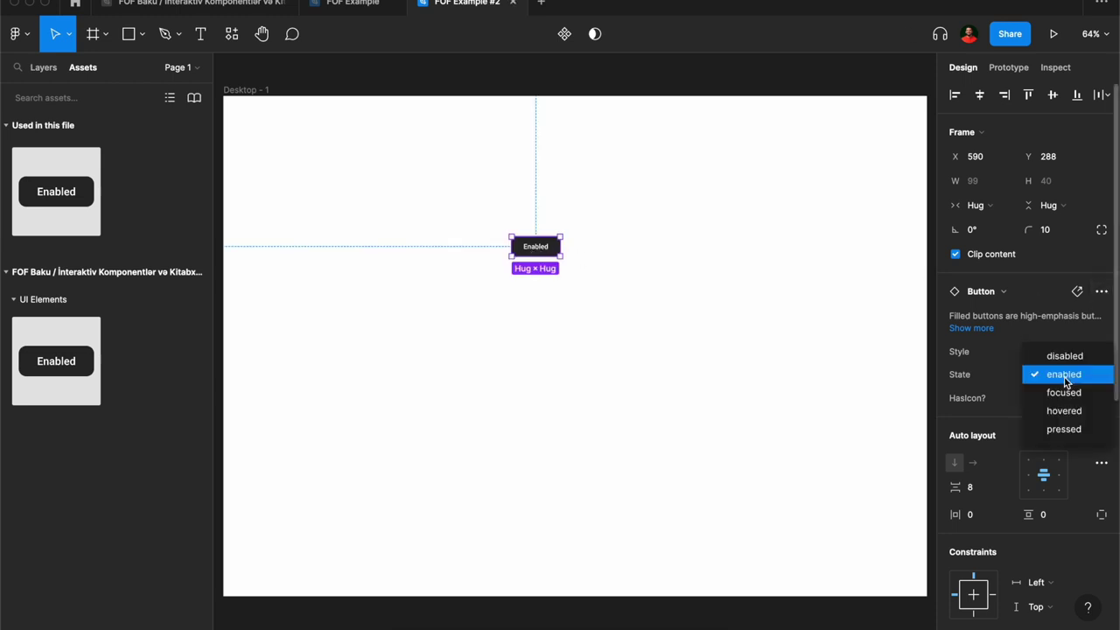
click(1064, 411)
click(1054, 352)
click(1053, 371)
click(603, 271)
click(540, 240)
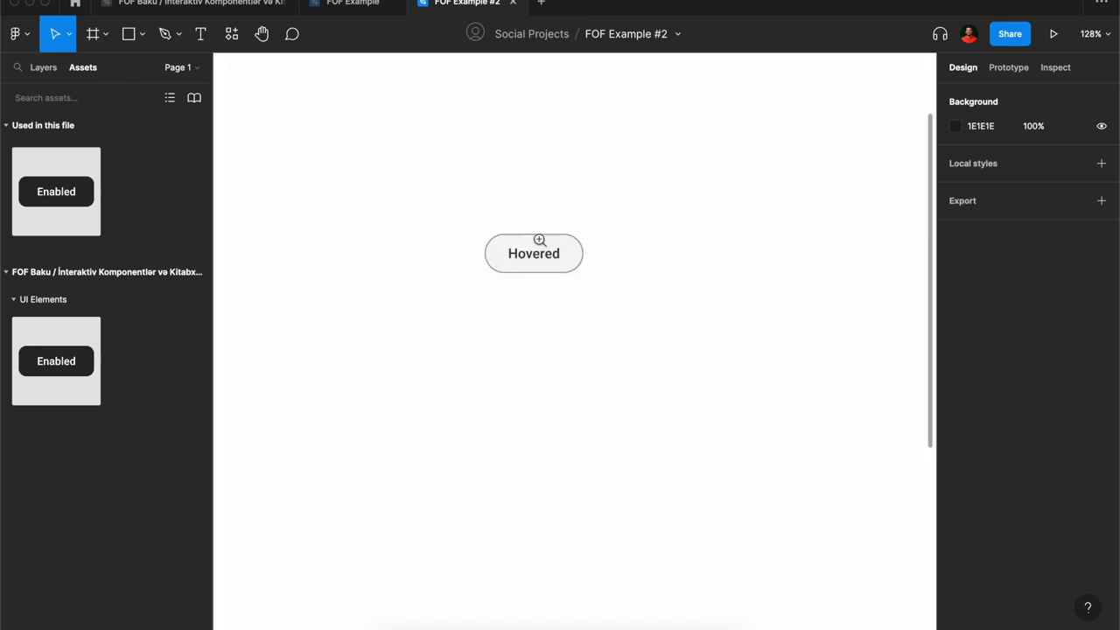
click(186, 3)
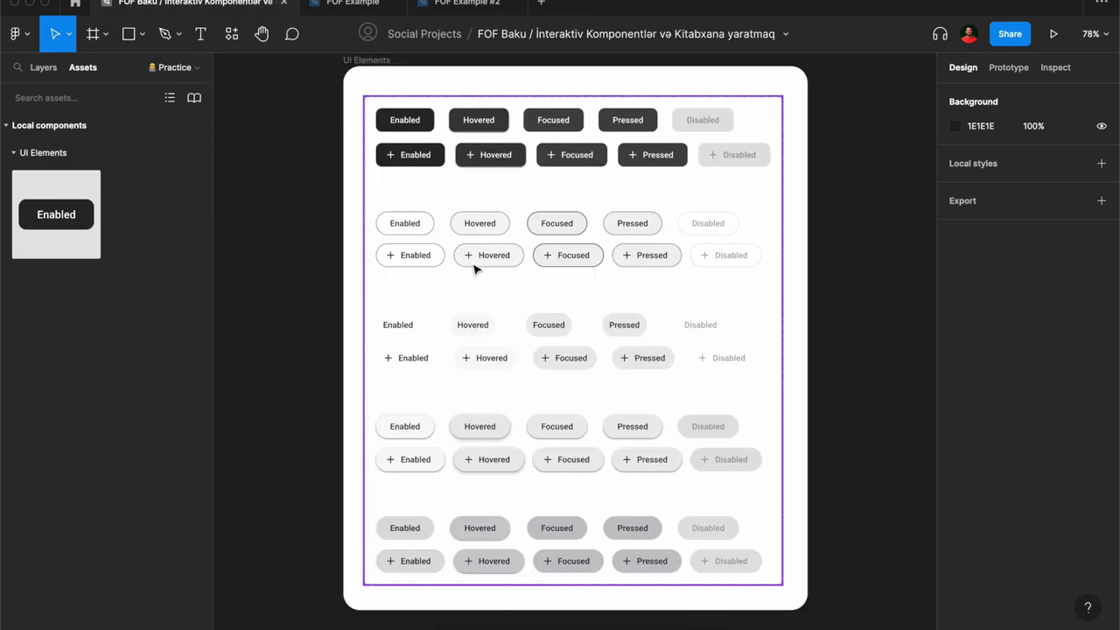
Step: Add a red F37878 fill to the outlined Hovered Button variant
click(503, 225)
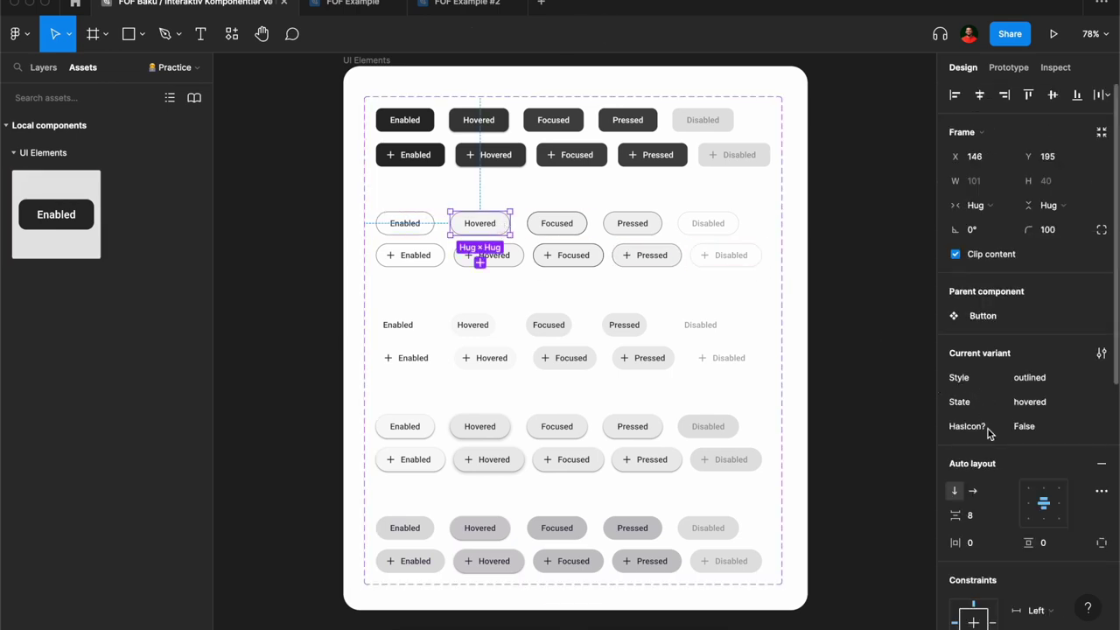
scroll(990, 447, down, 3)
scroll(994, 464, down, 3)
scroll(972, 481, down, 2)
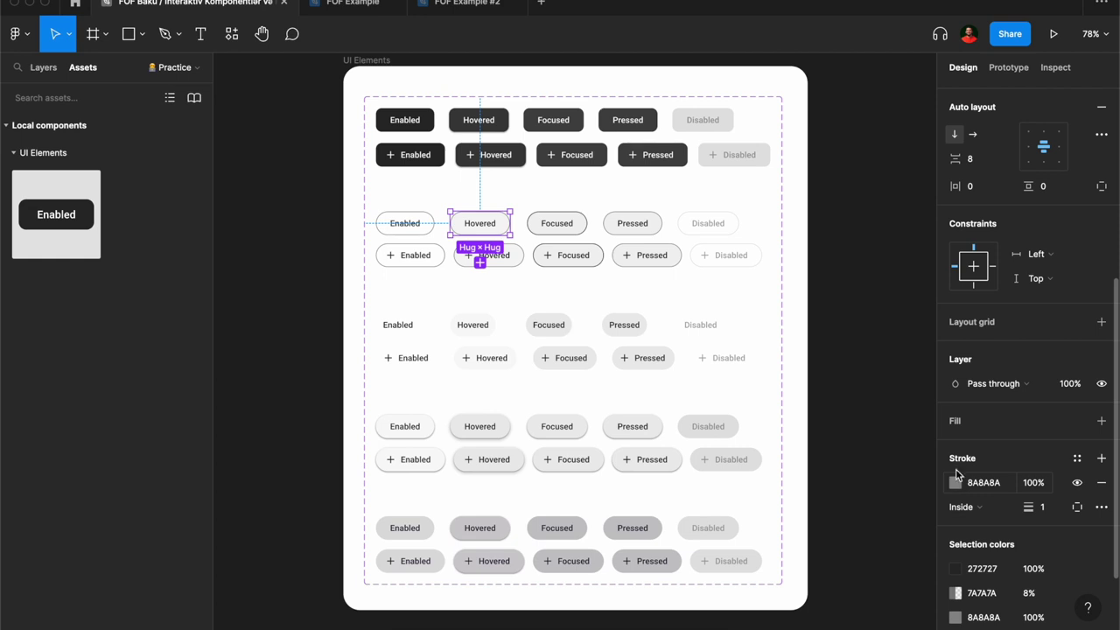
click(962, 427)
click(955, 446)
mouse_move(881, 349)
mouse_down()
mouse_move(898, 310)
mouse_move(847, 267)
mouse_up()
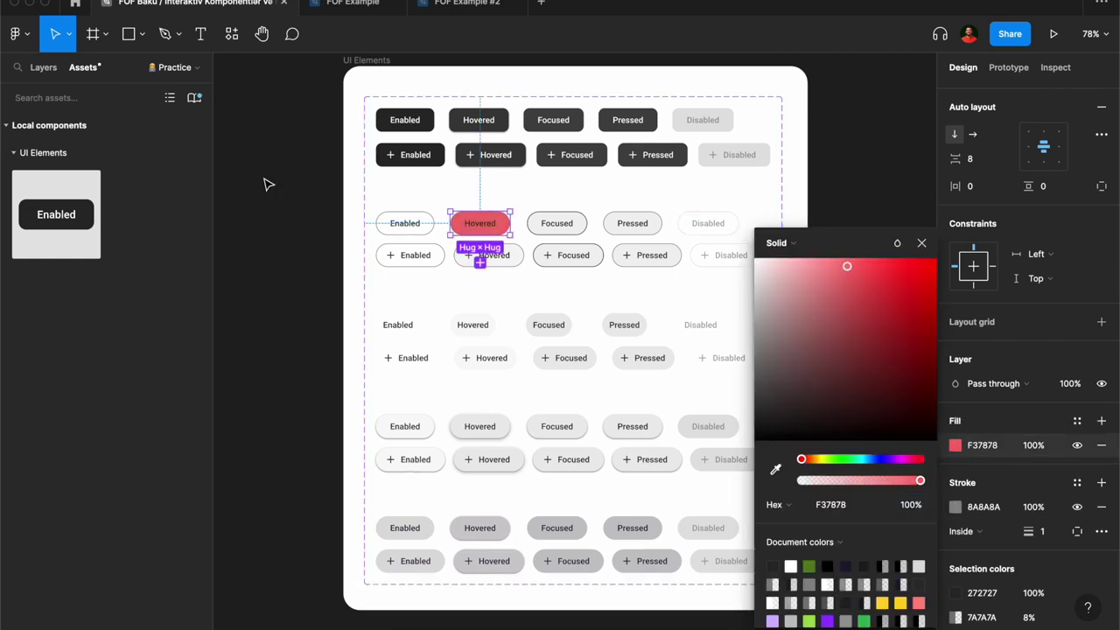
click(258, 132)
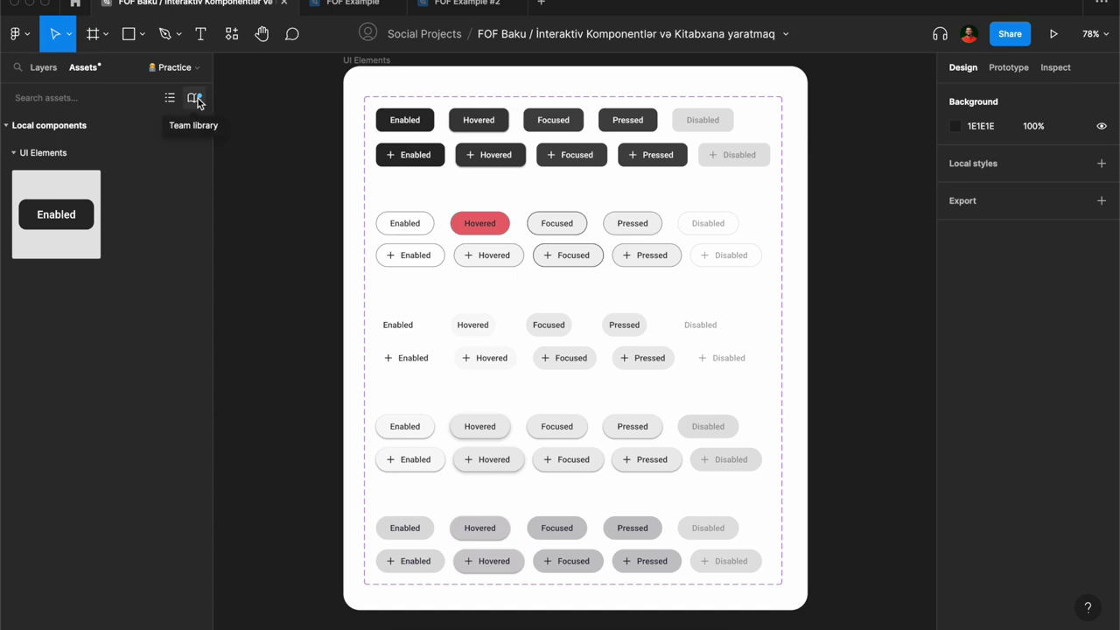
Step: Glance at FOF Example #2 and the library list, then select the outlined Pressed variant
click(450, 4)
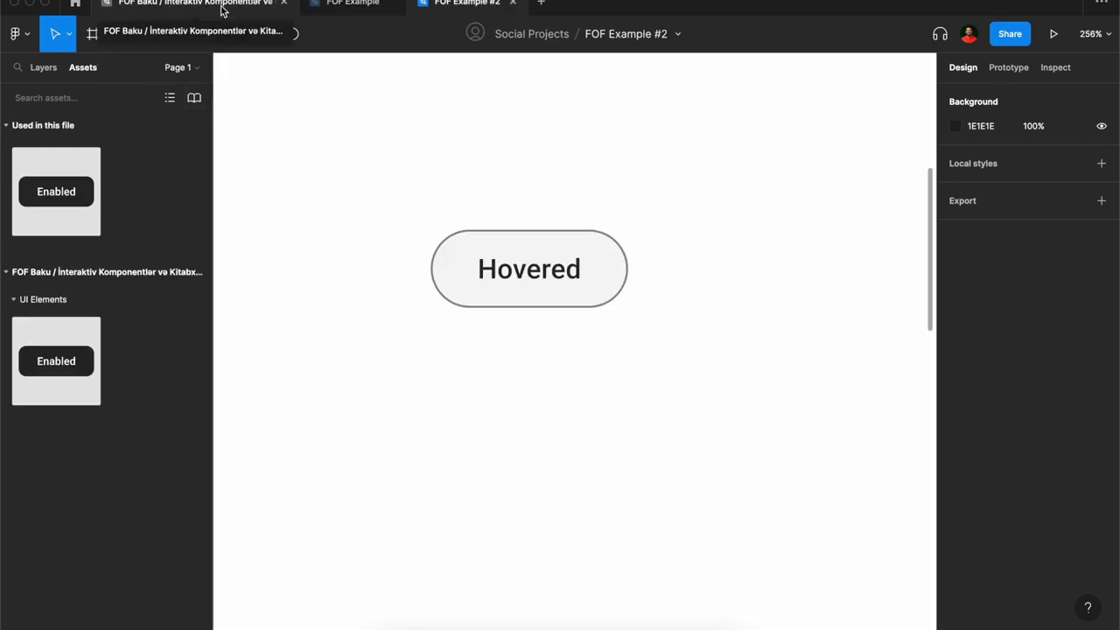
click(210, 5)
click(194, 98)
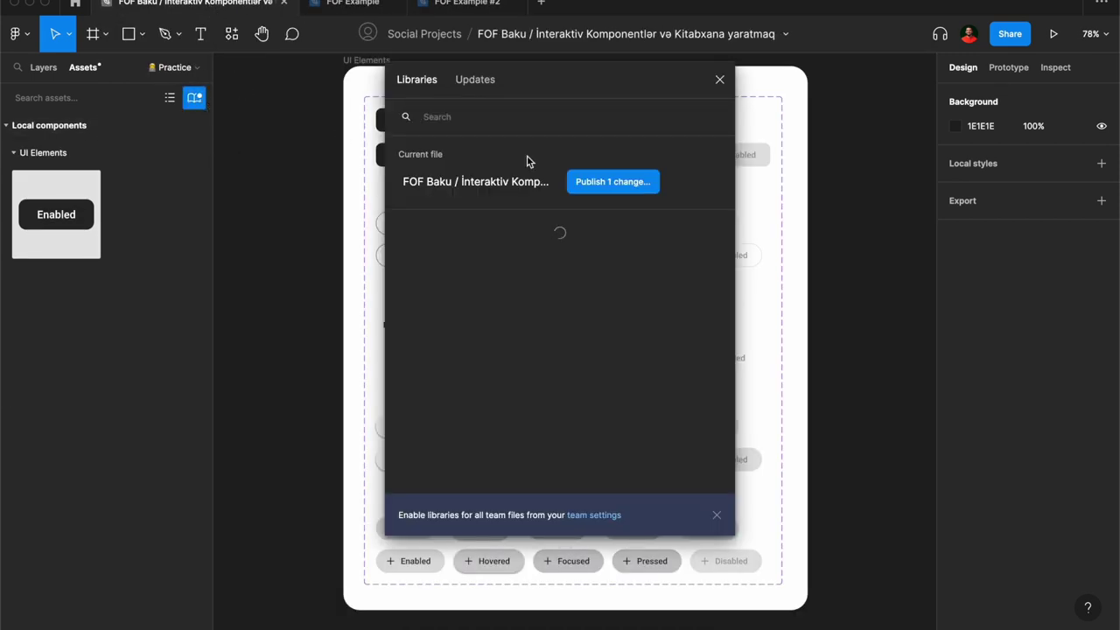
click(761, 259)
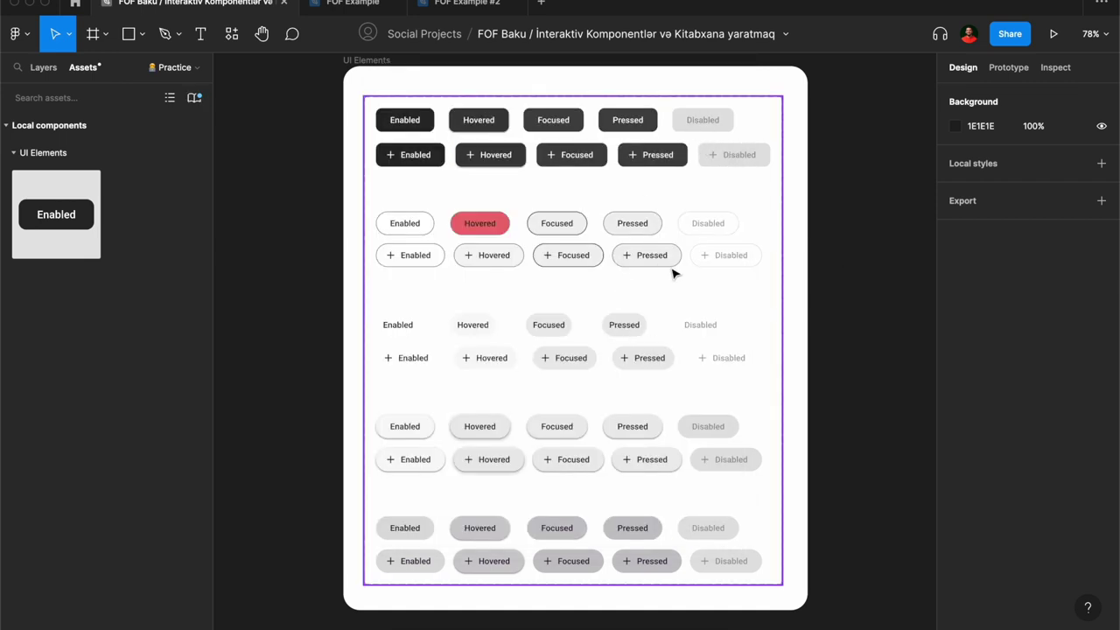
click(654, 227)
Step: Set the outlined Pressed variant's 999999 fill to 100% opacity
scroll(965, 438, down, 3)
scroll(970, 487, down, 1)
scroll(973, 493, down, 2)
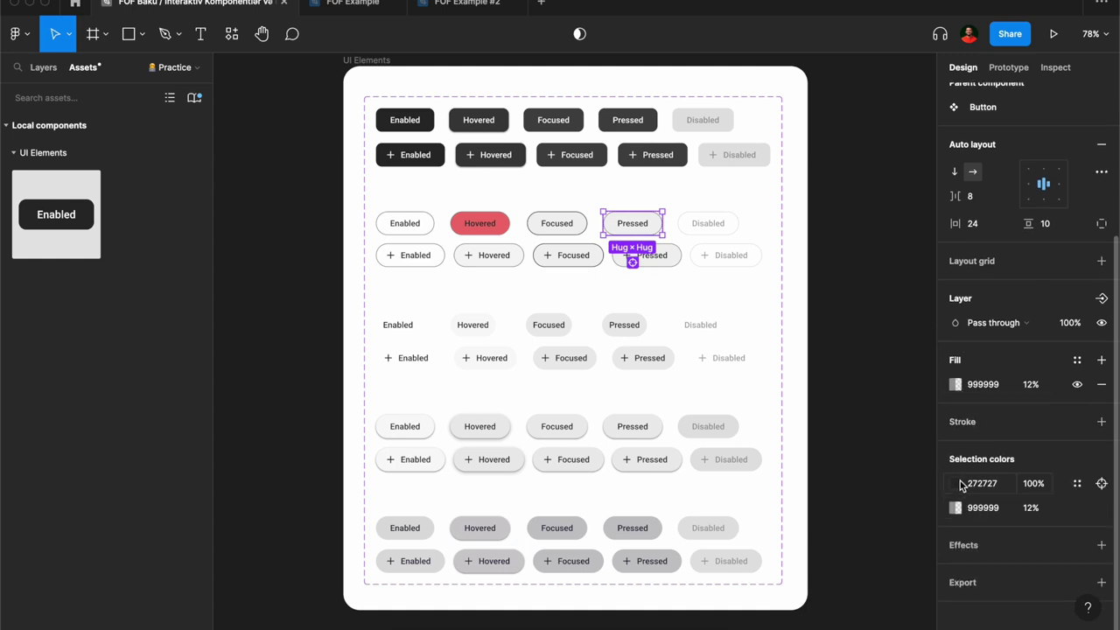
click(957, 385)
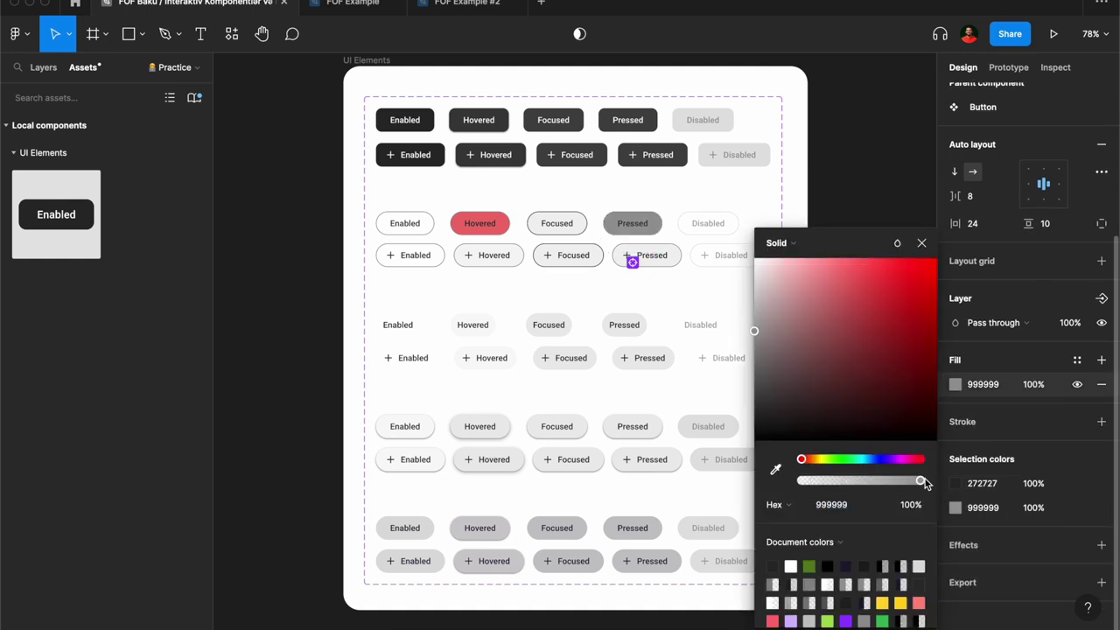
Step: Make the Pressed label text white (FFFFFF) and start publishing the one Button change
double_click(641, 225)
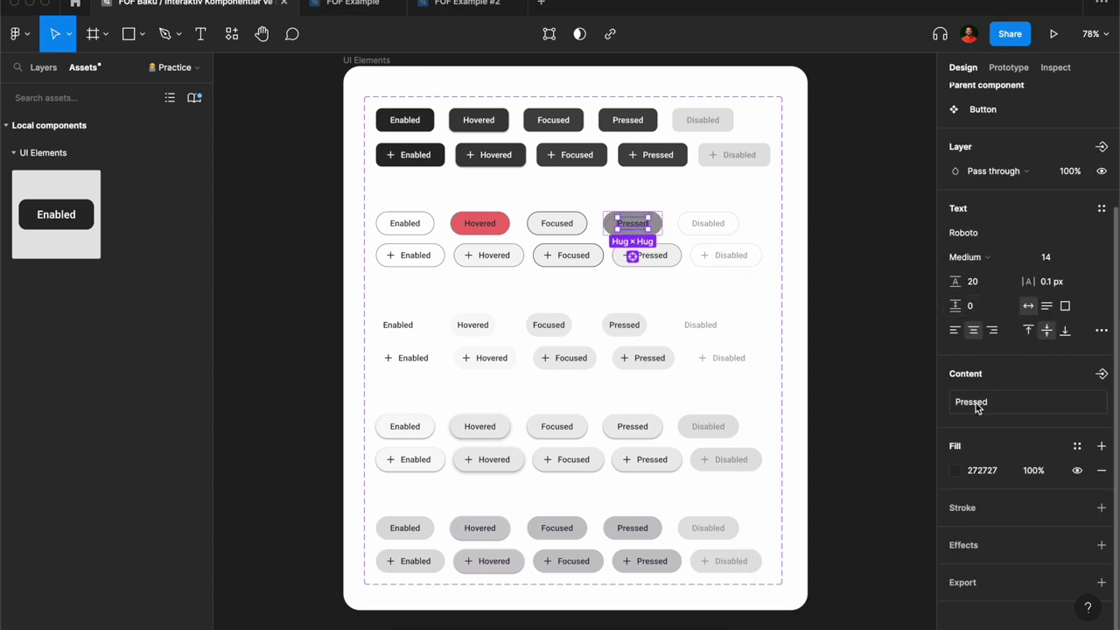
click(956, 470)
text(ffffff)
key(Return)
click(832, 149)
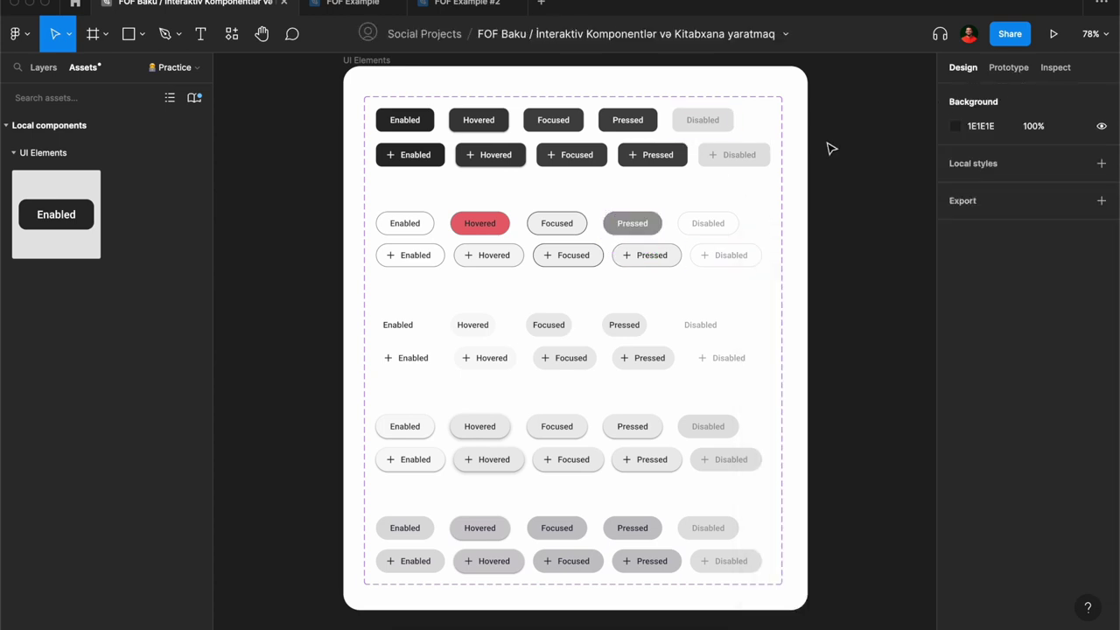
click(195, 100)
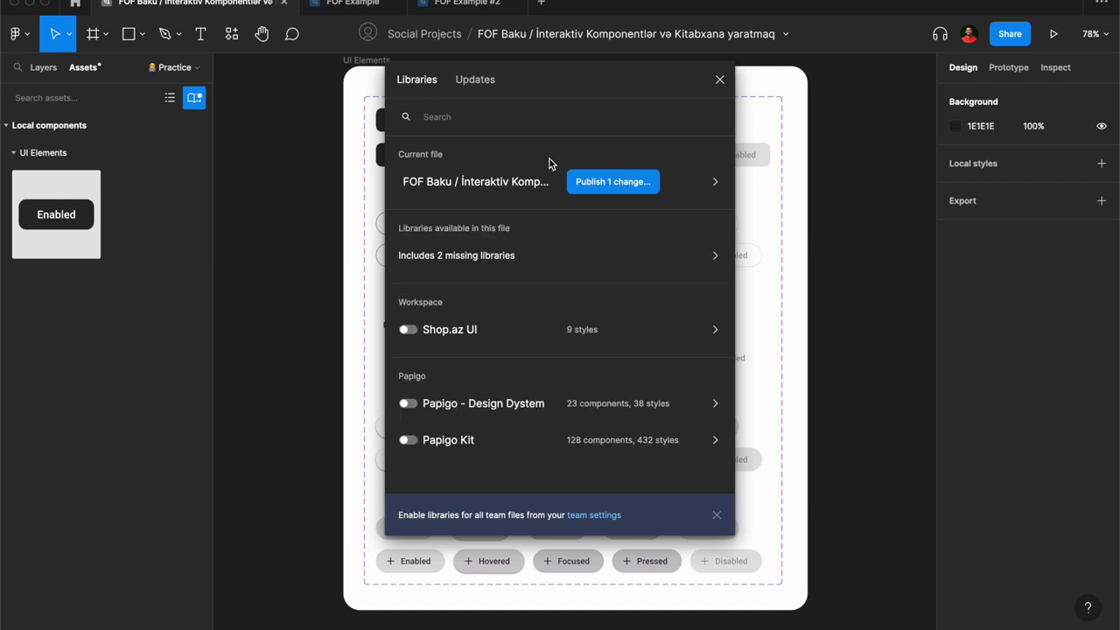
click(600, 184)
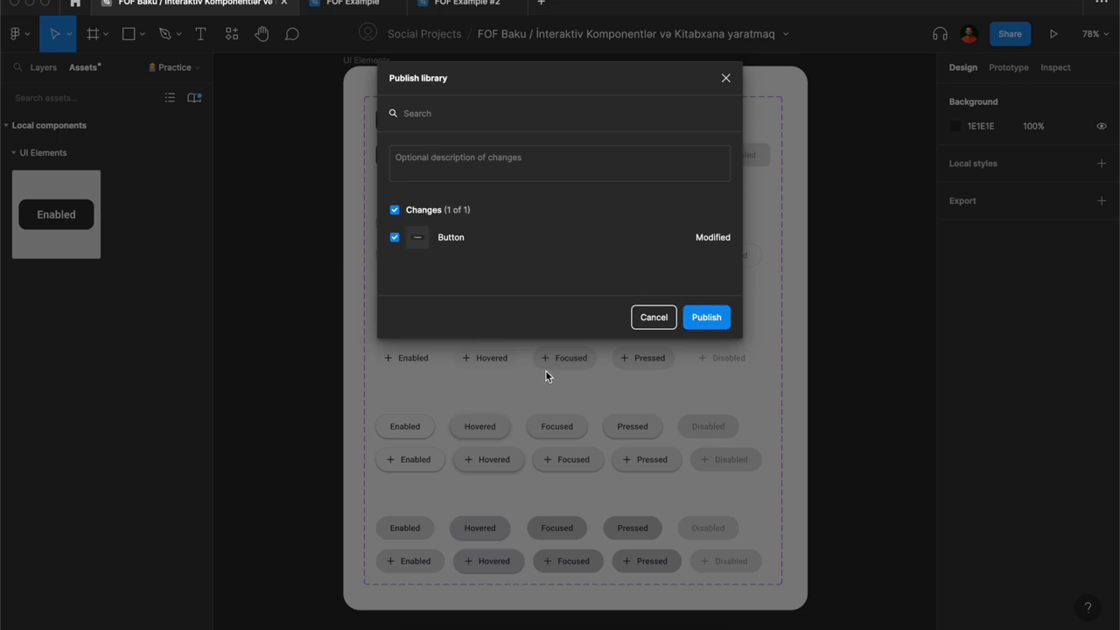
Step: Publish the modified Button to the library and open FOF Example #2
click(710, 321)
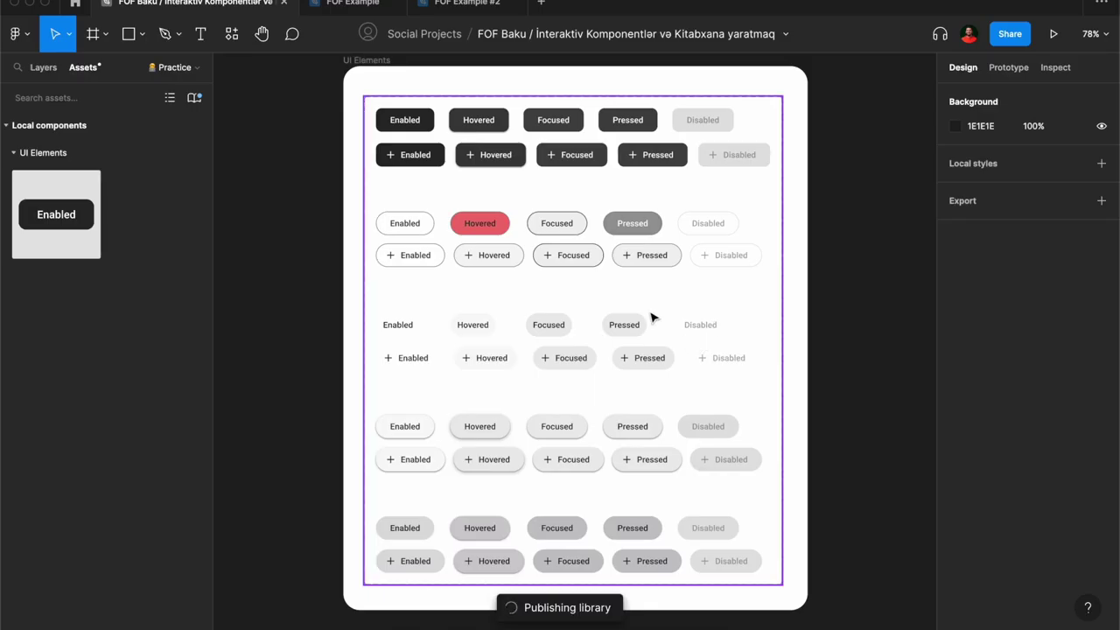
click(353, 5)
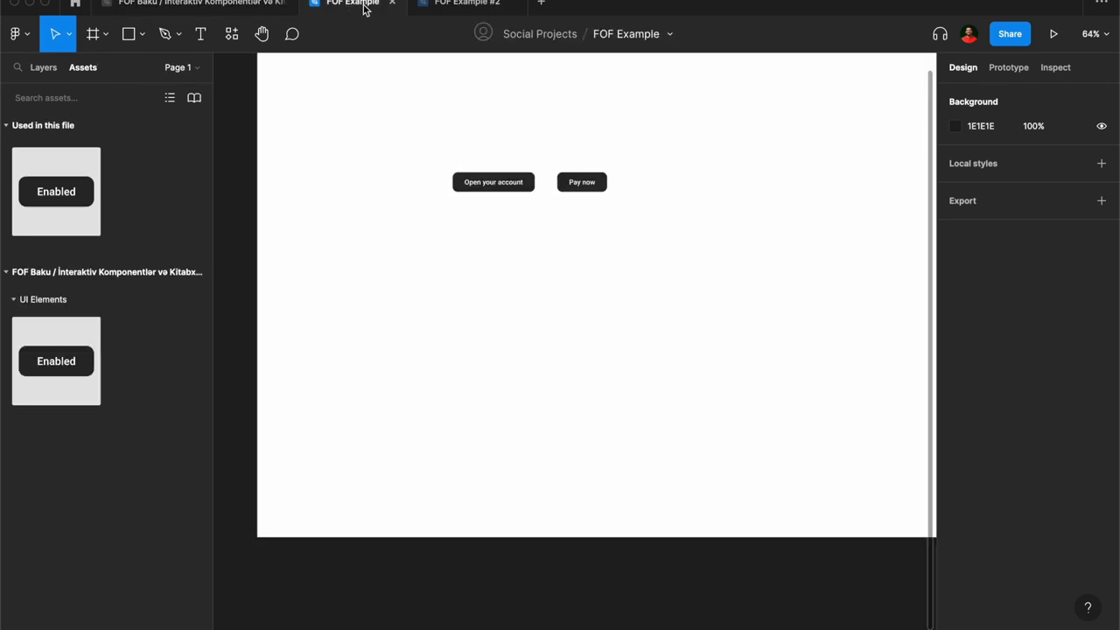
click(443, 5)
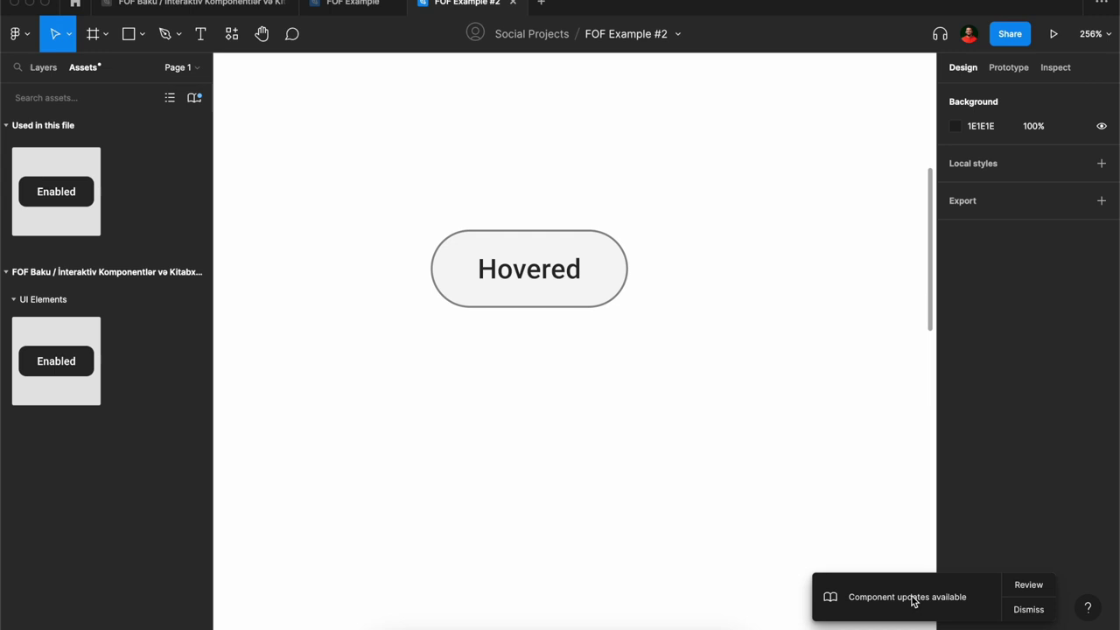
Step: Review the Button update and update the instance to the red Hovered style
click(1019, 586)
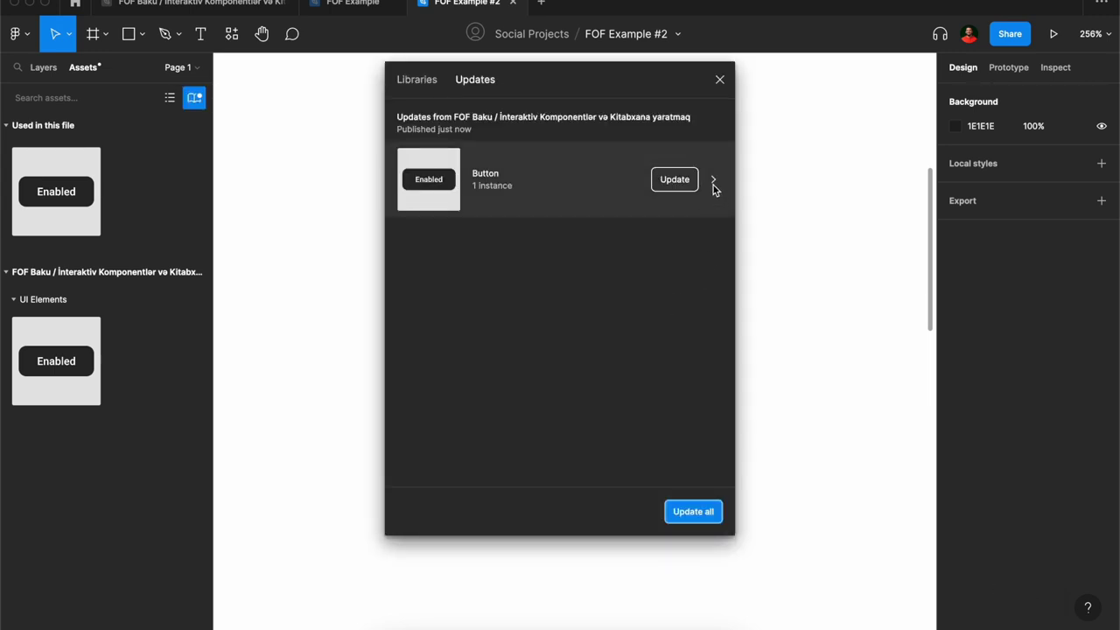
click(713, 182)
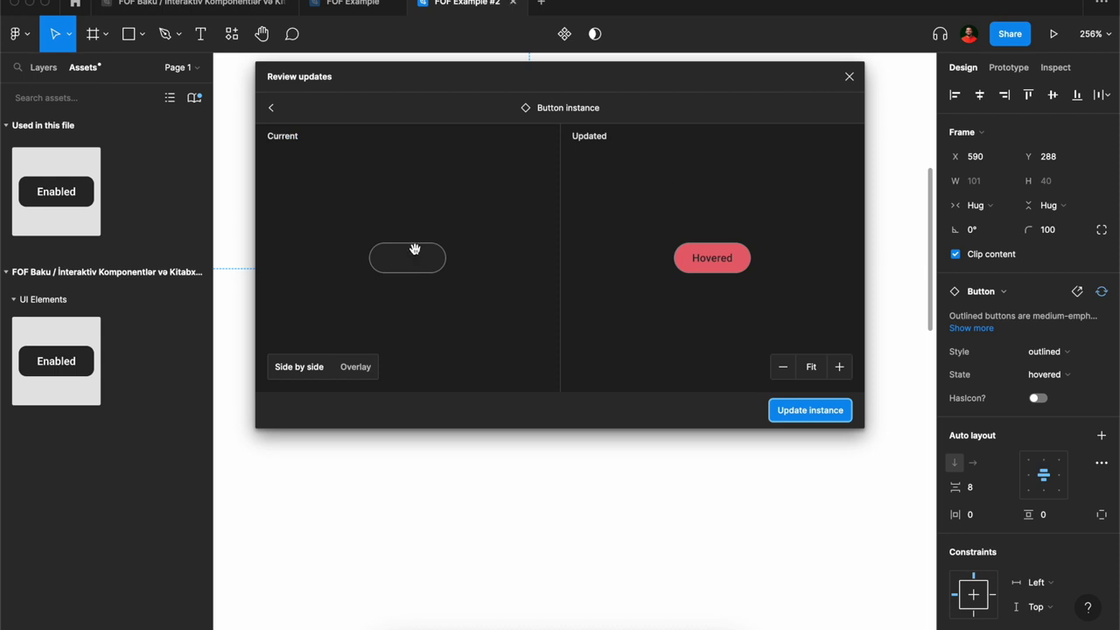
scroll(411, 276, up, 3)
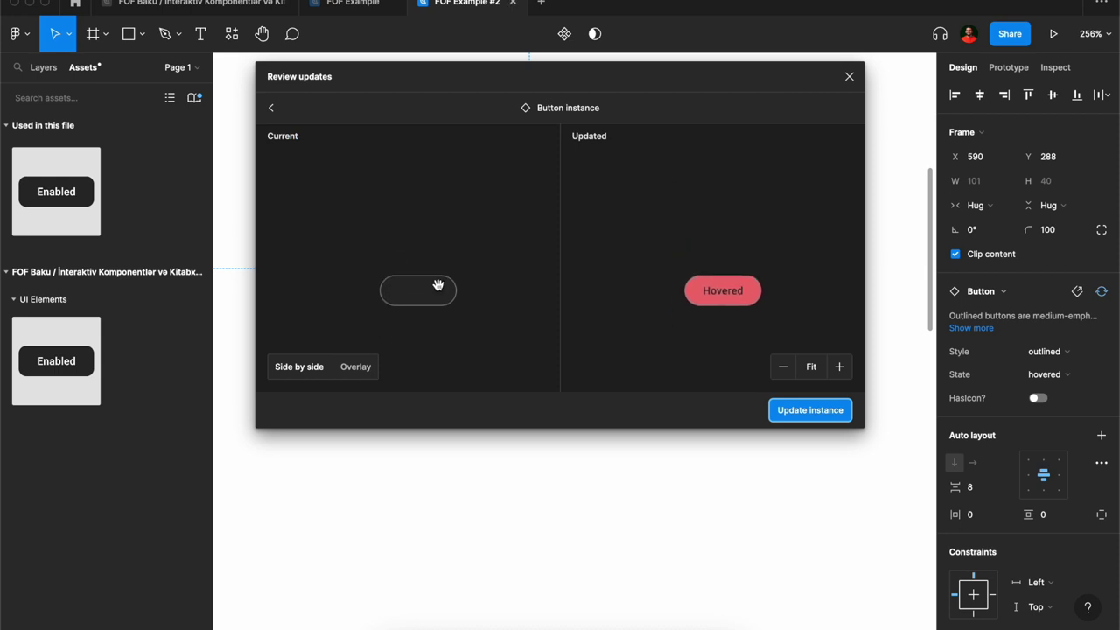
click(842, 374)
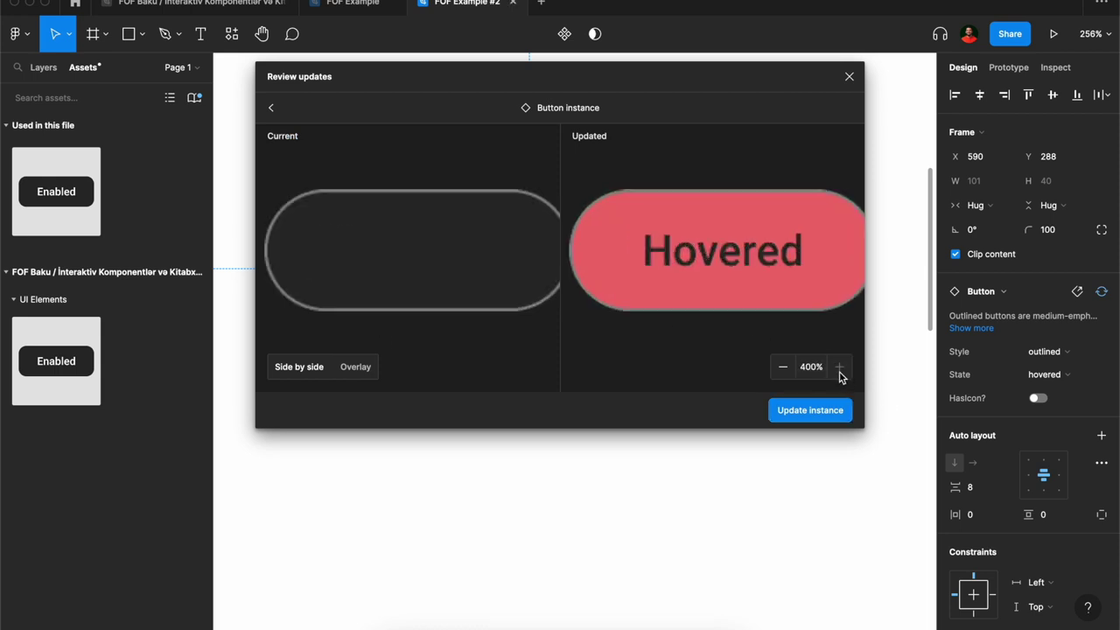
click(784, 369)
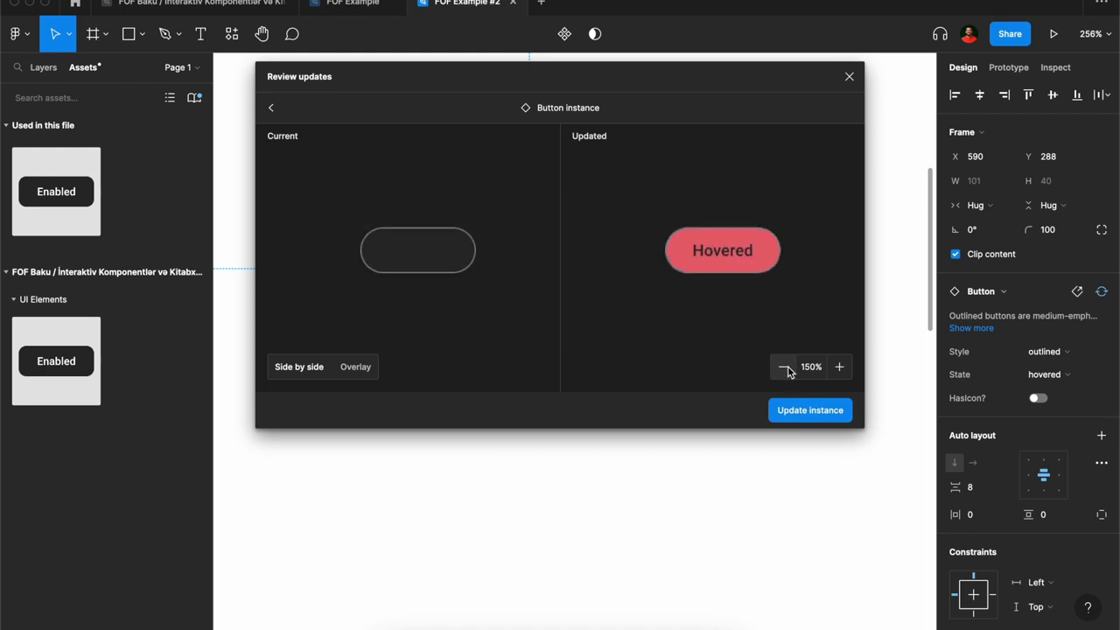
click(831, 419)
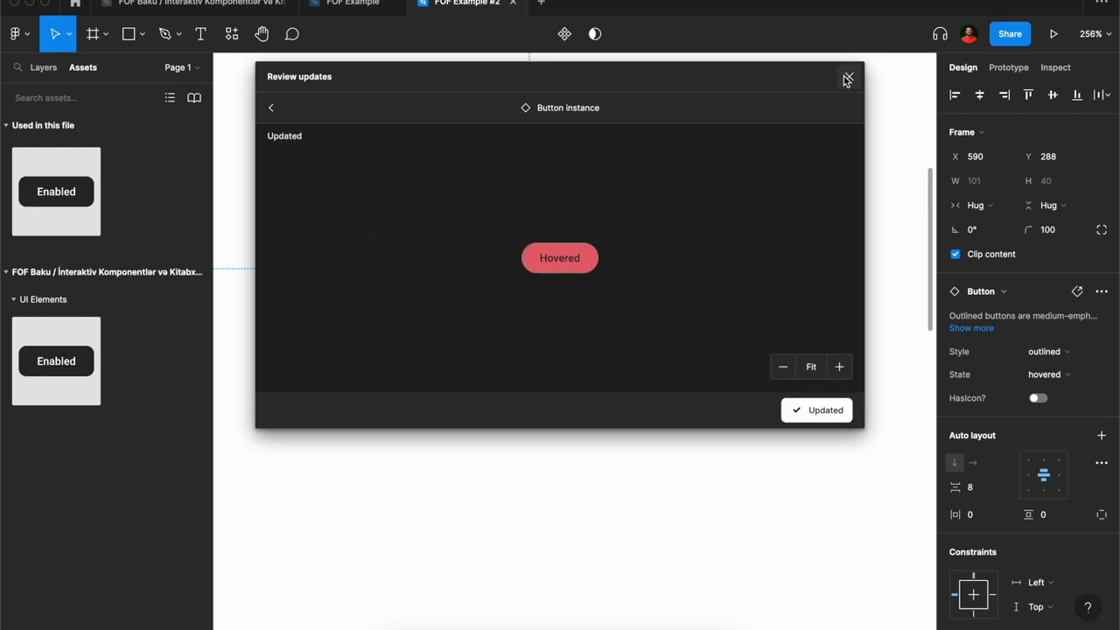
click(848, 78)
scroll(687, 232, down, 5)
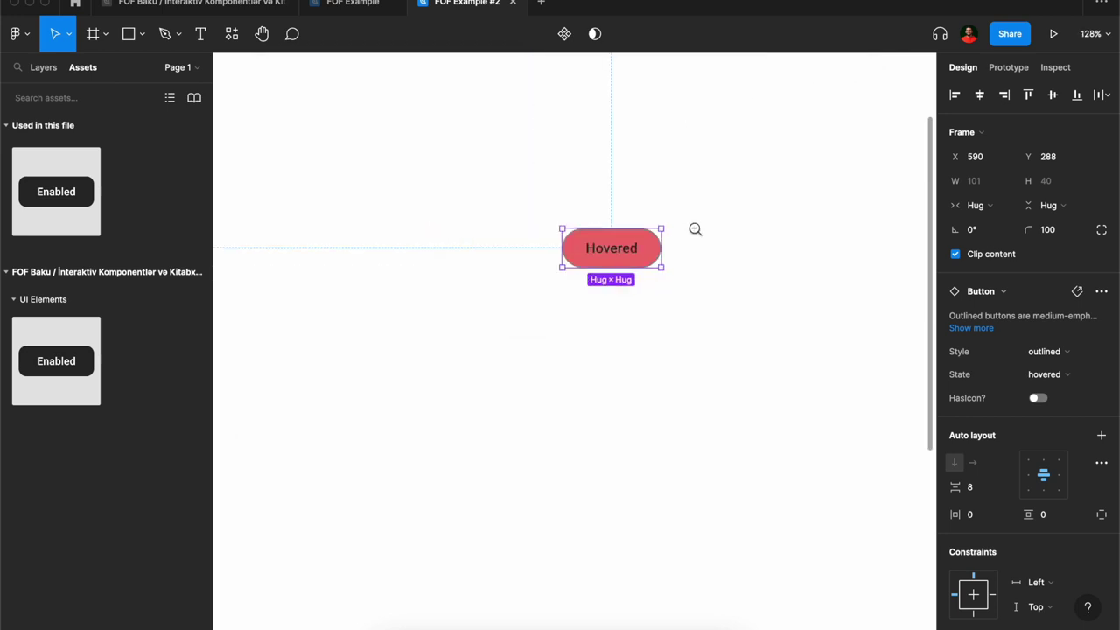
Step: Change the FOF Example #2 button's fill colour to grey
scroll(972, 525, down, 5)
scroll(976, 538, down, 2)
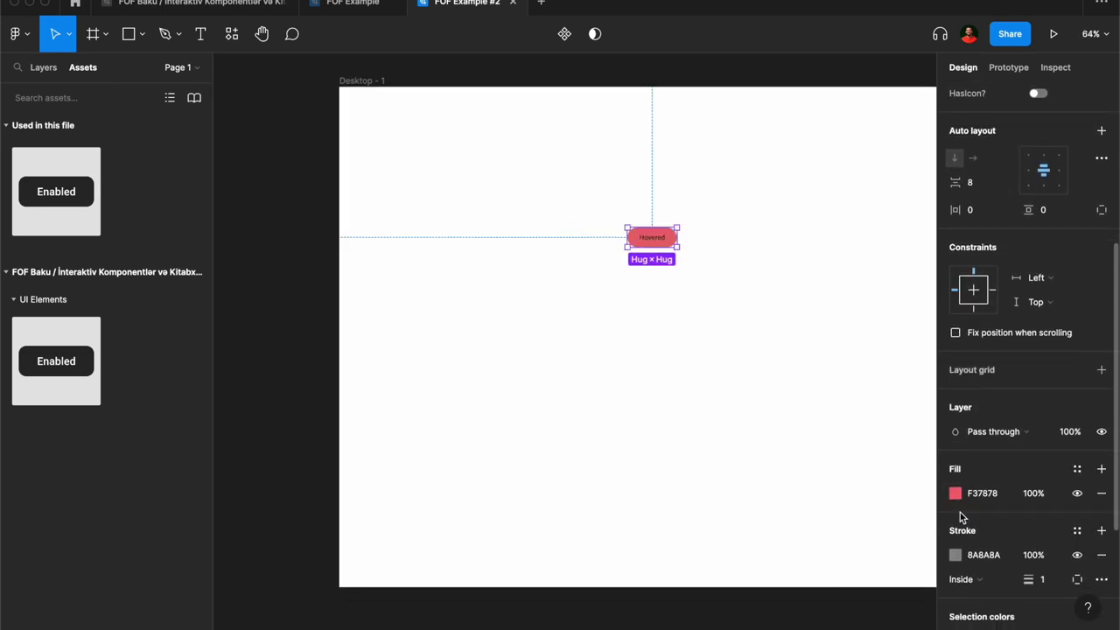
click(956, 493)
drag(762, 400, 752, 322)
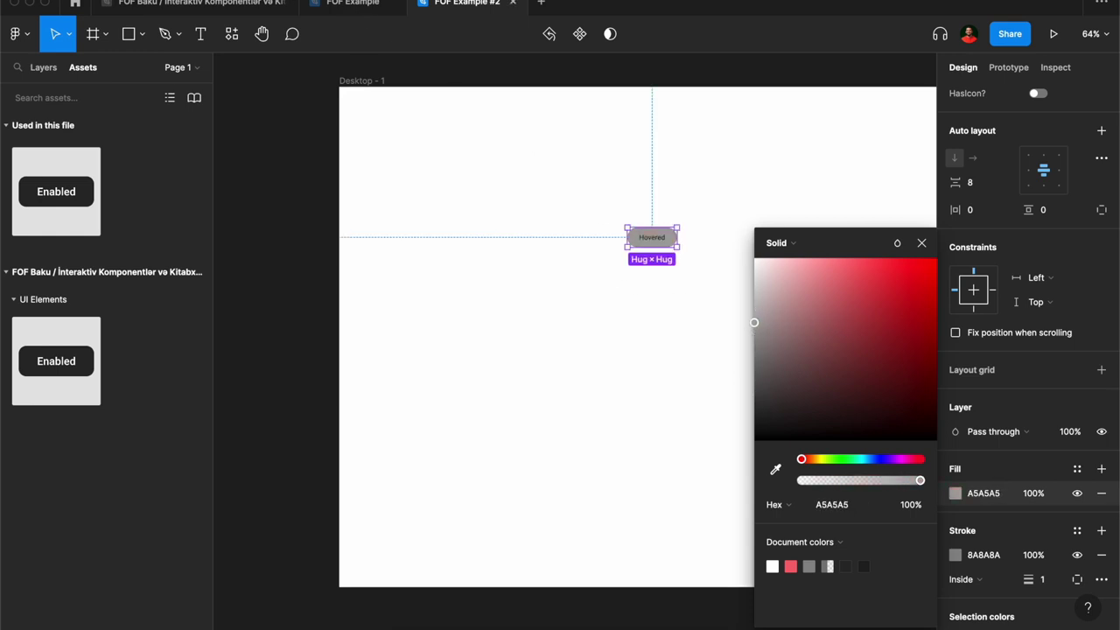
click(377, 5)
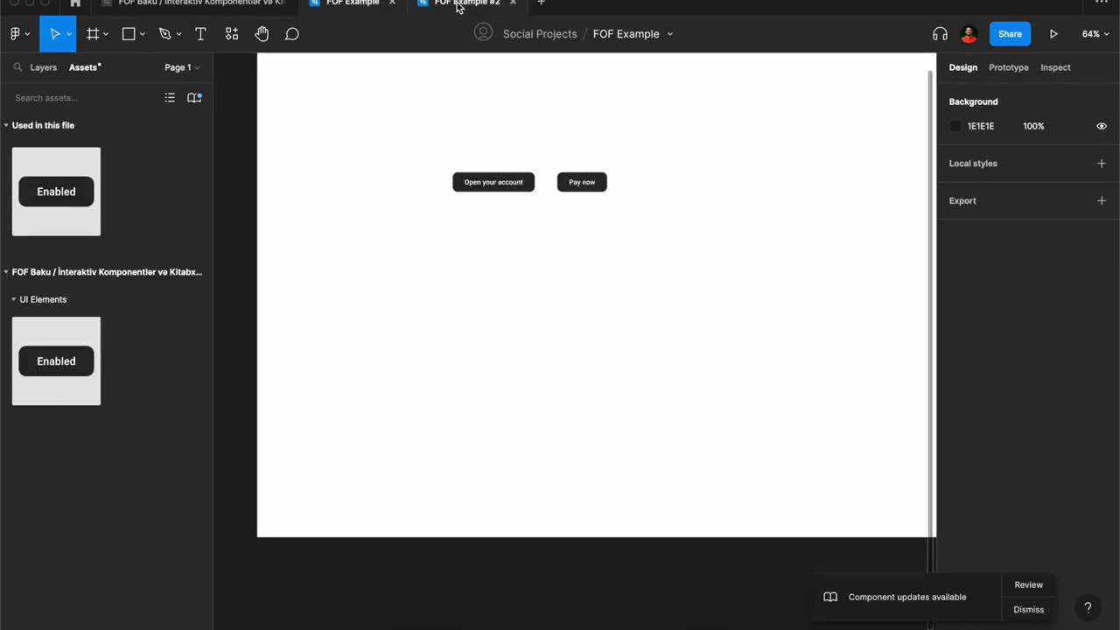
click(457, 4)
click(922, 242)
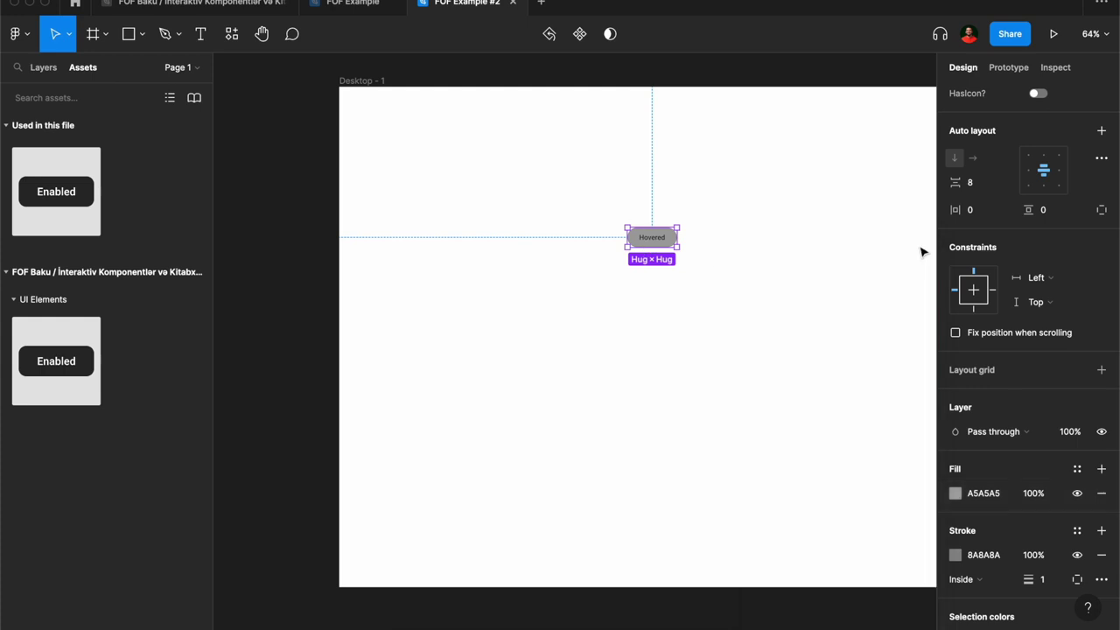
Step: Set the button's State property to Pressed
scroll(1025, 368, up, 1)
scroll(1019, 315, up, 3)
scroll(1015, 262, up, 2)
click(1061, 269)
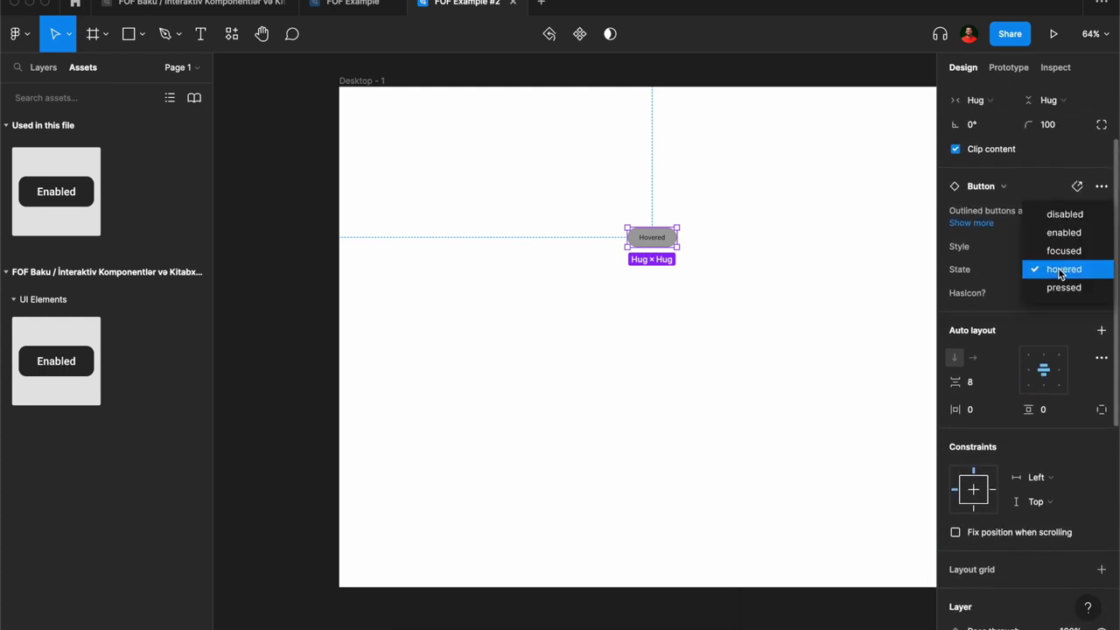
click(1067, 286)
click(583, 197)
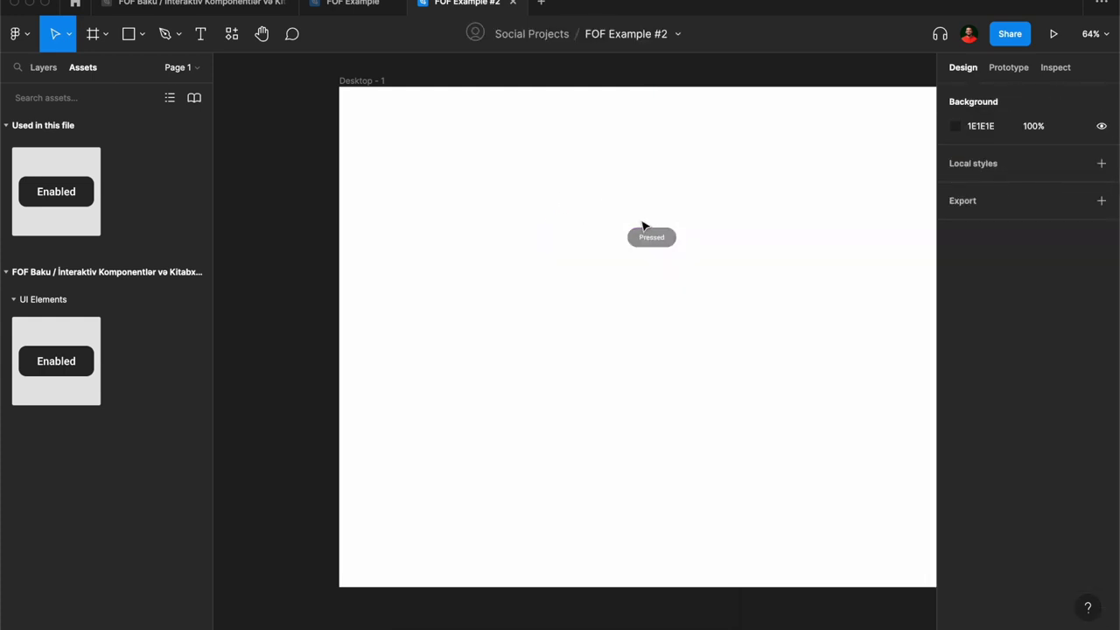
Step: Return to the FOF Baku library and select the dark Enabled button variant
click(210, 7)
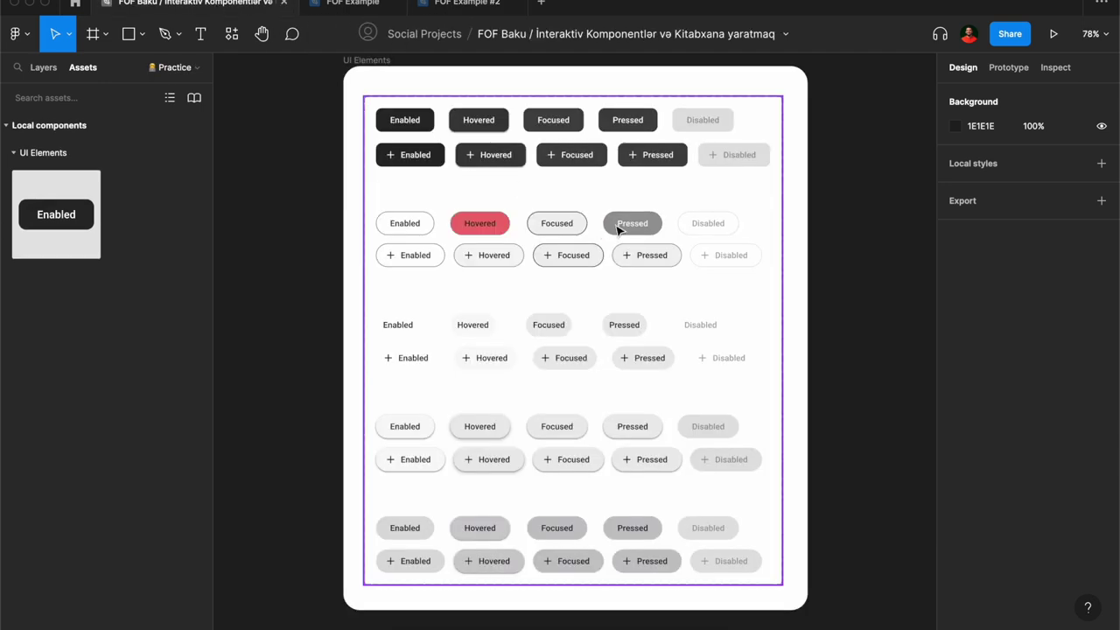
click(440, 12)
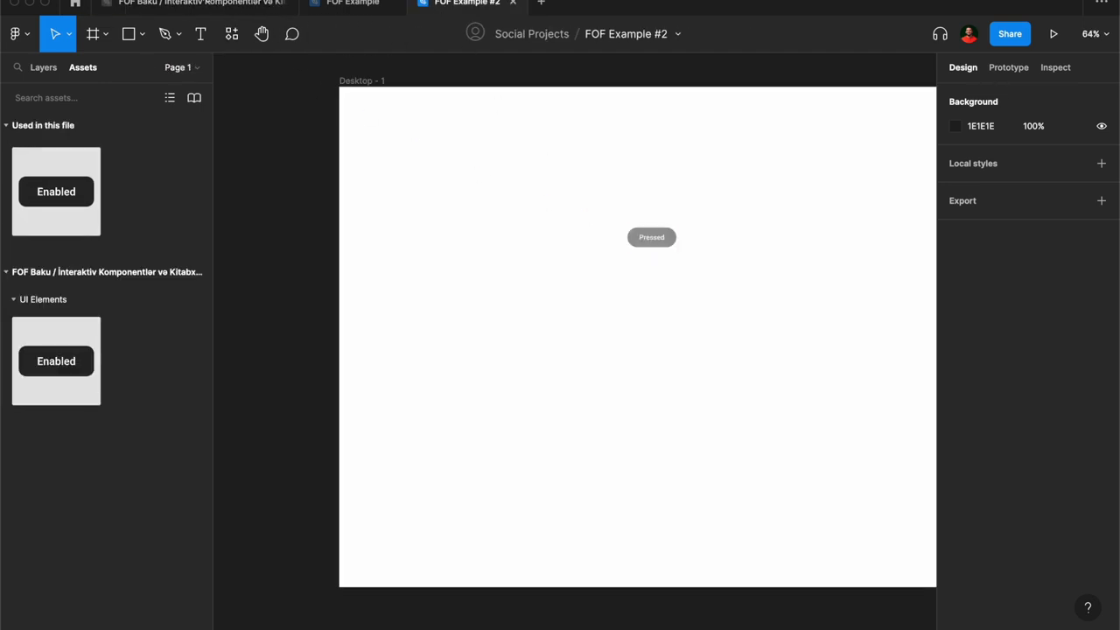
click(208, 4)
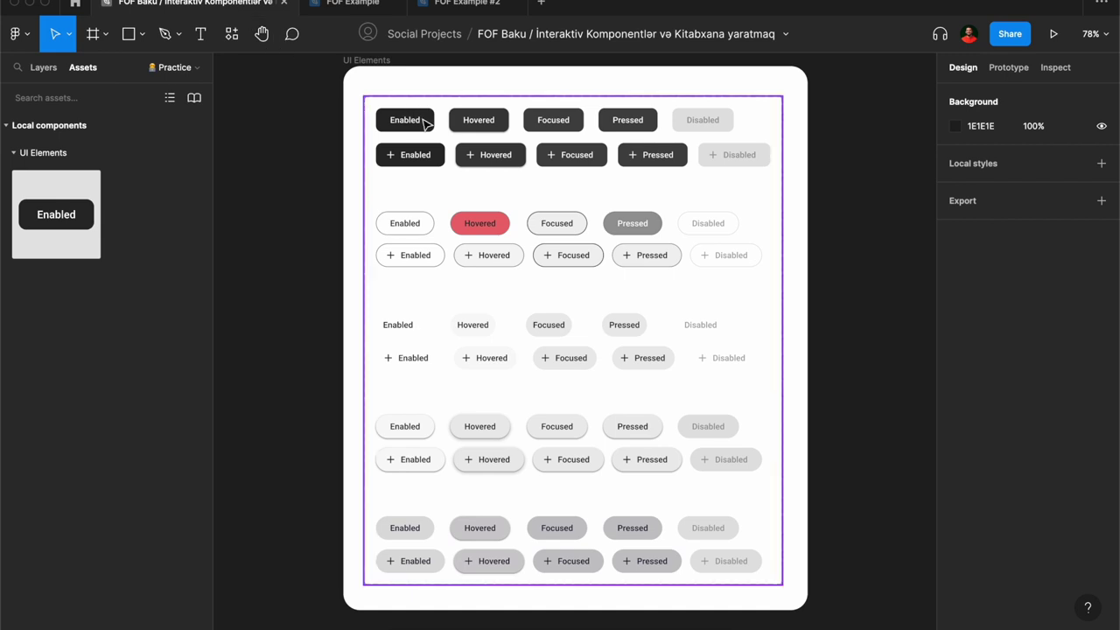
click(534, 624)
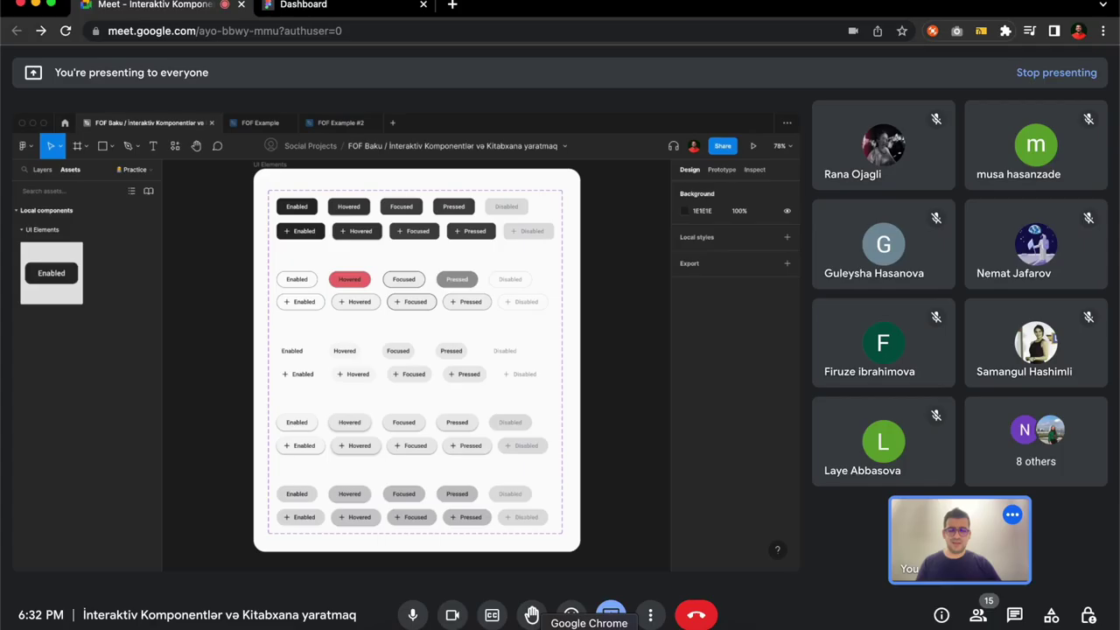
click(1012, 615)
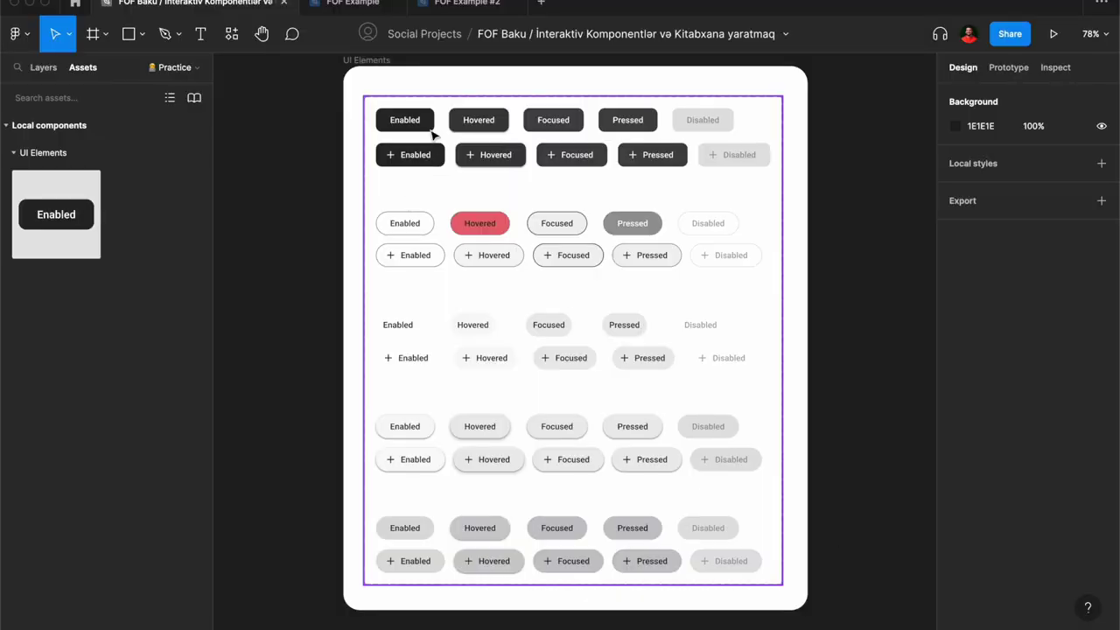
click(431, 125)
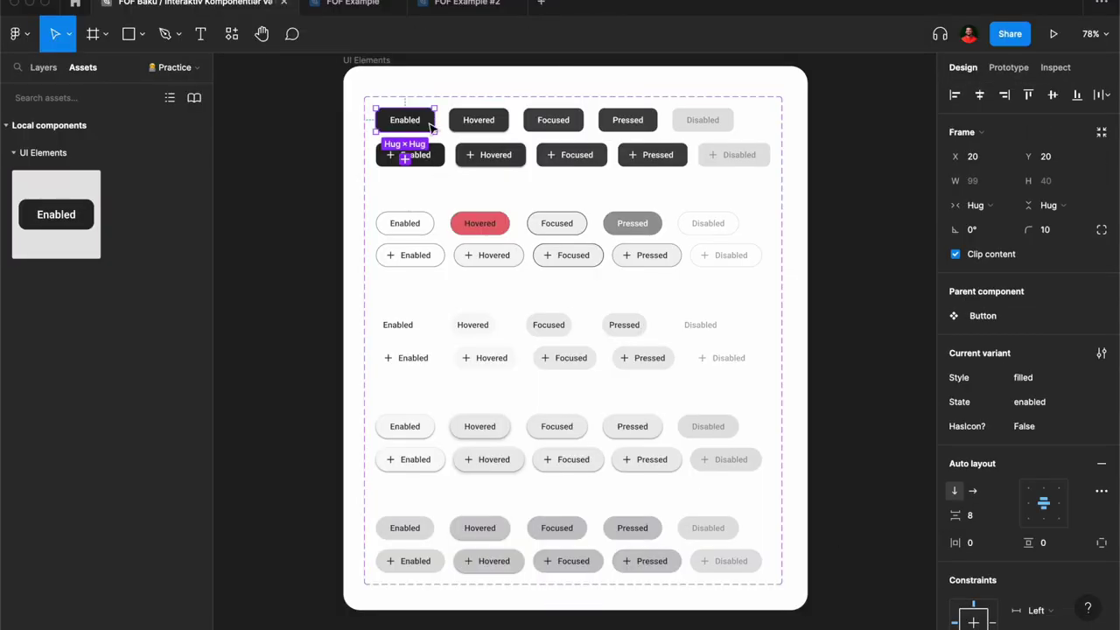
Step: Save the dark fill as colour style 'Colors / Primary Black Color', then select the icon Enabled button
scroll(996, 463, down, 3)
scroll(996, 463, down, 2)
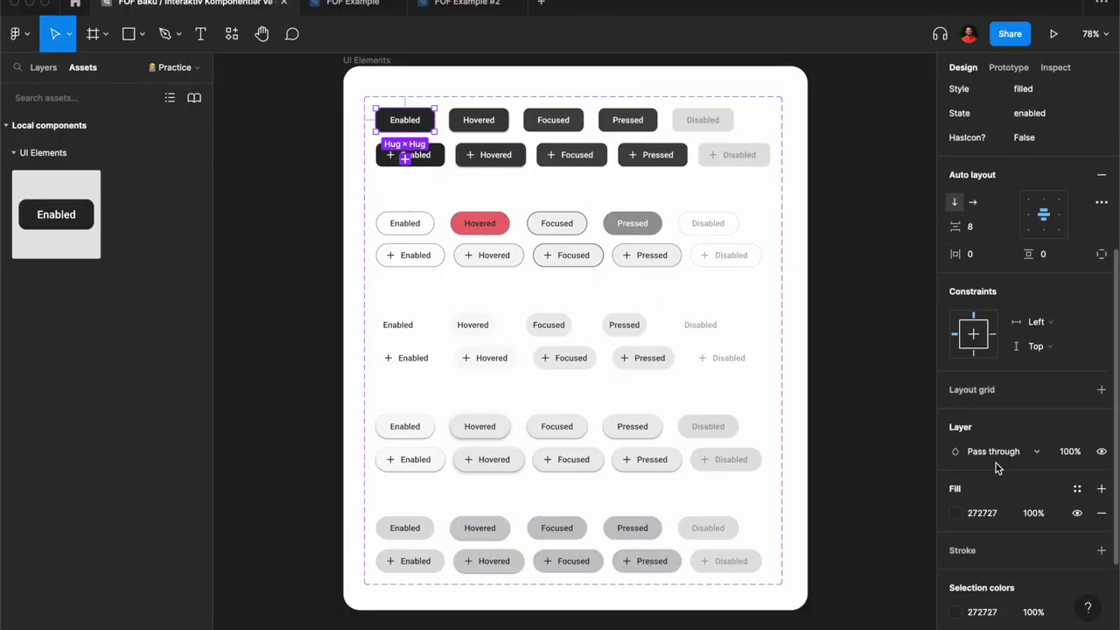
click(1078, 492)
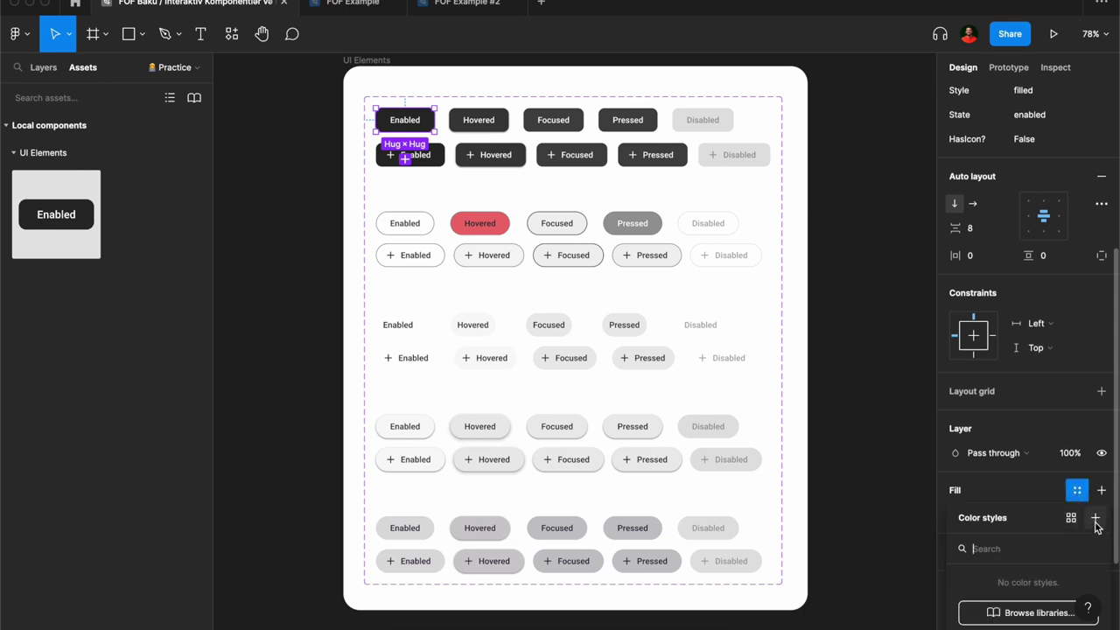
click(1096, 517)
key(ctrl+space)
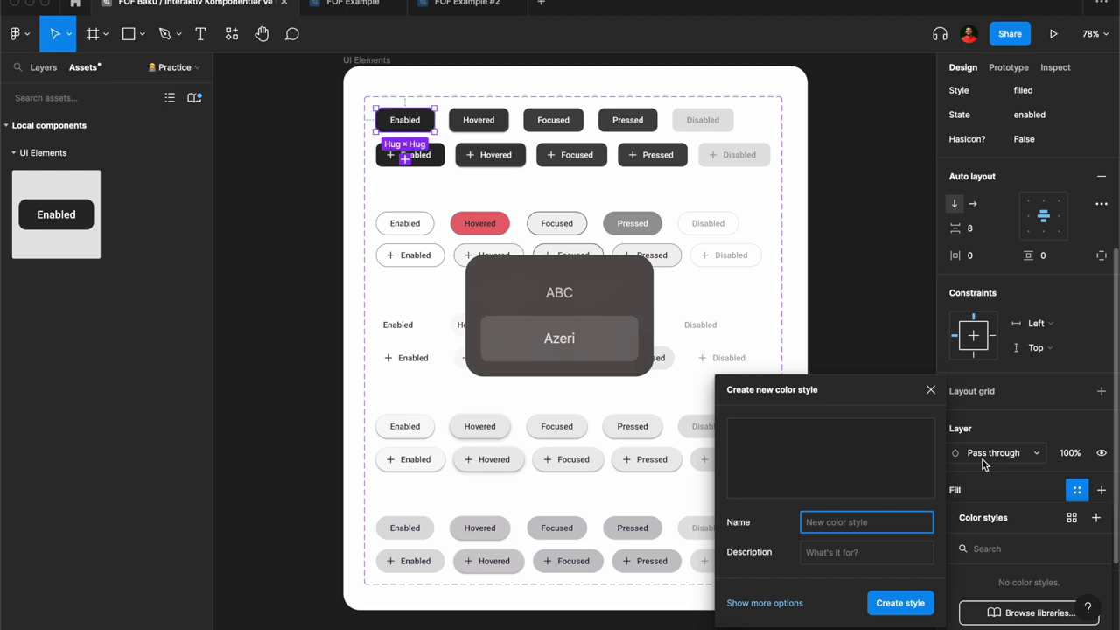
text(oclor)
key(BackSpace)
key(BackSpace)
key(BackSpace)
text(Colors.)
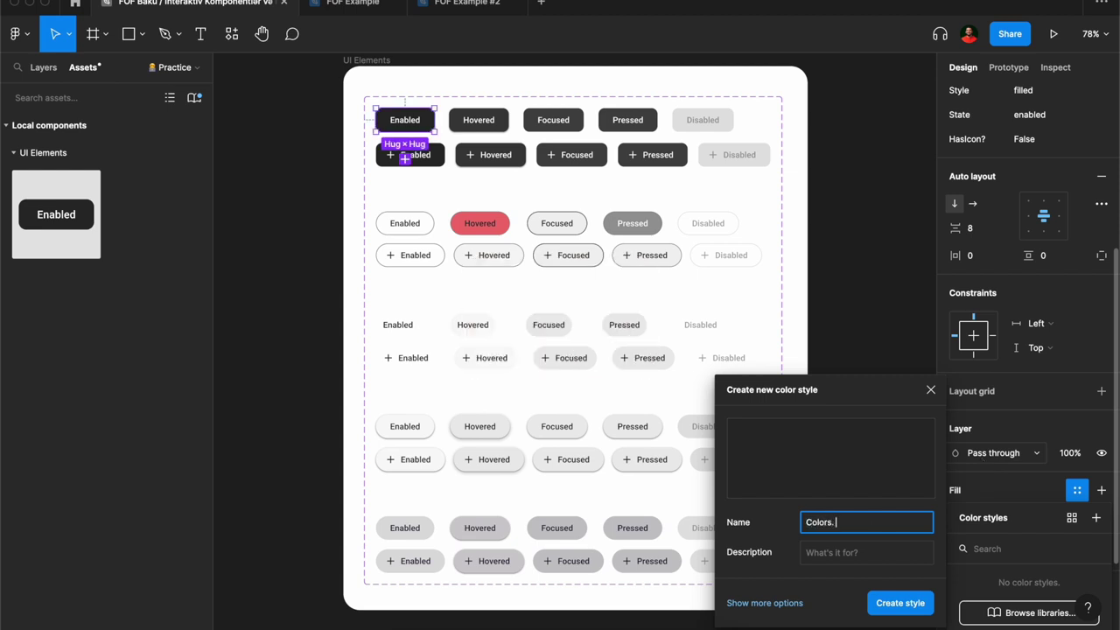
text( /)
text(mary Black Color)
click(913, 605)
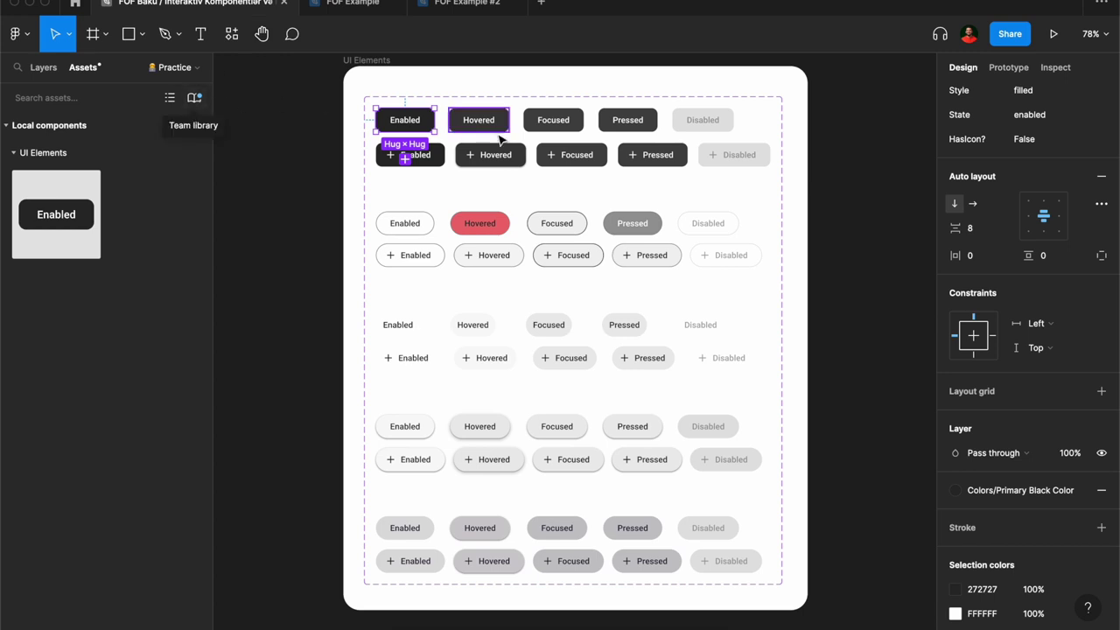
click(416, 157)
click(1076, 493)
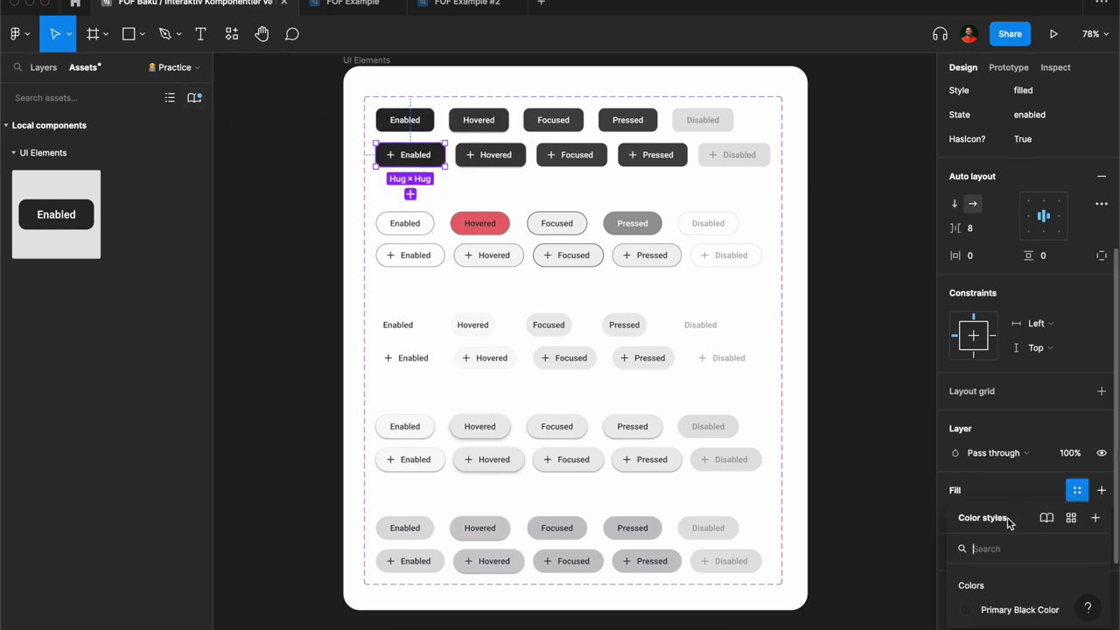
Step: Fill the icon button with Primary Black Color, publish both library changes, and open FOF Example
click(1004, 603)
click(854, 250)
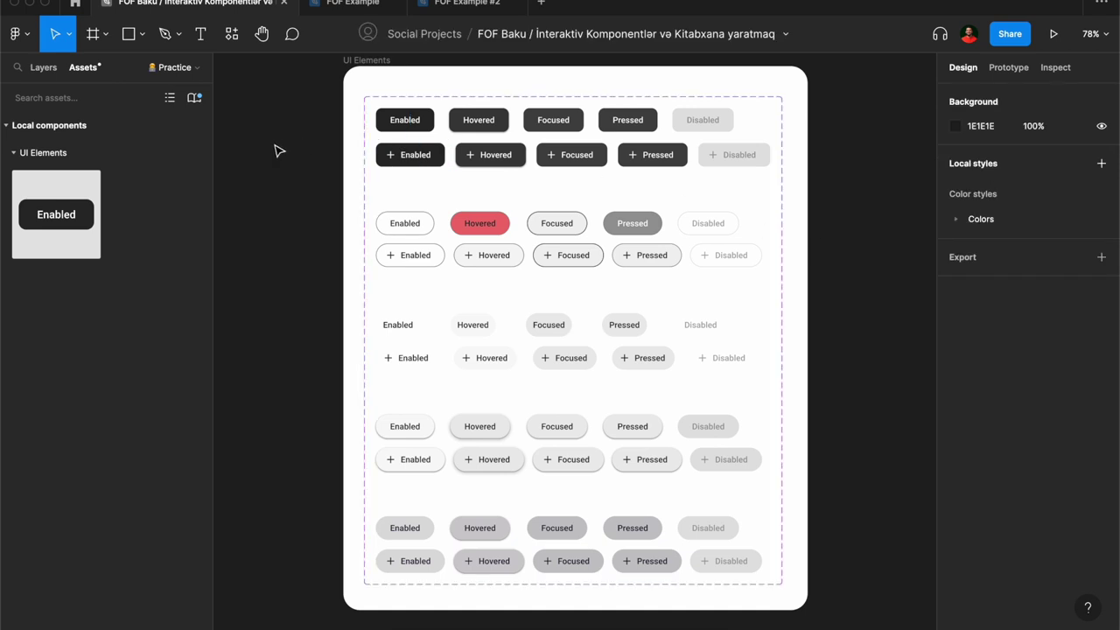
click(194, 98)
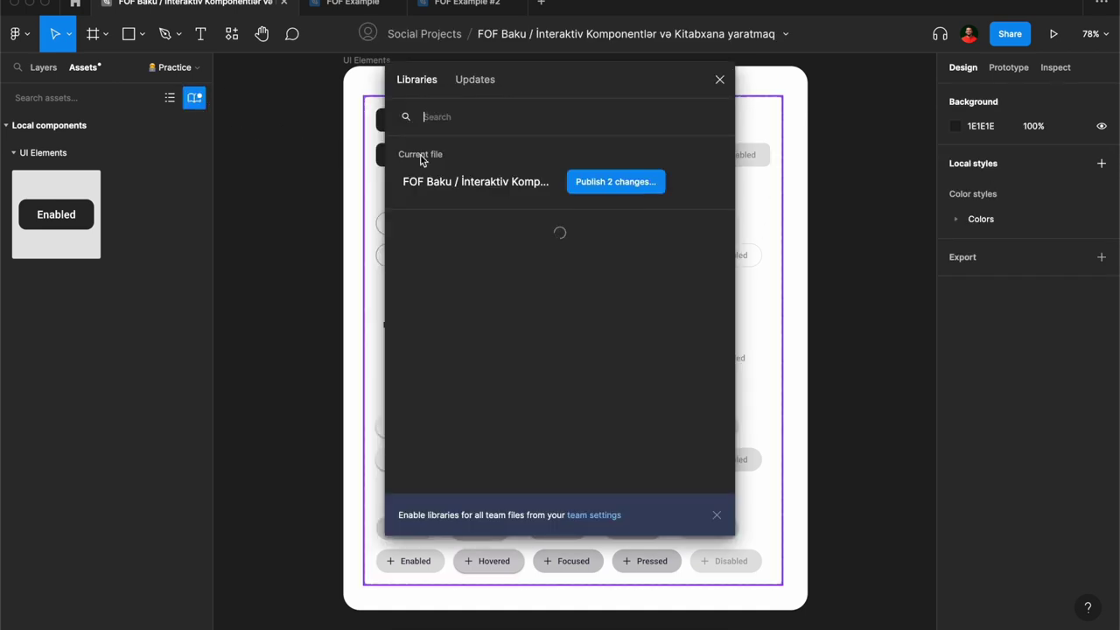
click(617, 182)
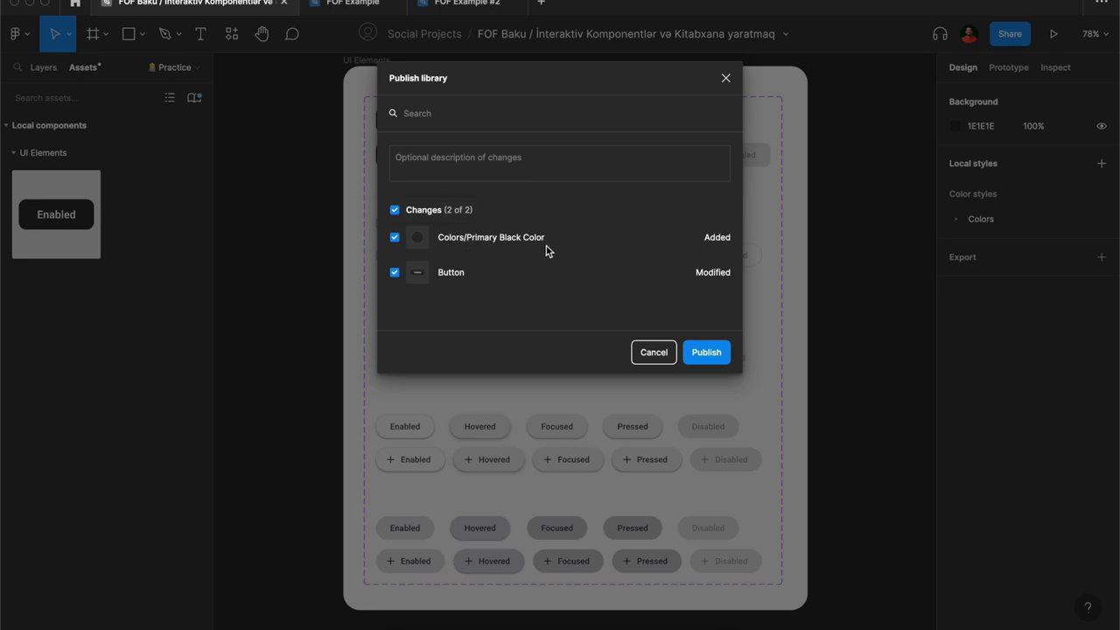
click(714, 355)
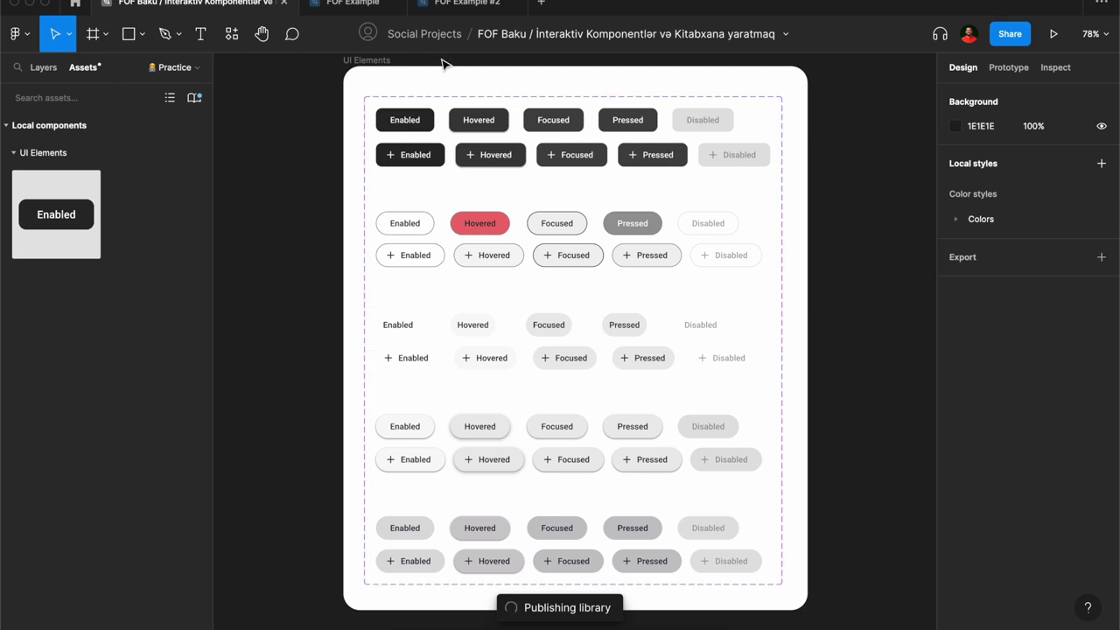
click(353, 7)
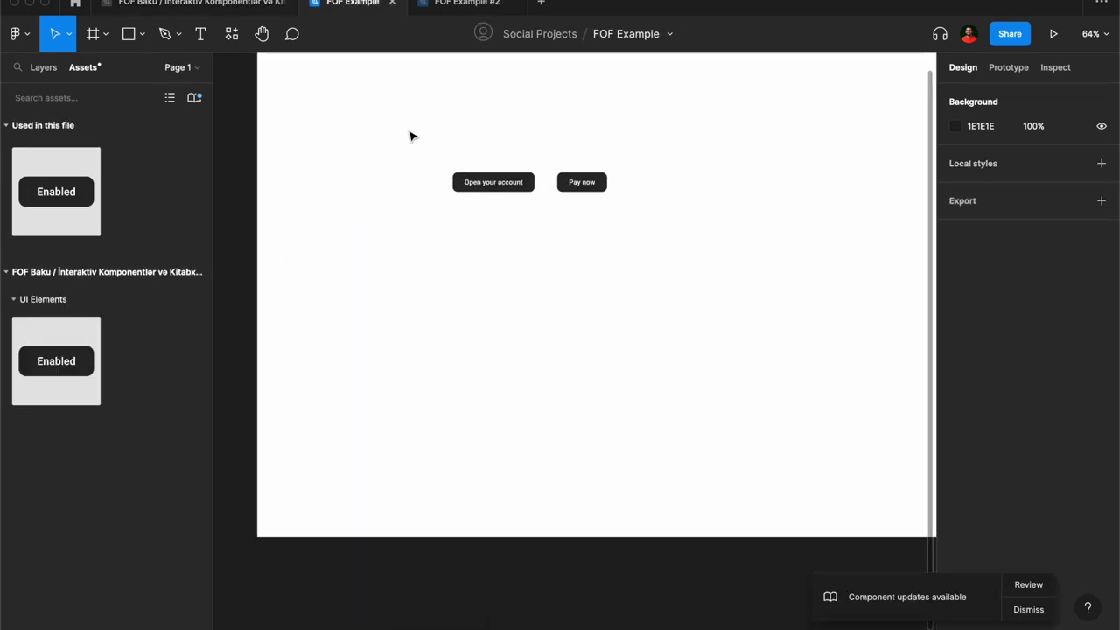
scroll(412, 136, up, 3)
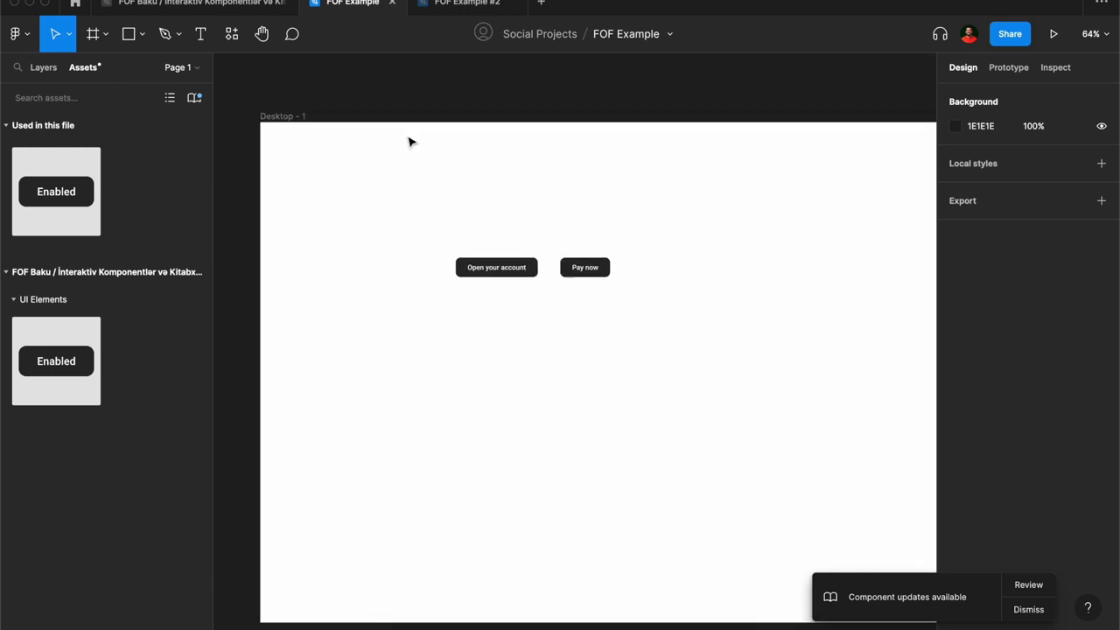
Step: Update the Pay now button instance with the library's Button update
scroll(412, 141, down, 1)
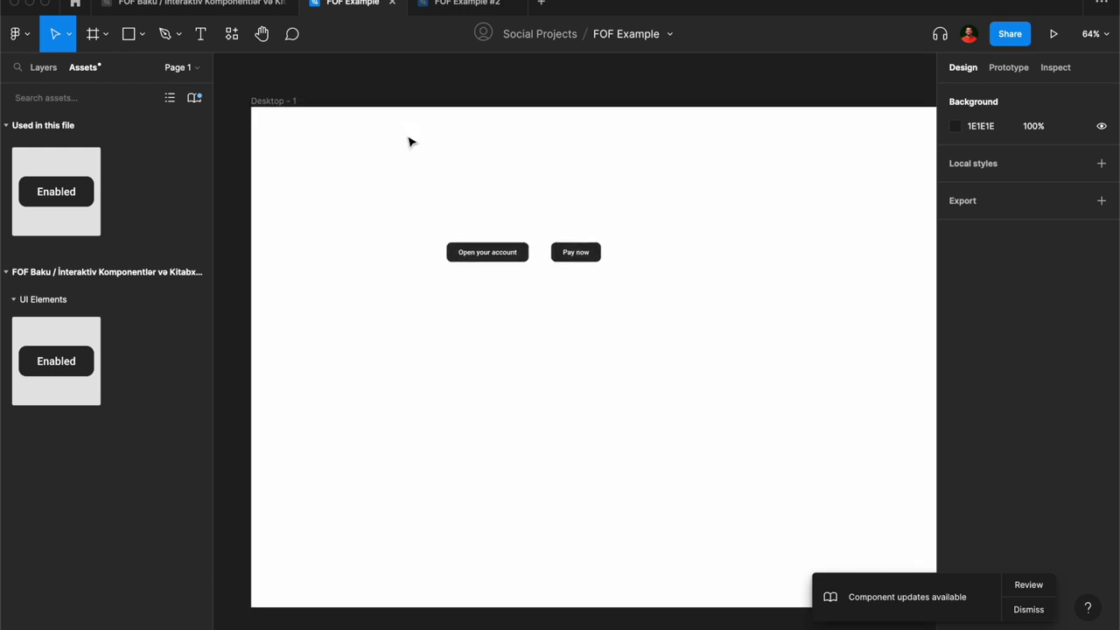
scroll(411, 141, left, 1)
click(196, 99)
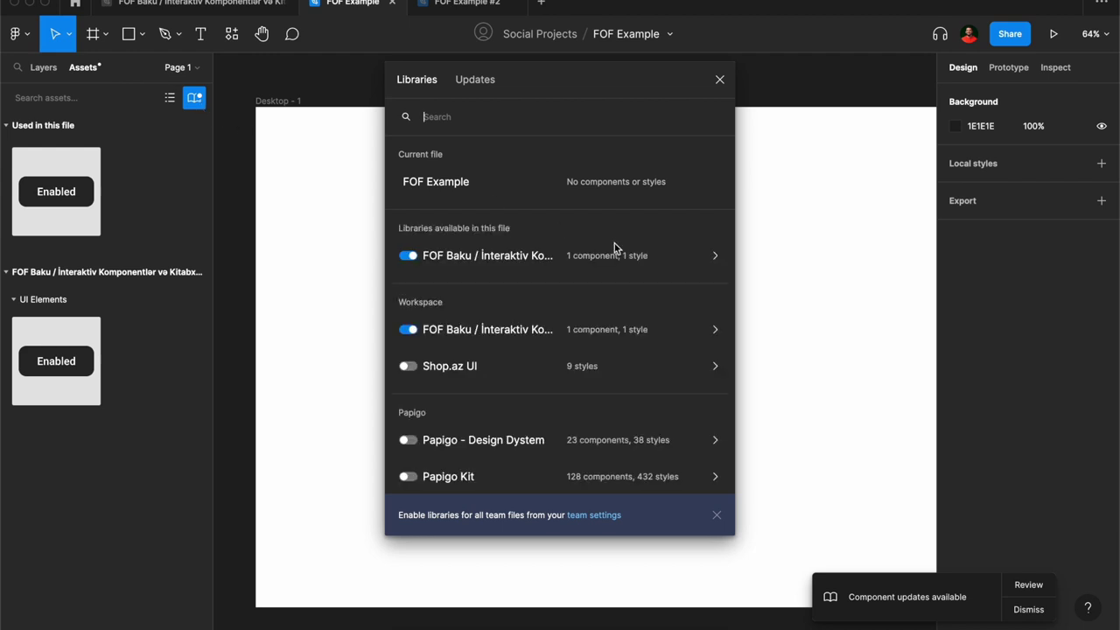
click(1030, 585)
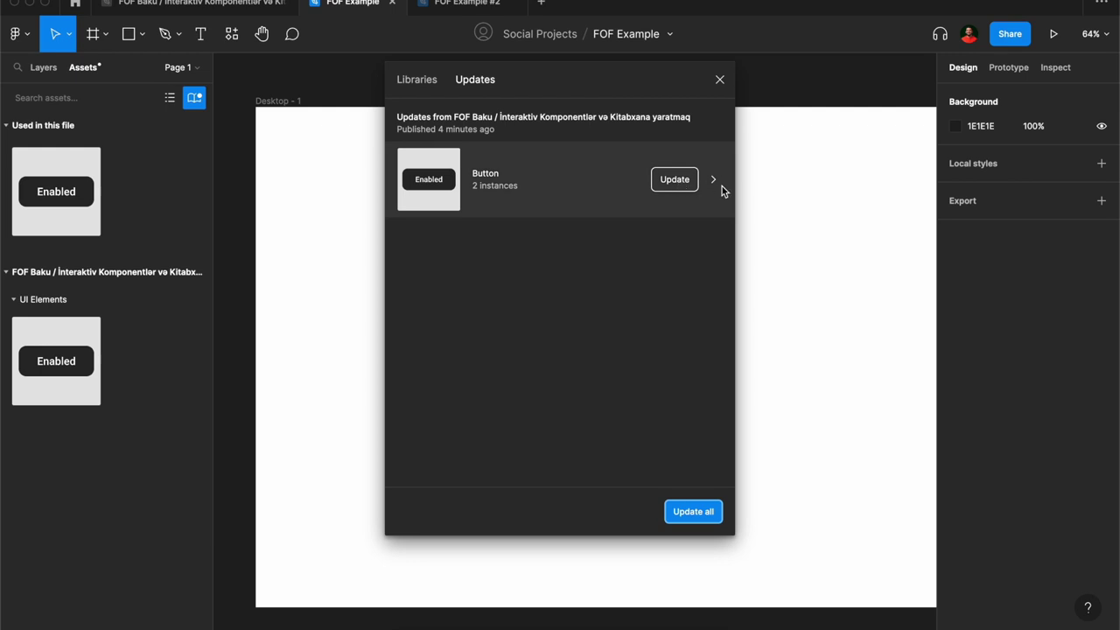
click(715, 182)
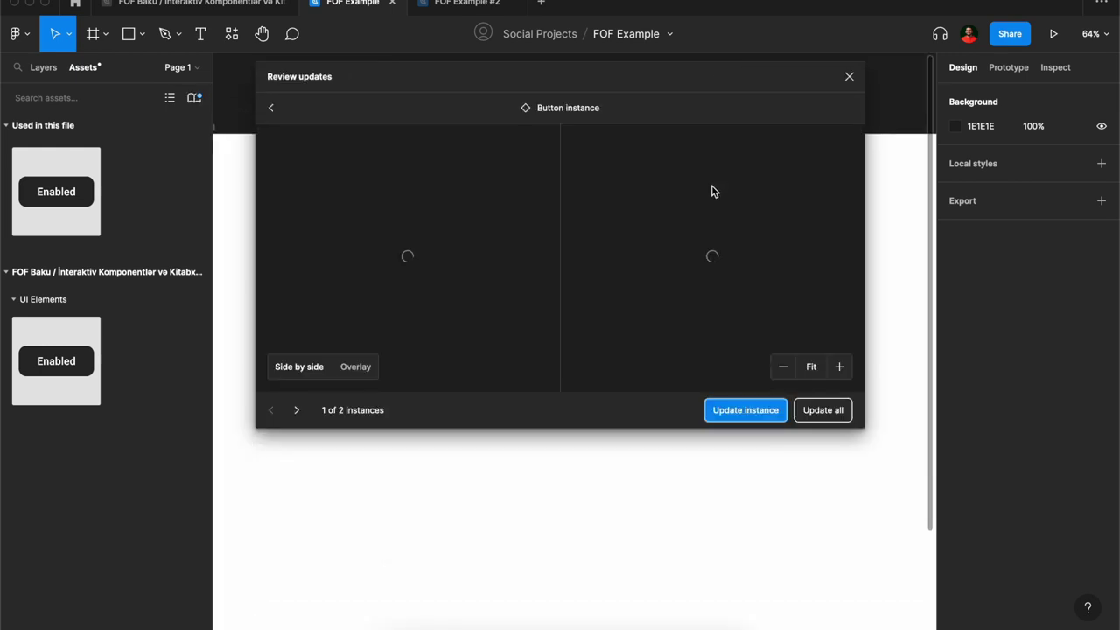
click(762, 415)
click(846, 78)
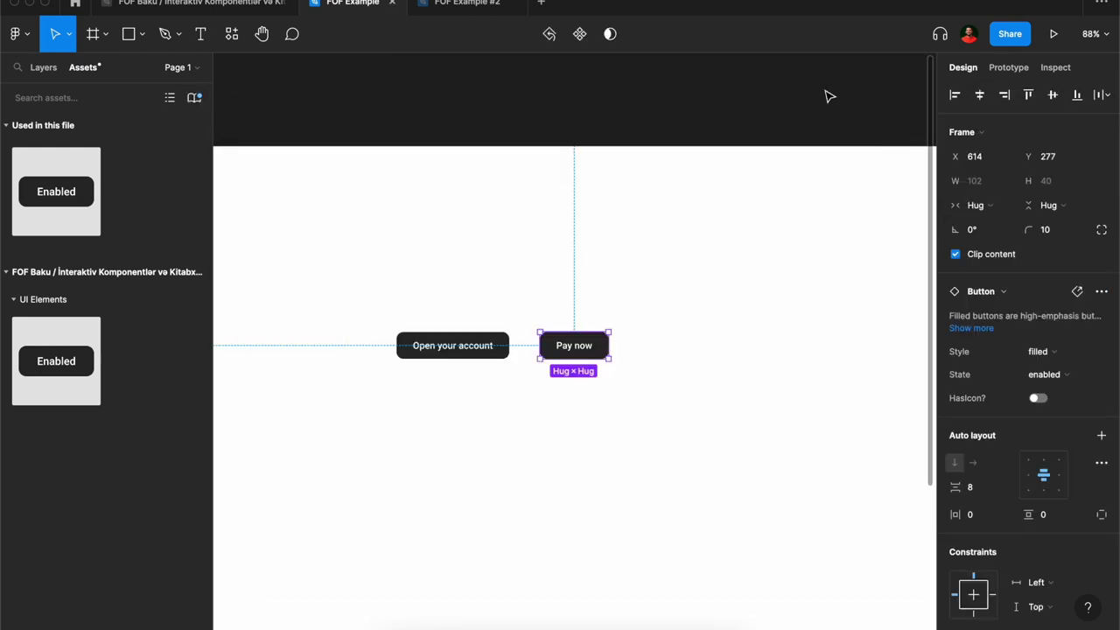
Step: Recheck the team libraries list and select the Open your account button
click(292, 249)
click(196, 98)
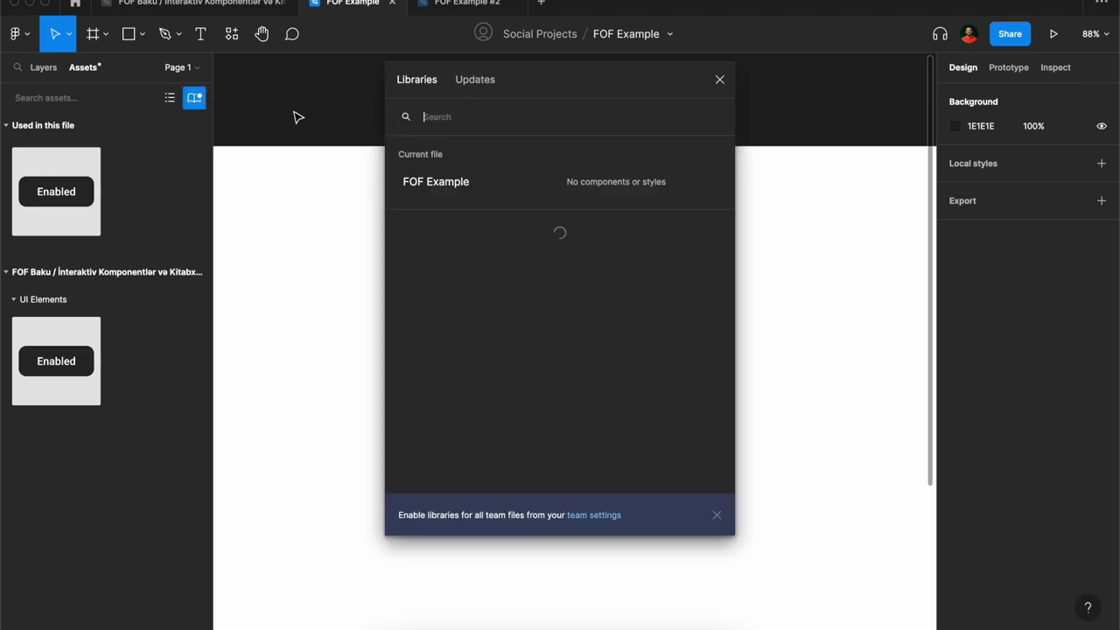
click(720, 79)
click(423, 347)
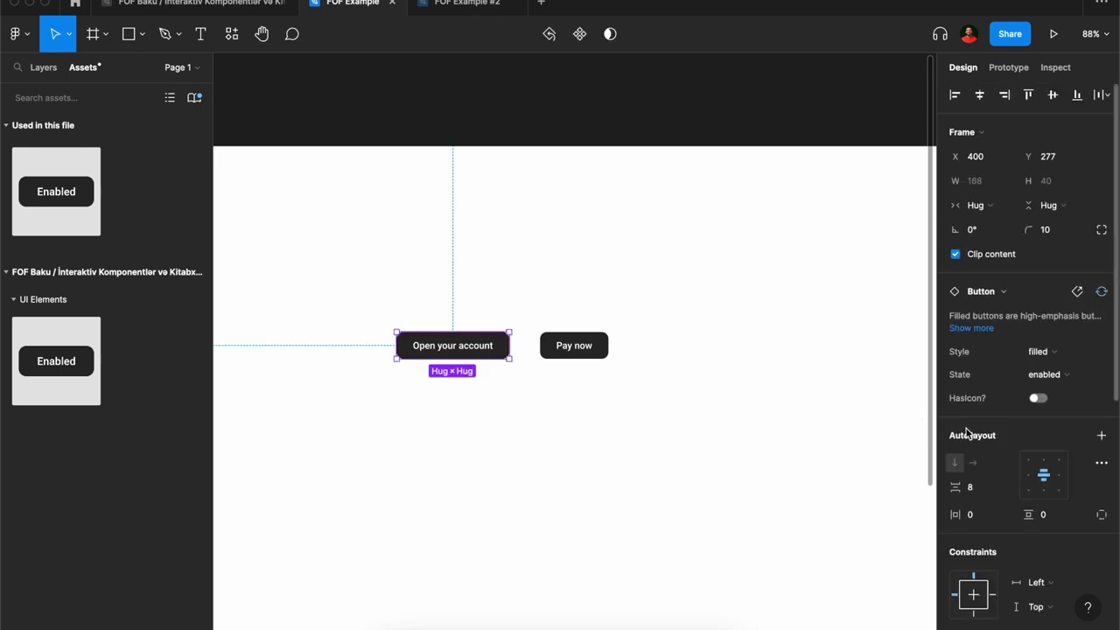
Step: Draw a 209×59 frame filled with Primary Black Color just above the buttons
scroll(940, 430, down, 5)
scroll(940, 430, down, 2)
click(571, 301)
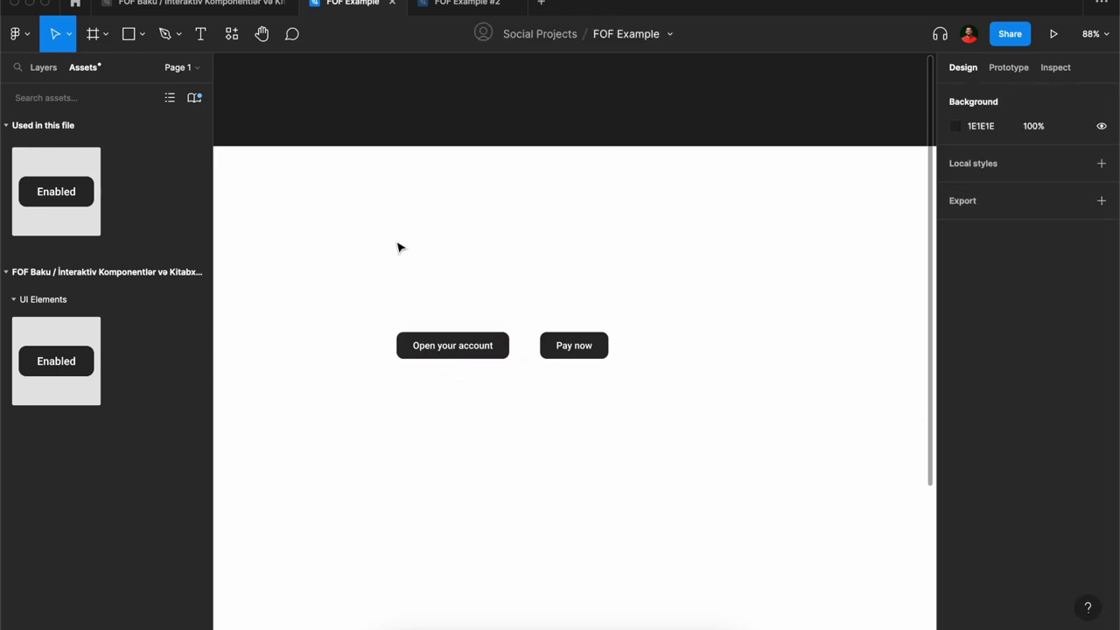
key(f)
drag(389, 199, 530, 239)
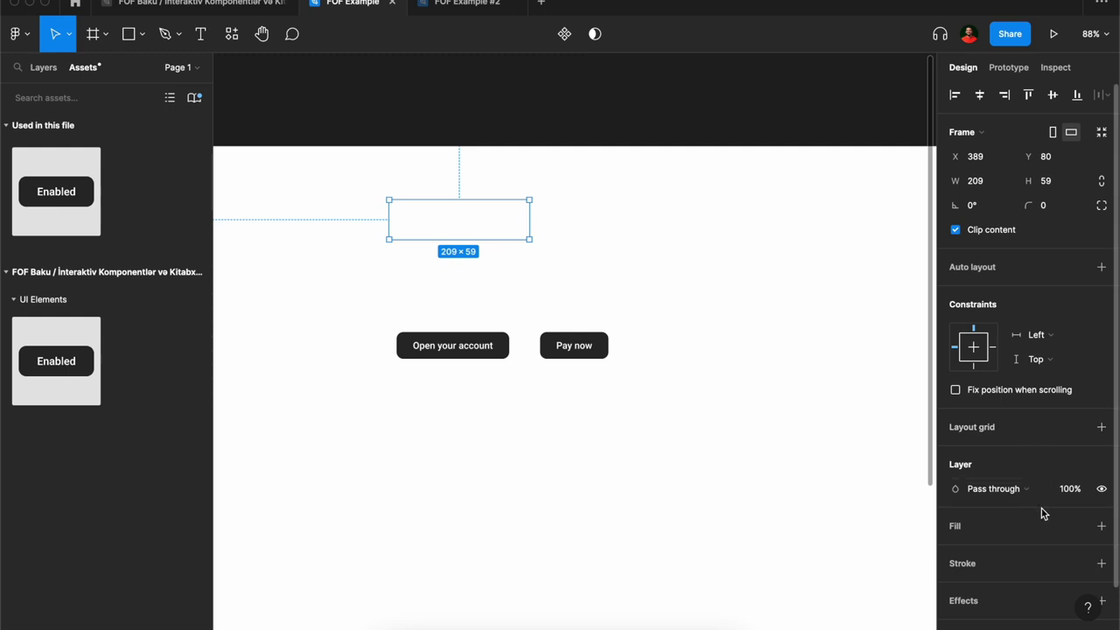
click(1076, 526)
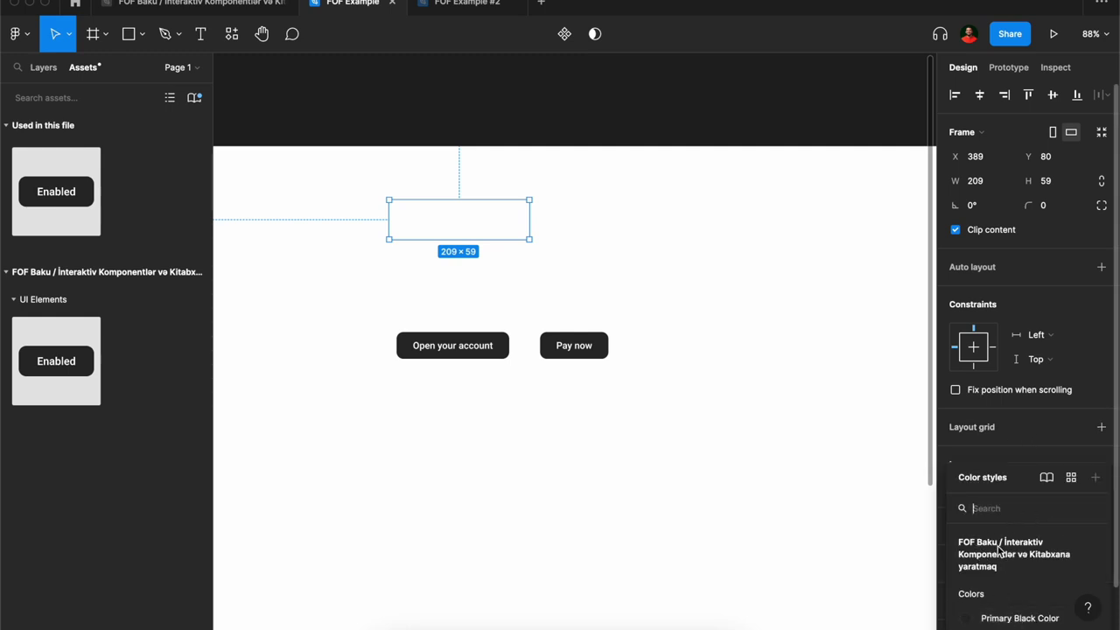
click(1009, 617)
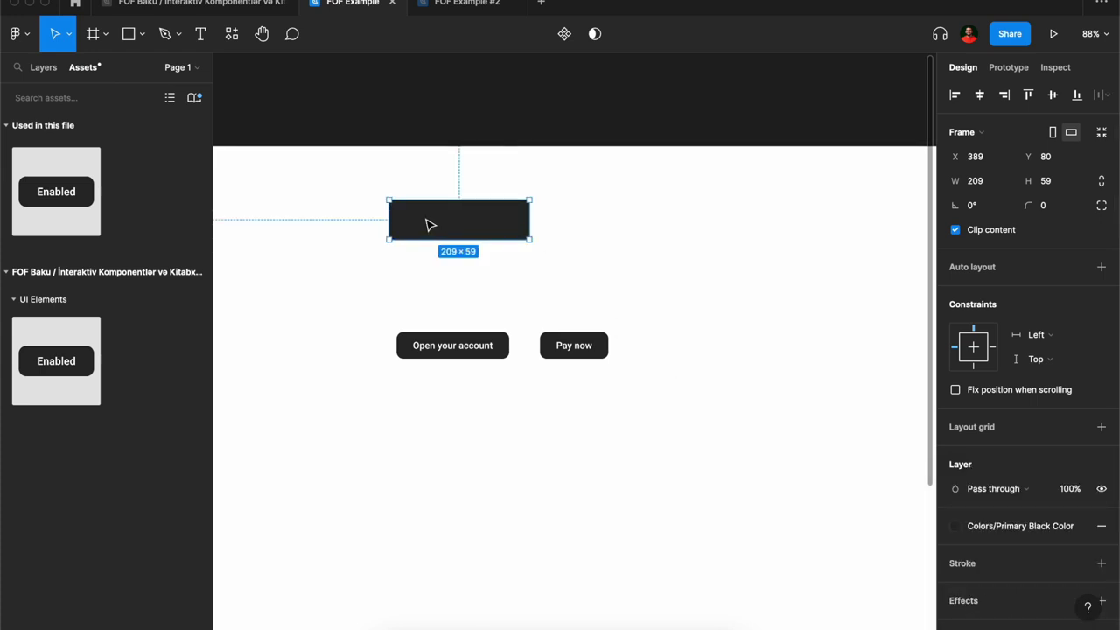
drag(430, 225, 429, 271)
Step: Add centred text 'Sample text' inside the black frame
key(t)
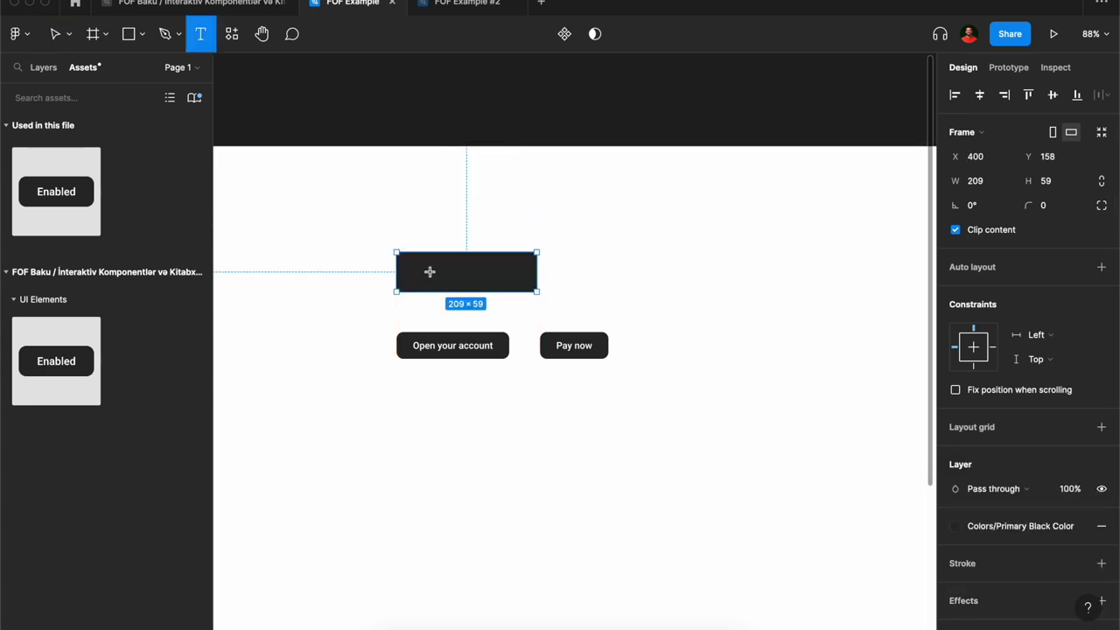
mouse_move(1015, 526)
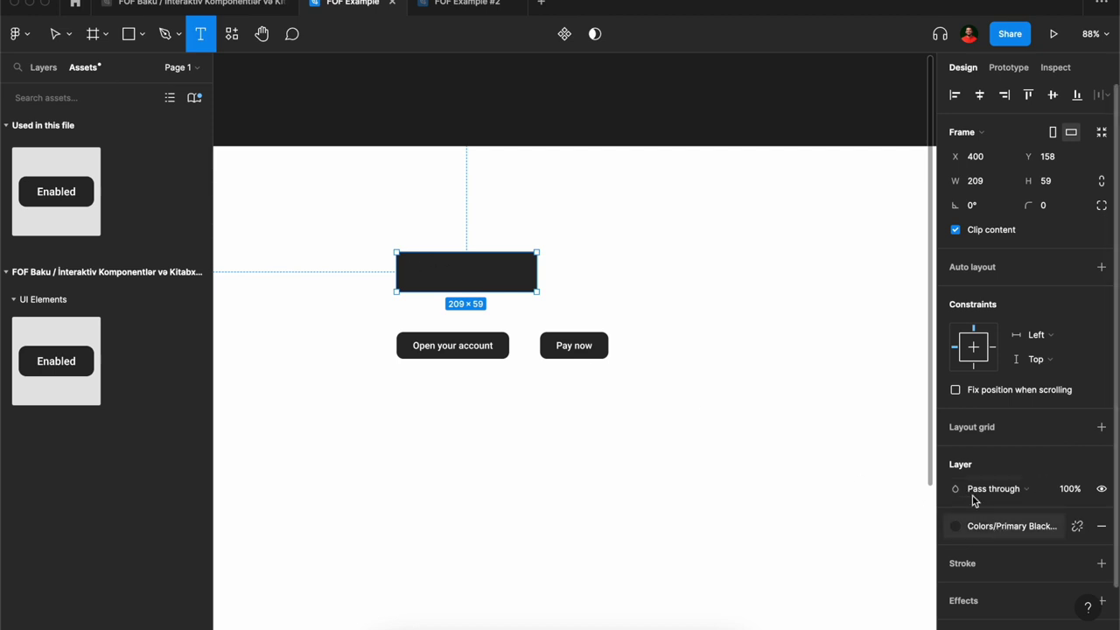
click(249, 5)
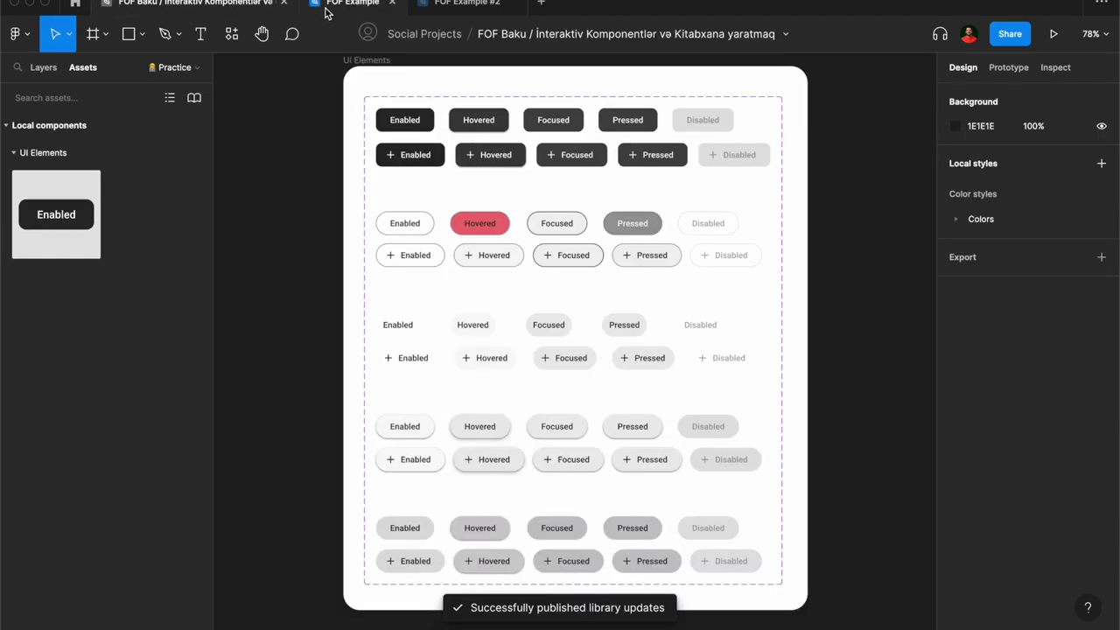
click(323, 7)
click(432, 270)
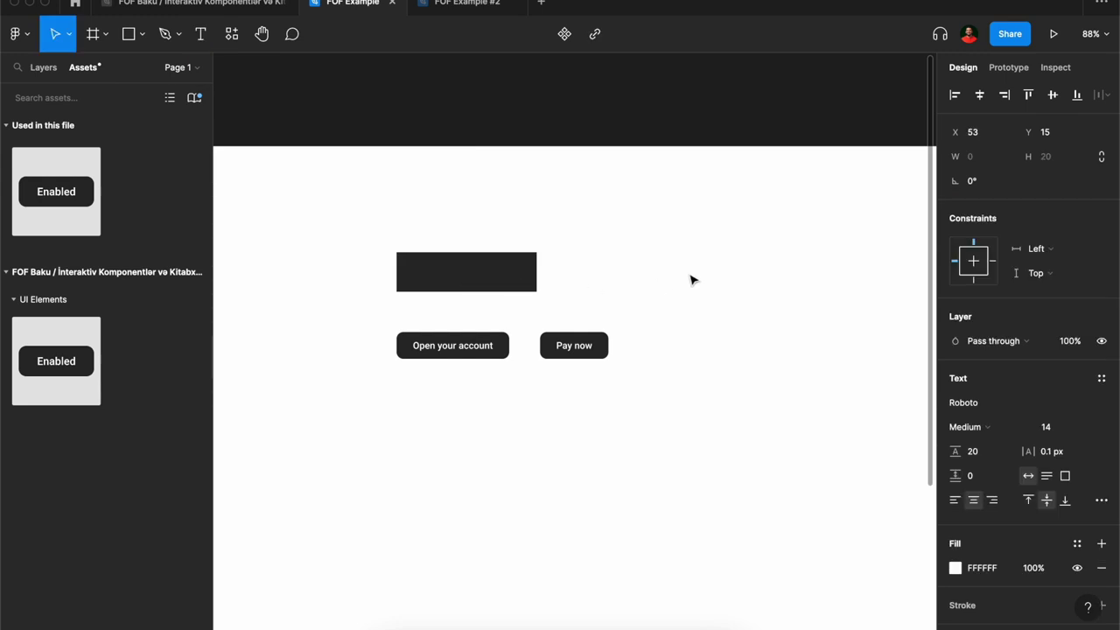
text(Sample text)
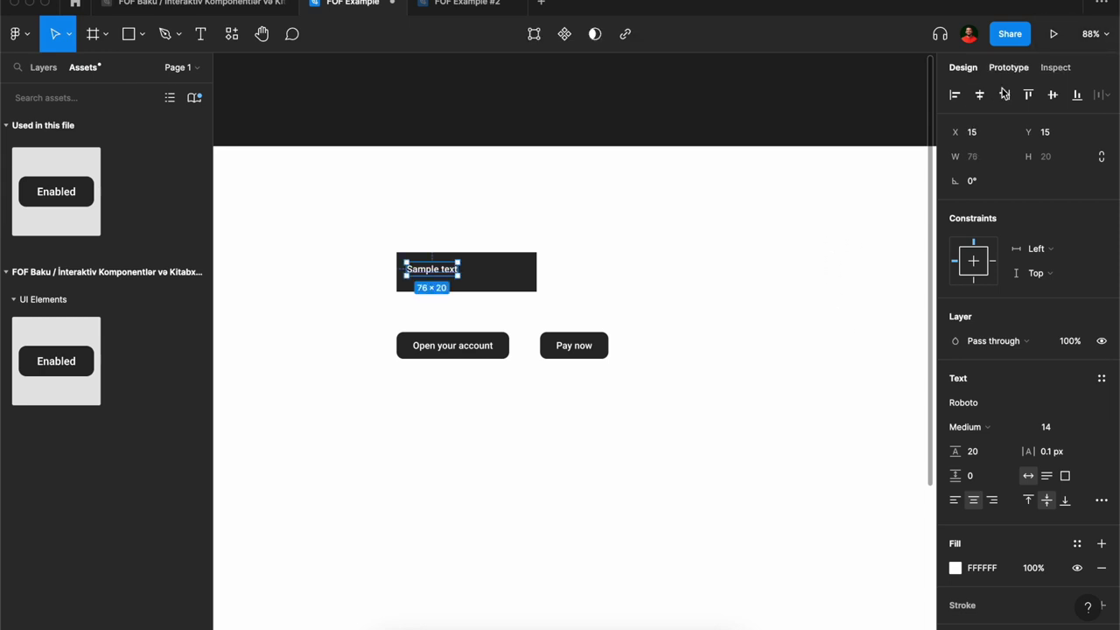
click(980, 95)
click(902, 132)
Step: Give the frame auto layout and corner radius 10, and move it higher up the page
click(527, 276)
key(shift+a)
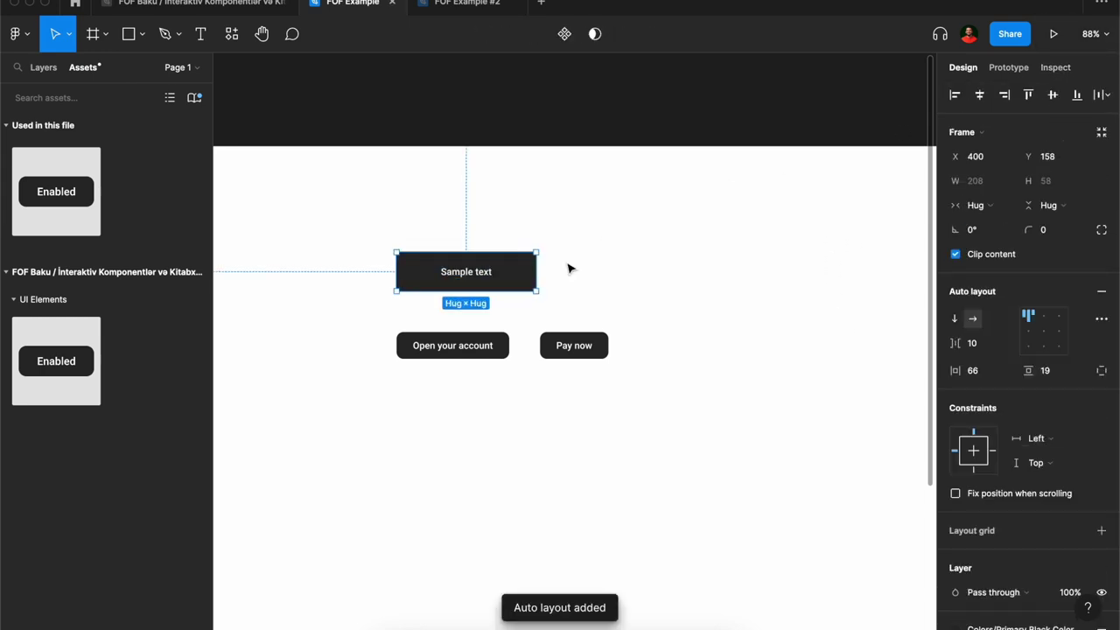
click(1050, 225)
text(10)
key(Return)
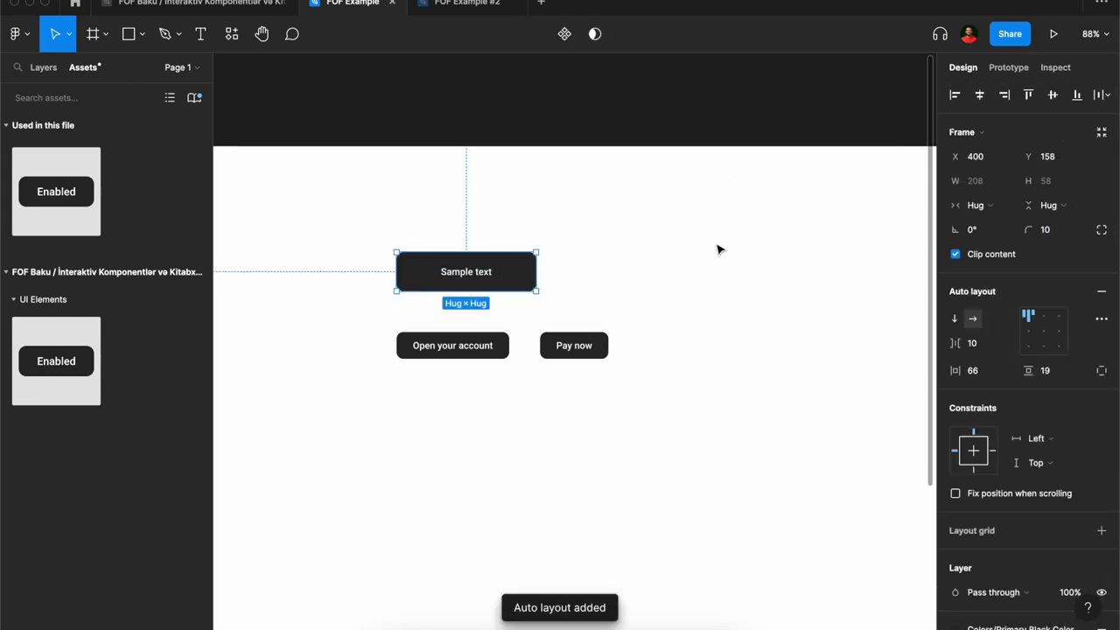
drag(509, 271, 503, 206)
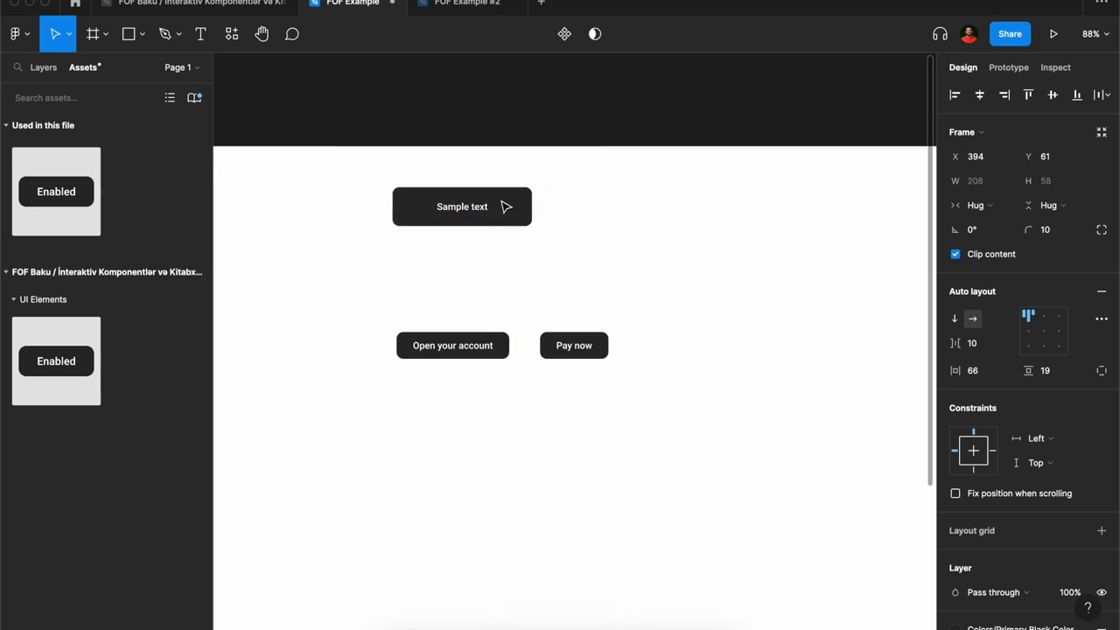
click(263, 4)
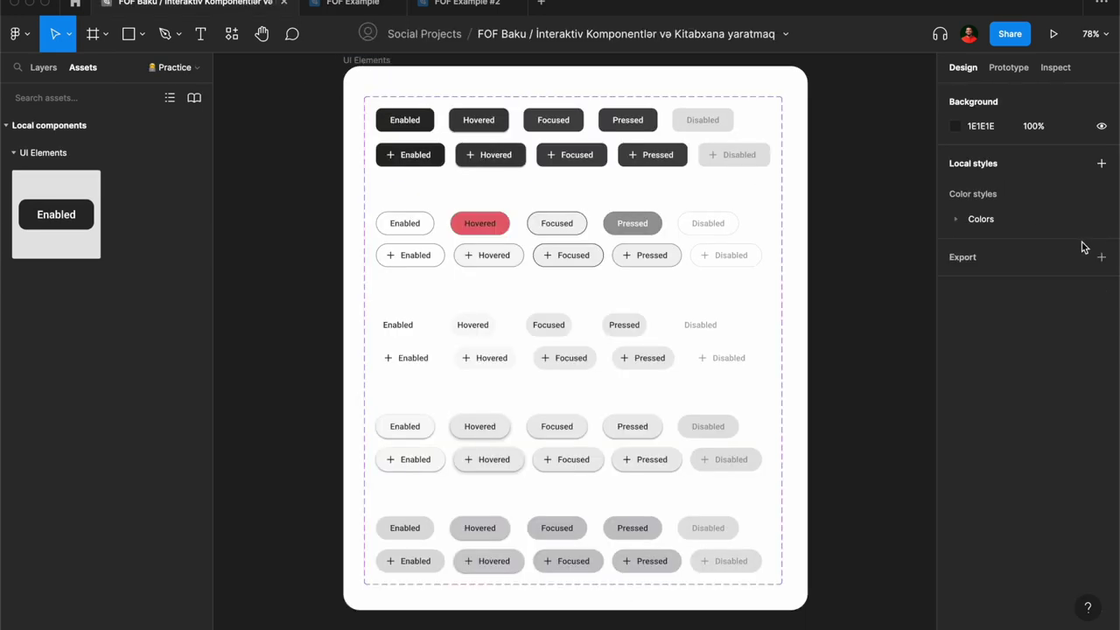
Step: Change the library's Primary Black Color style to red
click(956, 219)
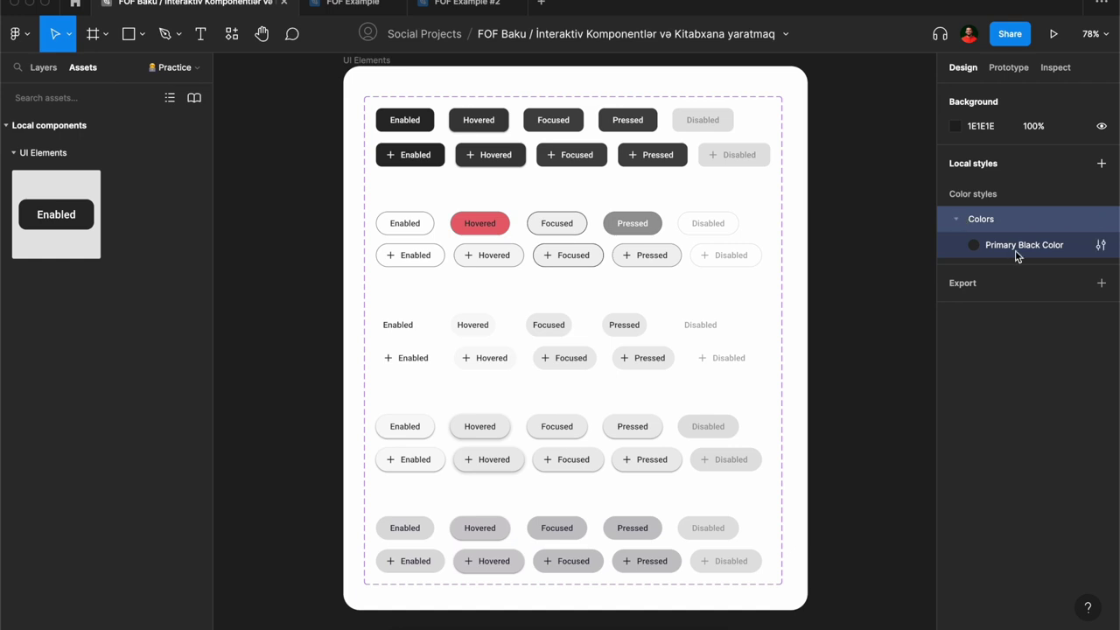
click(1102, 245)
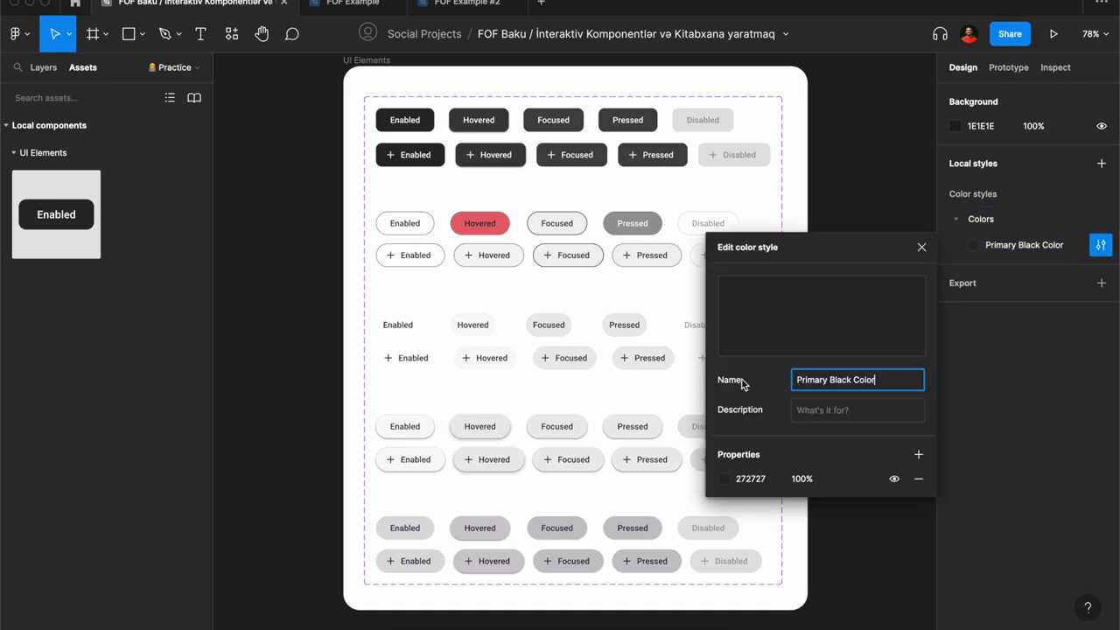
click(723, 479)
click(675, 308)
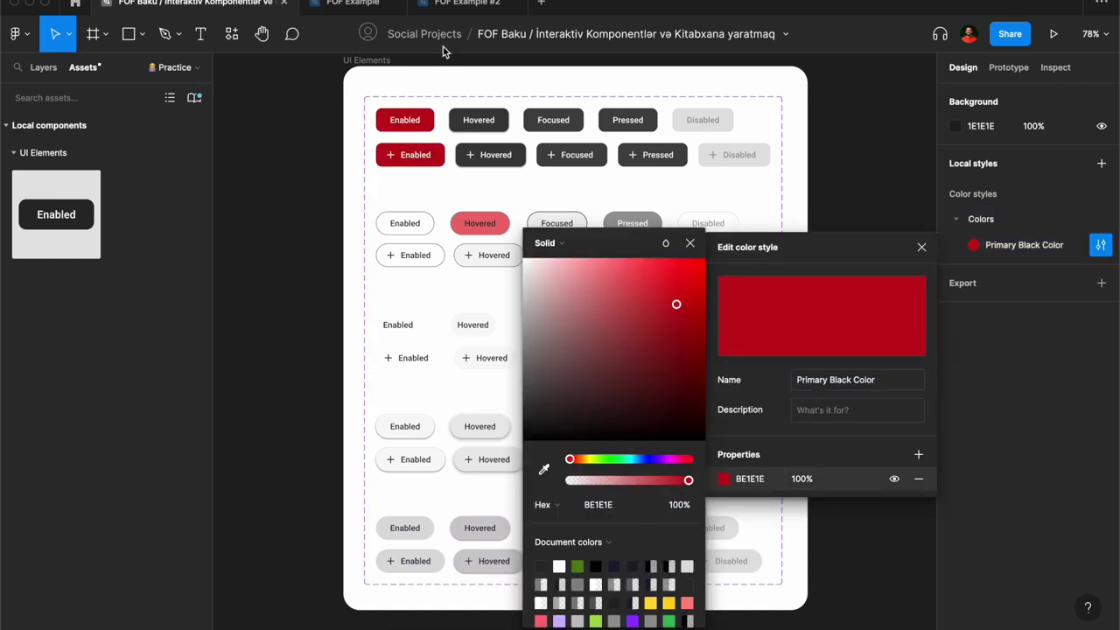
click(472, 3)
click(363, 4)
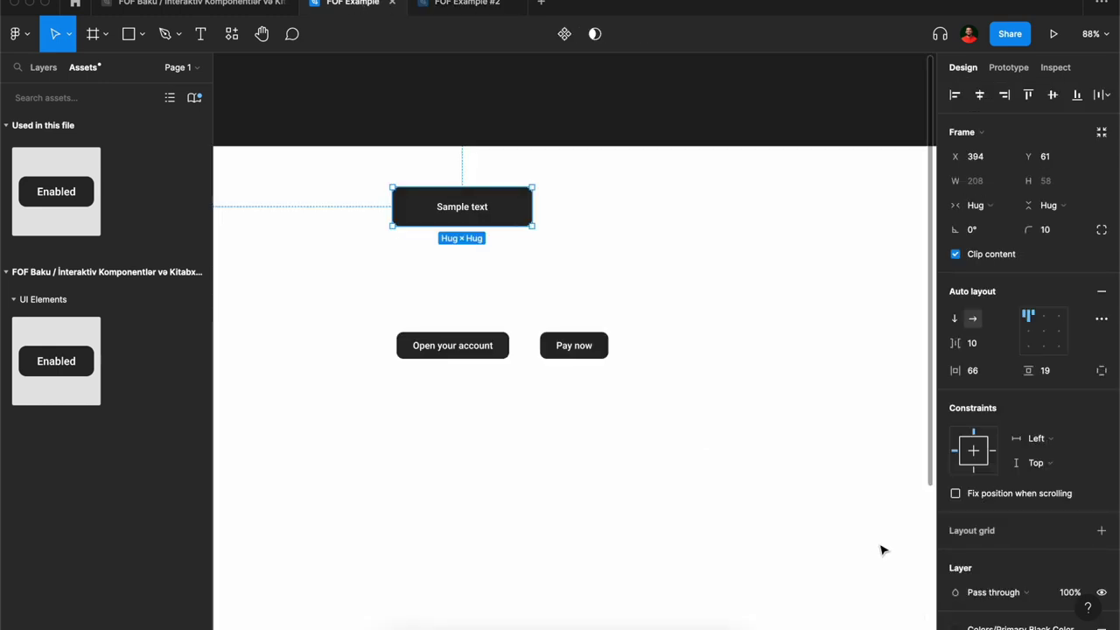
click(832, 495)
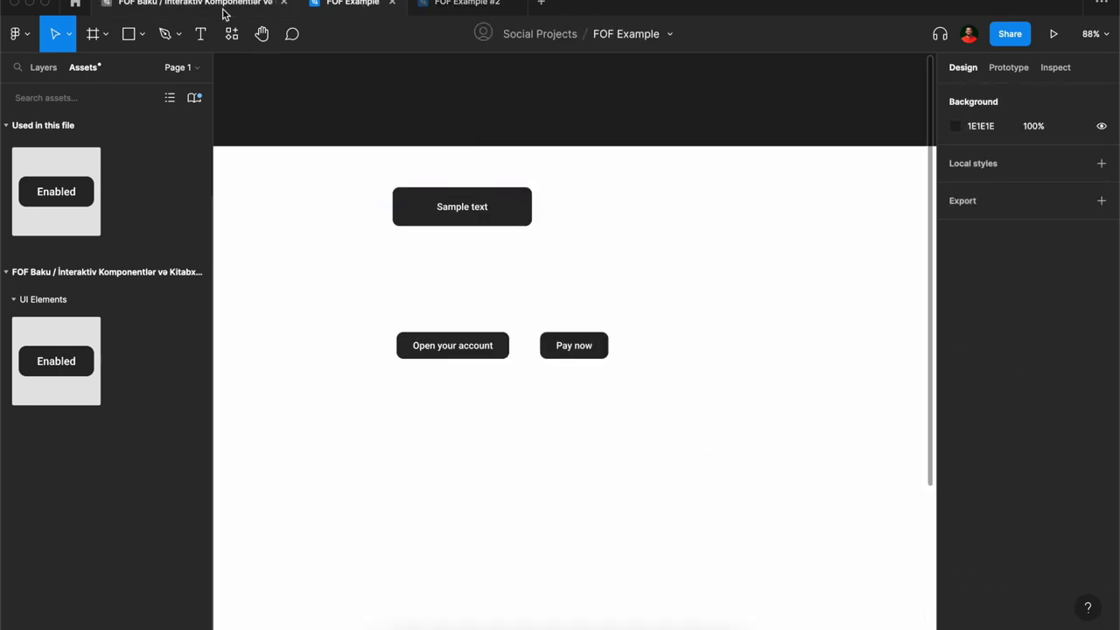
Step: Publish the recoloured style and Button changes, then open FOF Example
click(224, 7)
click(194, 97)
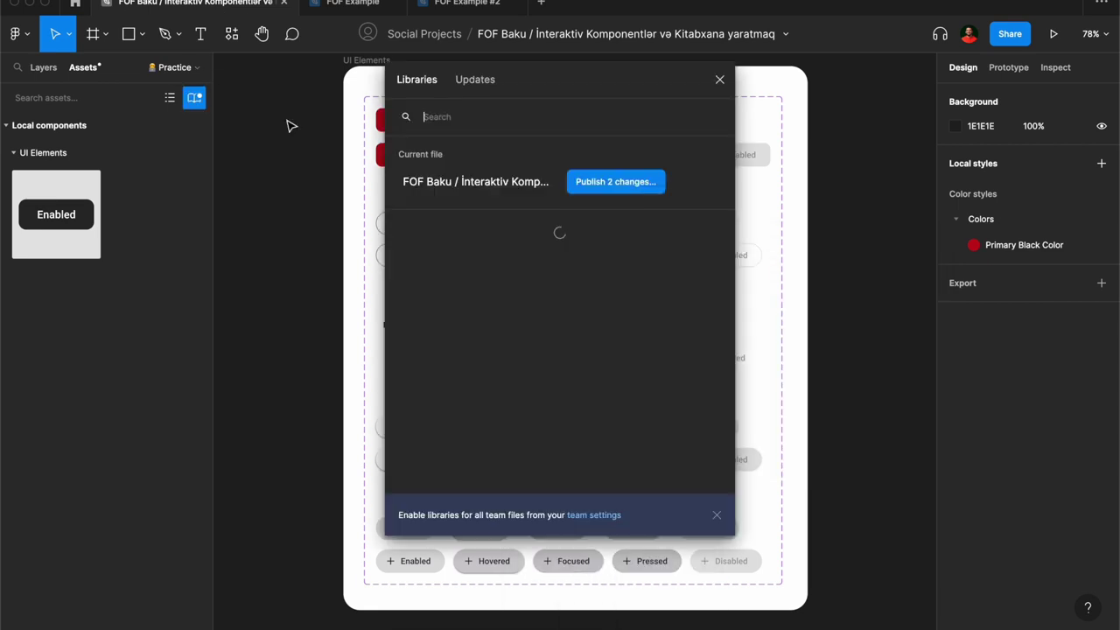
click(626, 184)
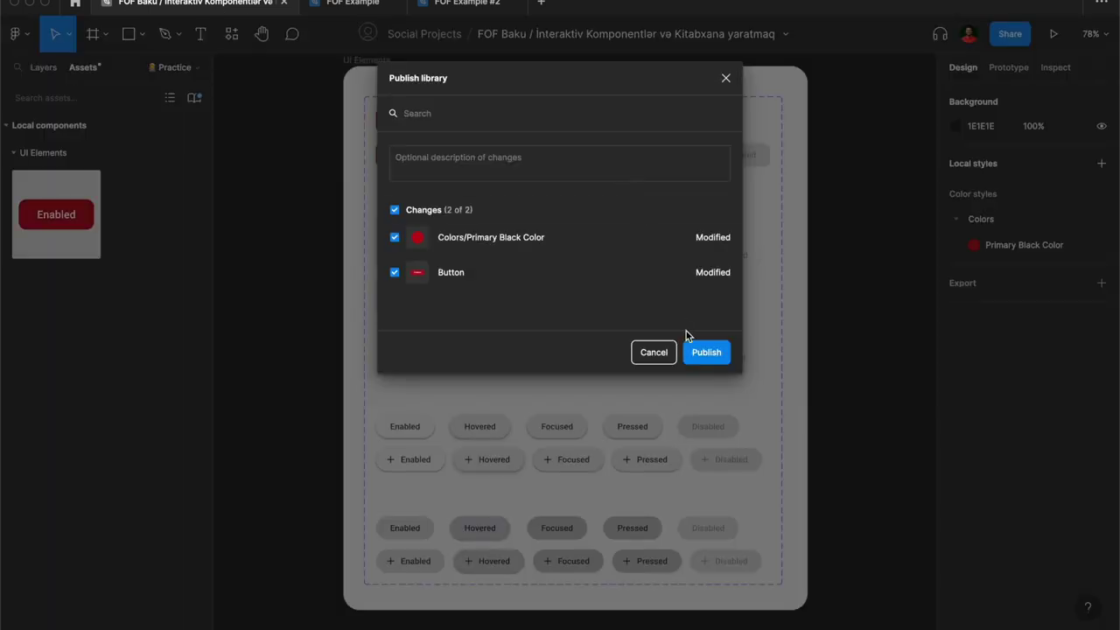
click(704, 351)
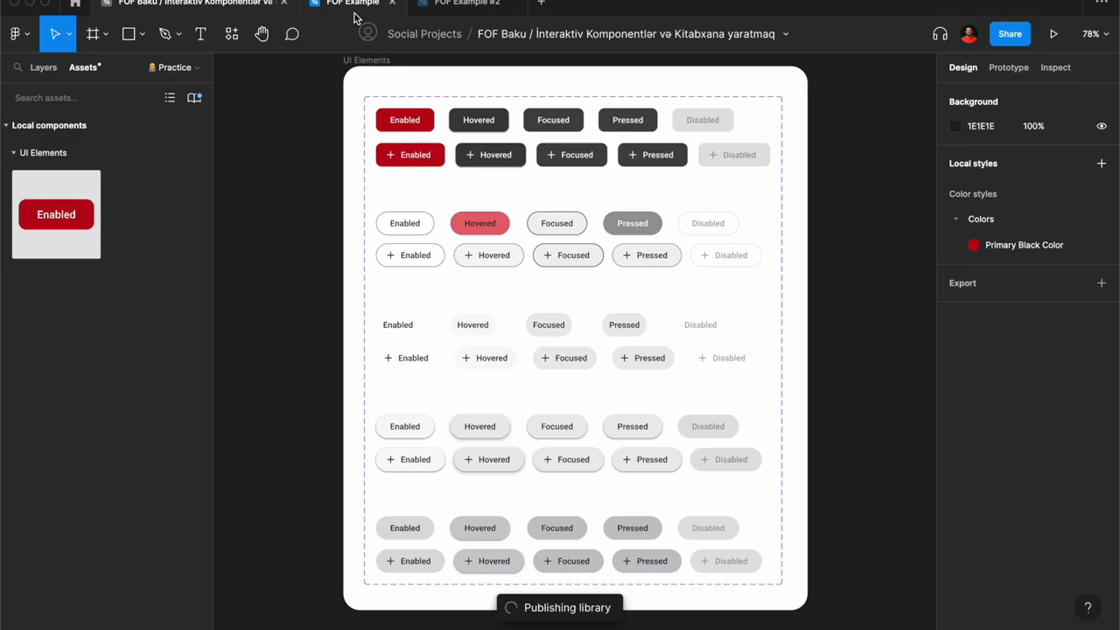
click(354, 16)
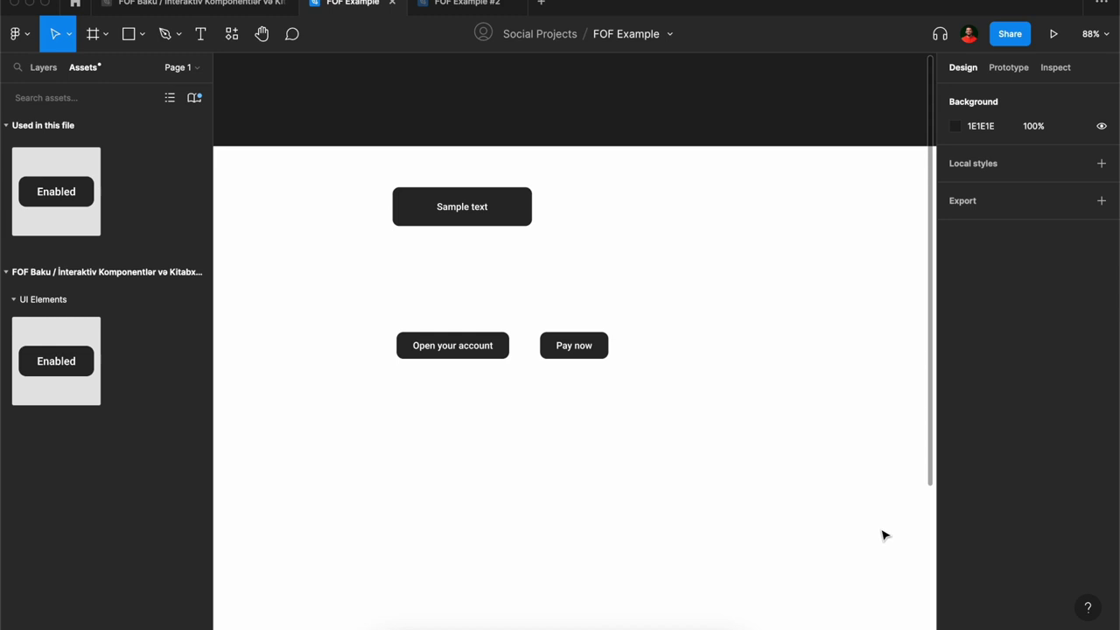
Step: Apply the Primary Black Color style and all library updates to FOF Example
click(194, 99)
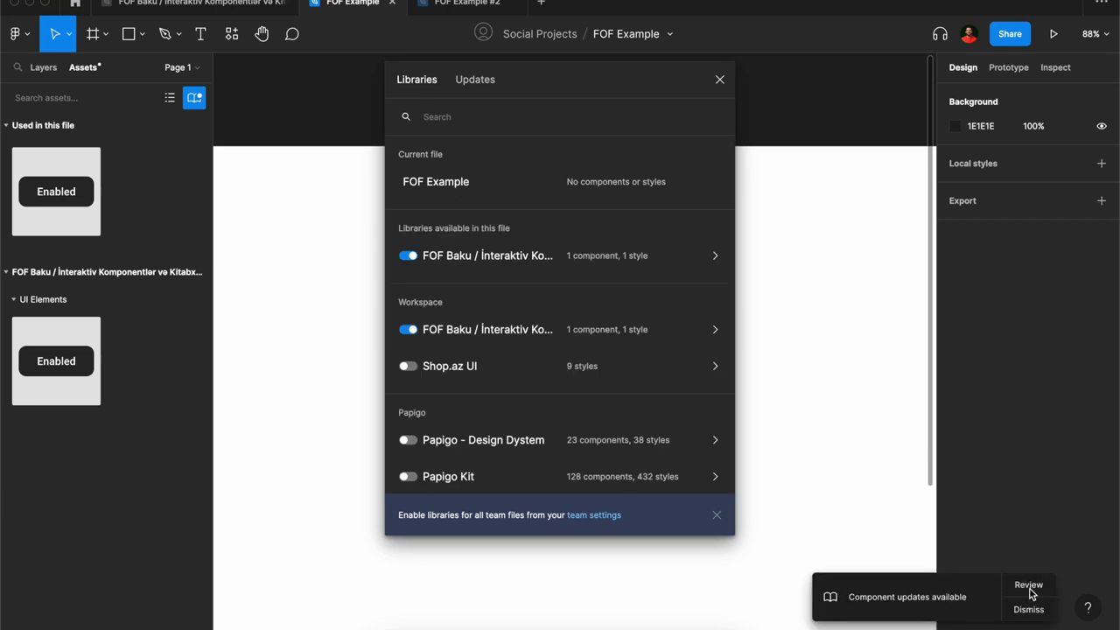
click(1029, 588)
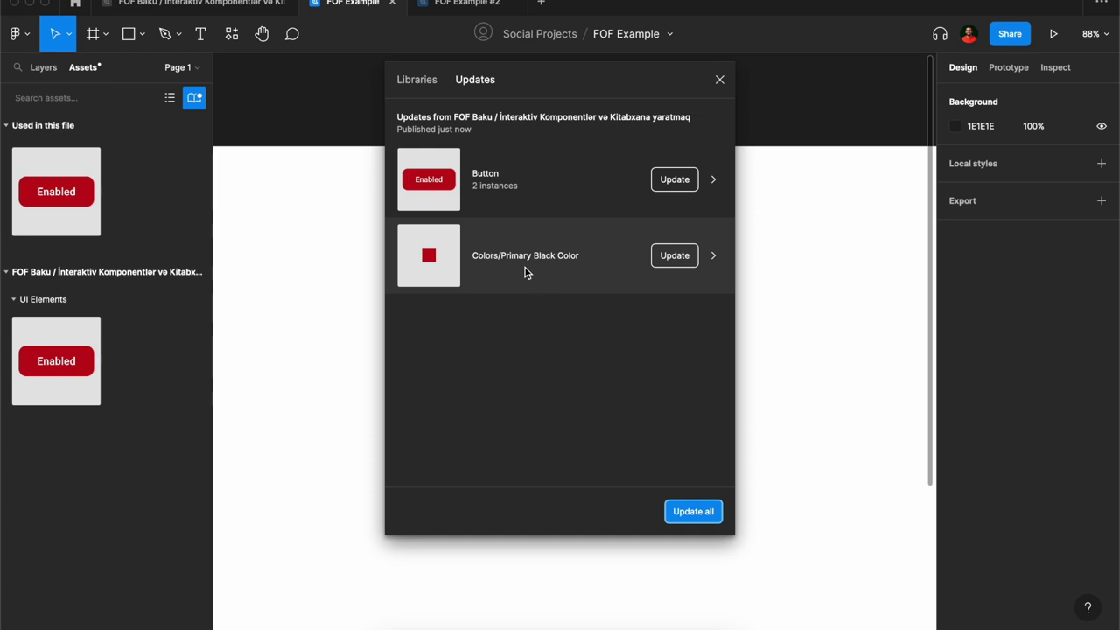
click(674, 255)
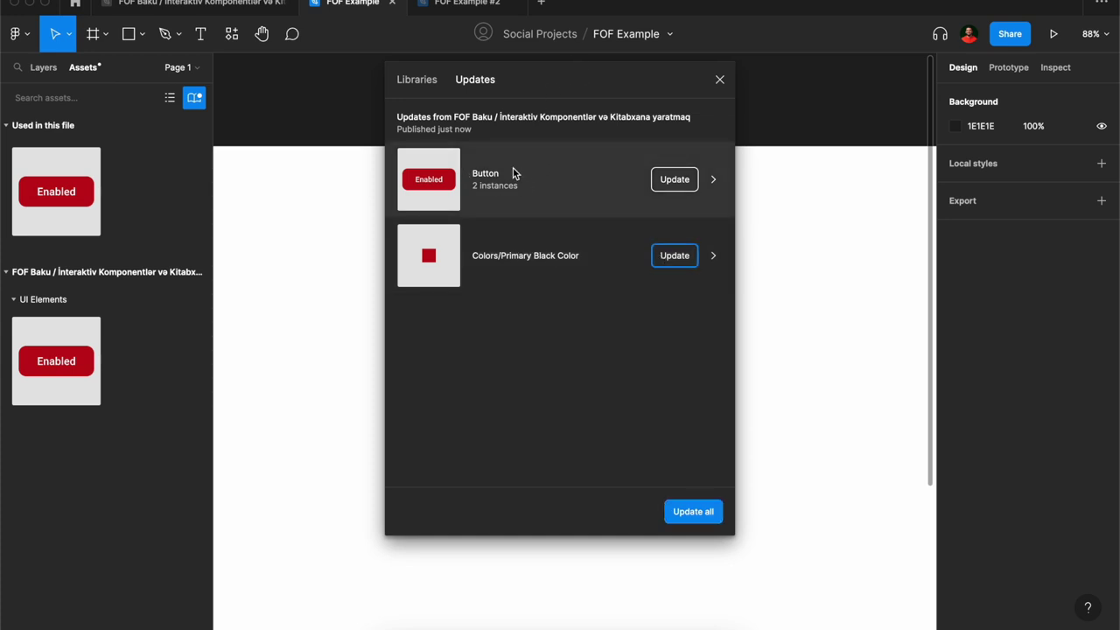
click(720, 79)
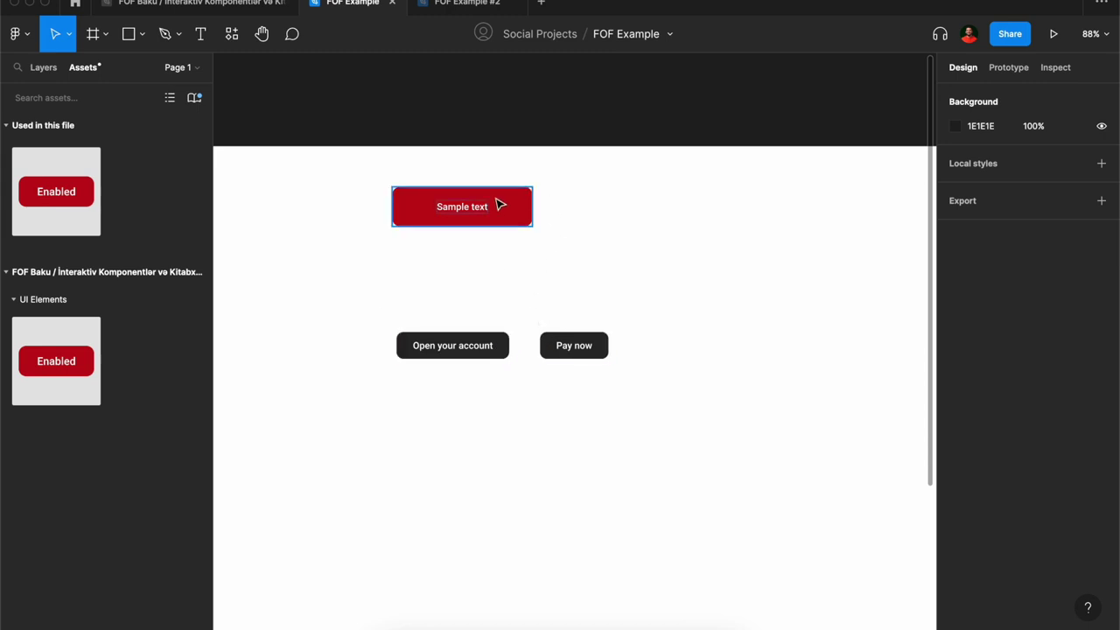
click(192, 3)
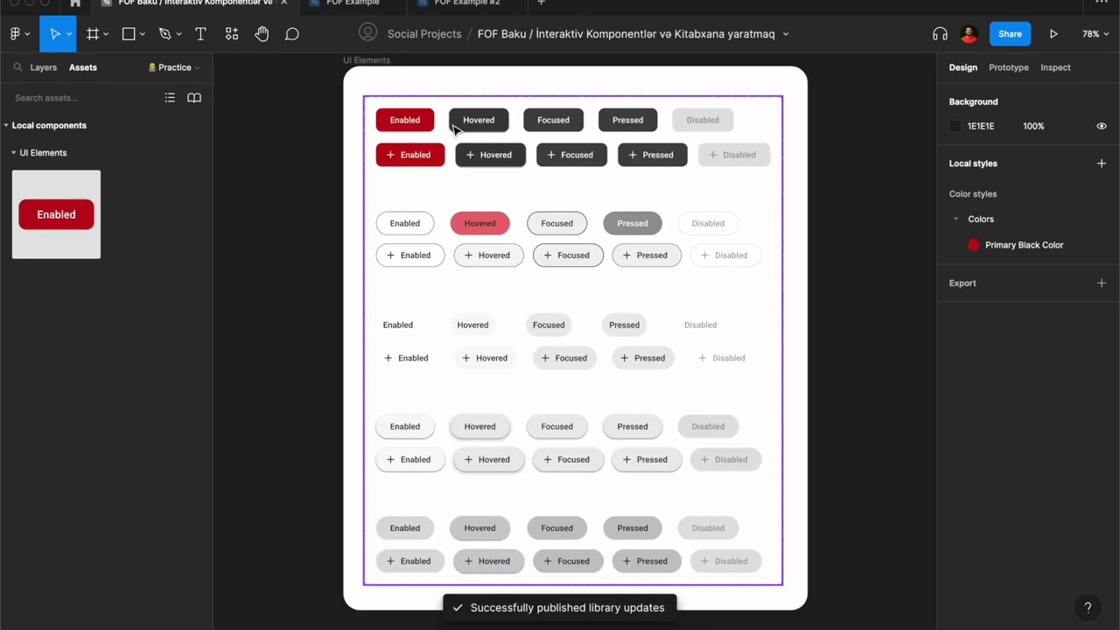
Step: Inspect the UI Elements sheet's selection colours, then open FOF Example #2
click(348, 82)
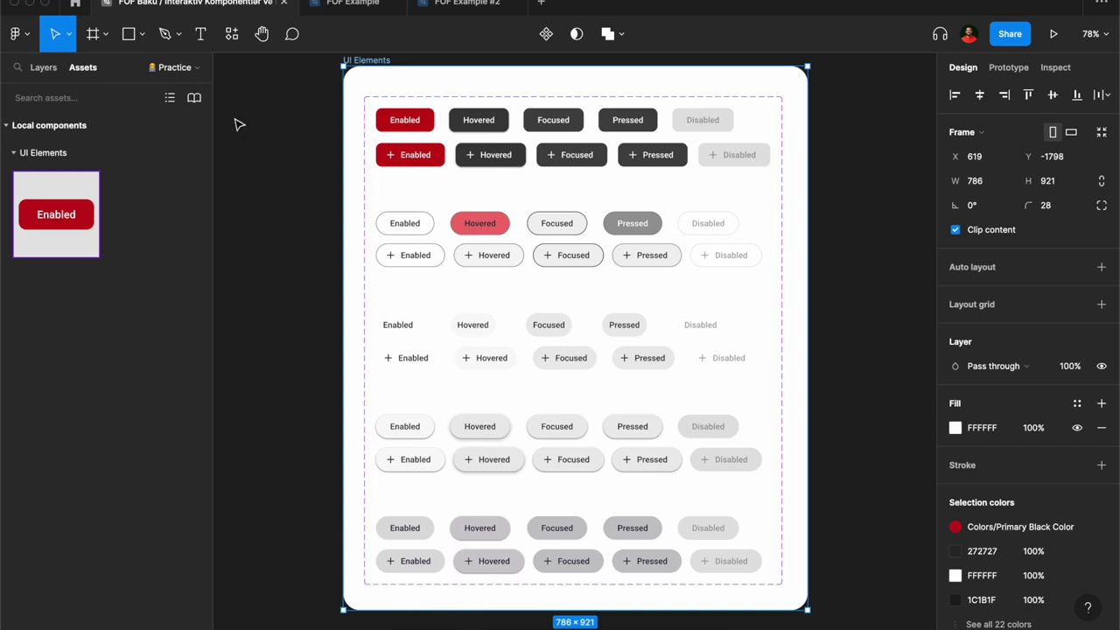
click(447, 11)
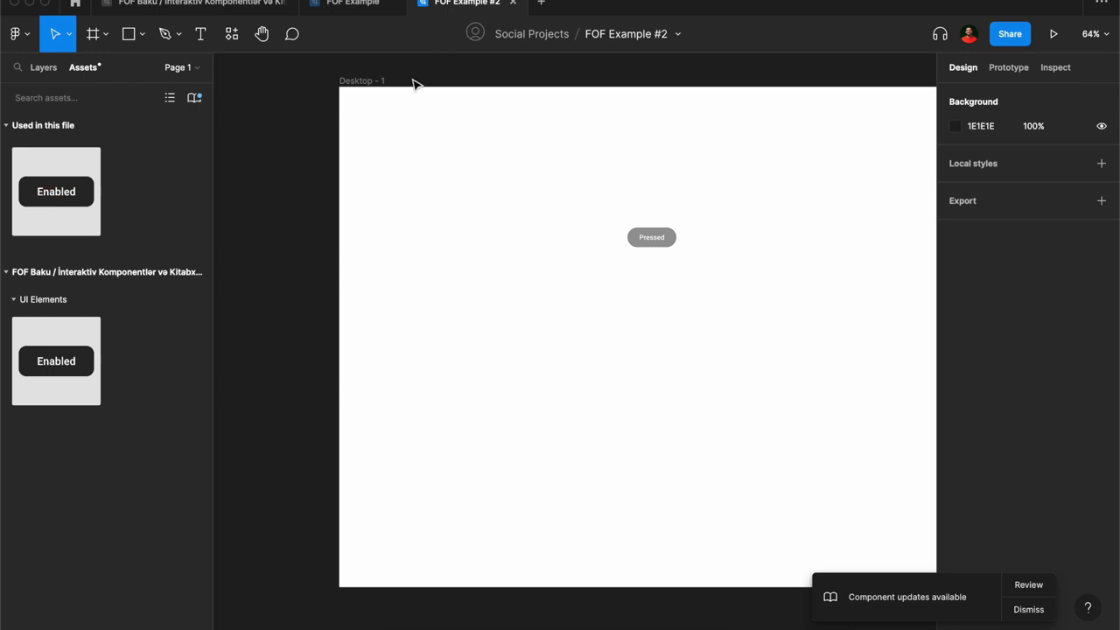
Step: Review FOF Example #2's pending library updates and update the Button component
click(1029, 586)
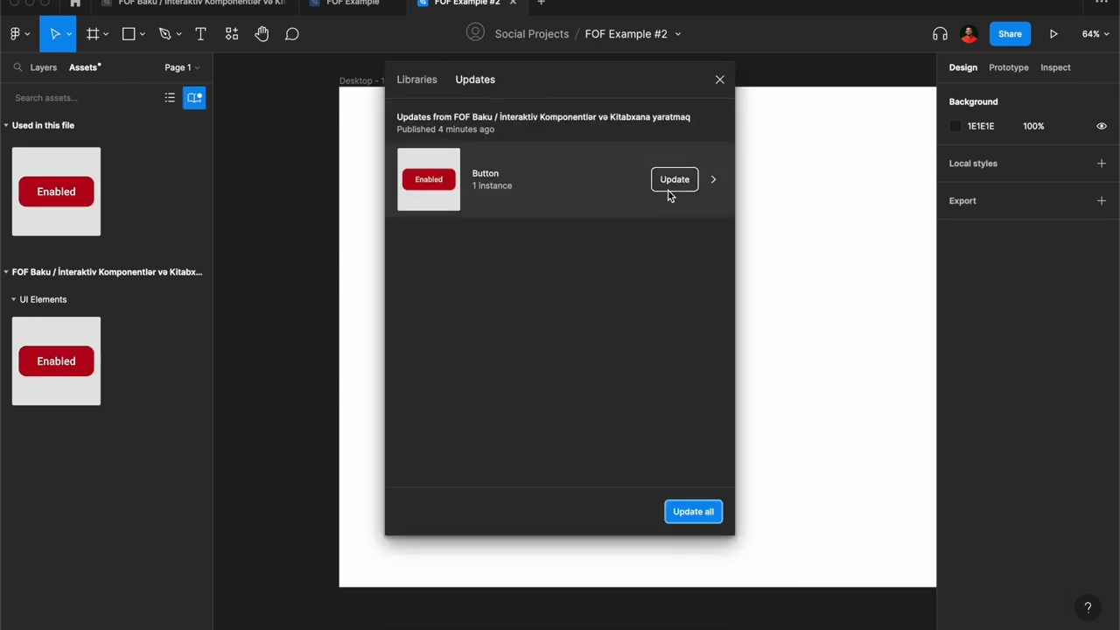
click(719, 80)
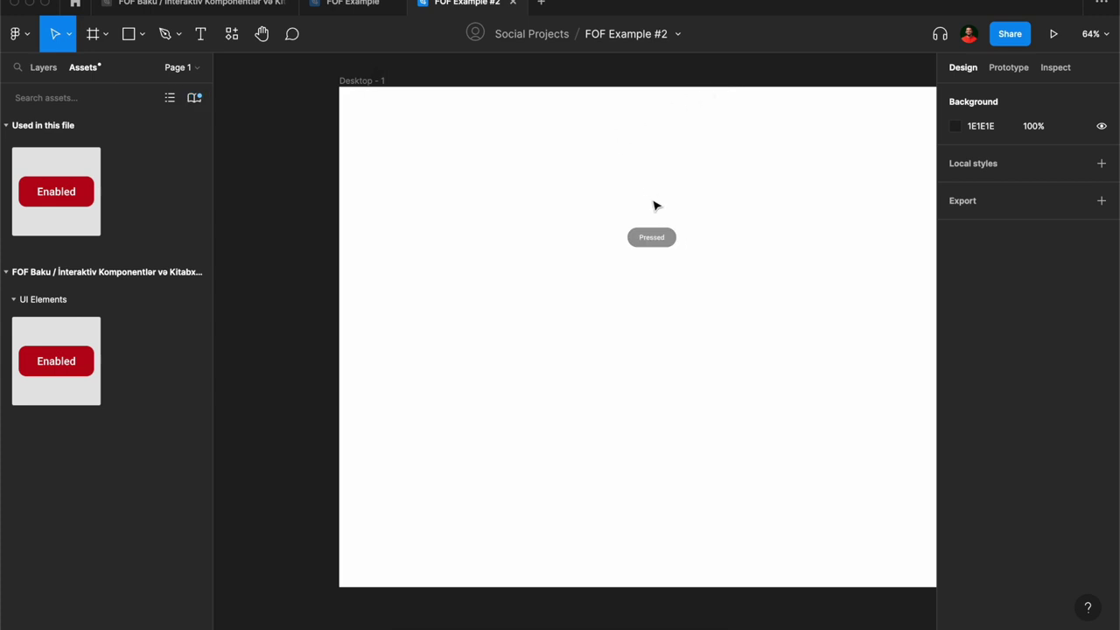
Step: Add a 'Sample text' label above the Pressed button, filled with Colors/Primary Black Color
key(t)
click(596, 155)
click(731, 182)
key(t)
click(608, 154)
text(Sample text)
key(Escape)
click(1072, 568)
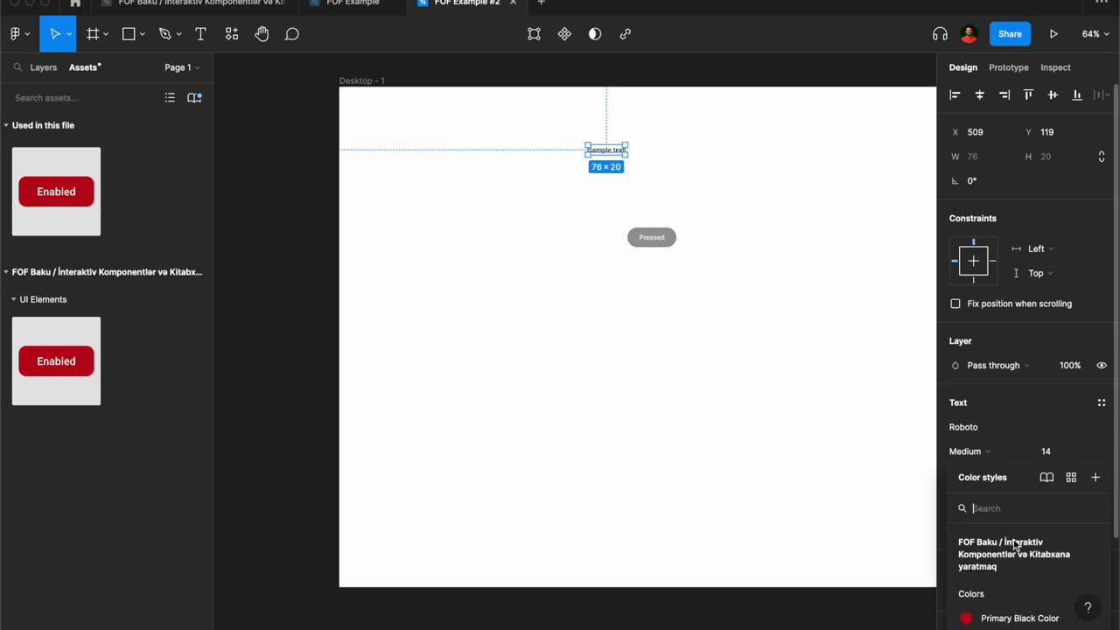
click(1005, 618)
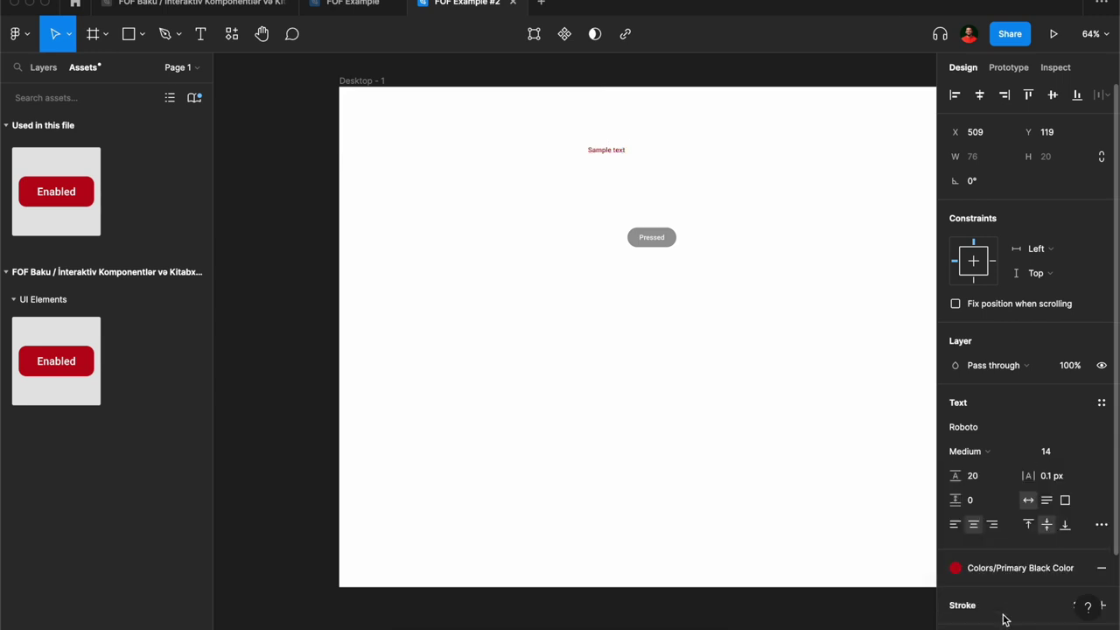
Step: Disconnect and reconnect the FOF Baku library in FOF Example #2's libraries
click(195, 105)
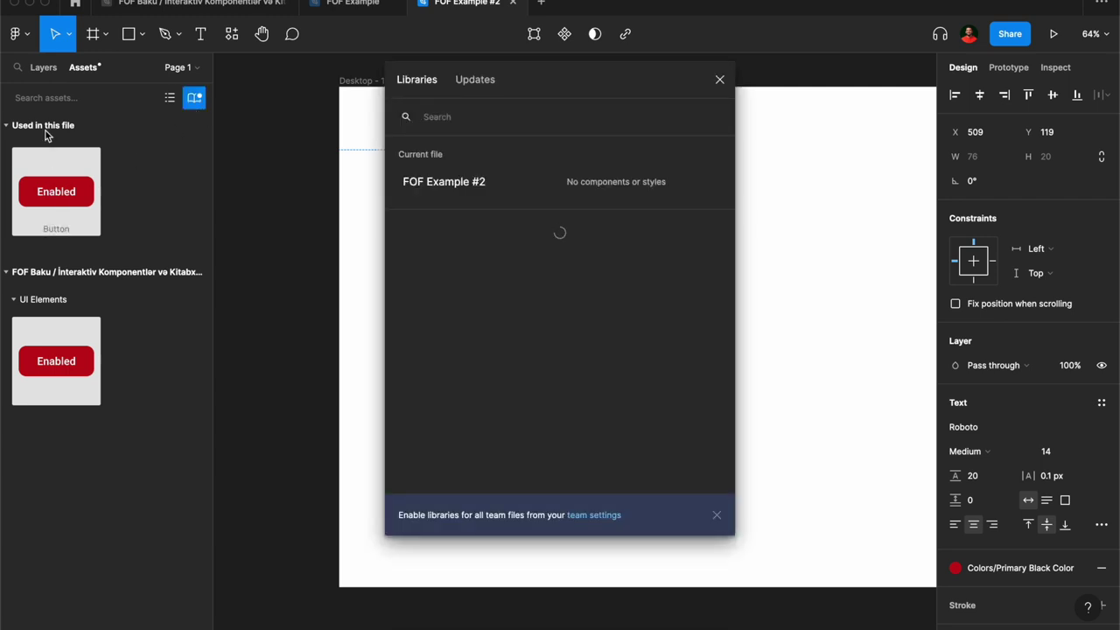
click(408, 256)
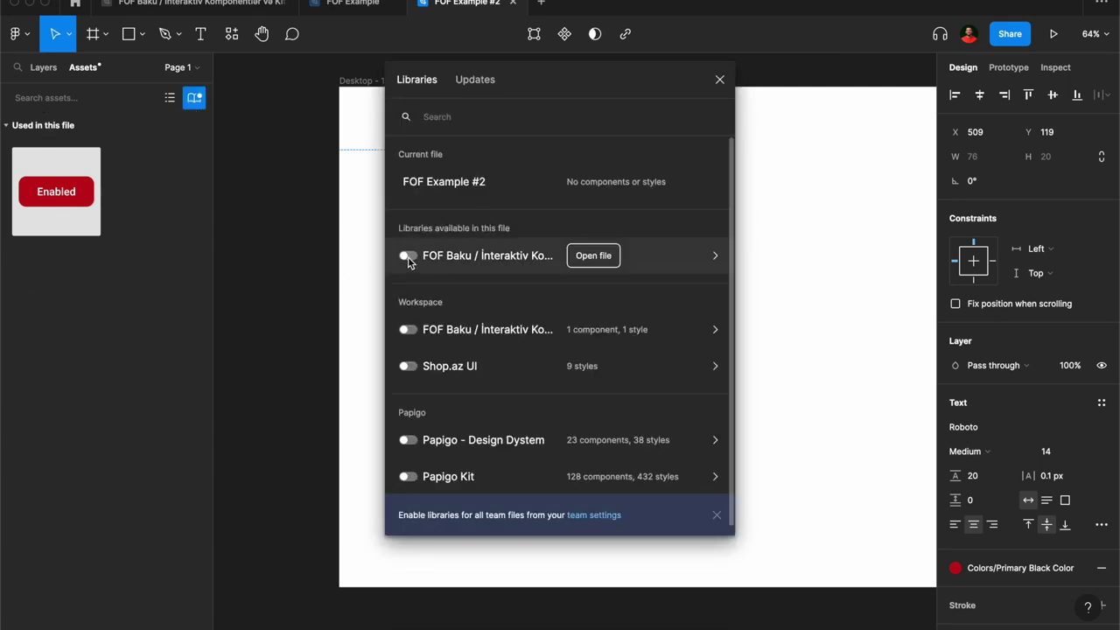
click(408, 255)
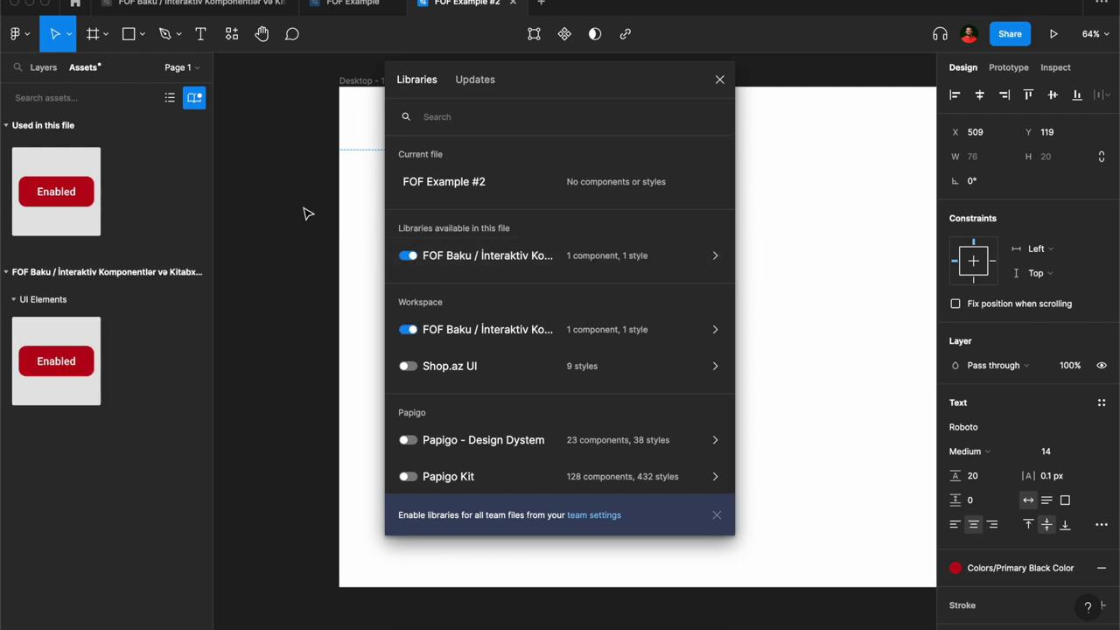
Step: Select the Sample text layer to confirm its Colors/Primary Black Color fill, then switch to FOF Baku
click(320, 236)
click(720, 81)
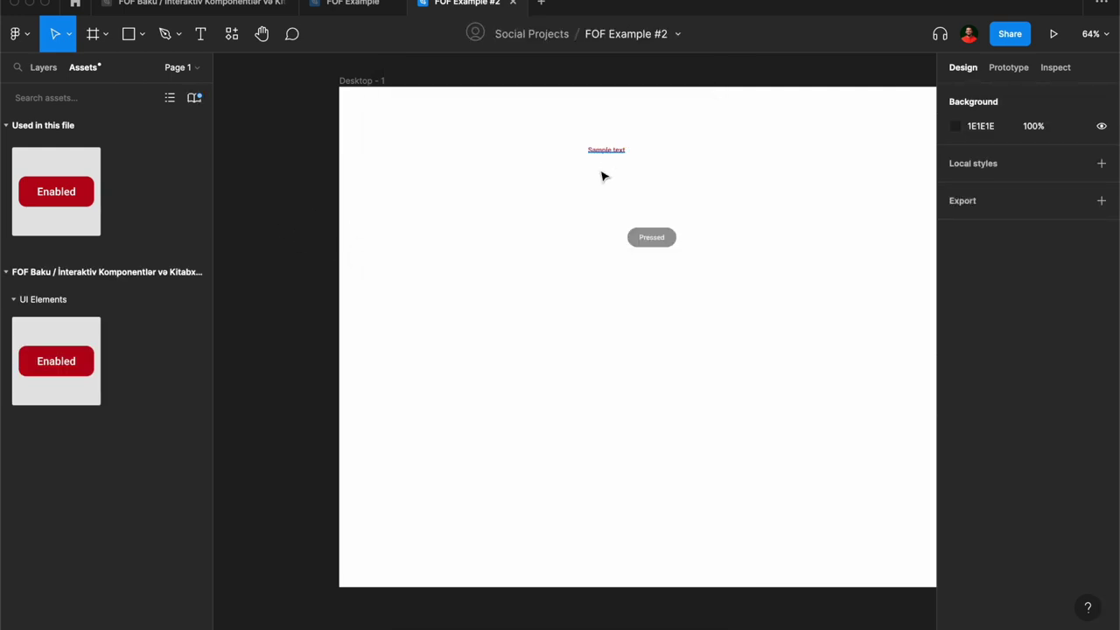
click(623, 149)
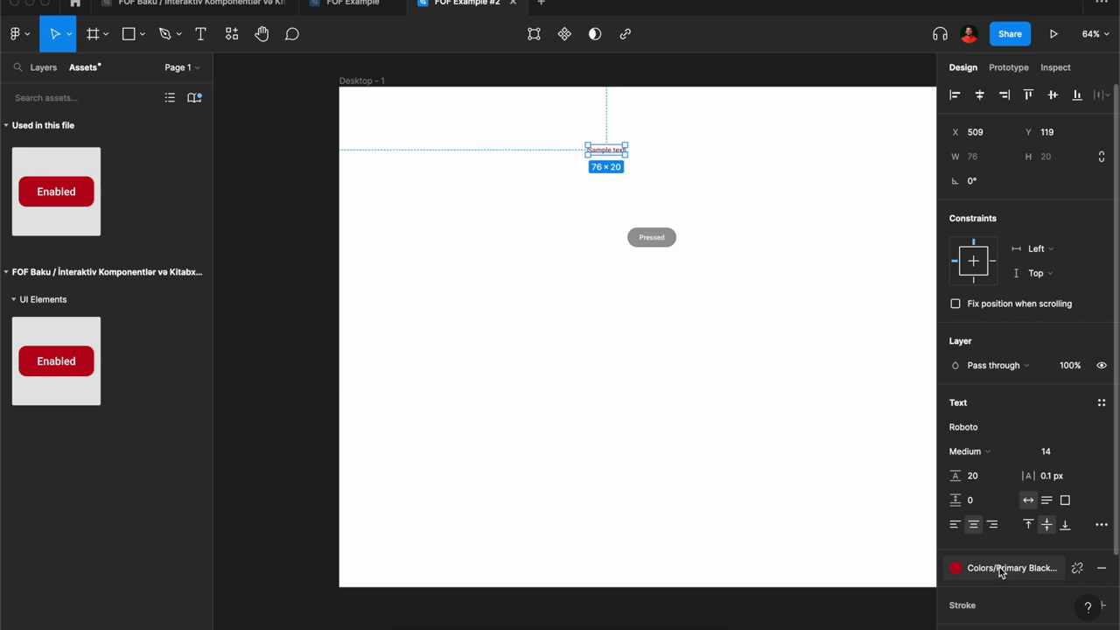
click(243, 4)
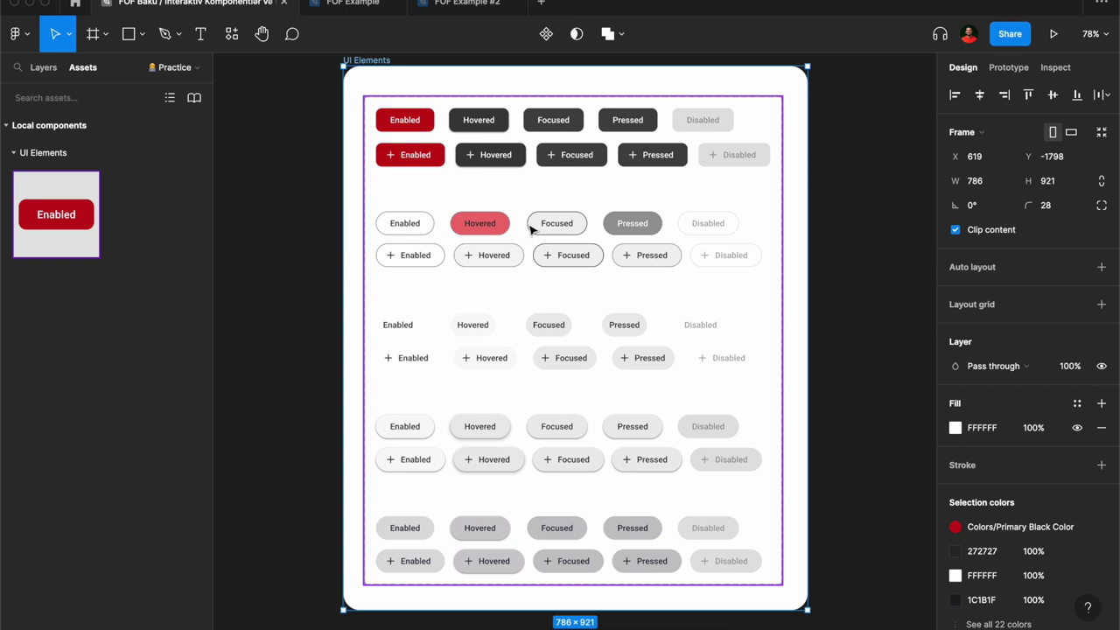
Step: Pan around the UI Elements frame to review the button variants and Primary Black Color style
scroll(655, 560, up, 1)
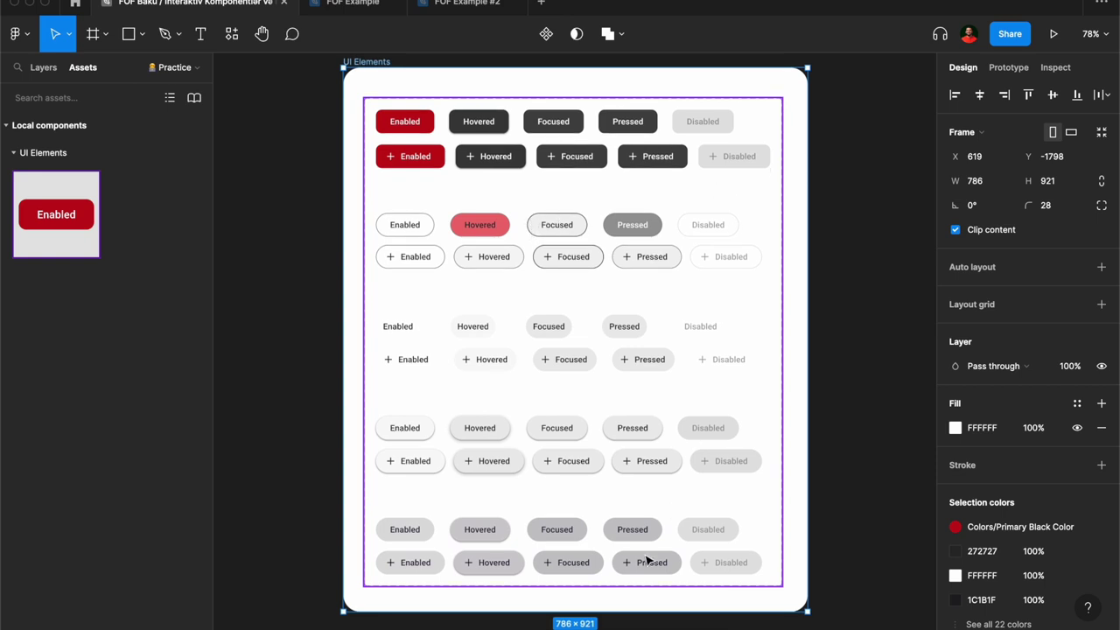
click(859, 447)
scroll(857, 407, down, 3)
scroll(847, 415, up, 3)
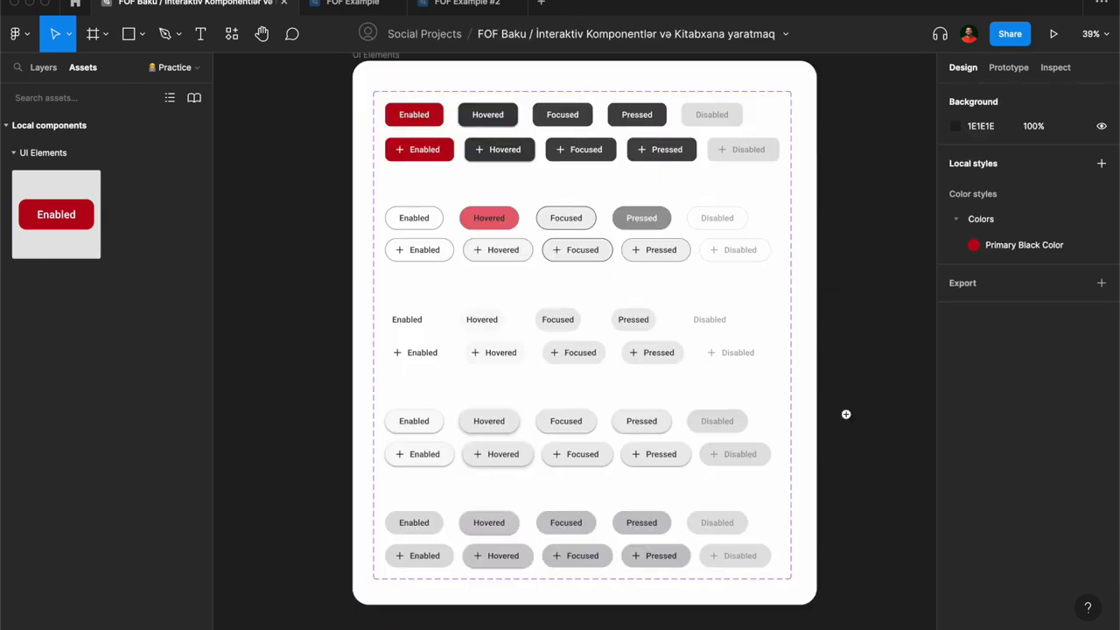
scroll(872, 435, up, 2)
scroll(872, 435, right, 2)
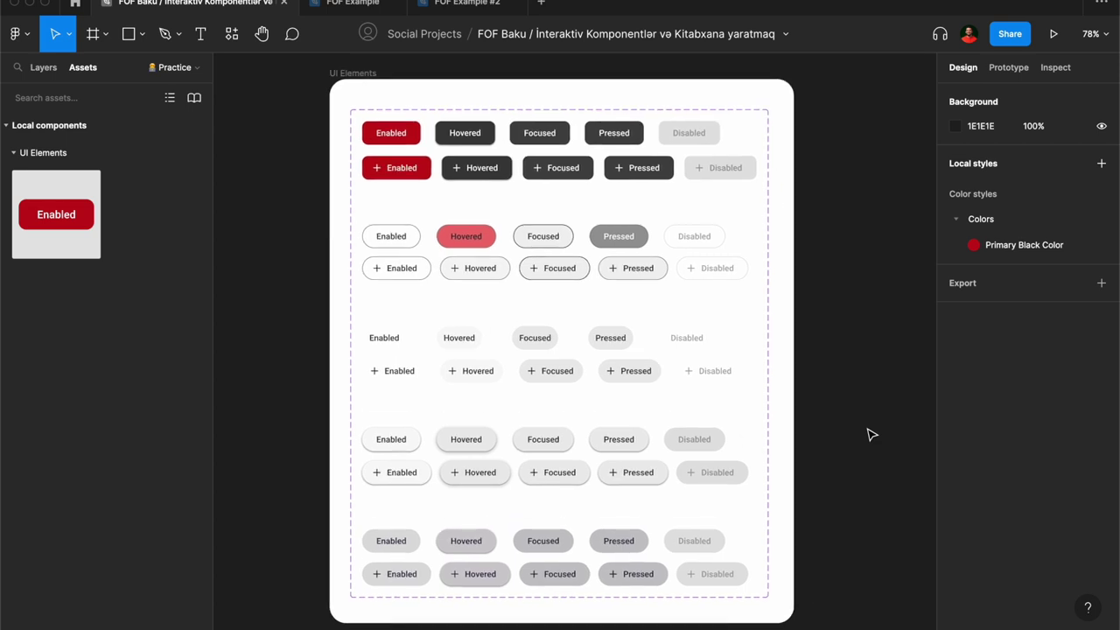
scroll(872, 435, up, 1)
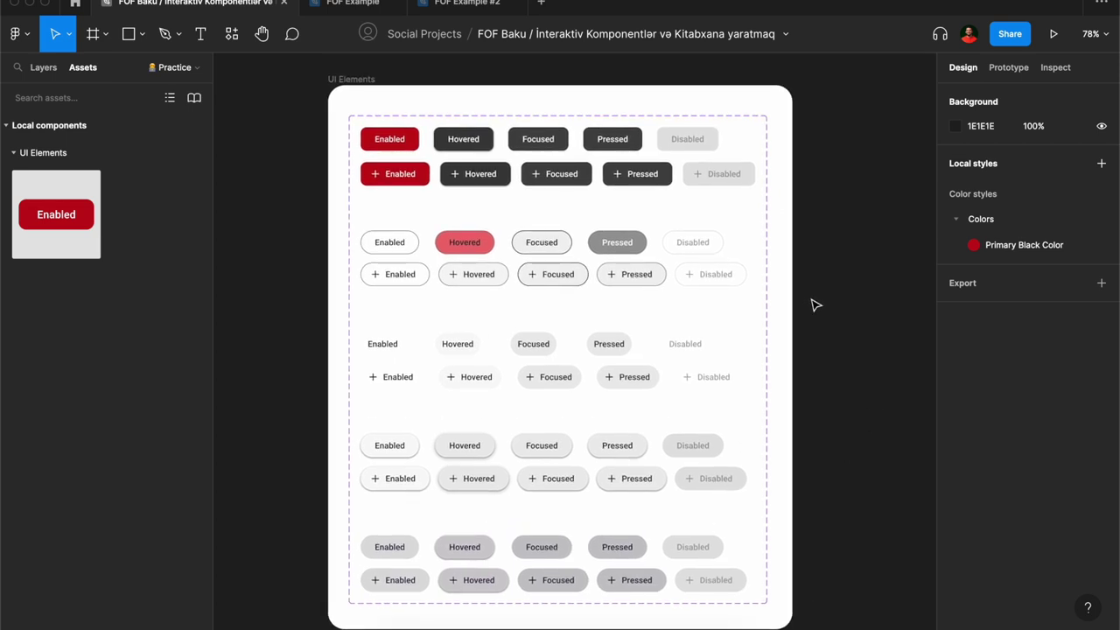
scroll(815, 305, up, 2)
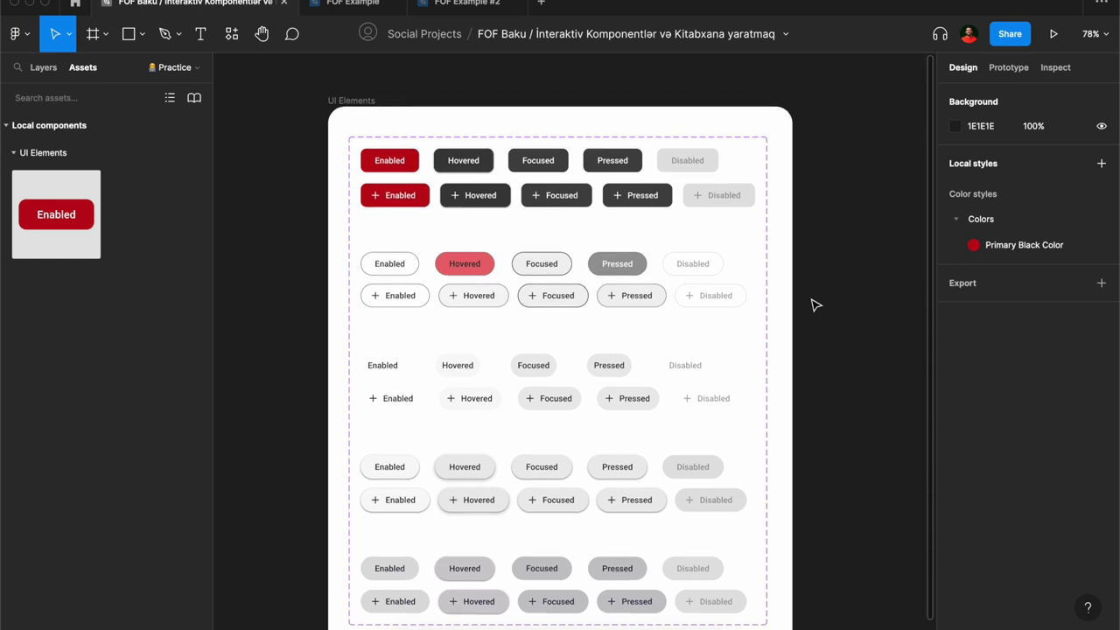
Step: Return to the Google Meet call and show the in-call messages
scroll(815, 304, down, 2)
scroll(815, 304, down, 2)
scroll(815, 304, up, 2)
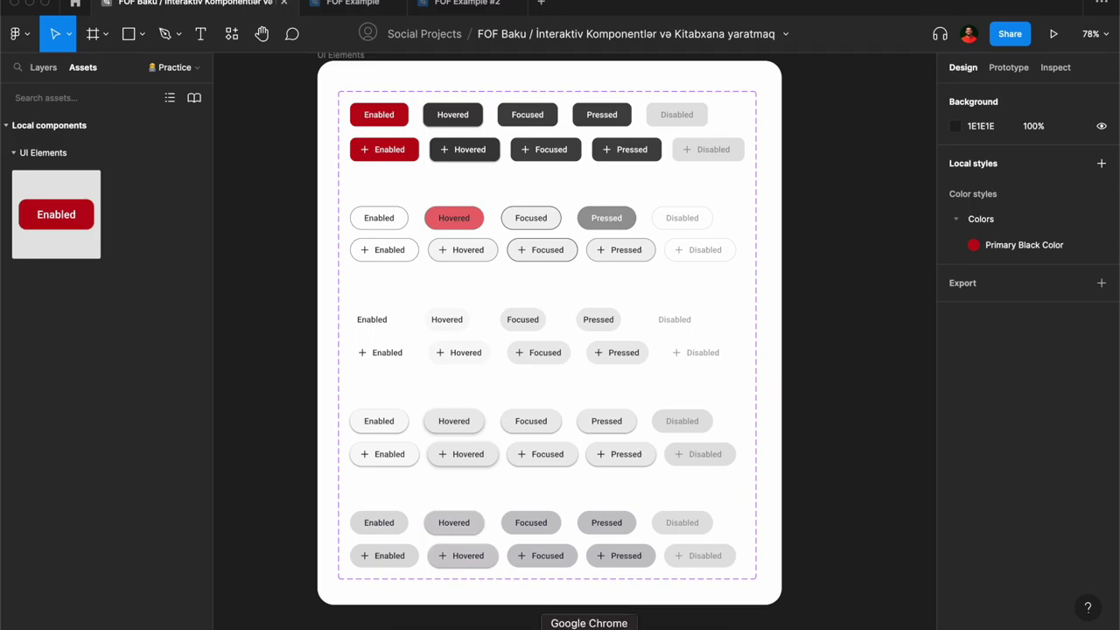
click(595, 623)
click(1014, 616)
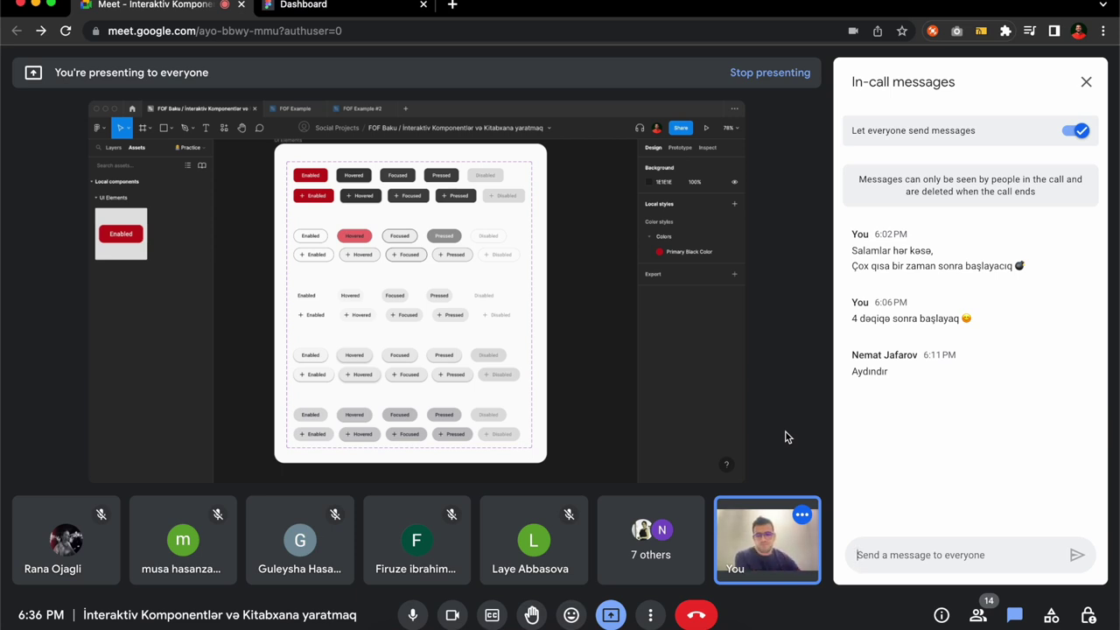
Step: Turn the camera off, close the chat, and leave the microphone on
click(453, 616)
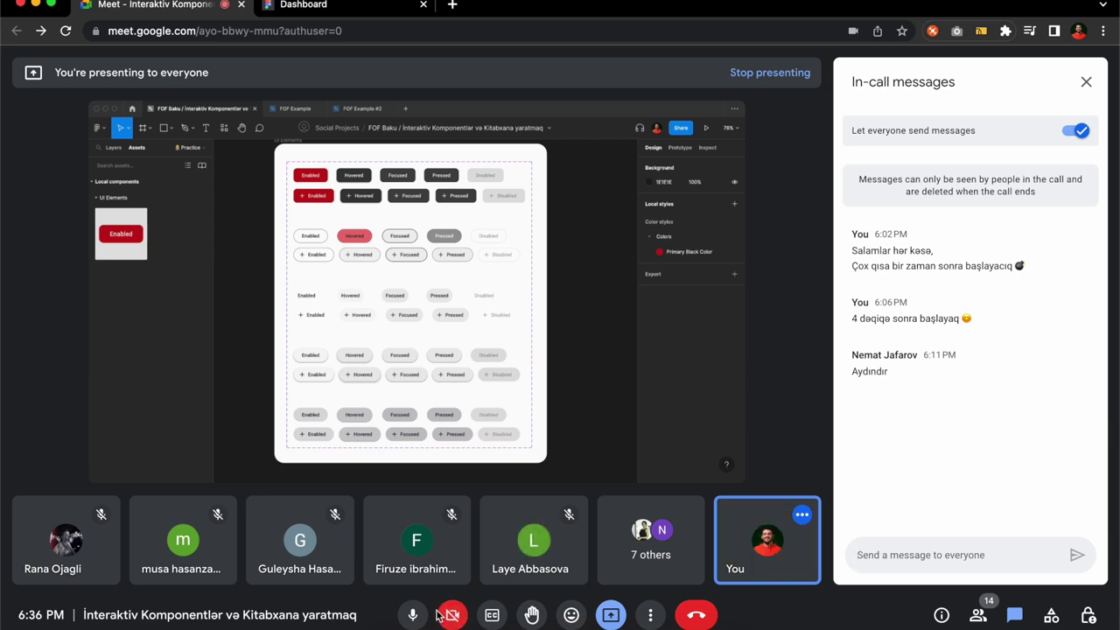
click(423, 617)
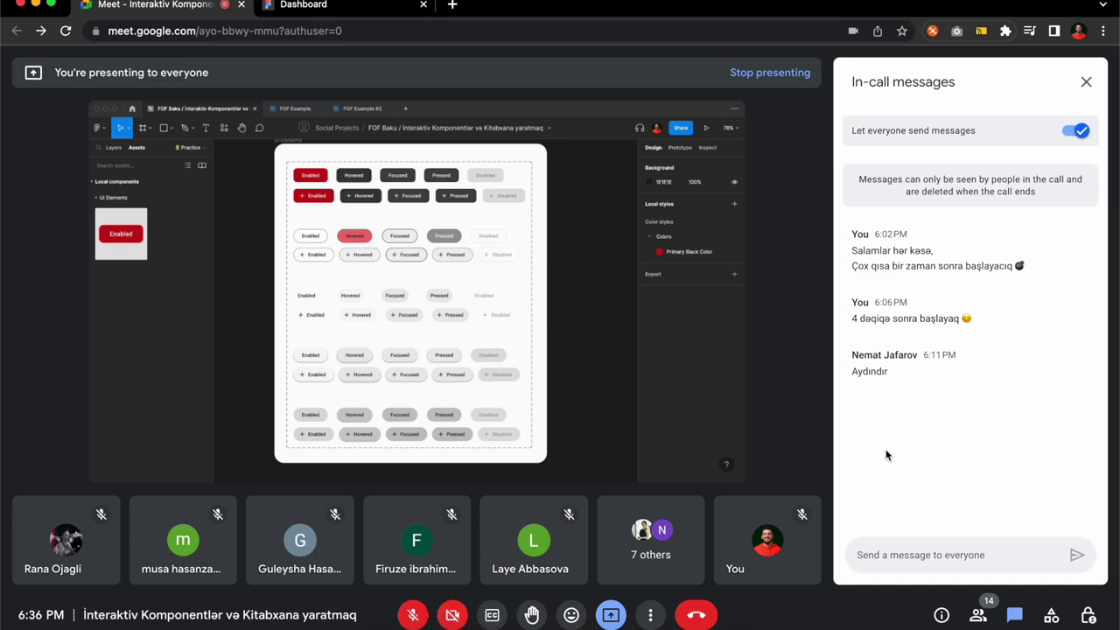
click(1086, 81)
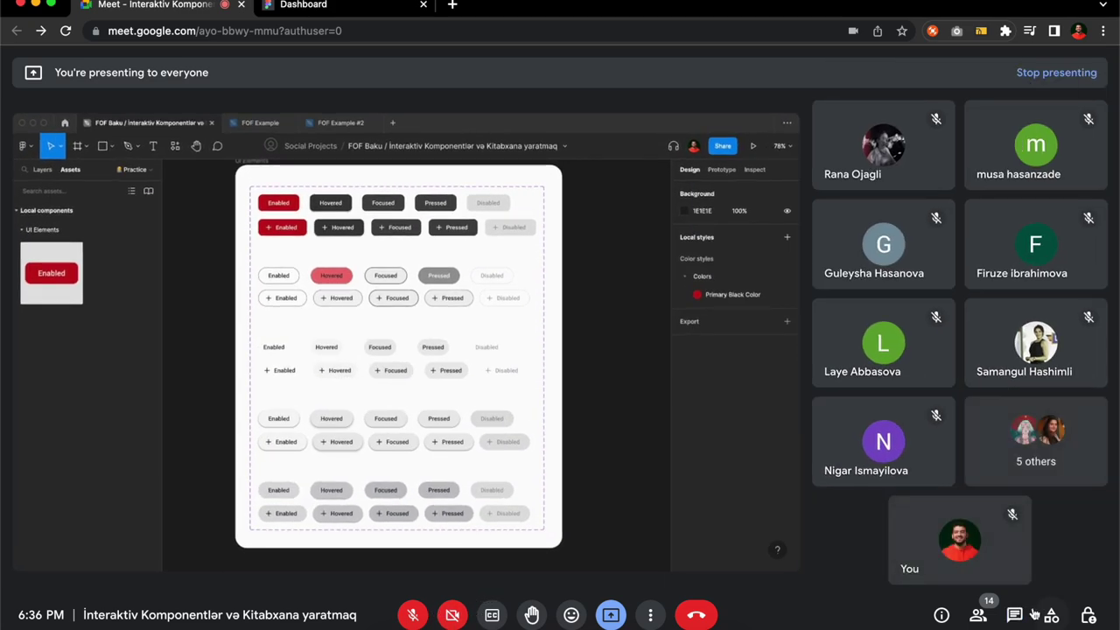
click(408, 616)
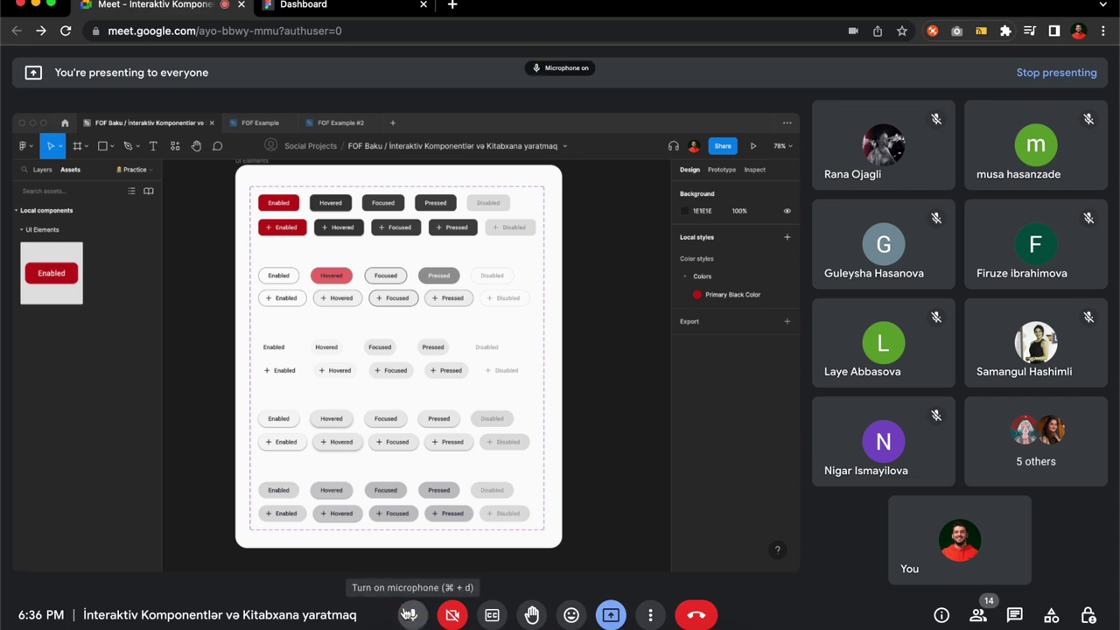
Step: Enable 'Turn on their microphone' for participants in Host controls
click(1086, 617)
click(1072, 422)
click(1086, 82)
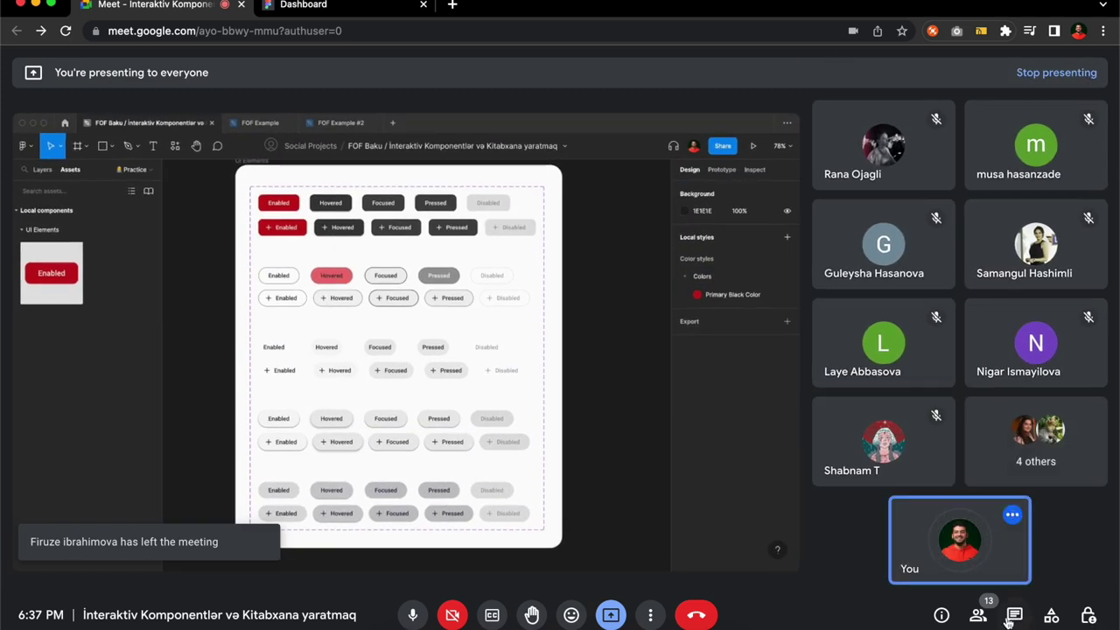
click(979, 615)
Step: Scroll through the 12-participant People list, then toggle the microphone with Cmd+D
scroll(955, 446, down, 3)
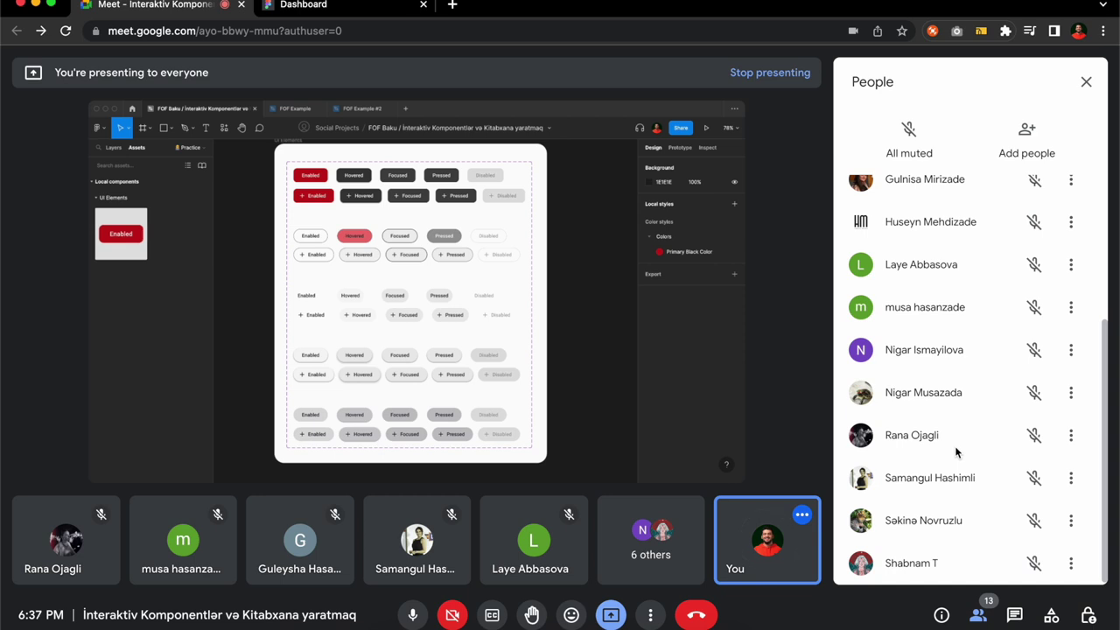
scroll(955, 445, up, 5)
scroll(957, 446, down, 1)
scroll(957, 445, down, 4)
scroll(957, 446, up, 1)
scroll(957, 446, up, 4)
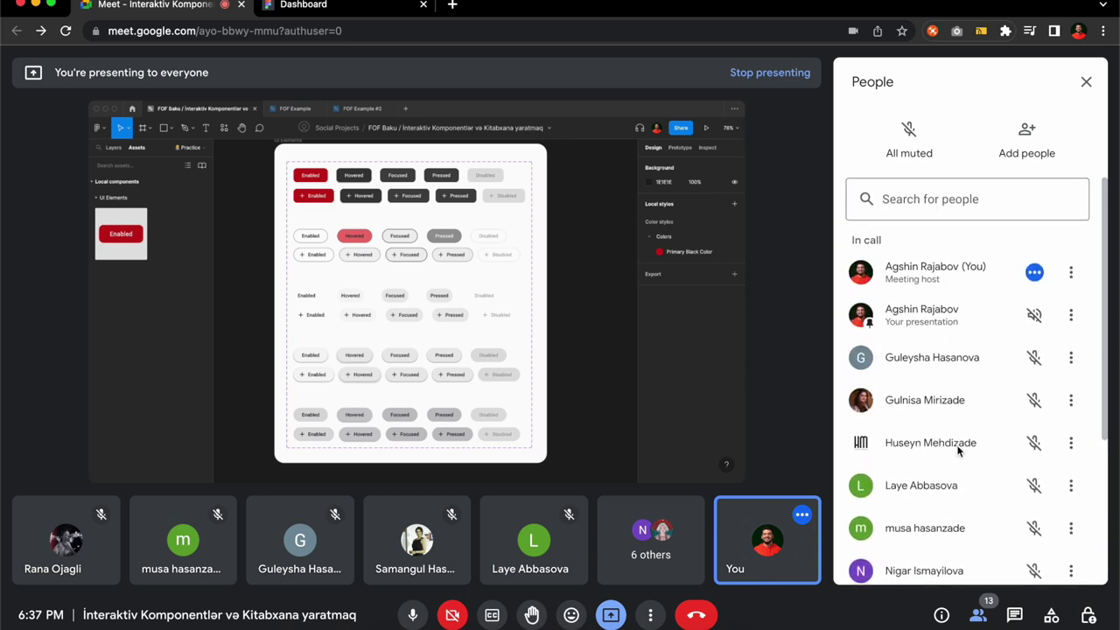
scroll(958, 445, down, 5)
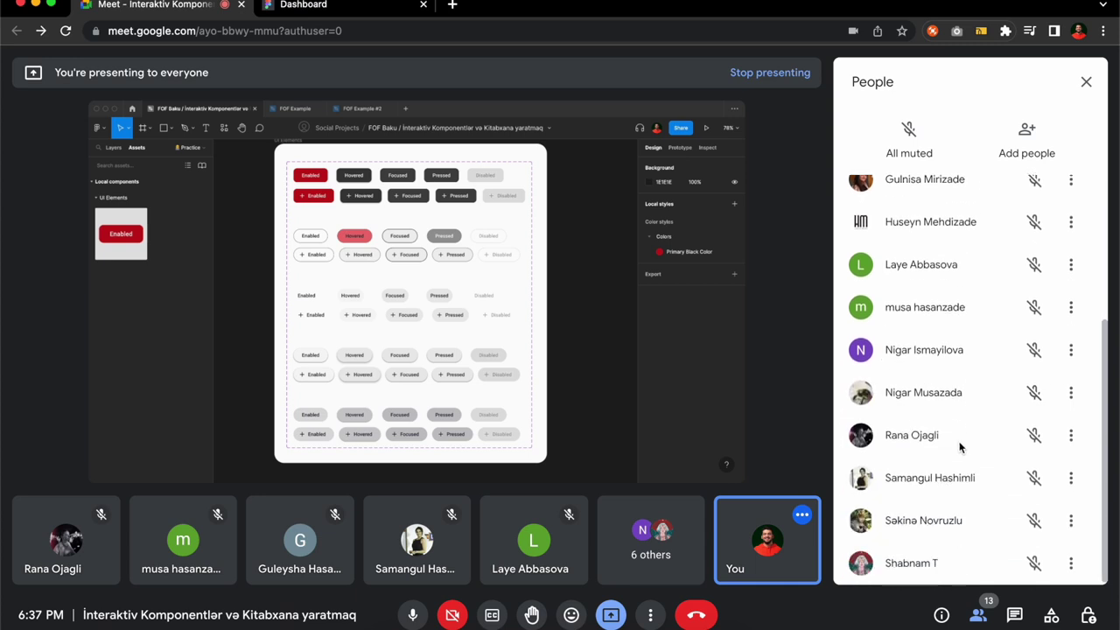
scroll(959, 448, up, 5)
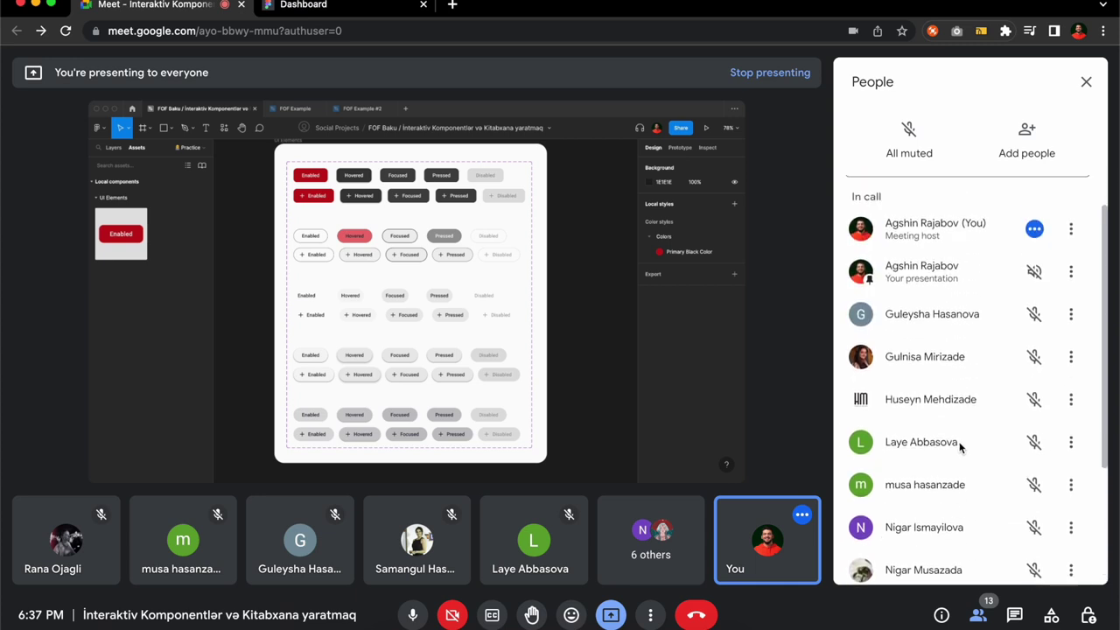
scroll(959, 448, down, 4)
scroll(959, 447, down, 1)
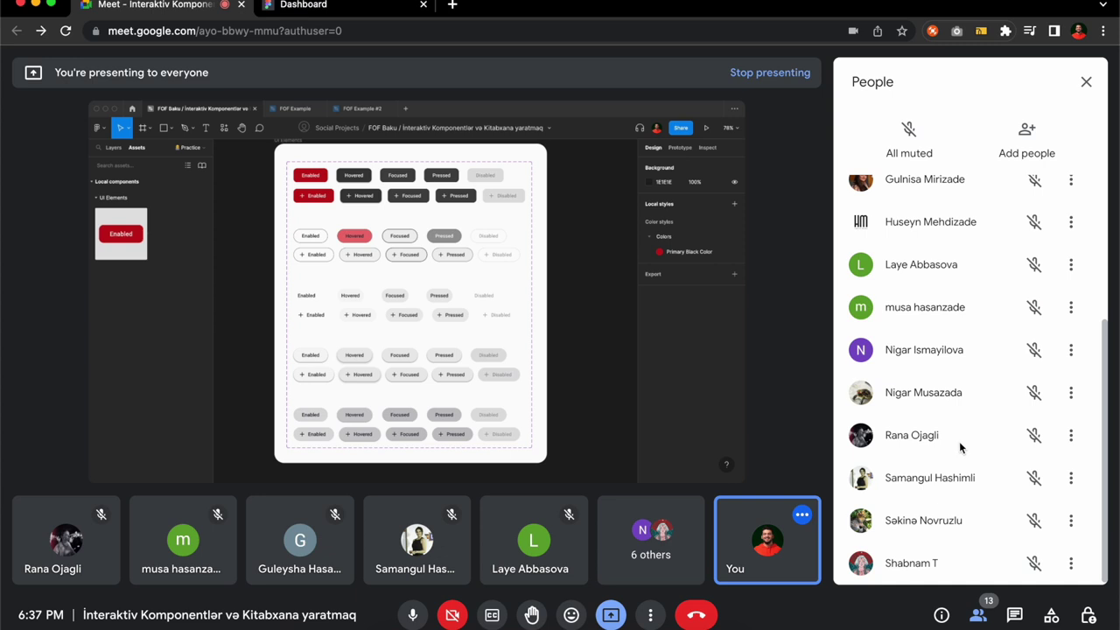
click(413, 615)
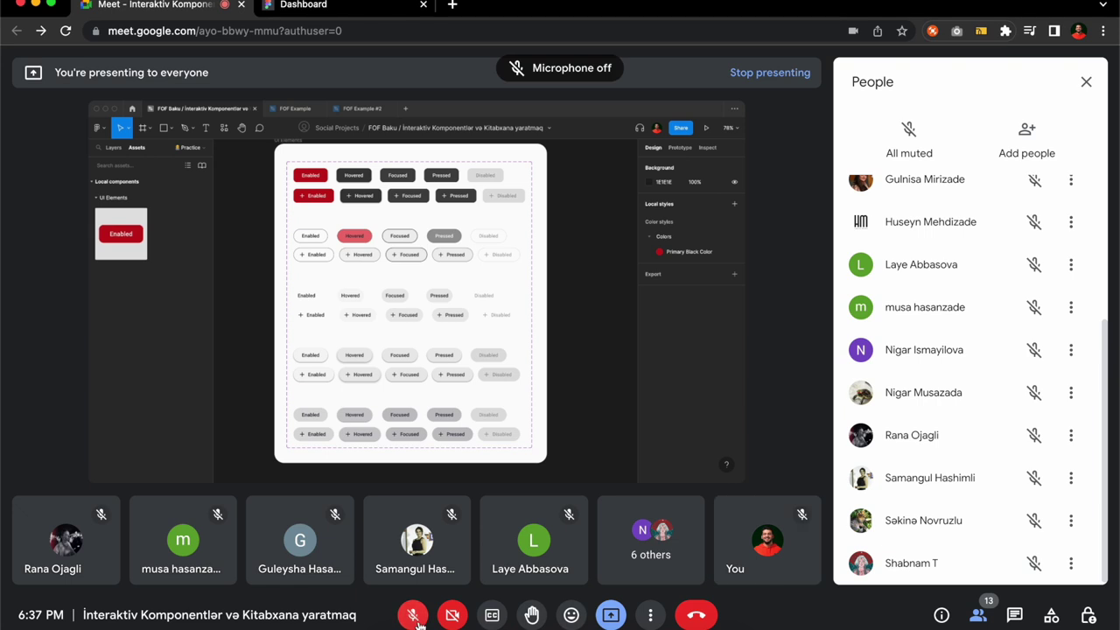
scroll(967, 435, up, 5)
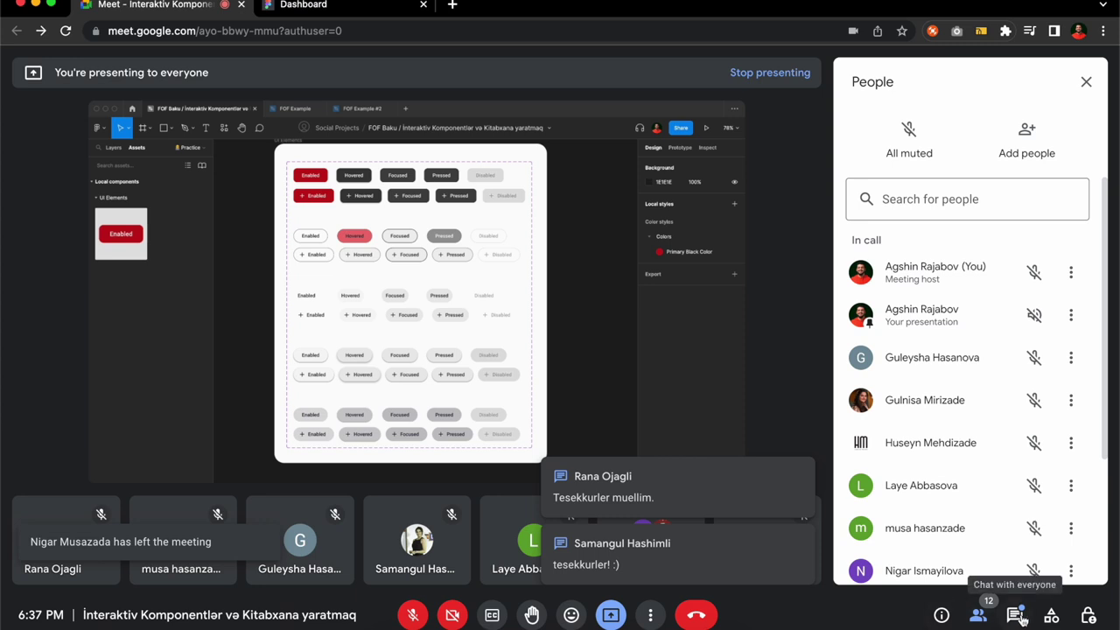
key(super+d)
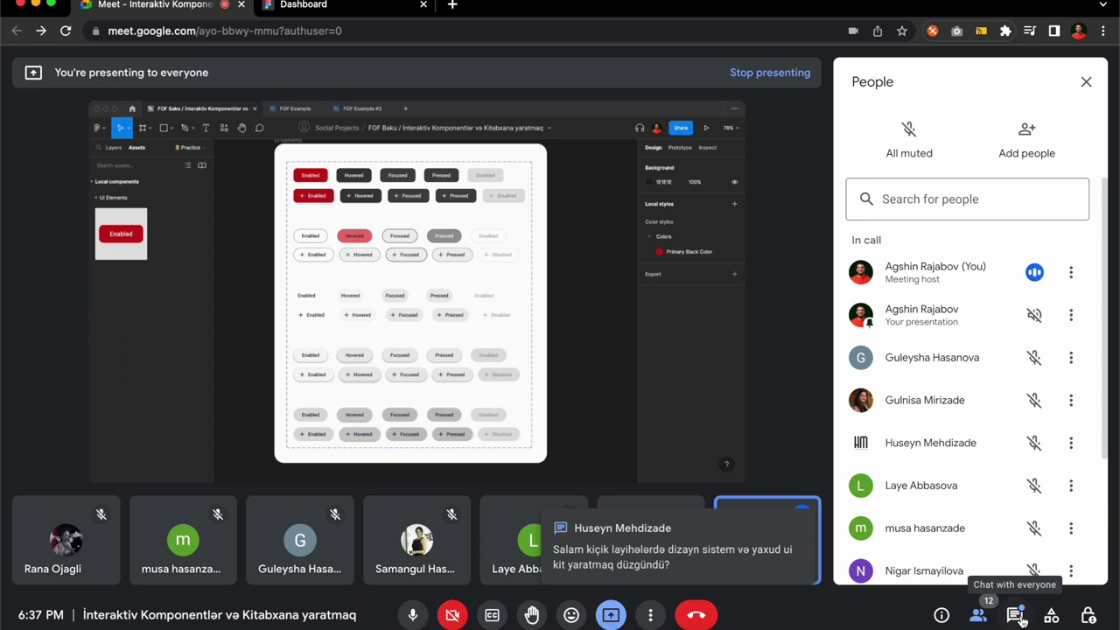
Step: Show the in-call messages to read questions, then toggle the microphone off and back on
click(1020, 617)
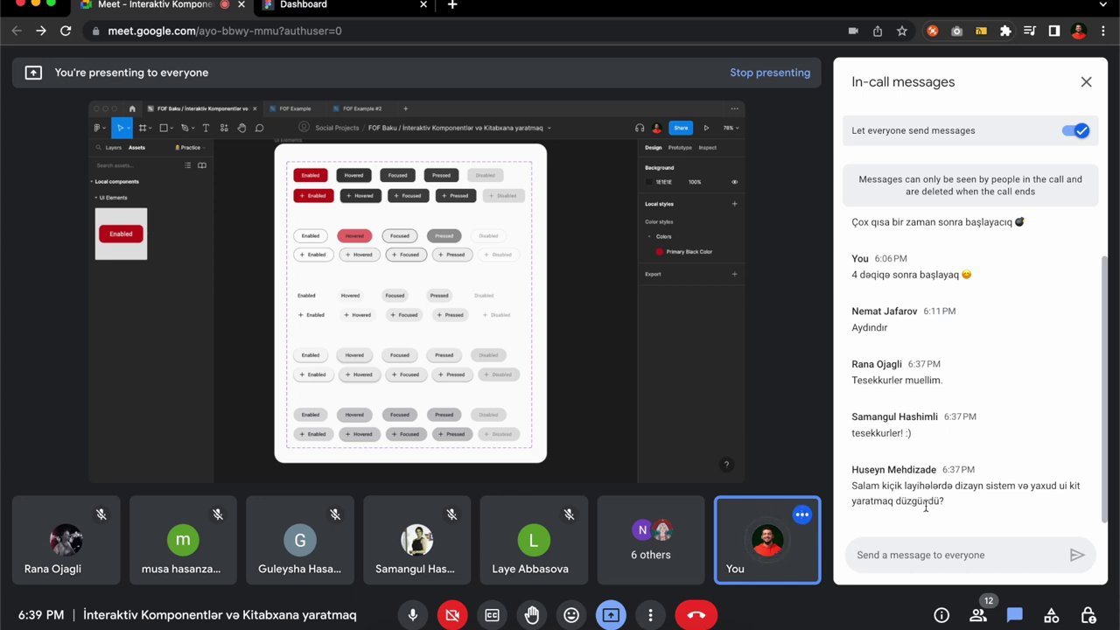
click(407, 618)
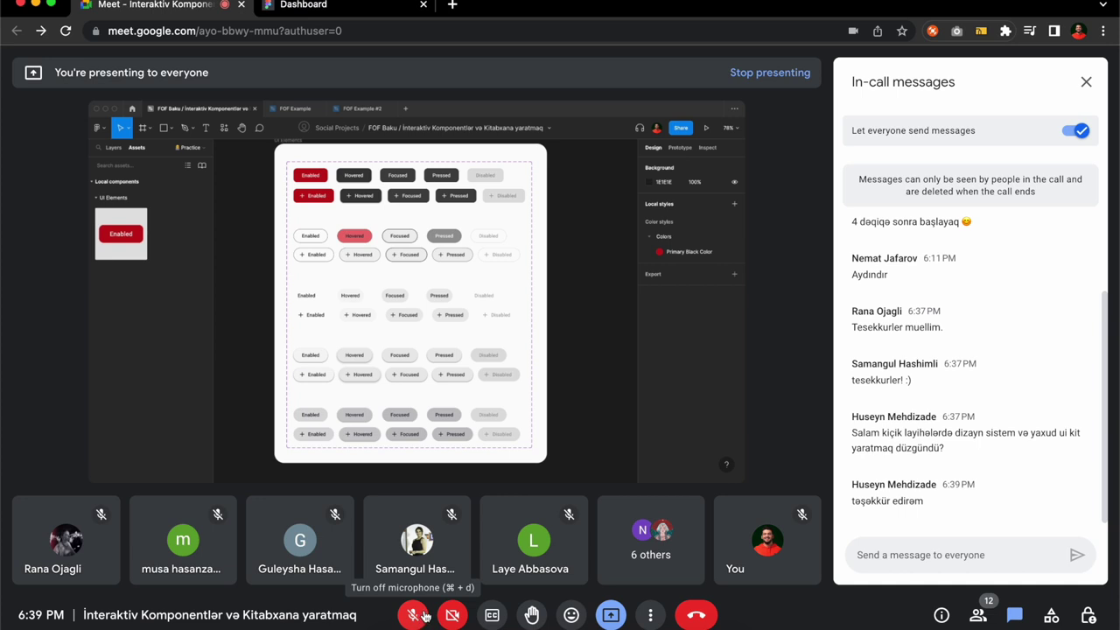
click(422, 617)
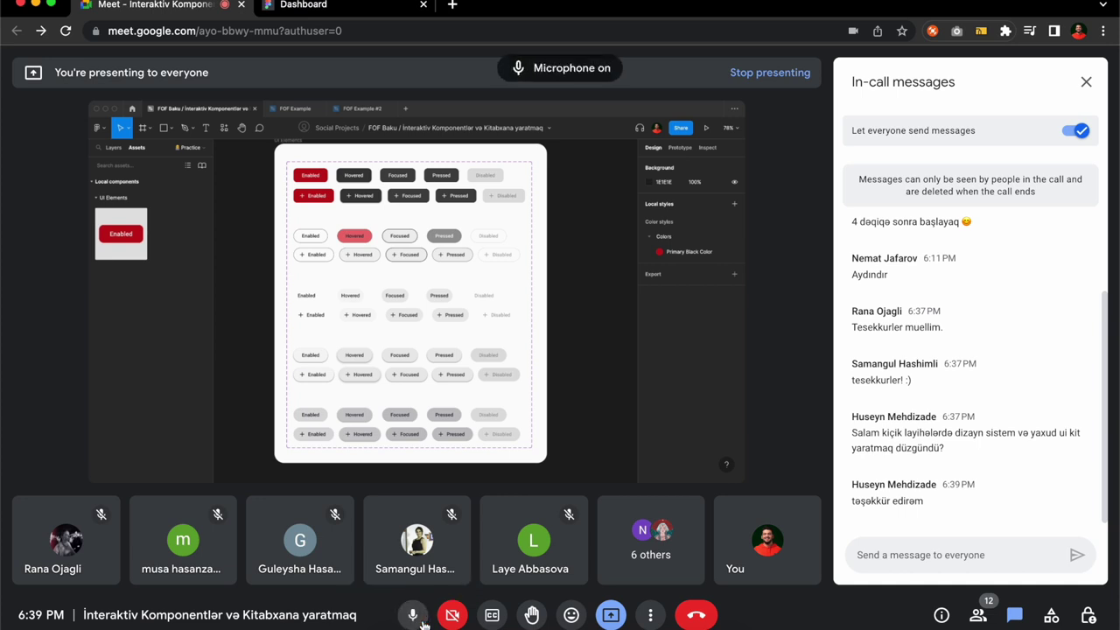